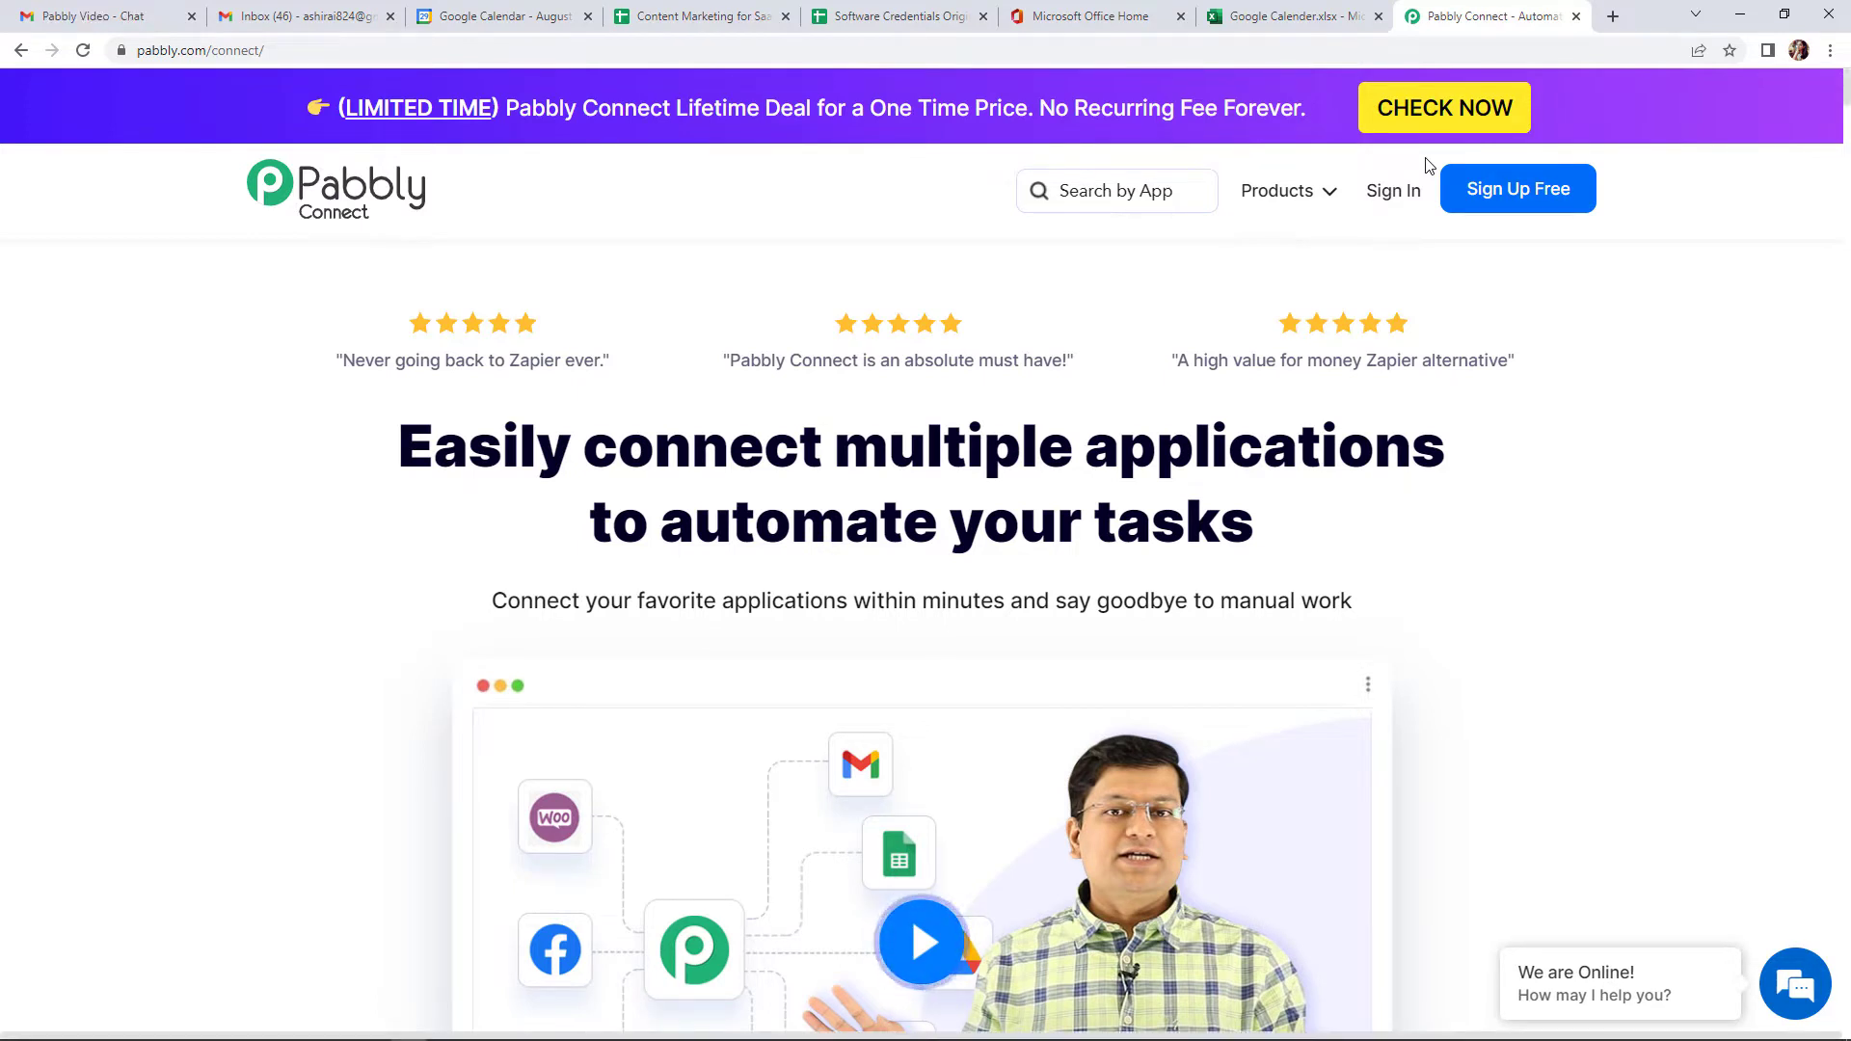
Sign in, open Pabbly Connect and create a workflow named Google Calendar to MS Excel
{"action": "left_click", "coordinate": [1386, 195]}
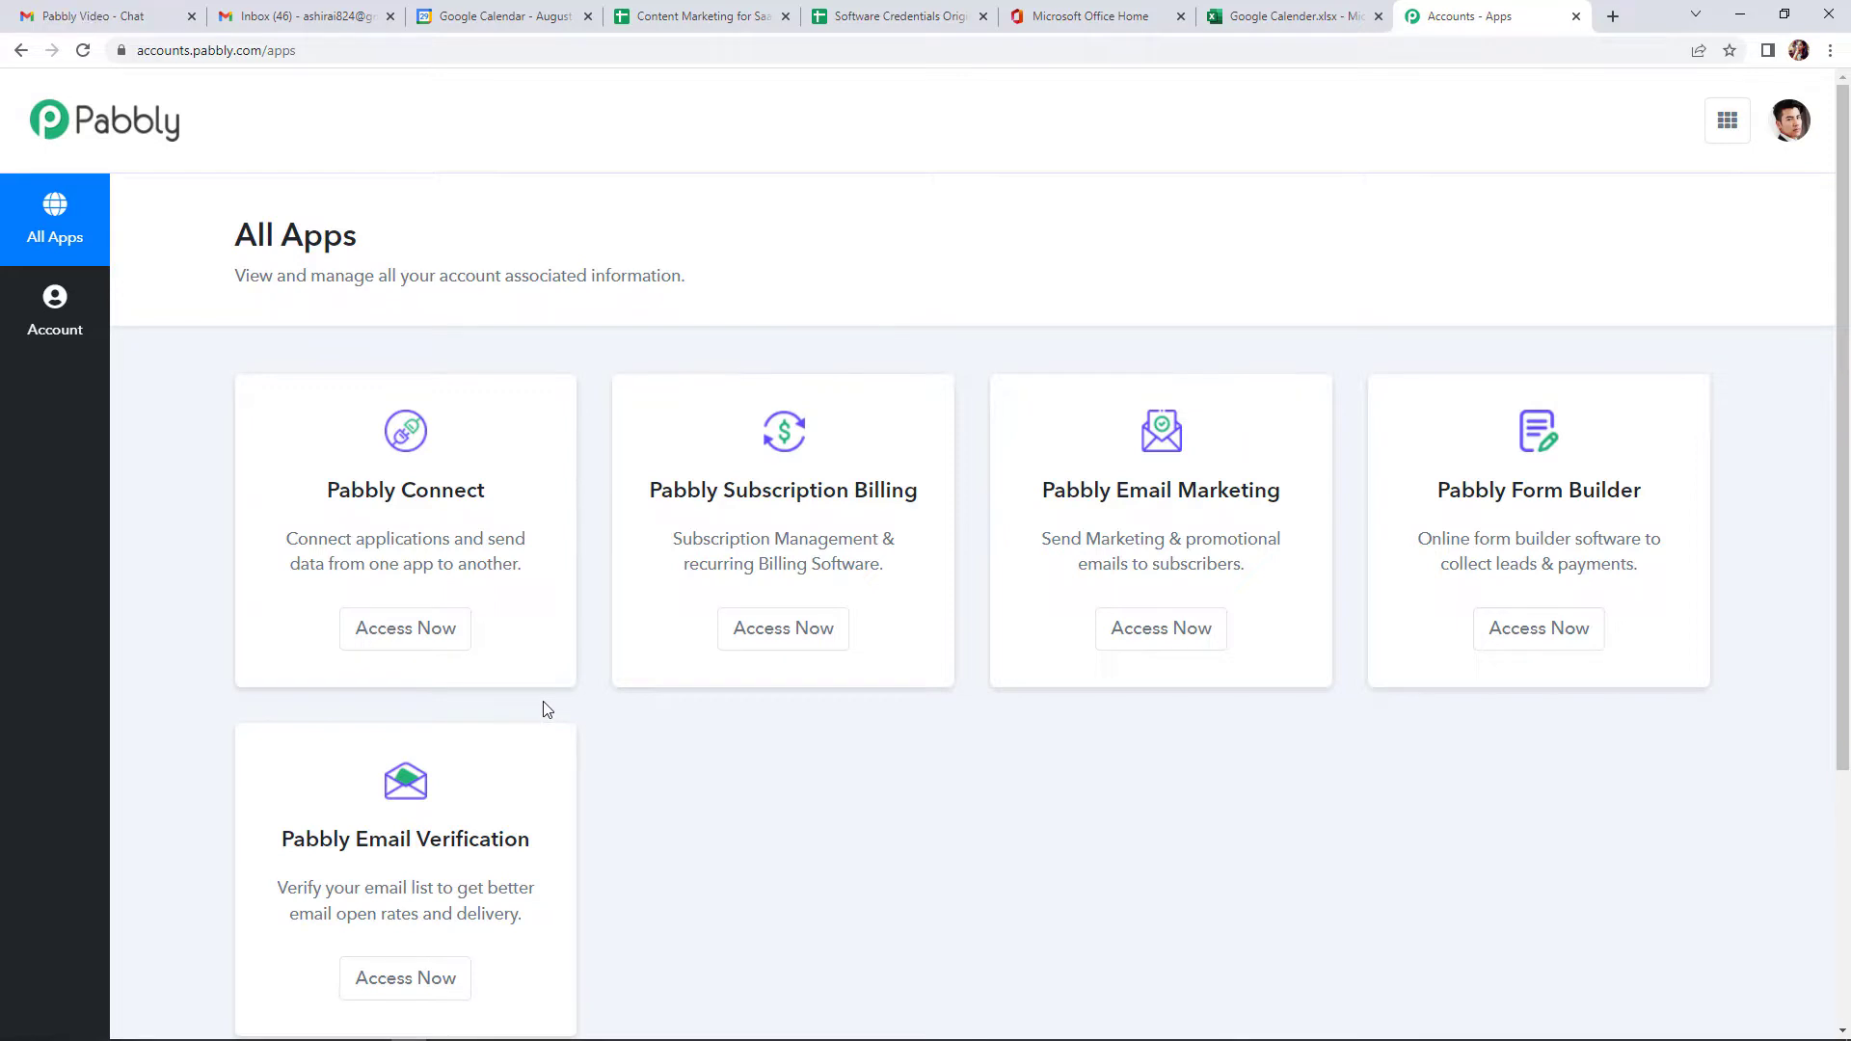
{"action": "left_click", "coordinate": [367, 637]}
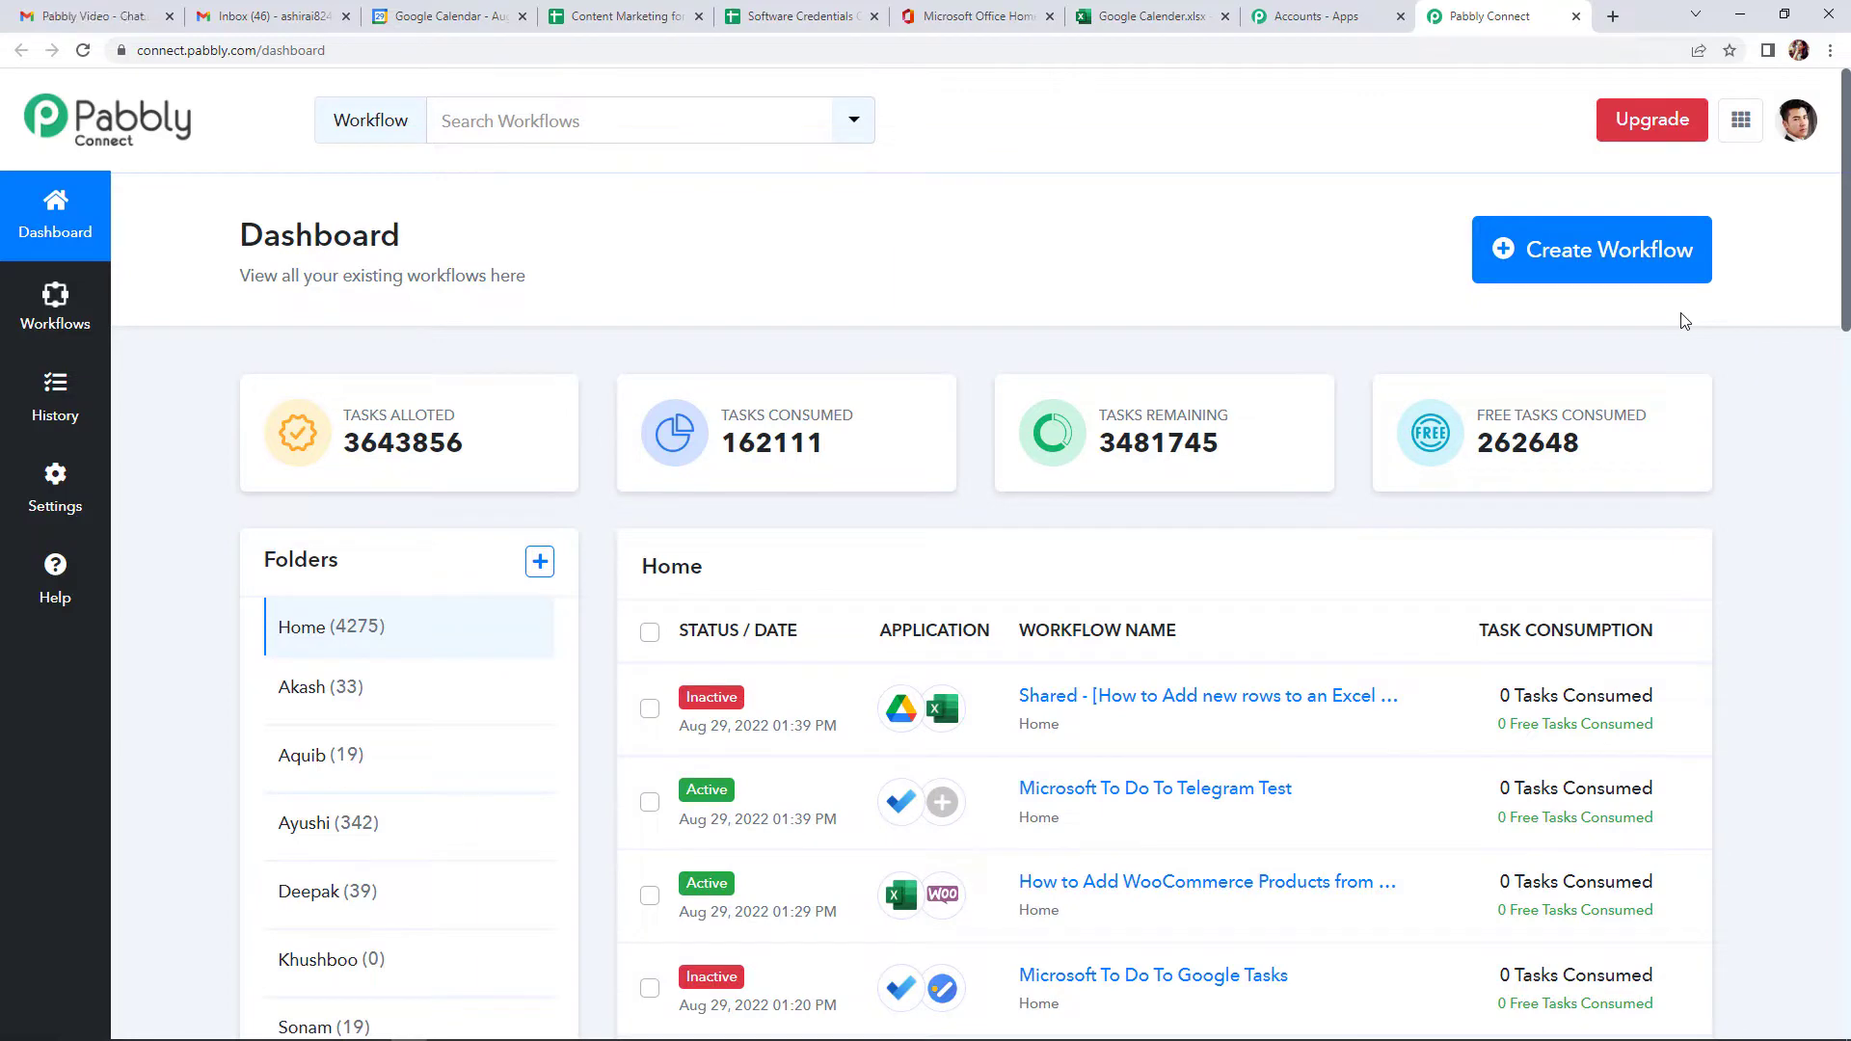
{"action": "left_click", "coordinate": [1639, 259]}
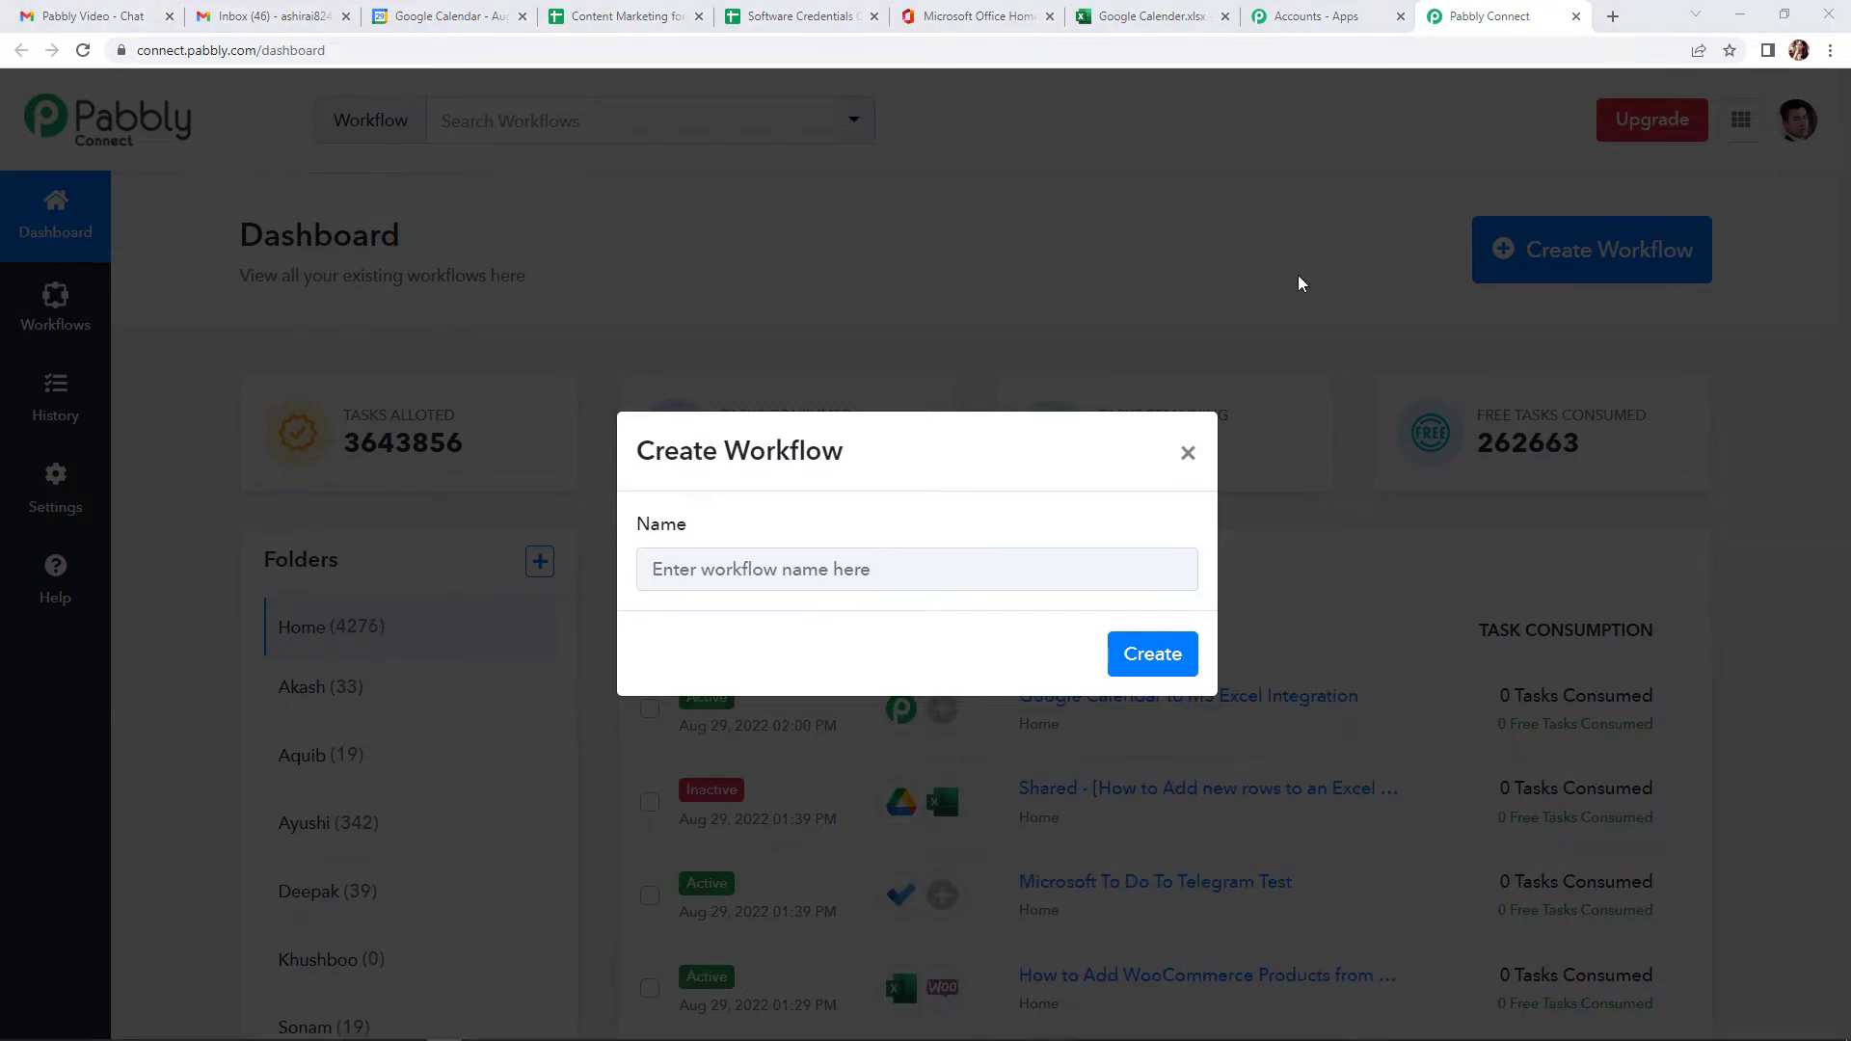
{"action": "left_click", "coordinate": [1000, 571]}
{"action": "type", "text": "Google Calendar to MS Excel"}
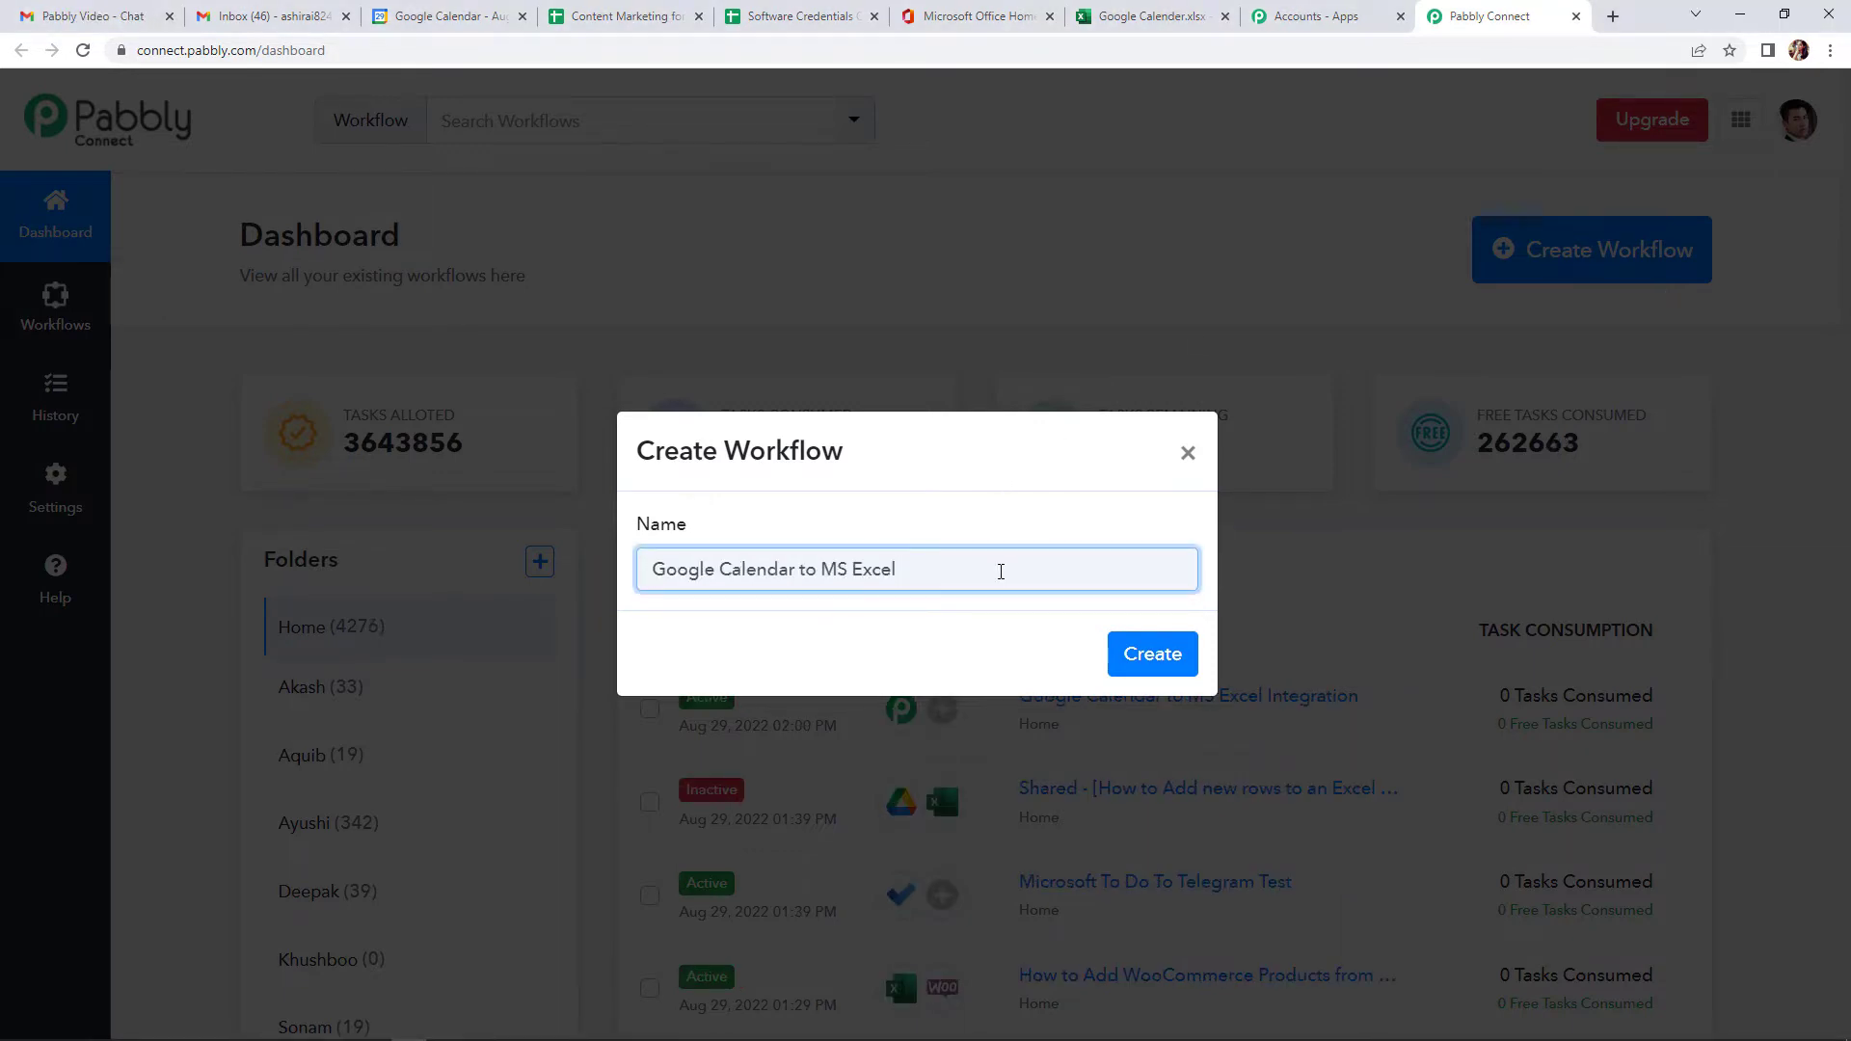
{"action": "left_click", "coordinate": [1169, 653]}
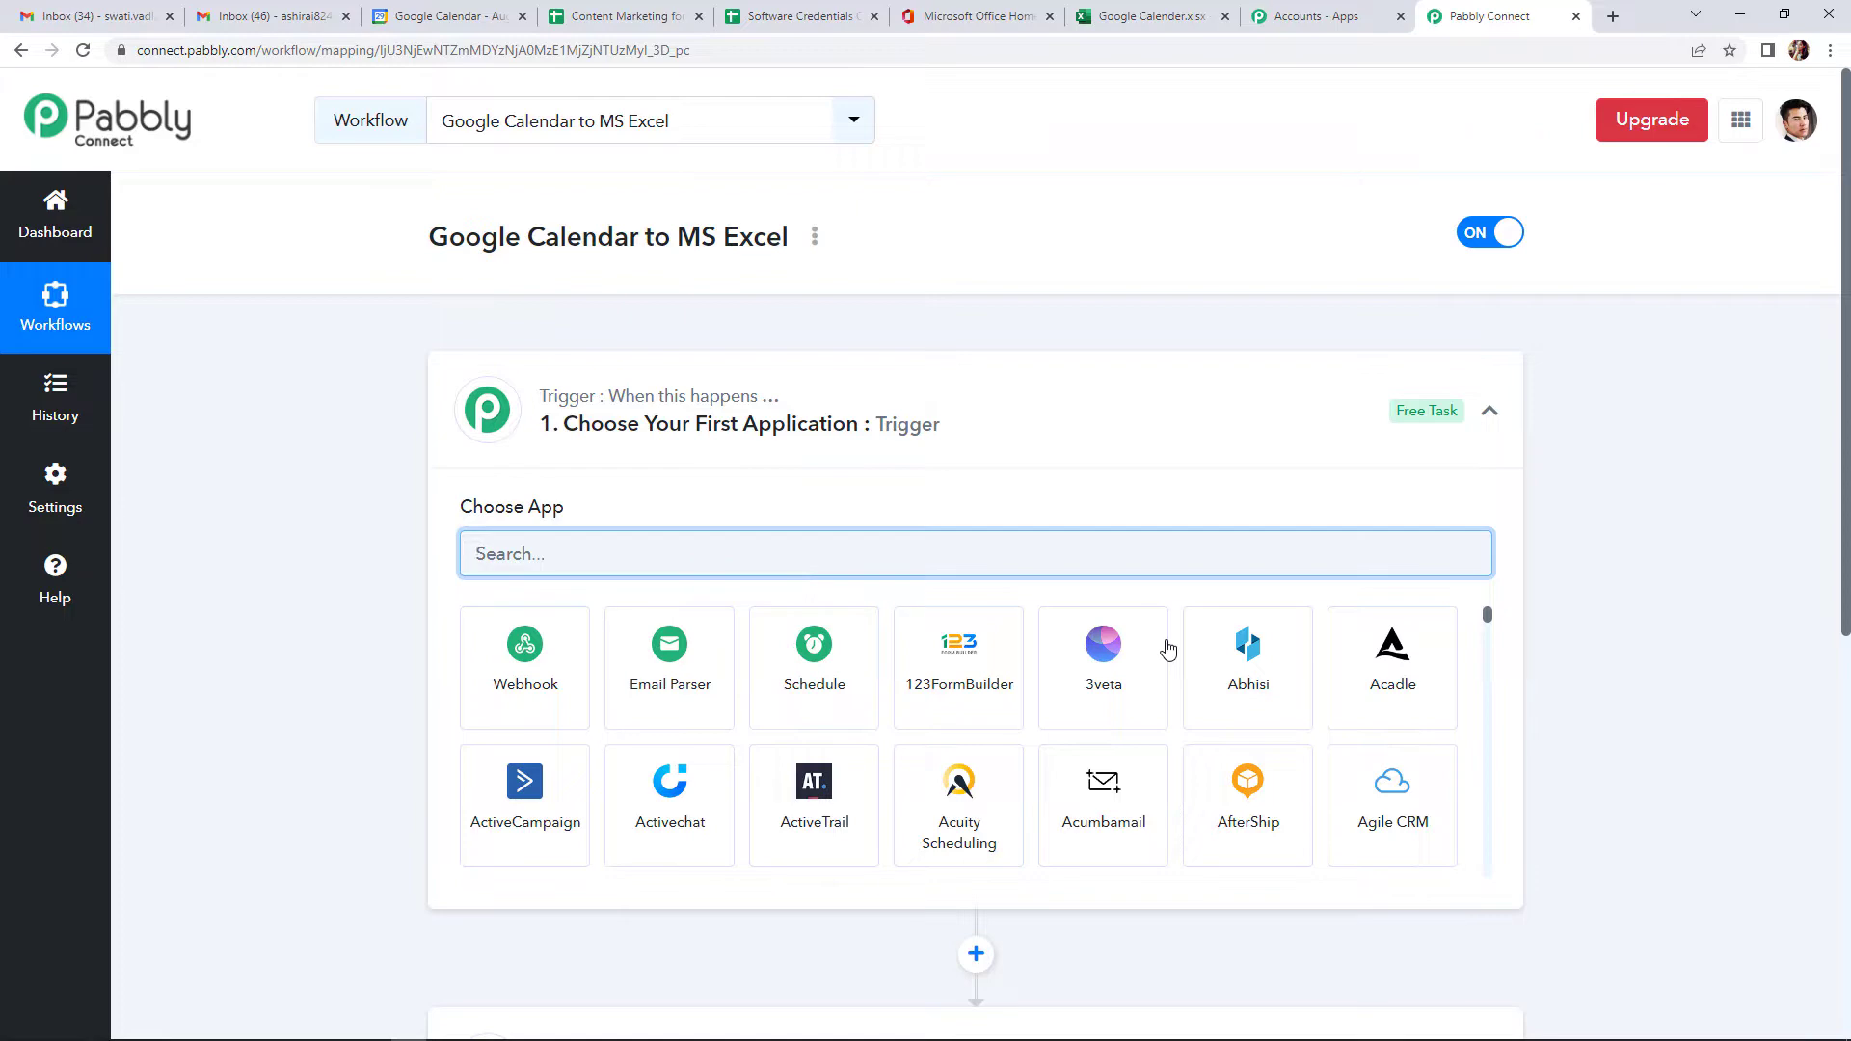
Set the workflow's trigger application to Google Calendar with New Event as the trigger event
{"action": "scroll", "coordinate": [1060, 540], "scroll_direction": "down", "scroll_amount": 4}
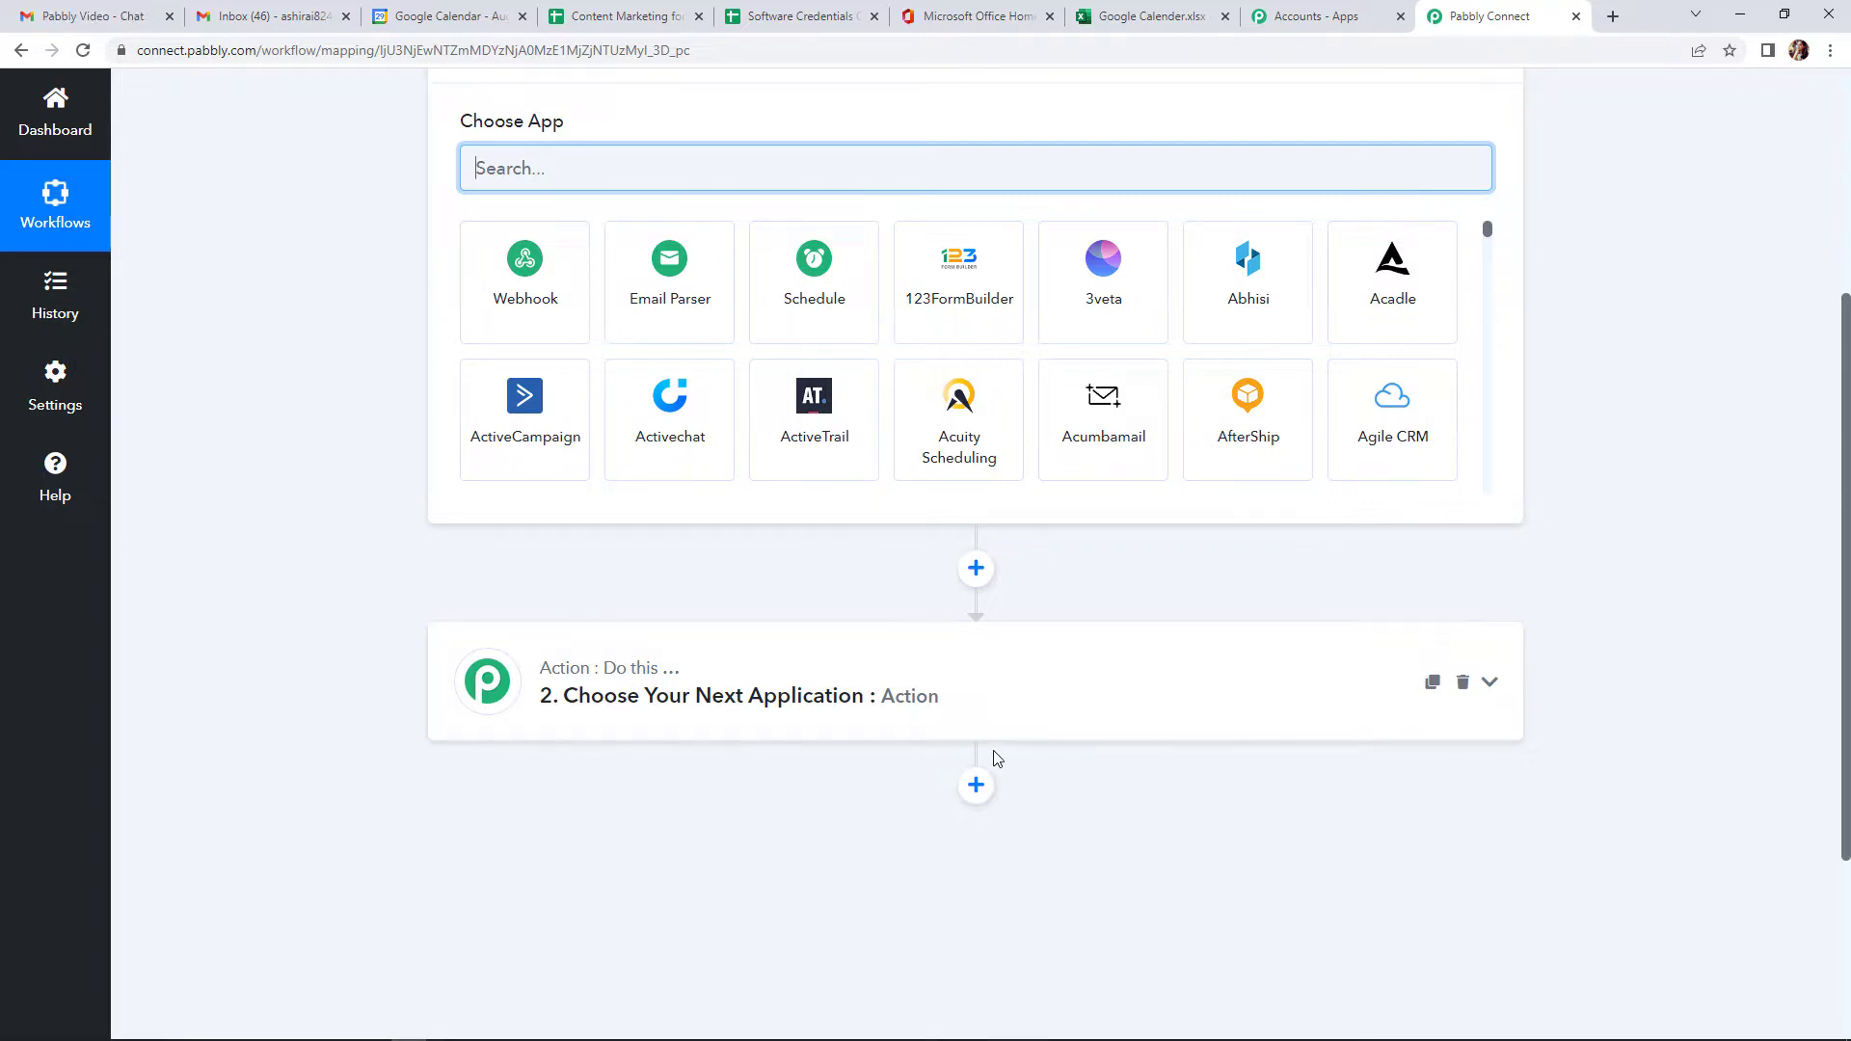
{"action": "scroll", "coordinate": [983, 762], "scroll_direction": "up", "scroll_amount": 2}
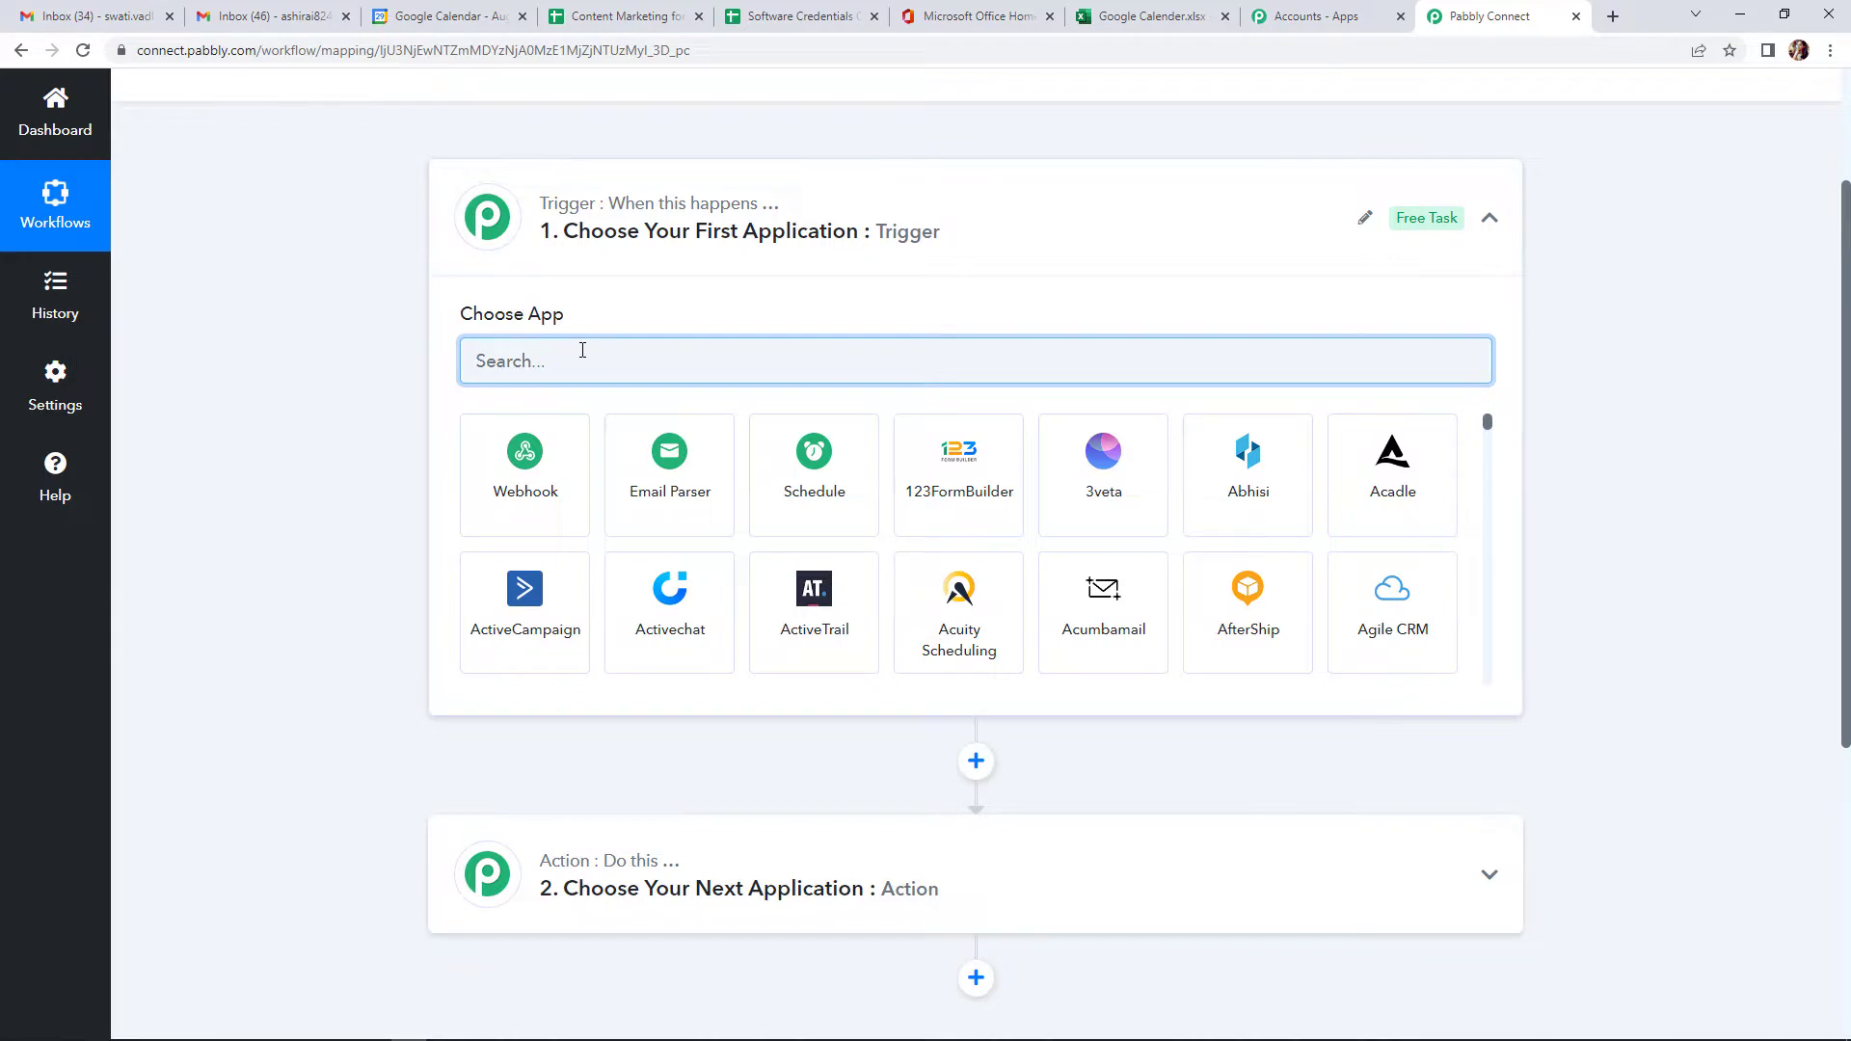
{"action": "type", "text": "google"}
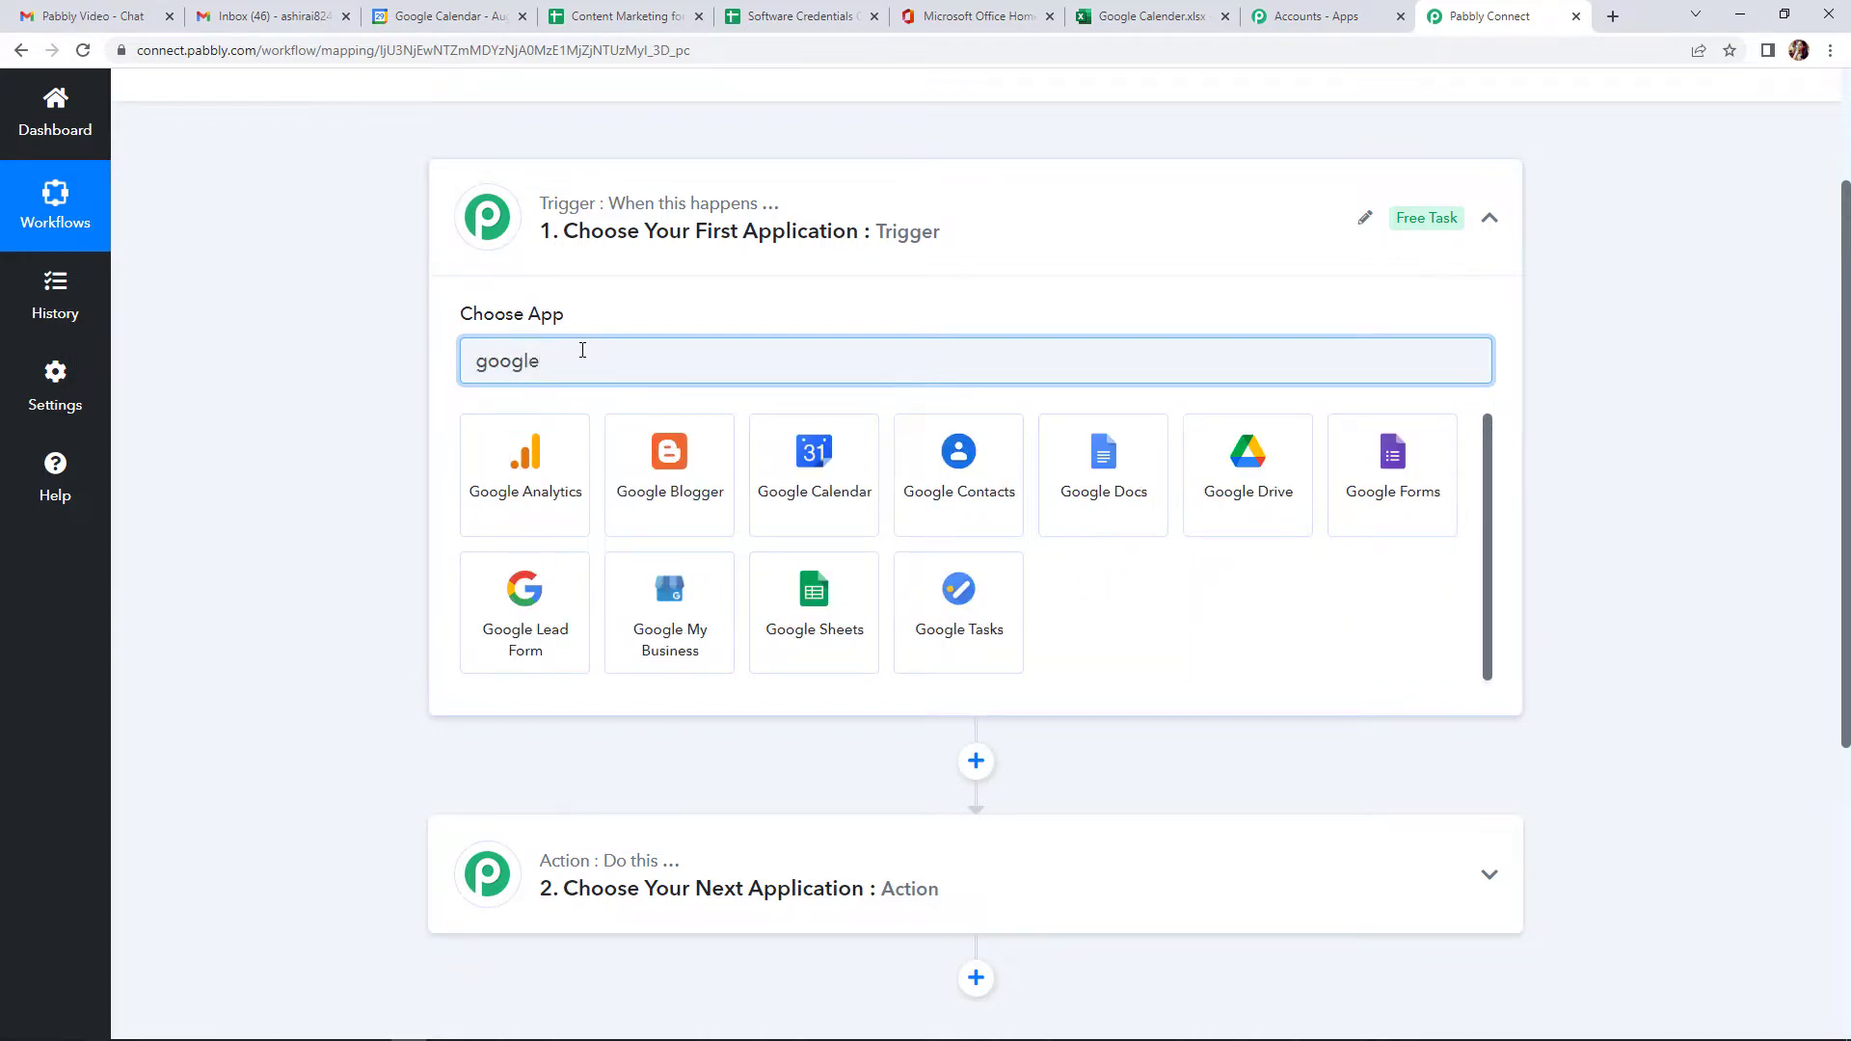
{"action": "left_click", "coordinate": [813, 520]}
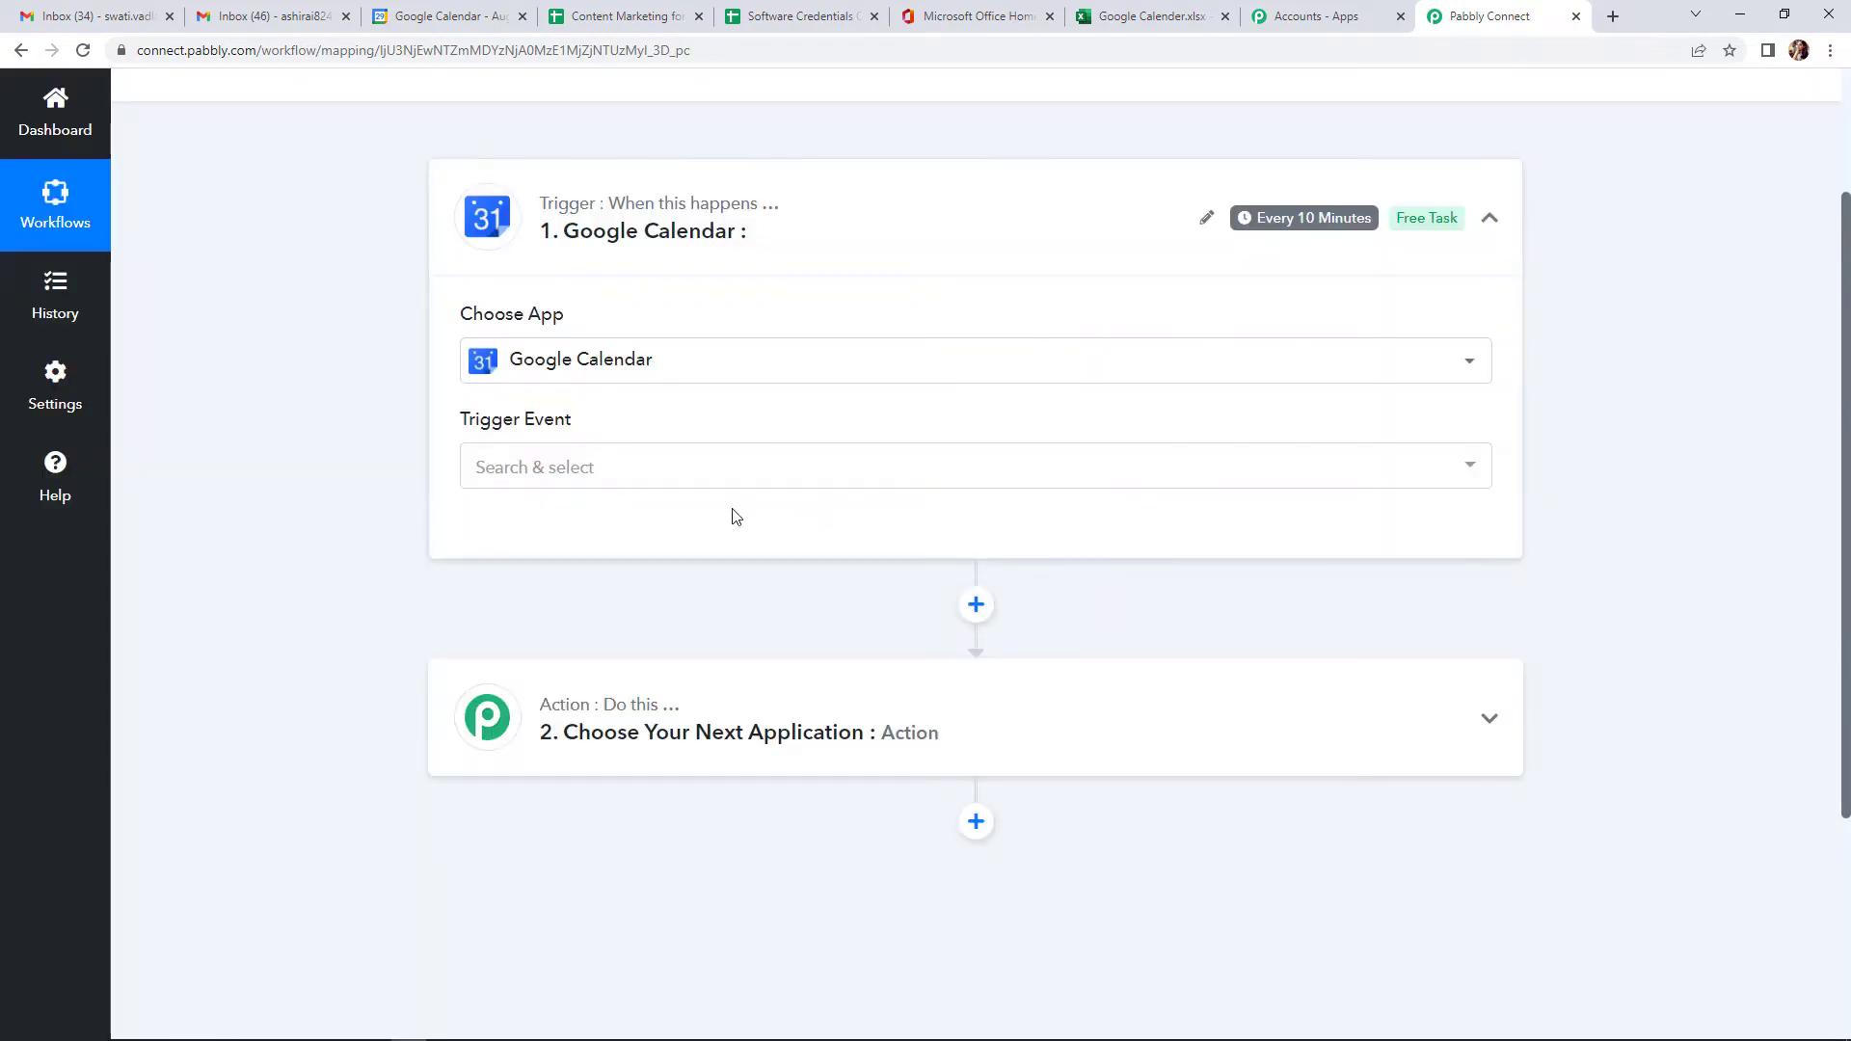
{"action": "left_click", "coordinate": [497, 469]}
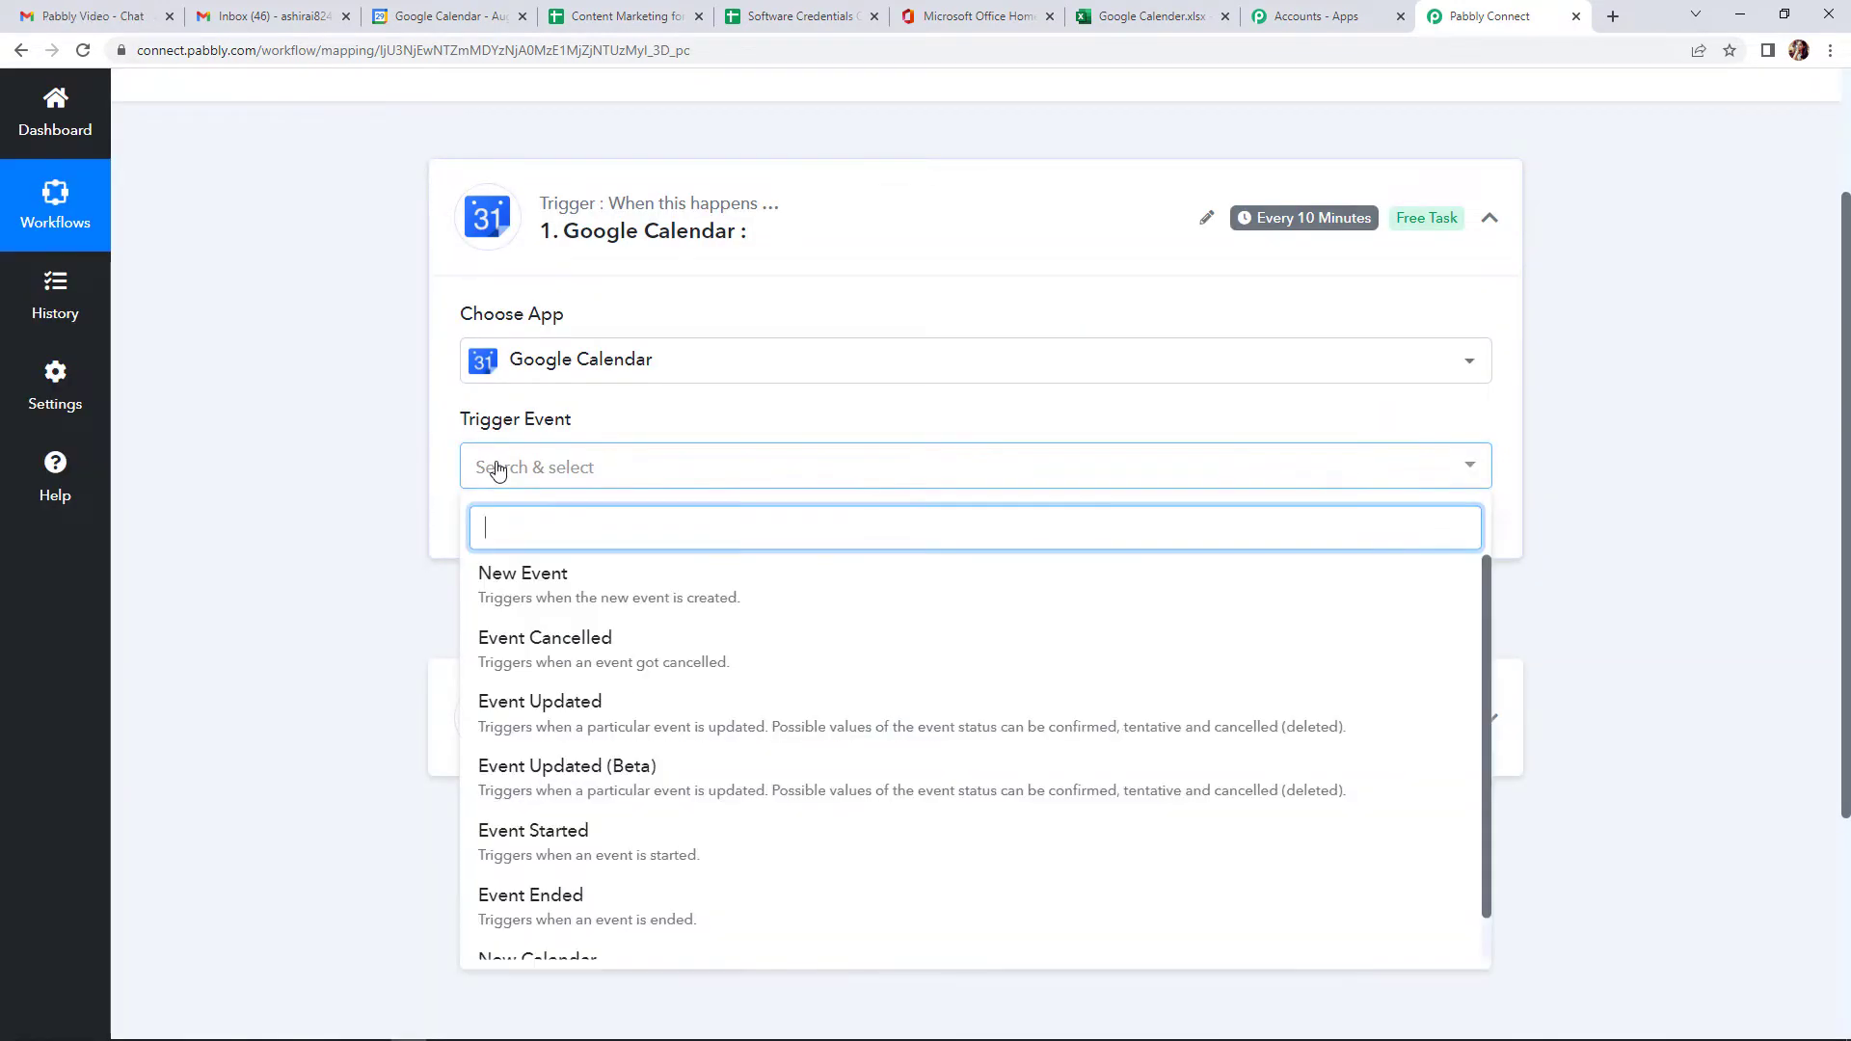
{"action": "left_click", "coordinate": [544, 586]}
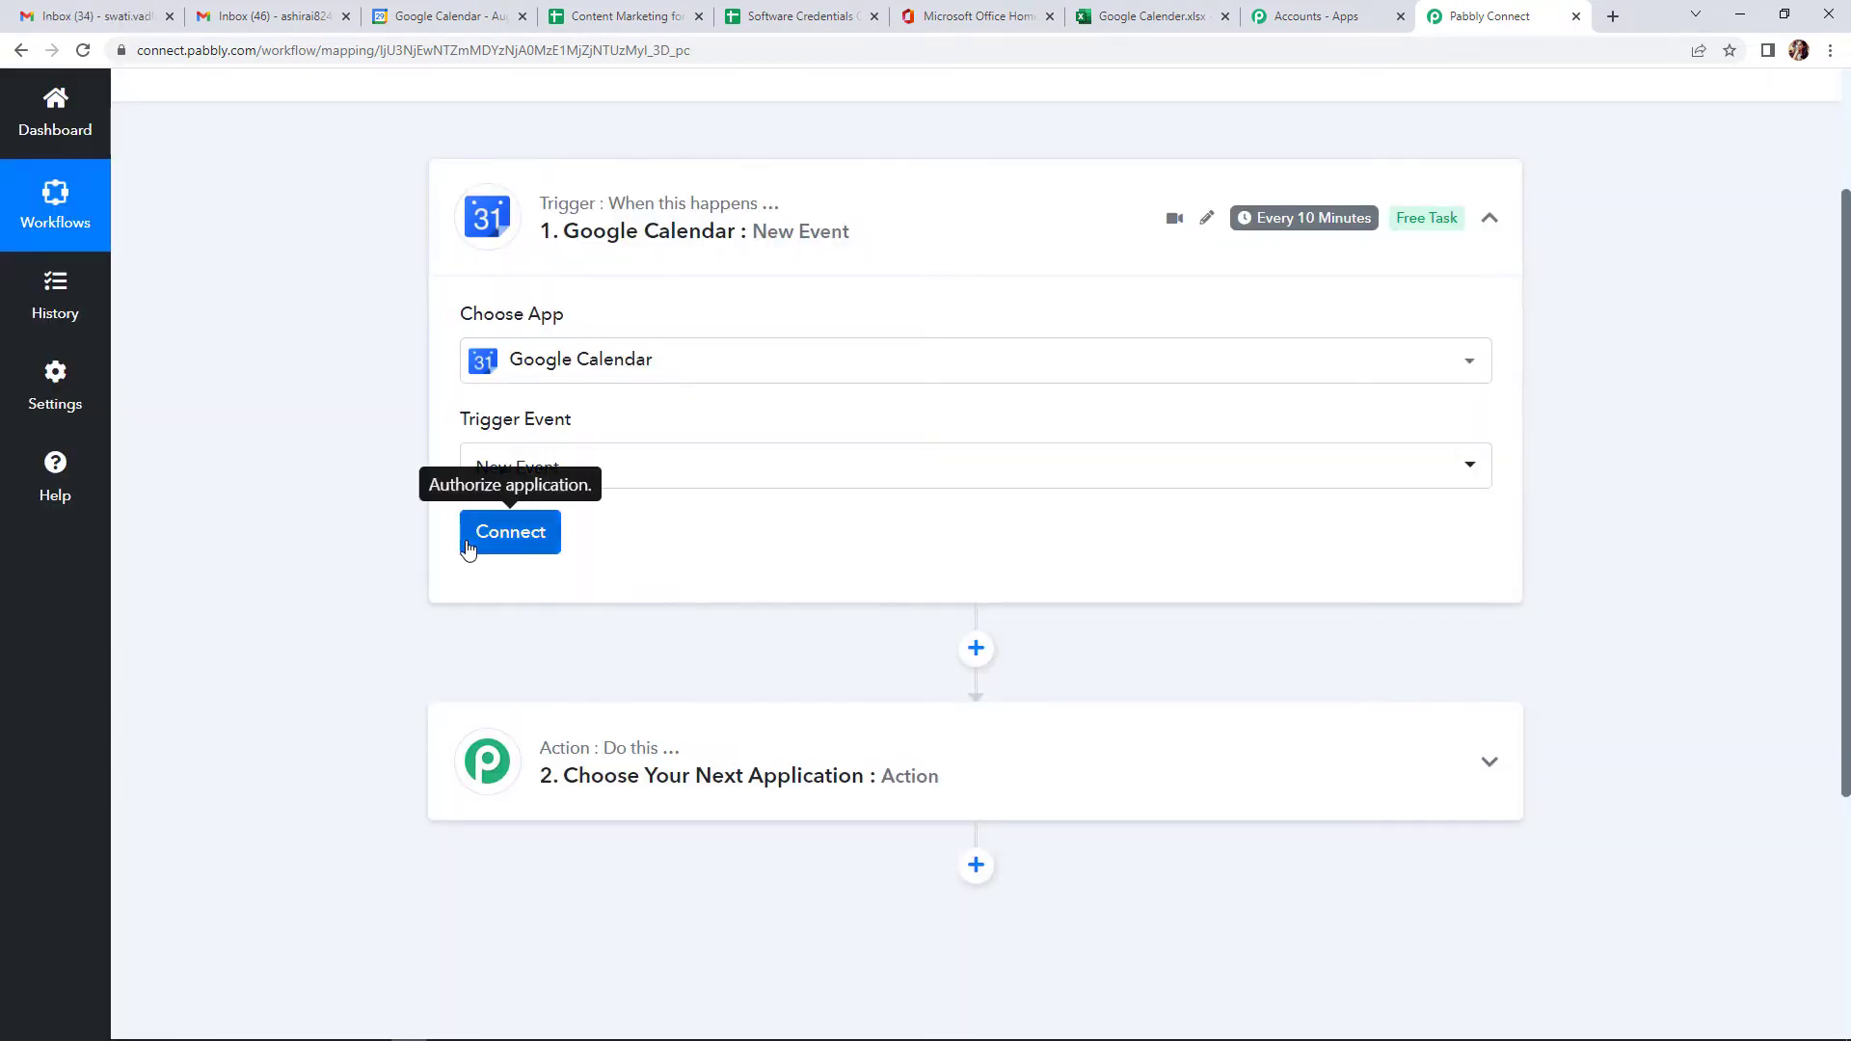
Add a new Google Calendar connection to the trigger and authorize access with the Google account that owns the calendar
{"action": "left_click", "coordinate": [475, 539]}
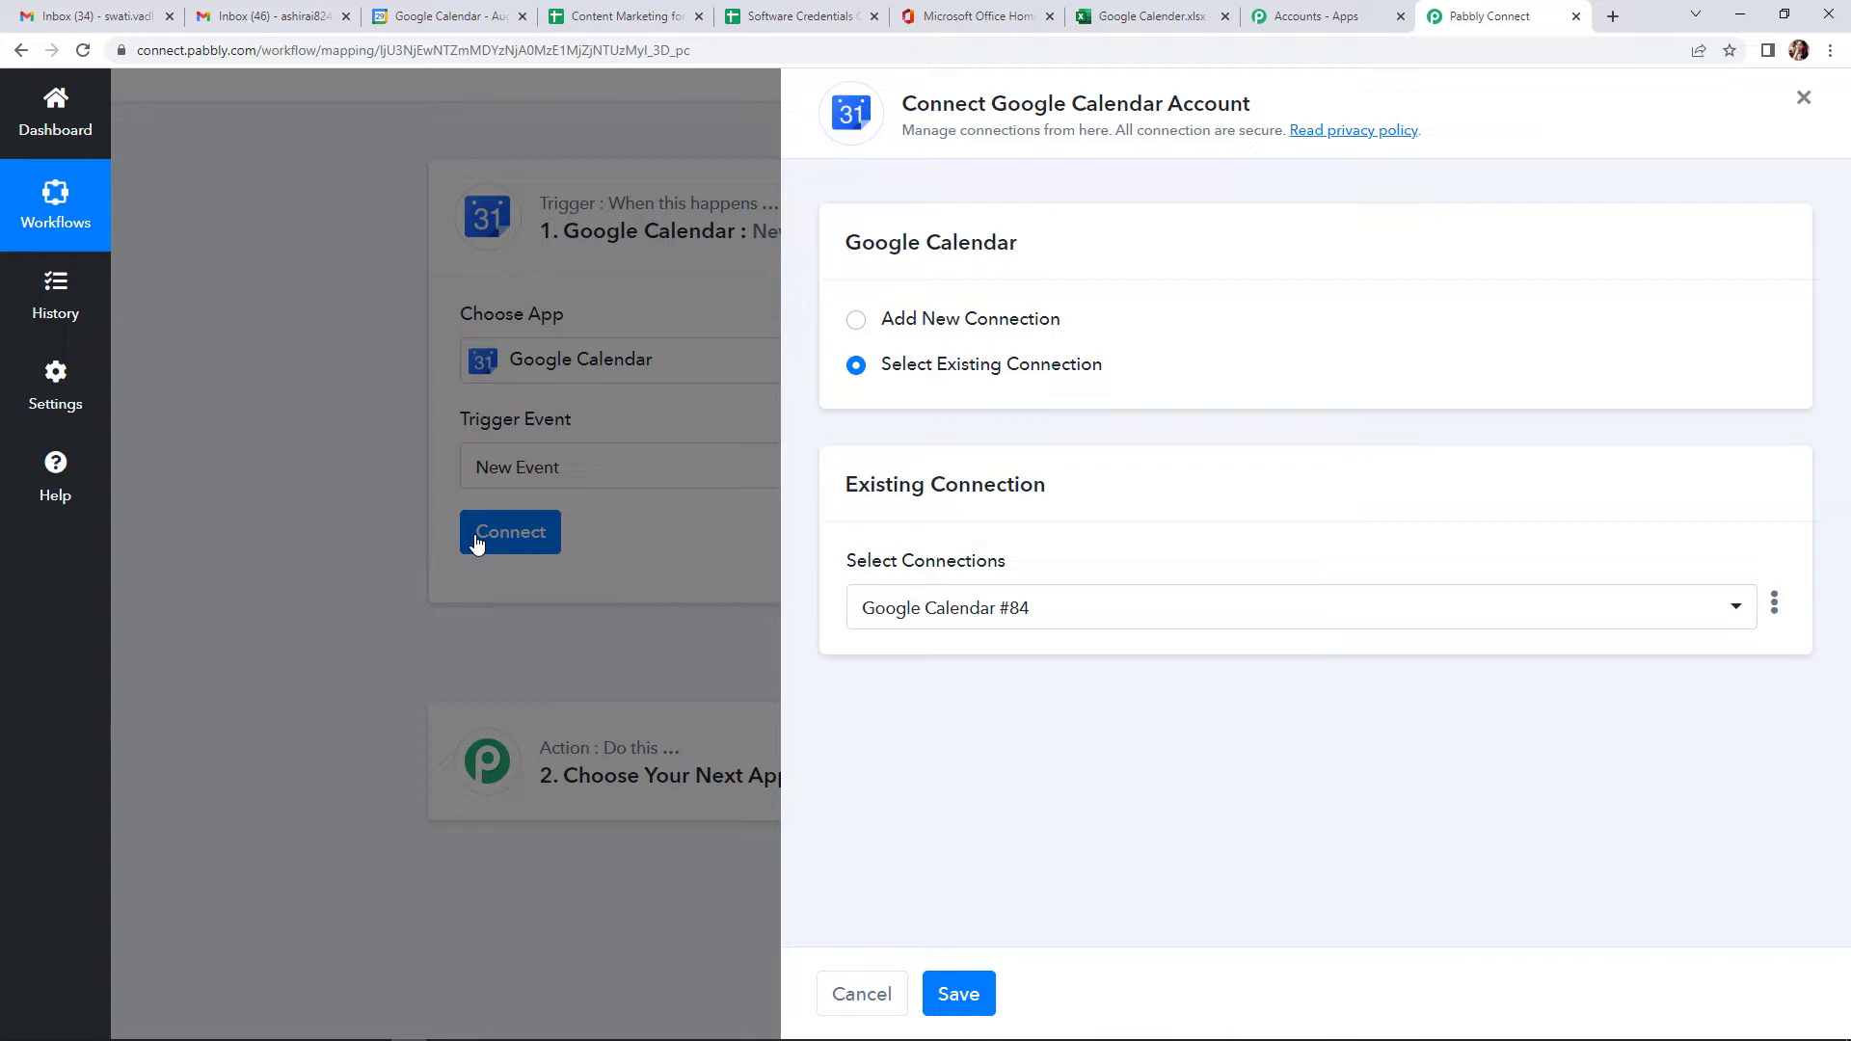
{"action": "left_click", "coordinate": [855, 320]}
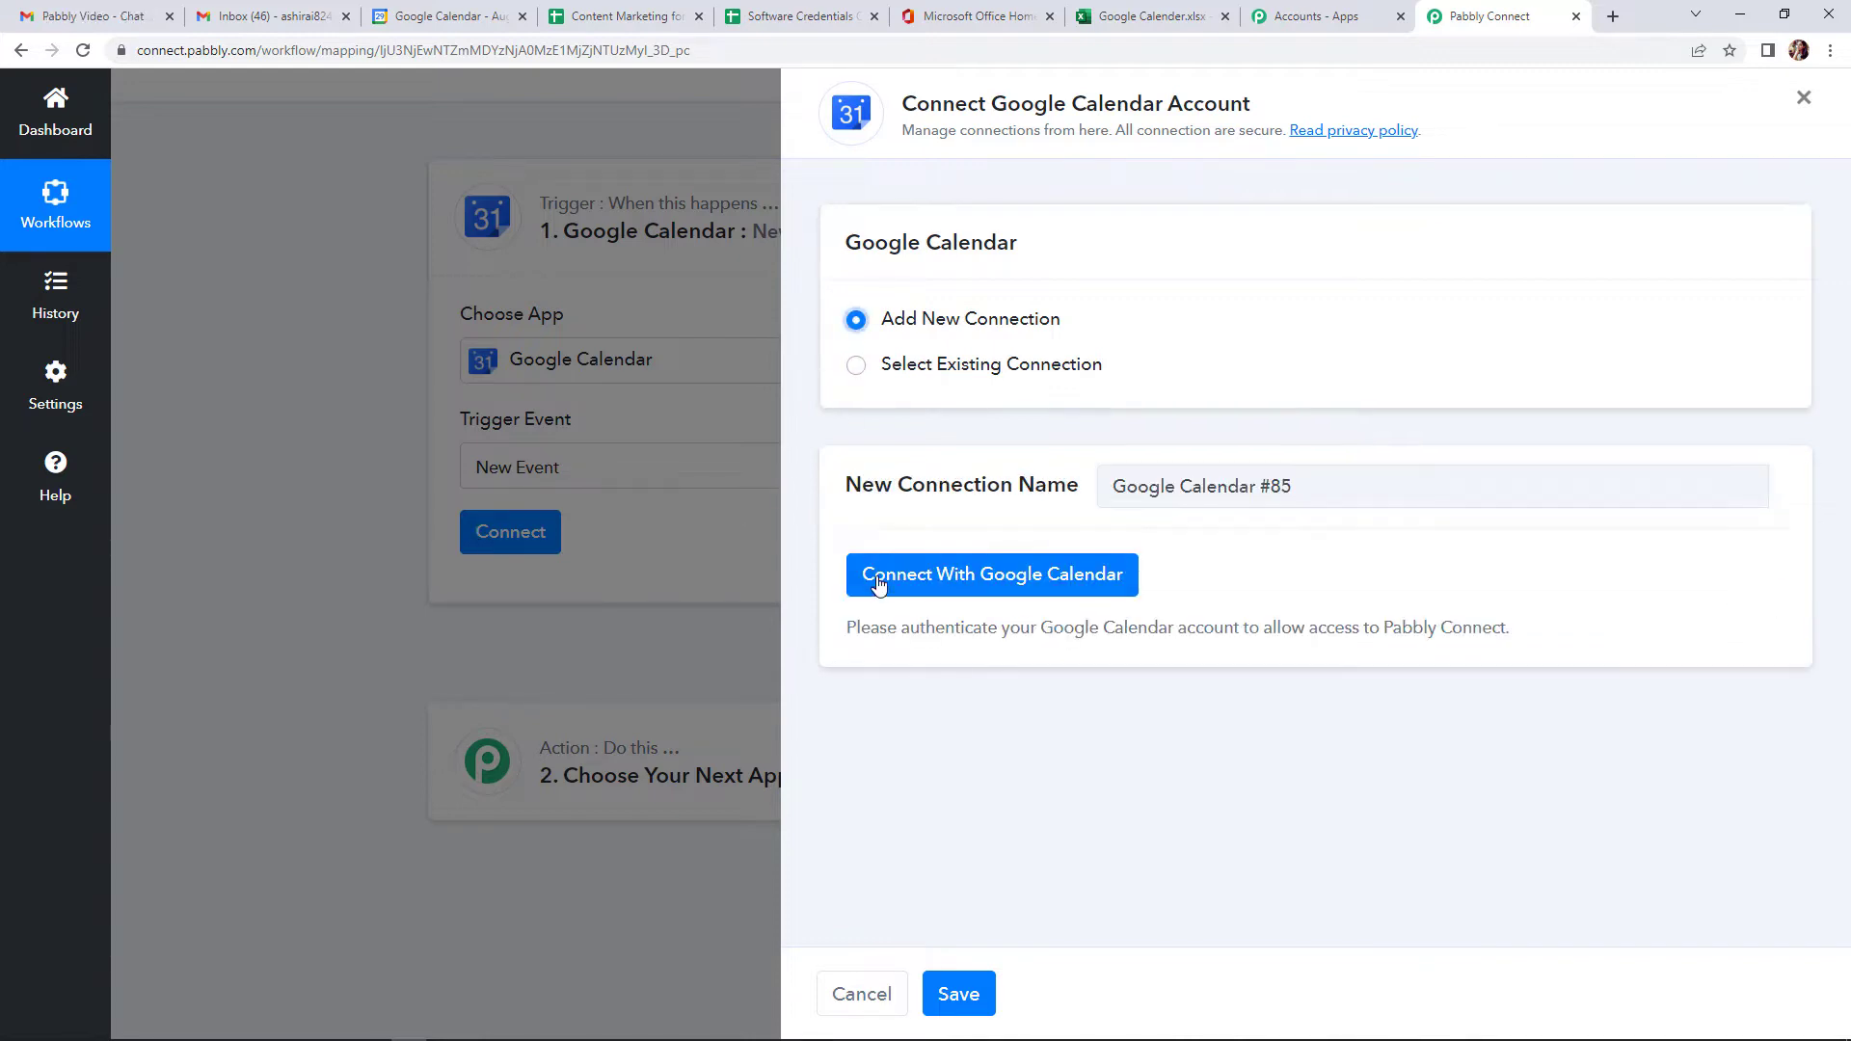
{"action": "left_click", "coordinate": [904, 588]}
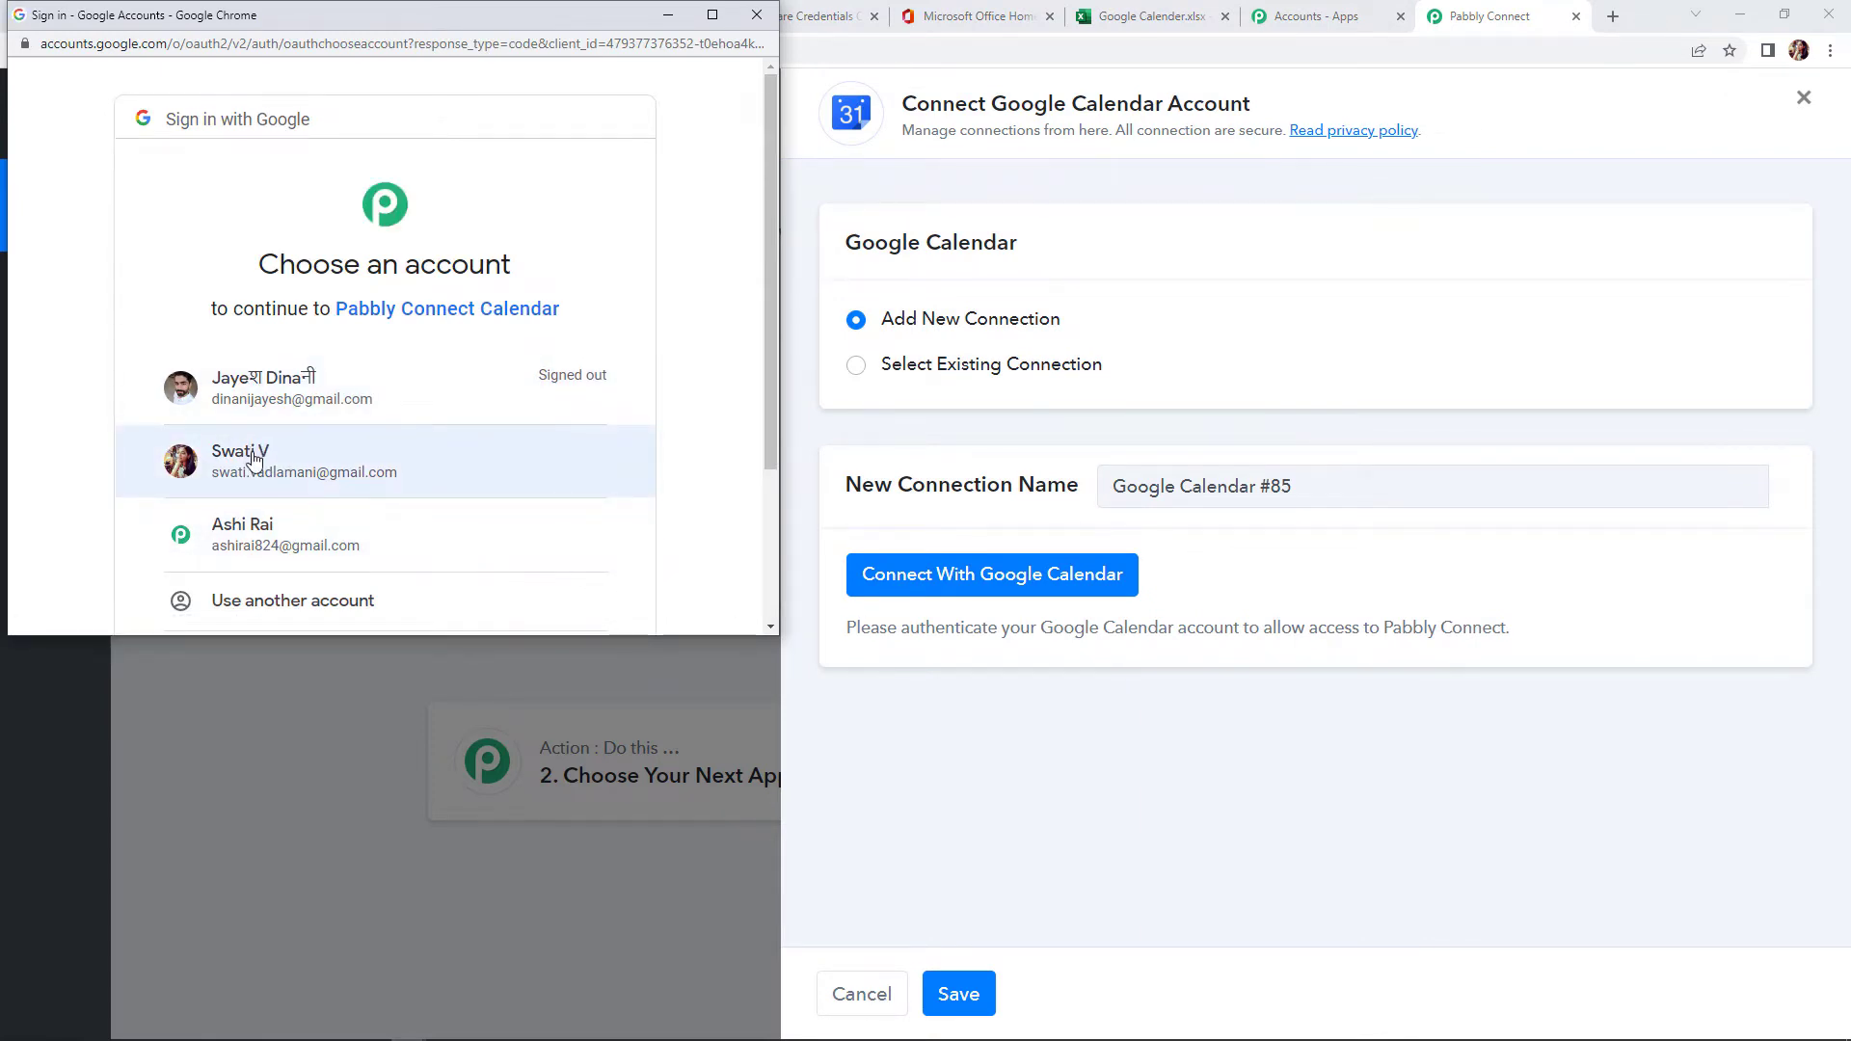
{"action": "left_click", "coordinate": [316, 531]}
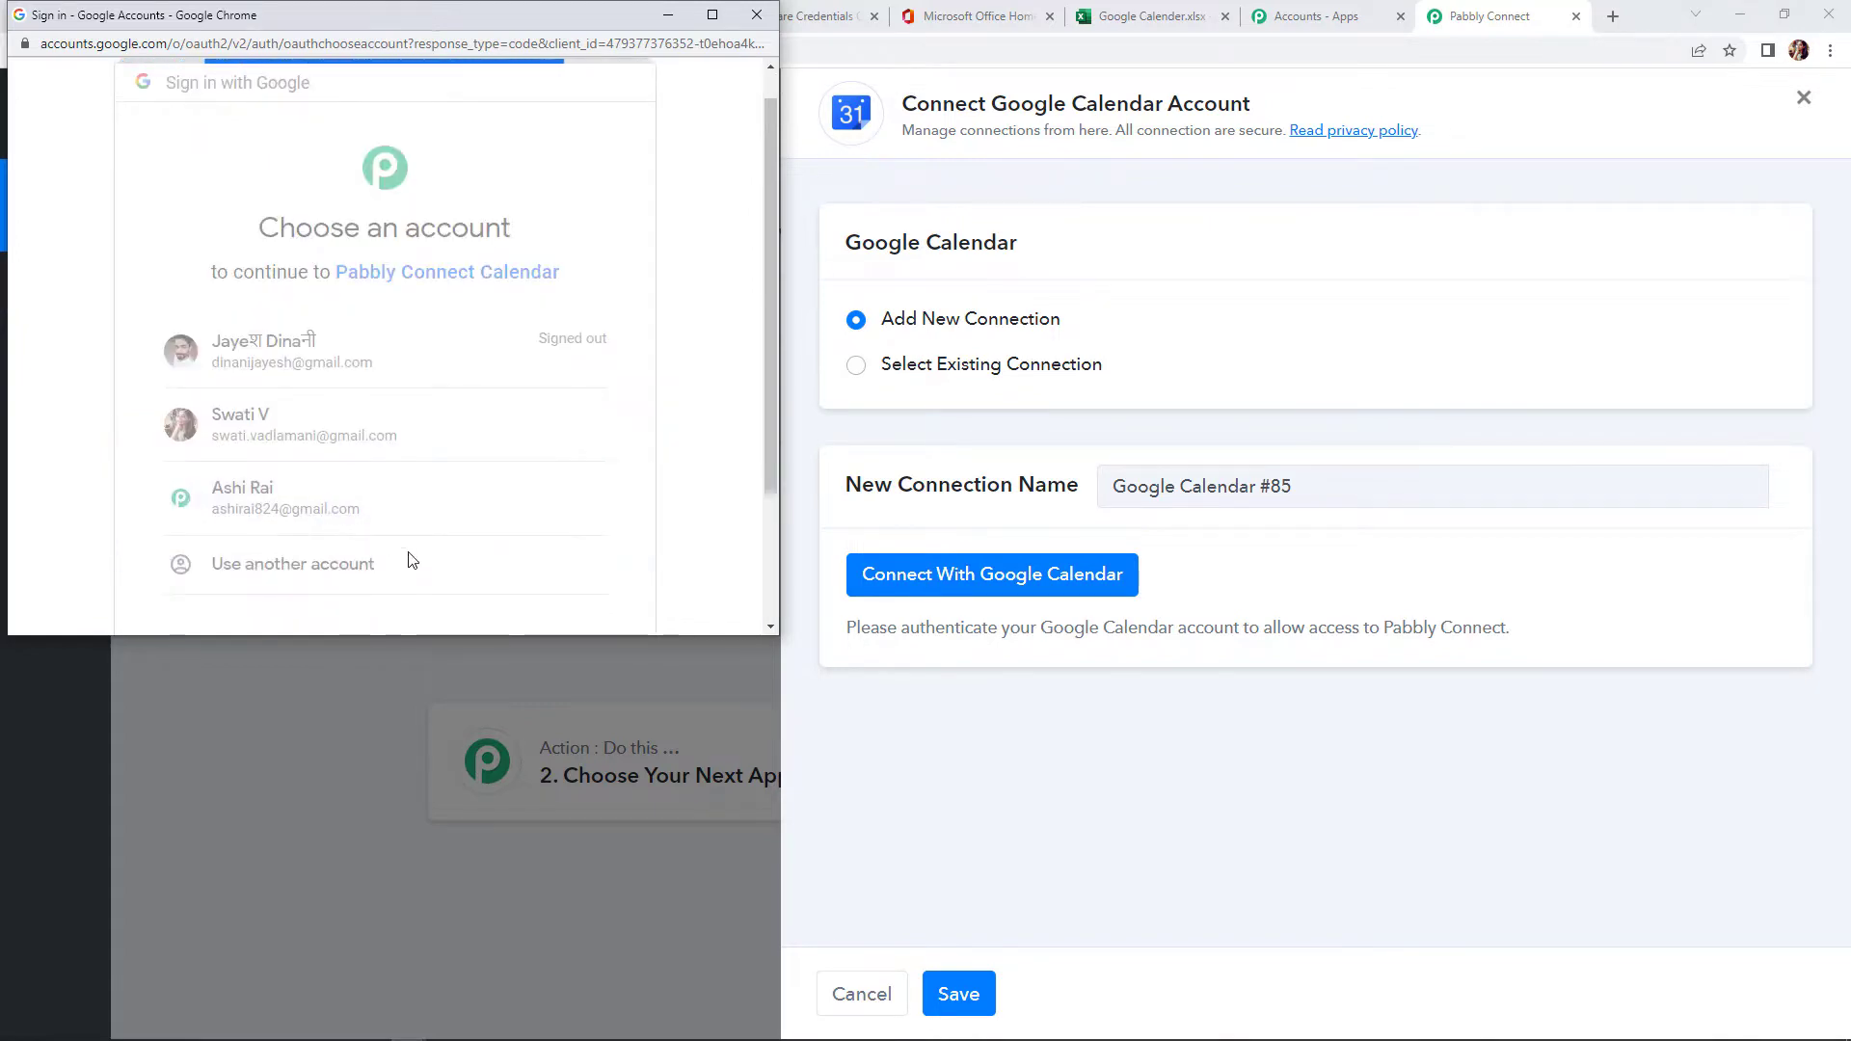
{"action": "scroll", "coordinate": [416, 519], "scroll_direction": "down", "scroll_amount": 4}
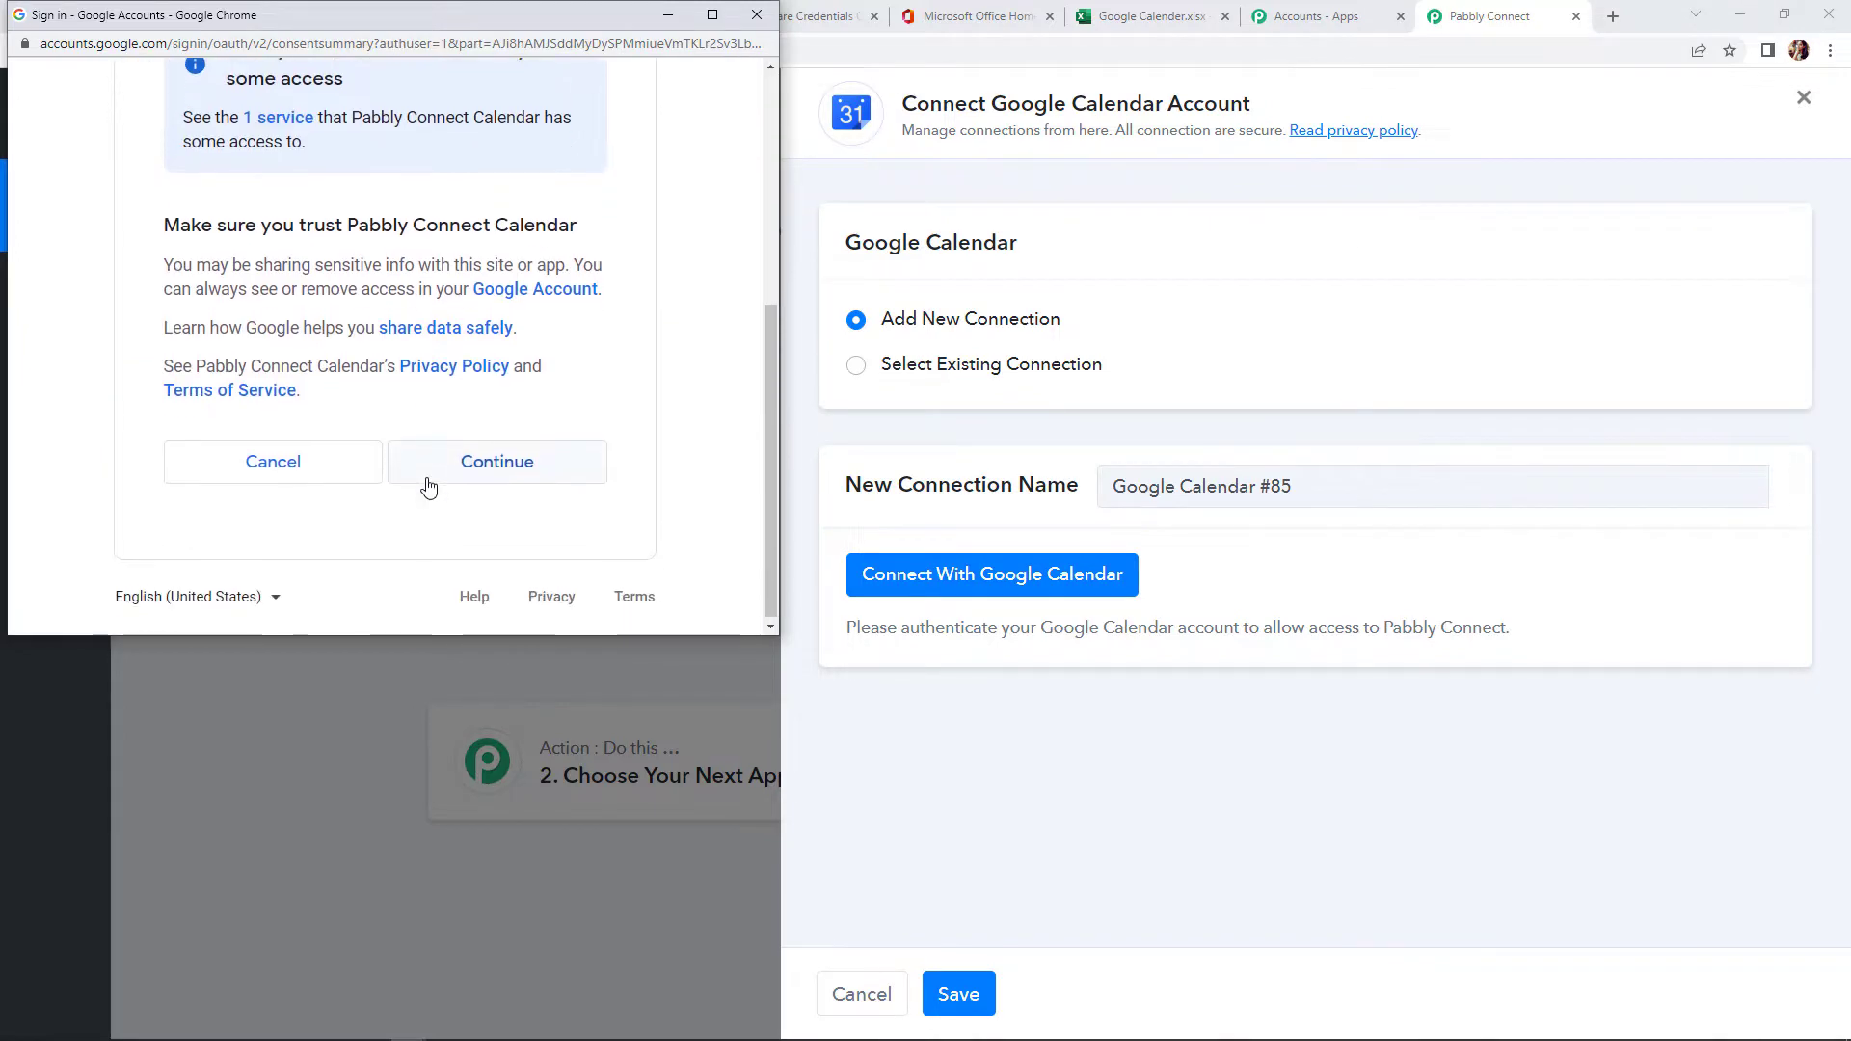
{"action": "left_click", "coordinate": [450, 463]}
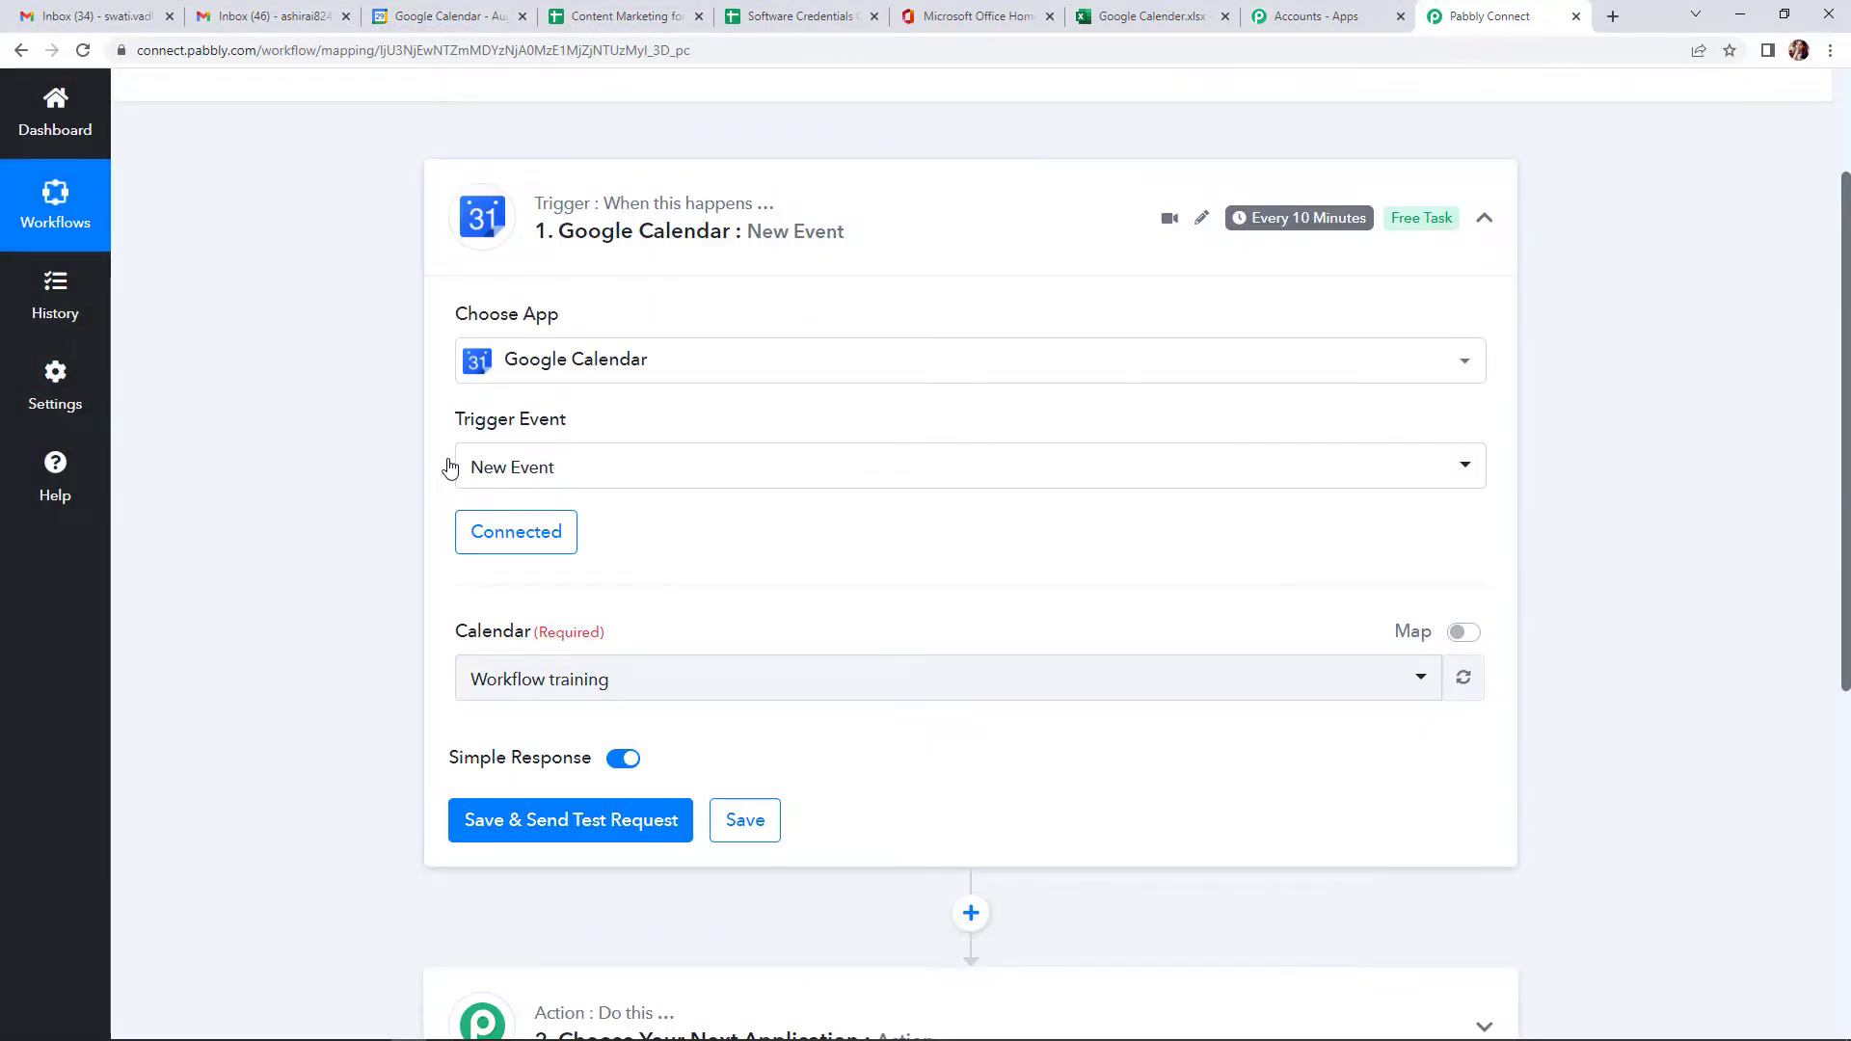
Check the available calendars in Google Calendar and select Employees Birthday as the trigger's calendar
{"action": "scroll", "coordinate": [723, 537], "scroll_direction": "down", "scroll_amount": 1}
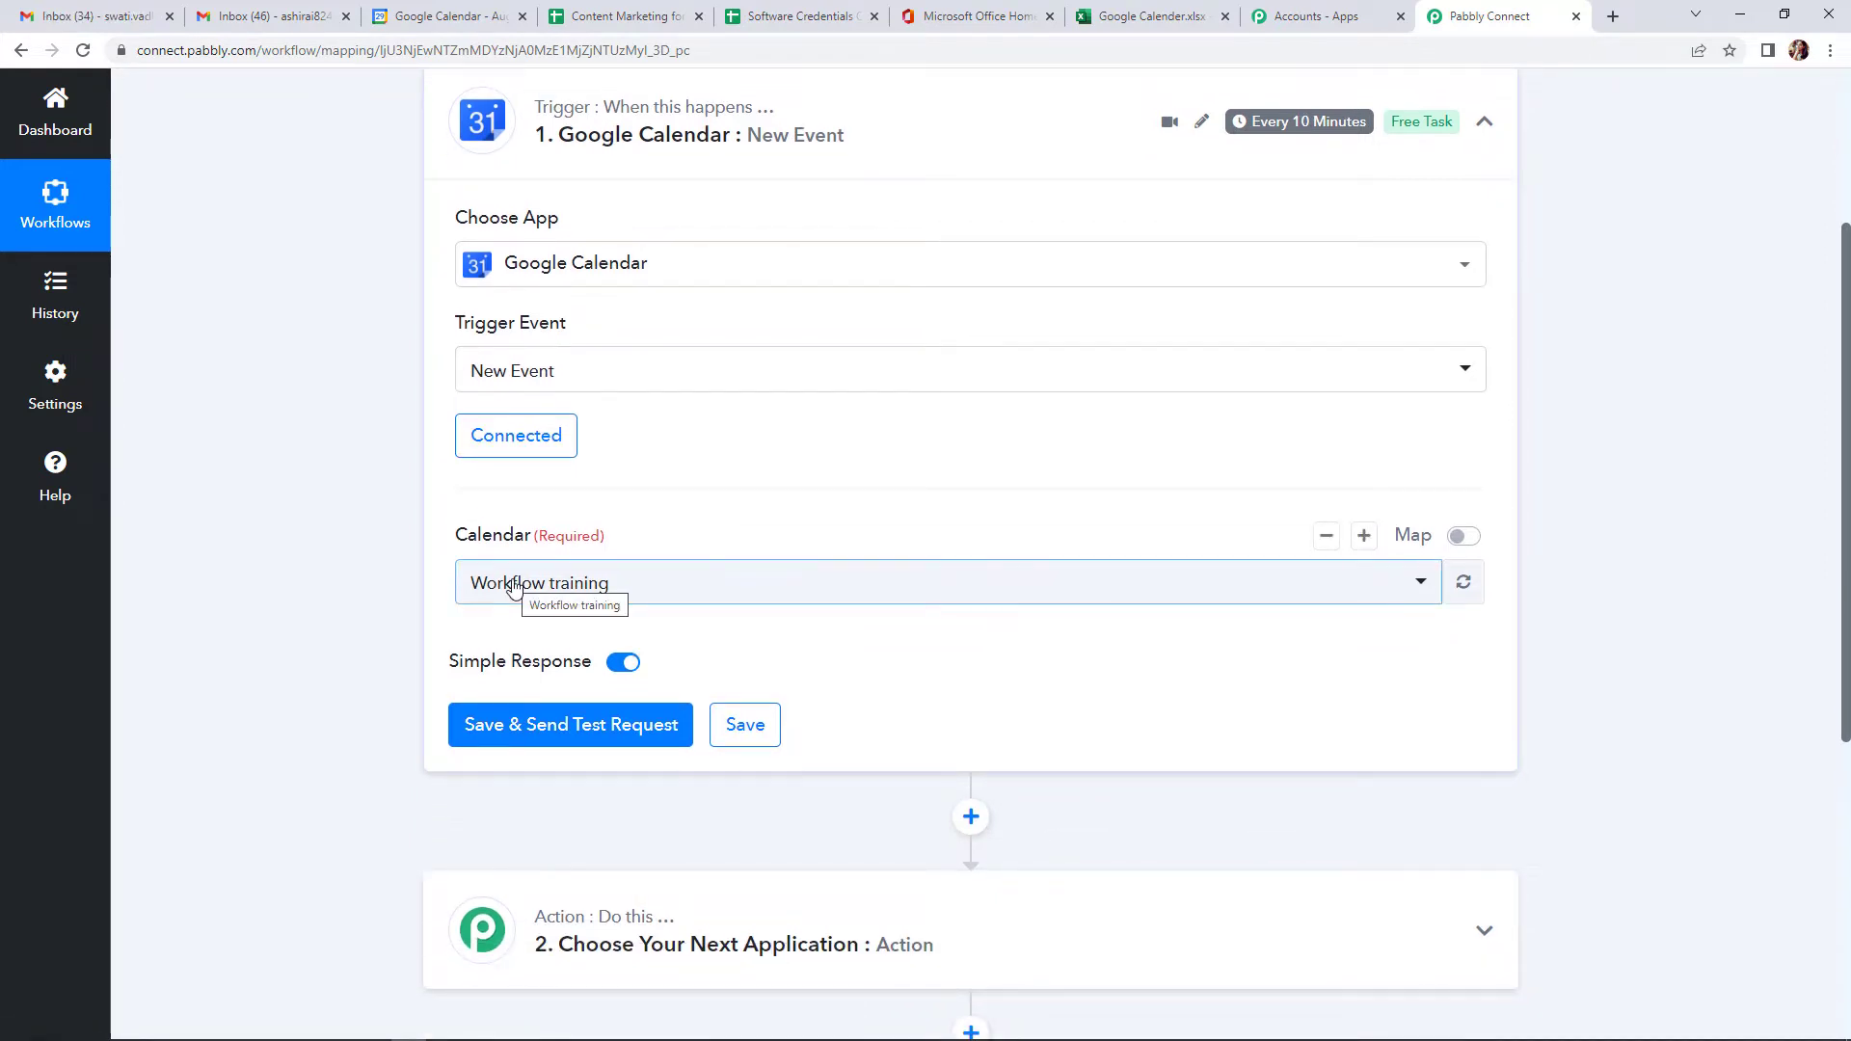
{"action": "left_click", "coordinate": [441, 16]}
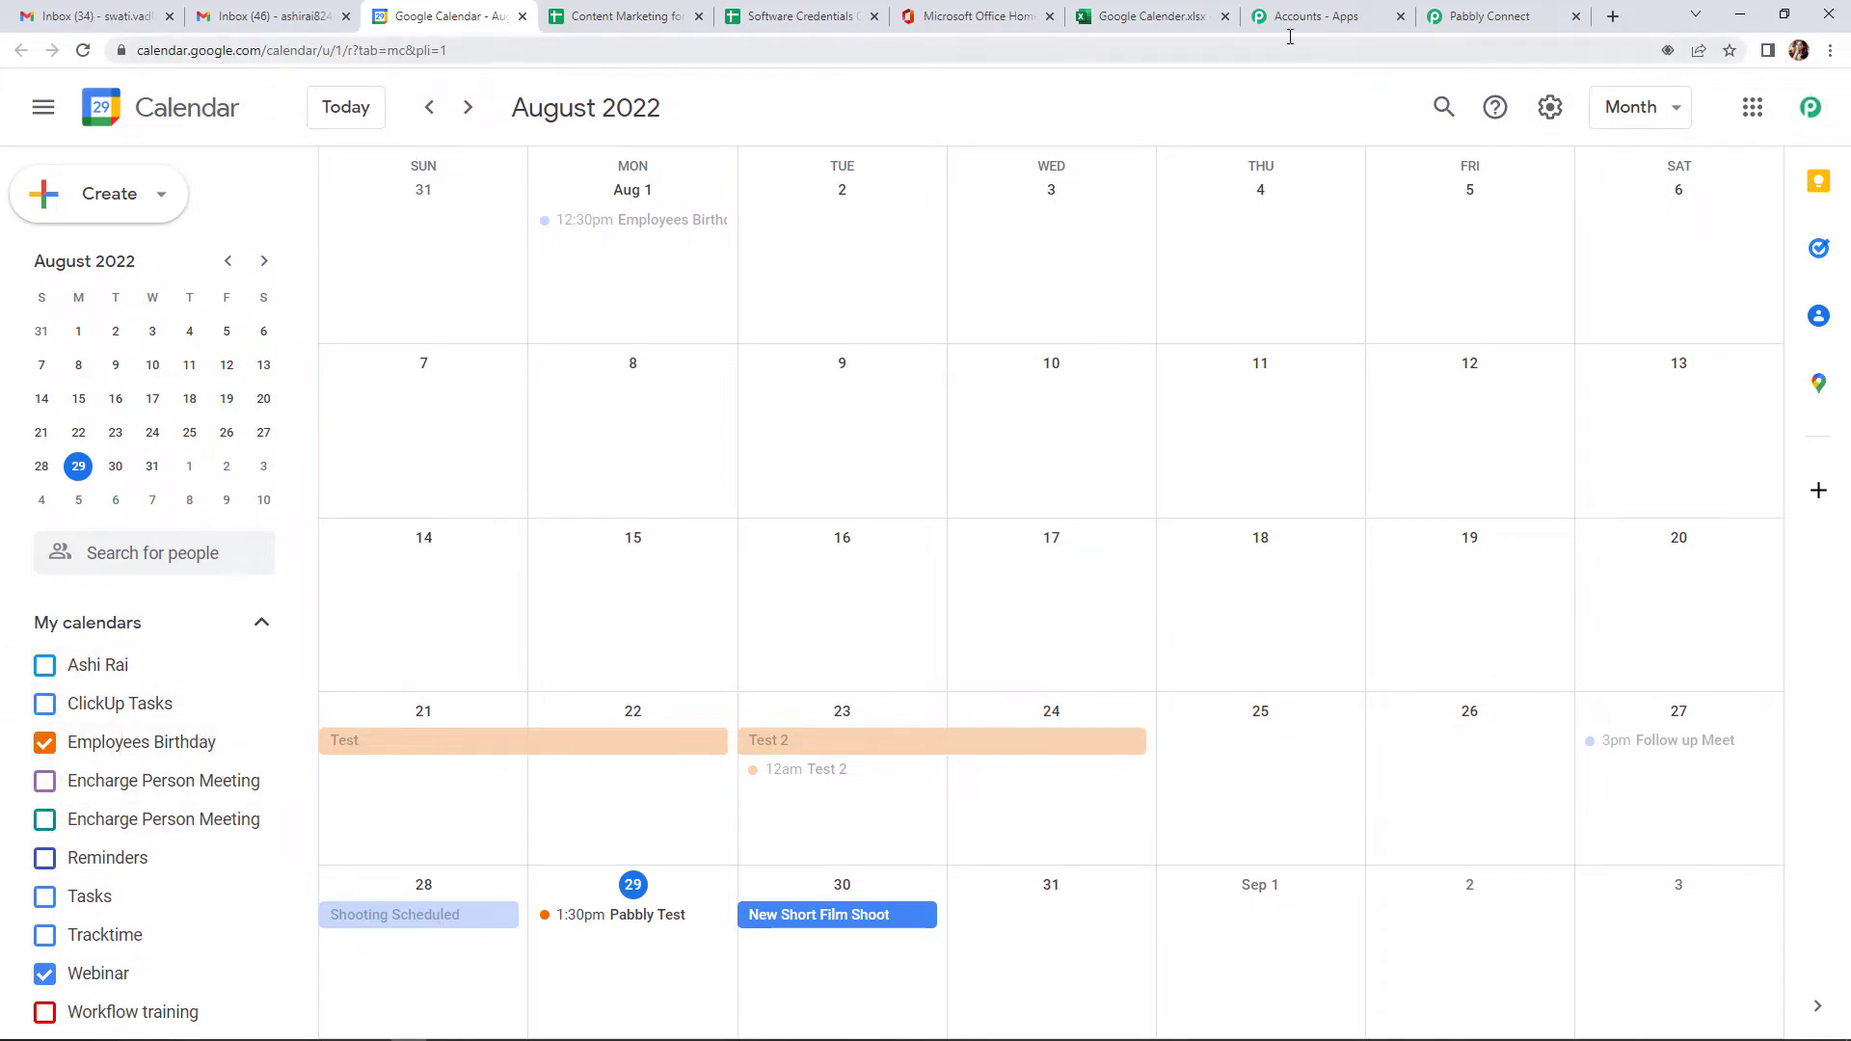
{"action": "left_click", "coordinate": [1484, 16]}
{"action": "left_click", "coordinate": [573, 579]}
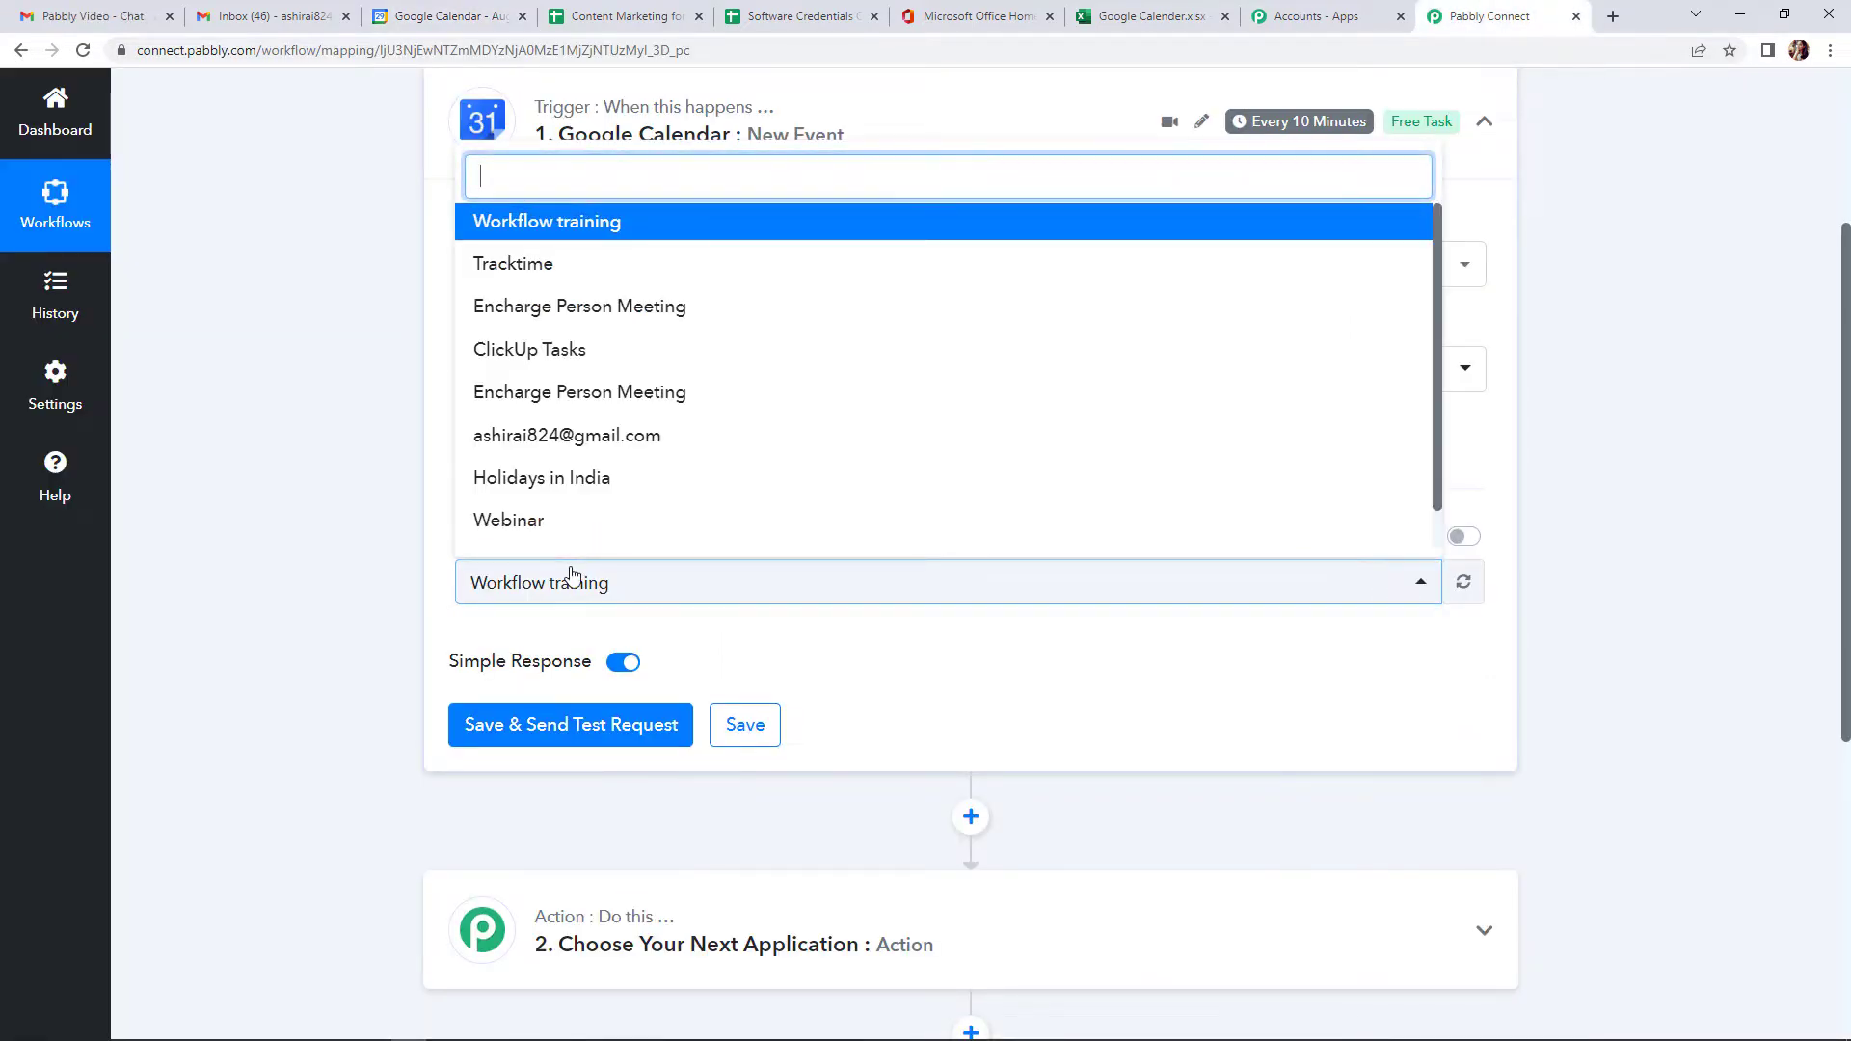
{"action": "scroll", "coordinate": [540, 477], "scroll_direction": "down", "scroll_amount": 1}
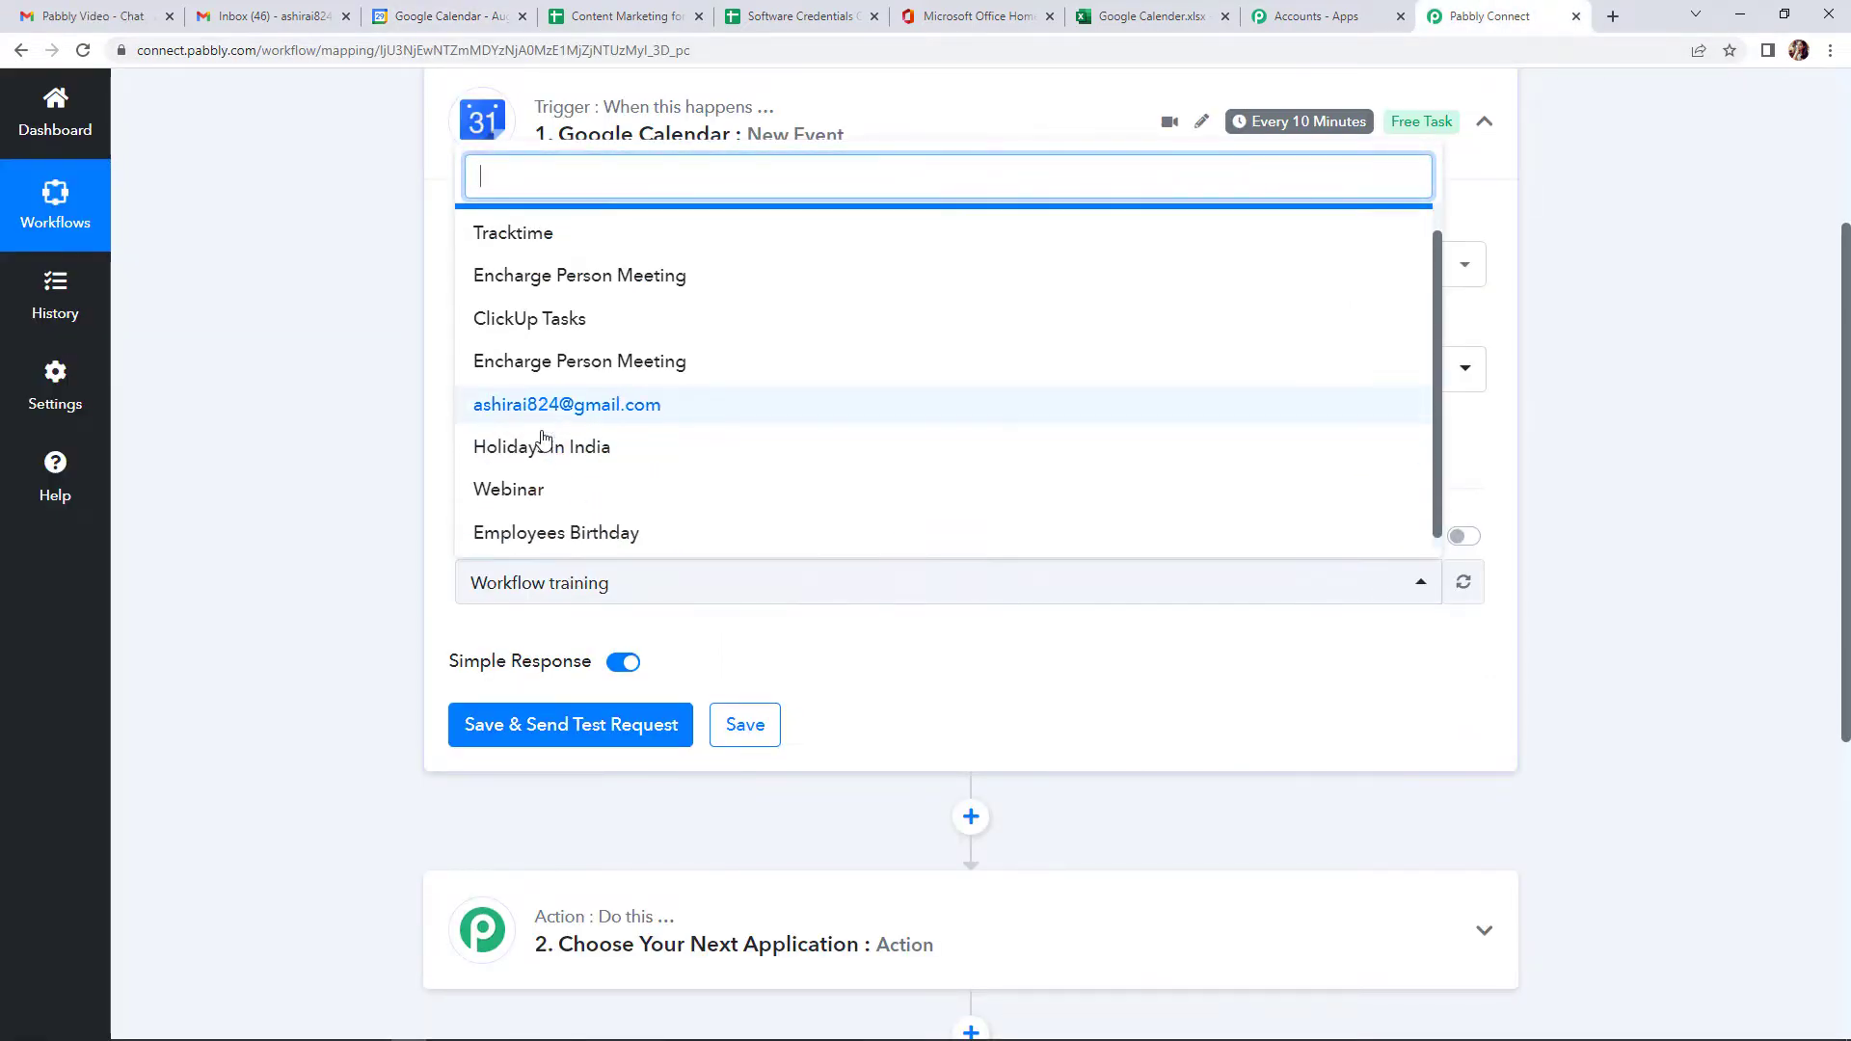
{"action": "left_click", "coordinate": [540, 523]}
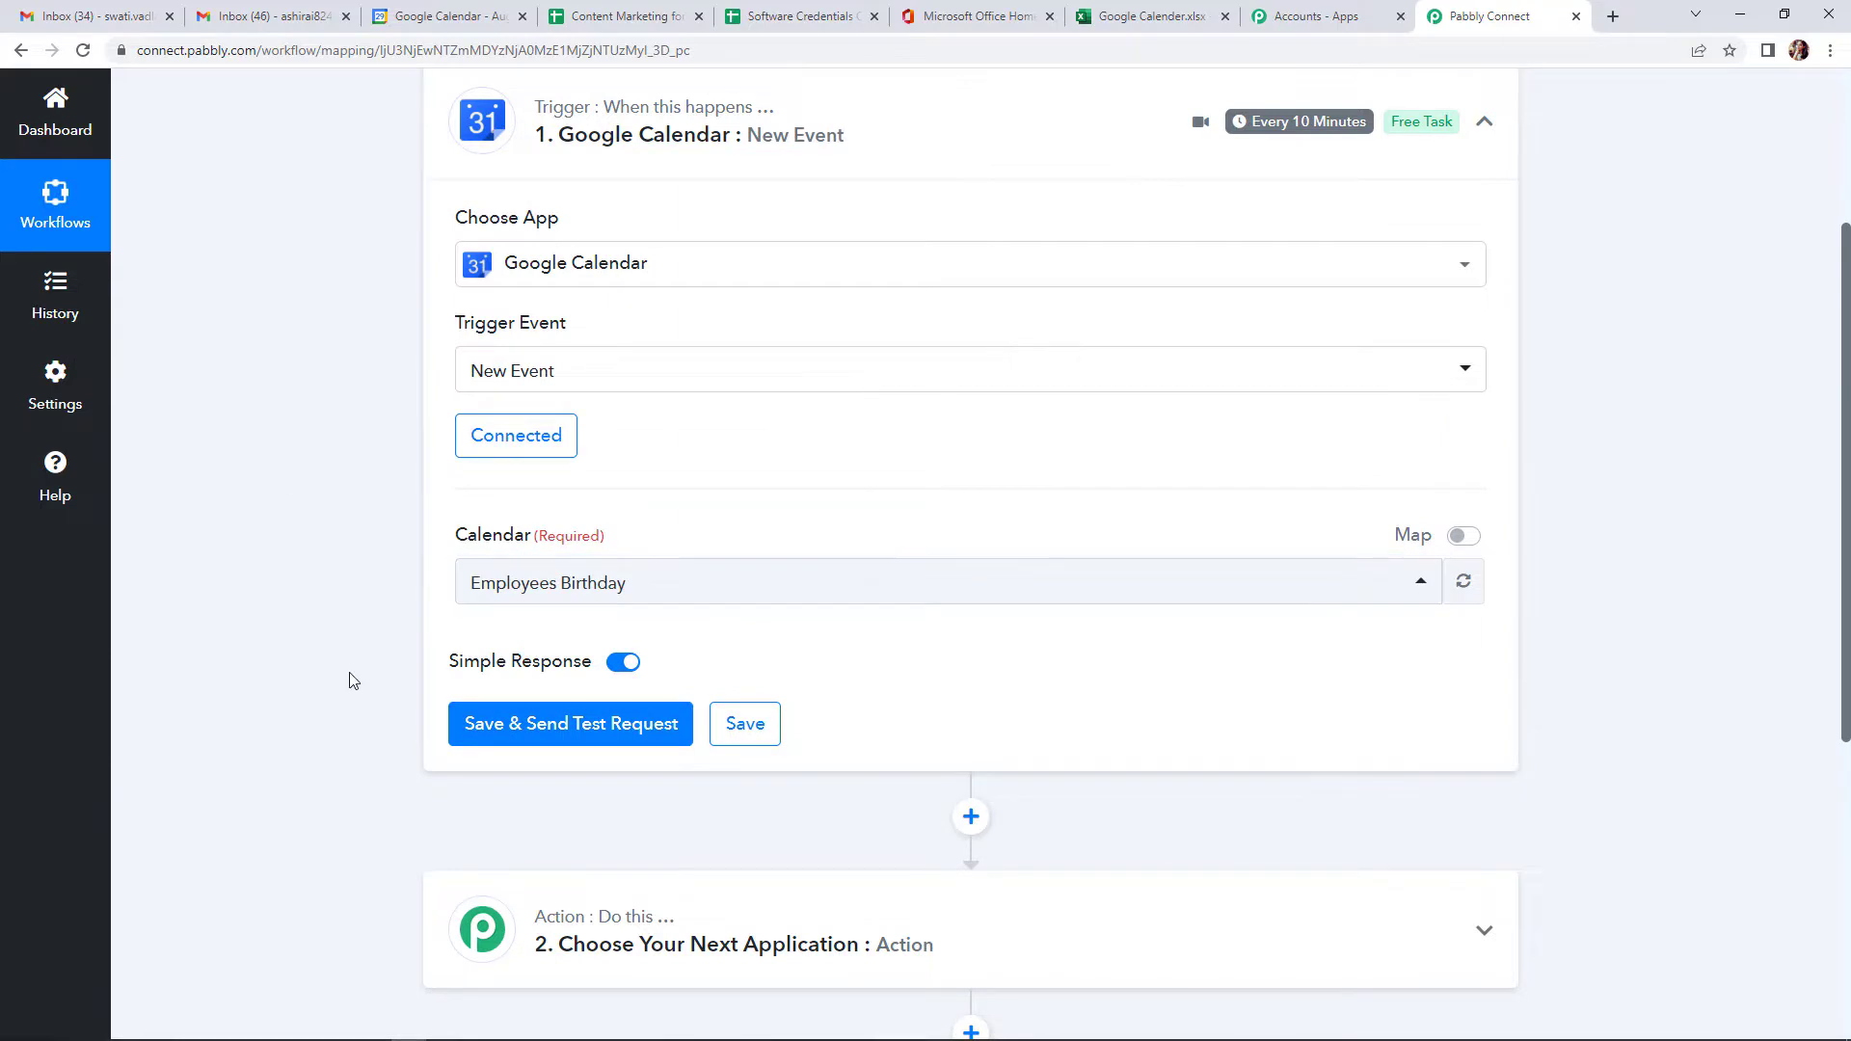
Save the Google Calendar trigger, send a test request and review the received event data
{"action": "left_click", "coordinate": [545, 725]}
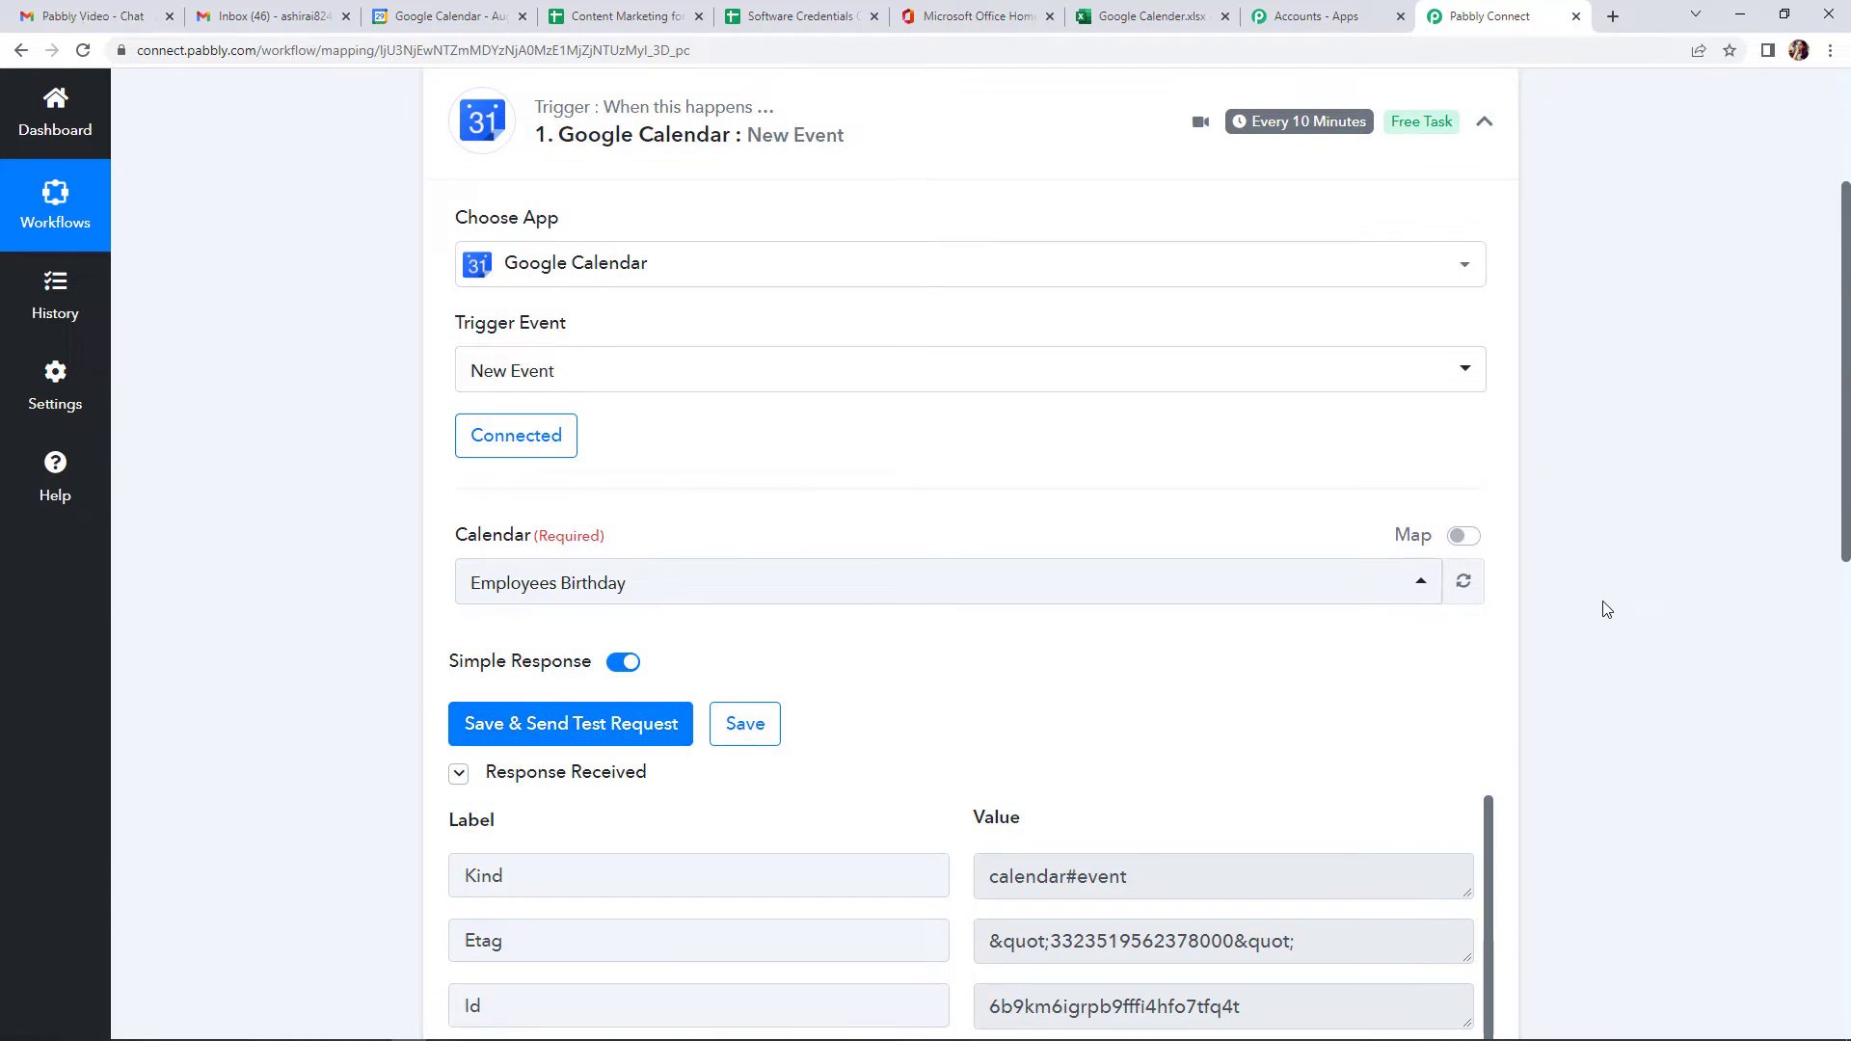
{"action": "scroll", "coordinate": [1606, 609], "scroll_direction": "down", "scroll_amount": 6}
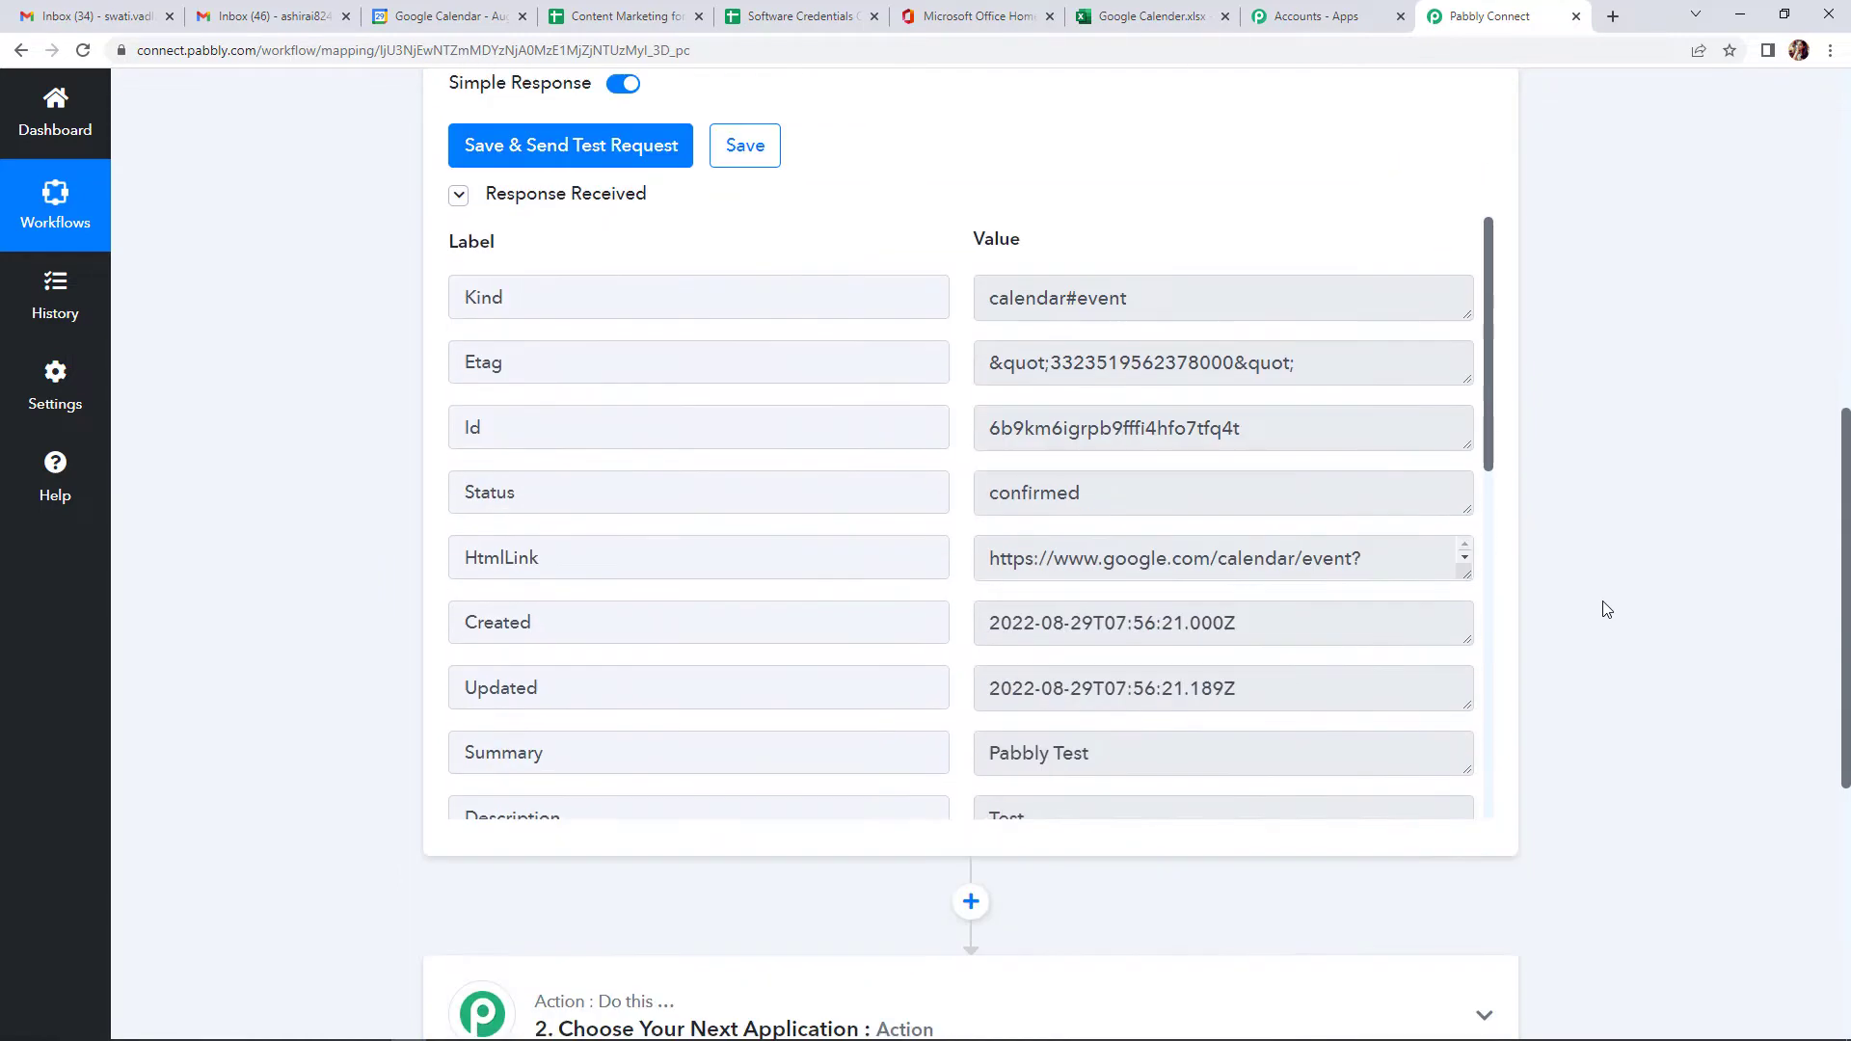
{"action": "scroll", "coordinate": [1605, 609], "scroll_direction": "up", "scroll_amount": 7}
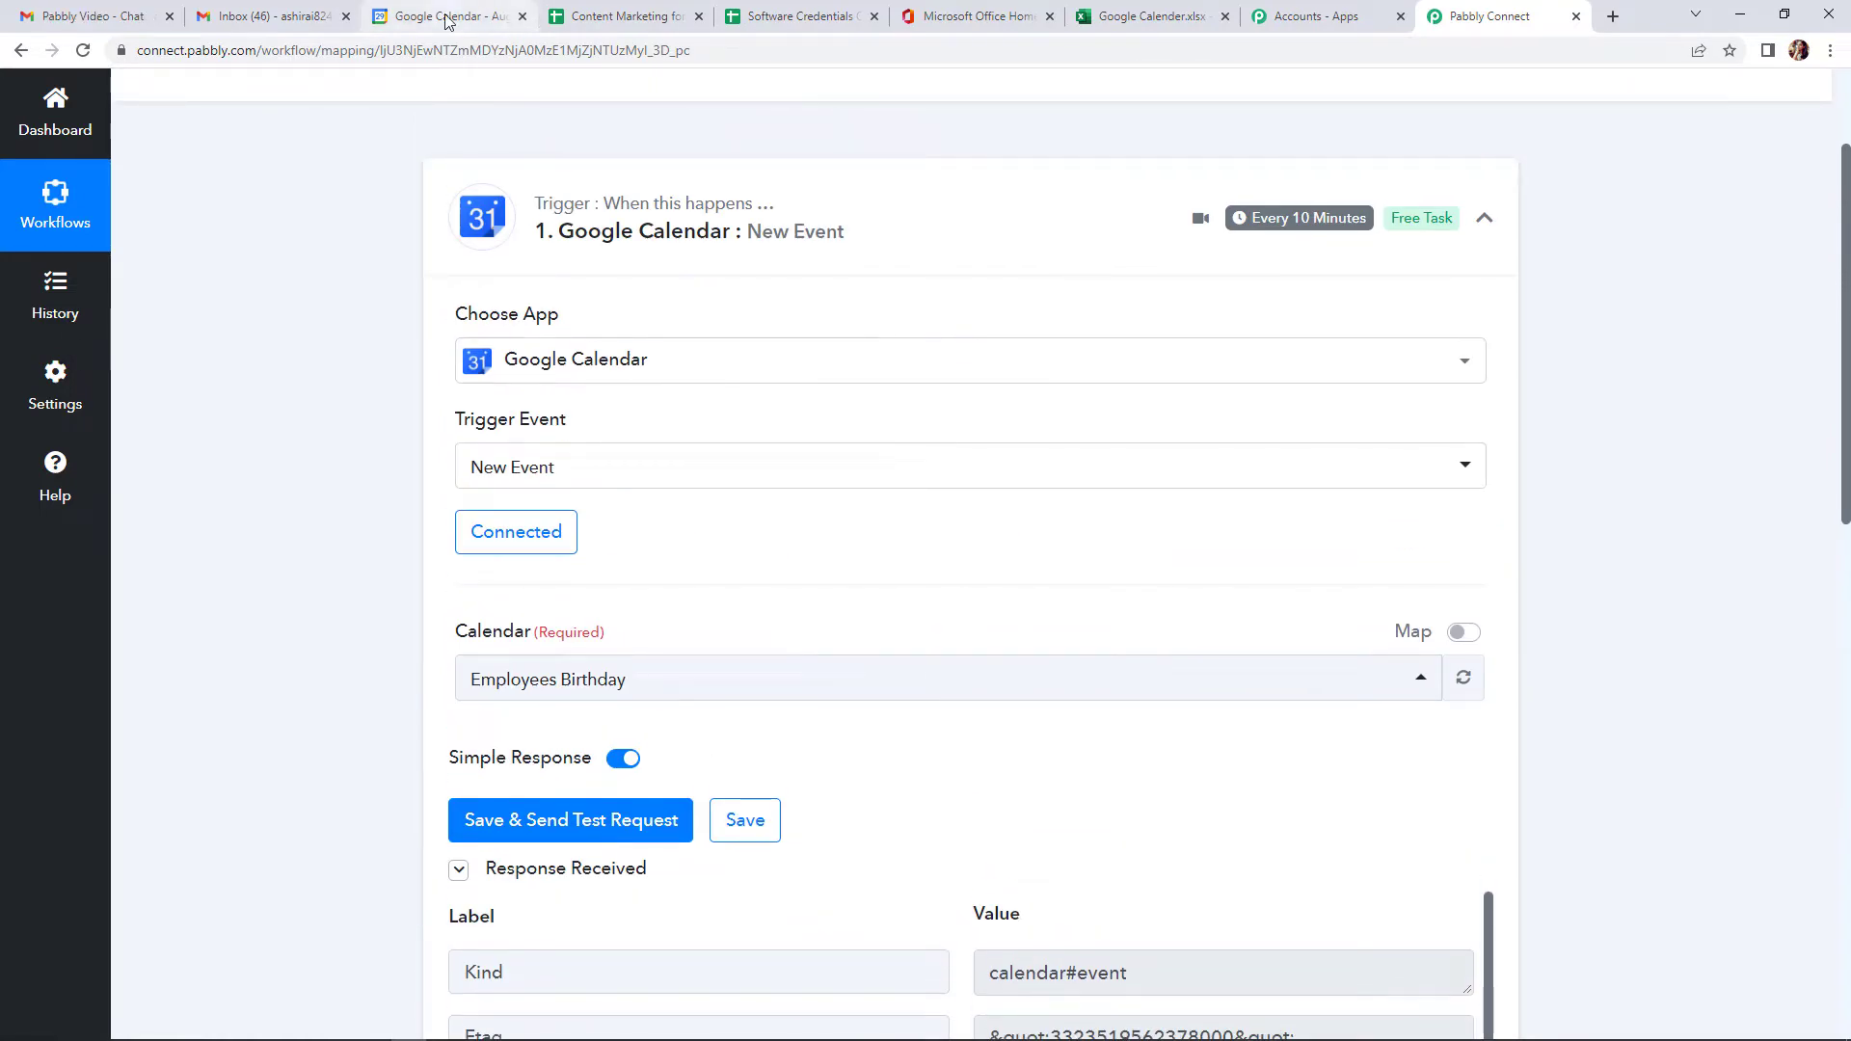
Switch to Google Calendar and start a new event on August 31 titled 2nd Phase Integration Meeting
{"action": "left_click", "coordinate": [446, 17]}
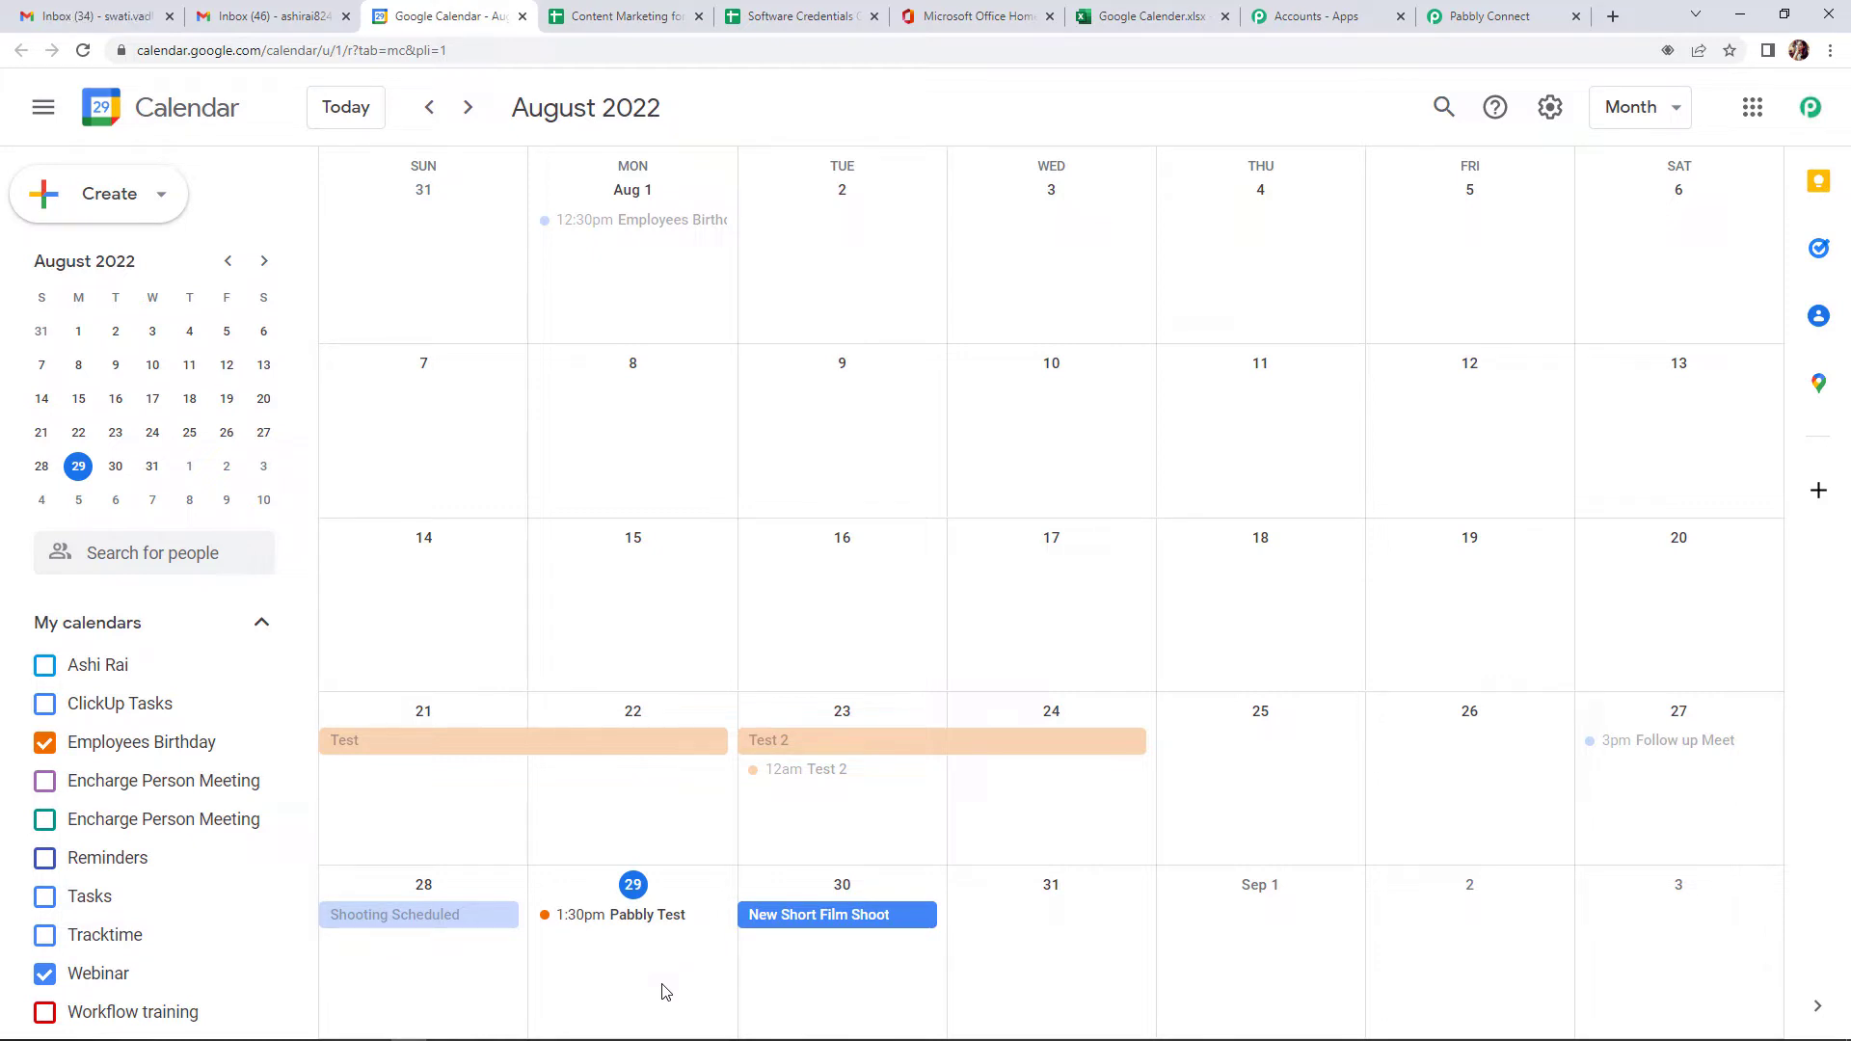
{"action": "right_click", "coordinate": [1031, 916]}
{"action": "left_click", "coordinate": [1033, 917]}
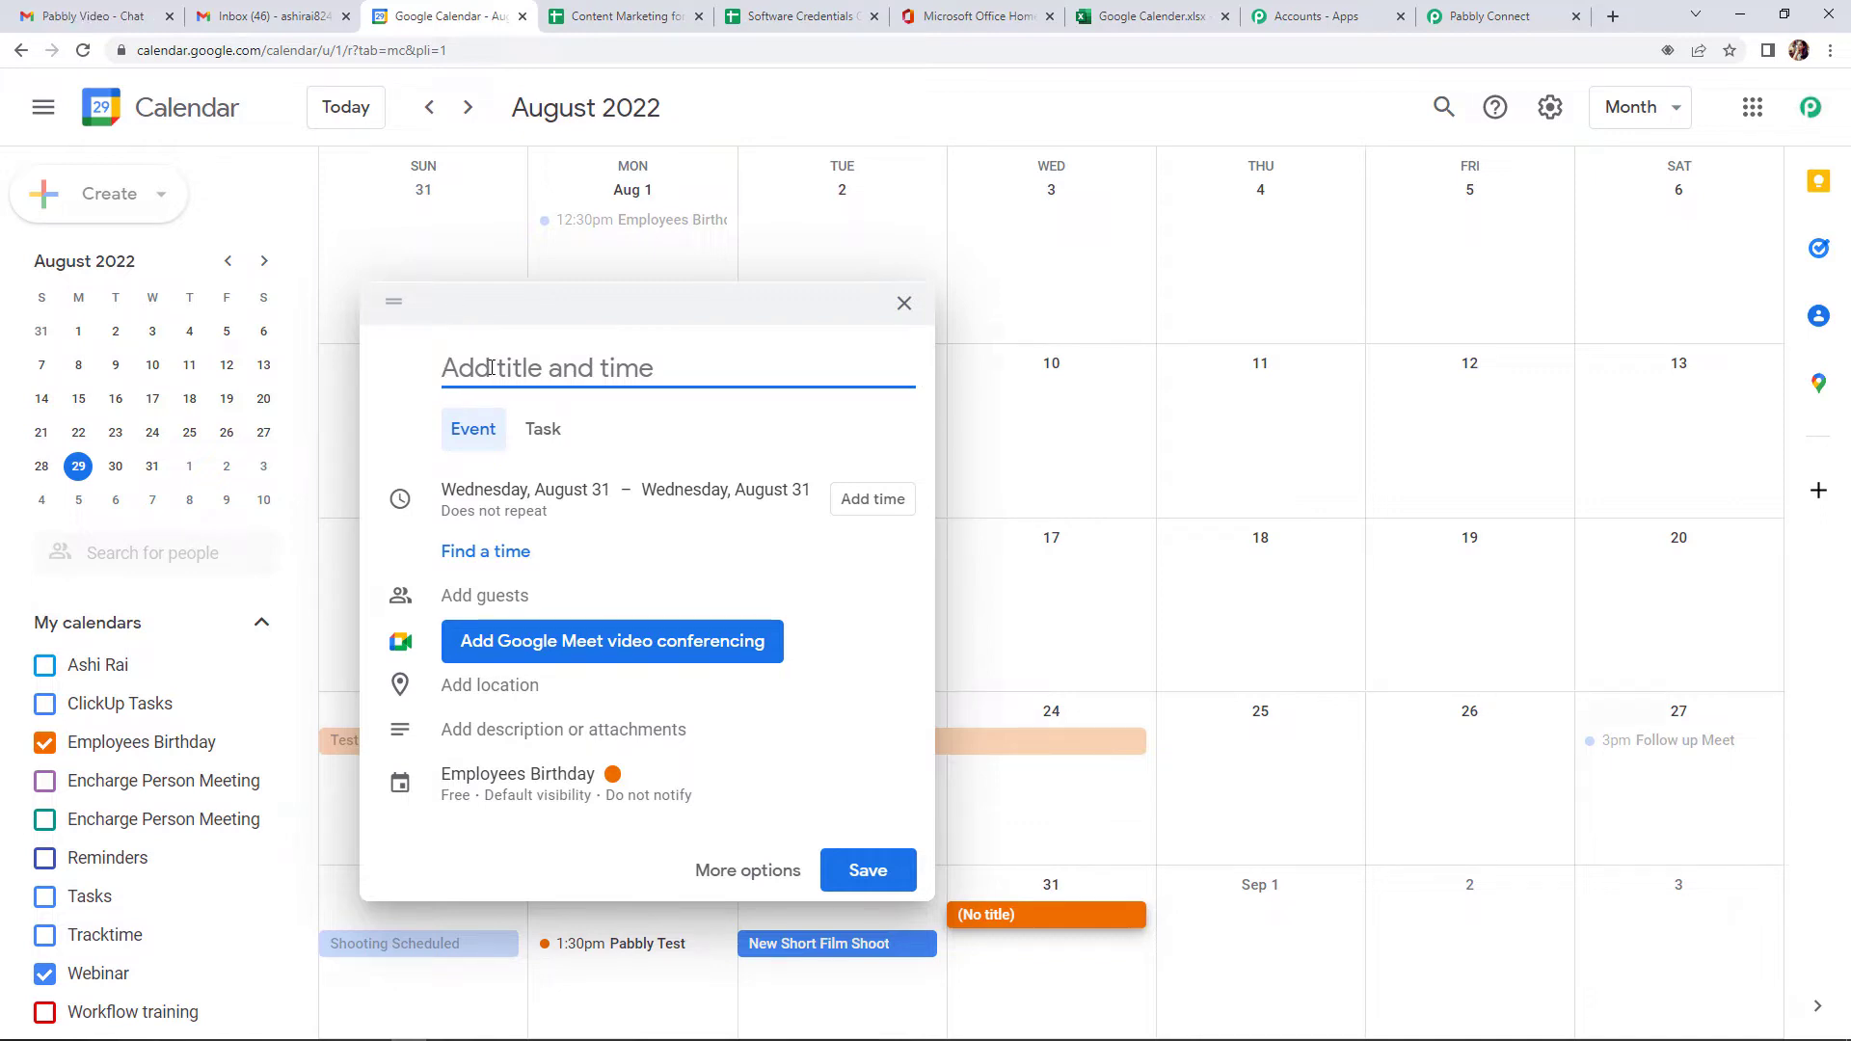
{"action": "type", "text": "2nd"}
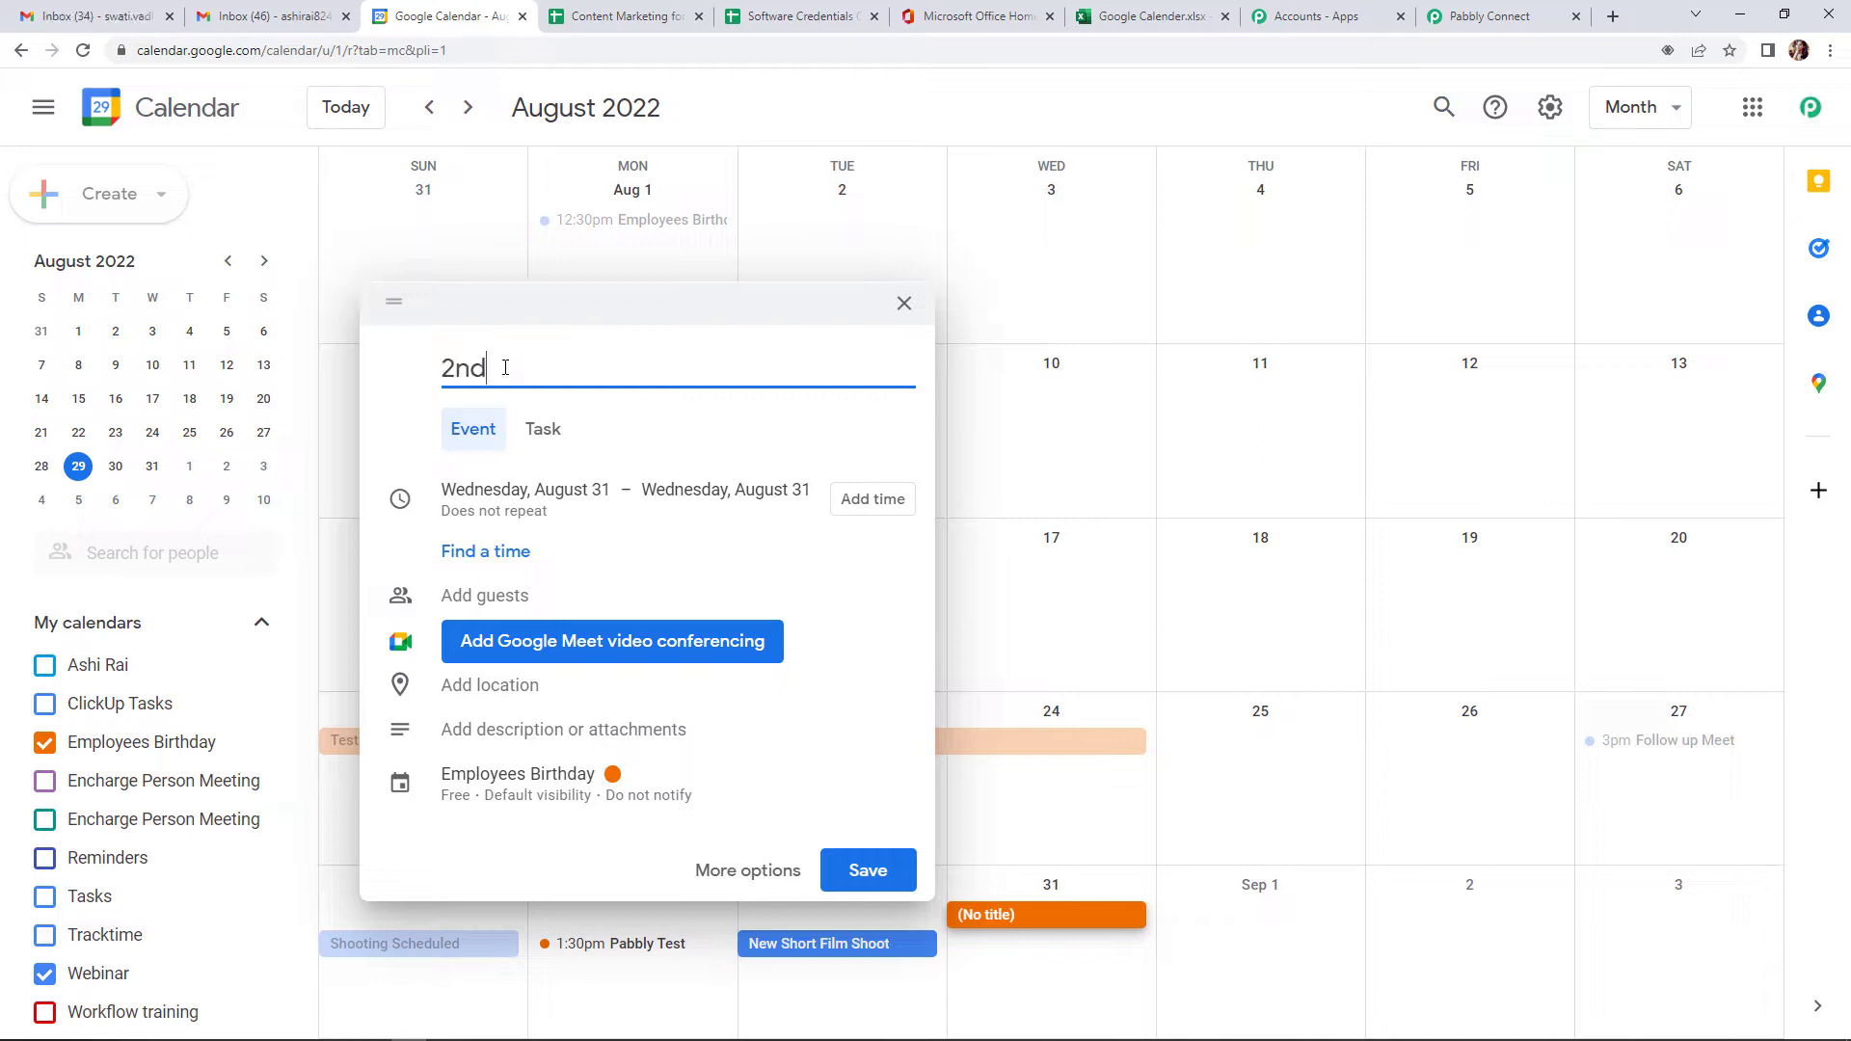
{"action": "type", "text": " P"}
{"action": "type", "text": "se Integrat"}
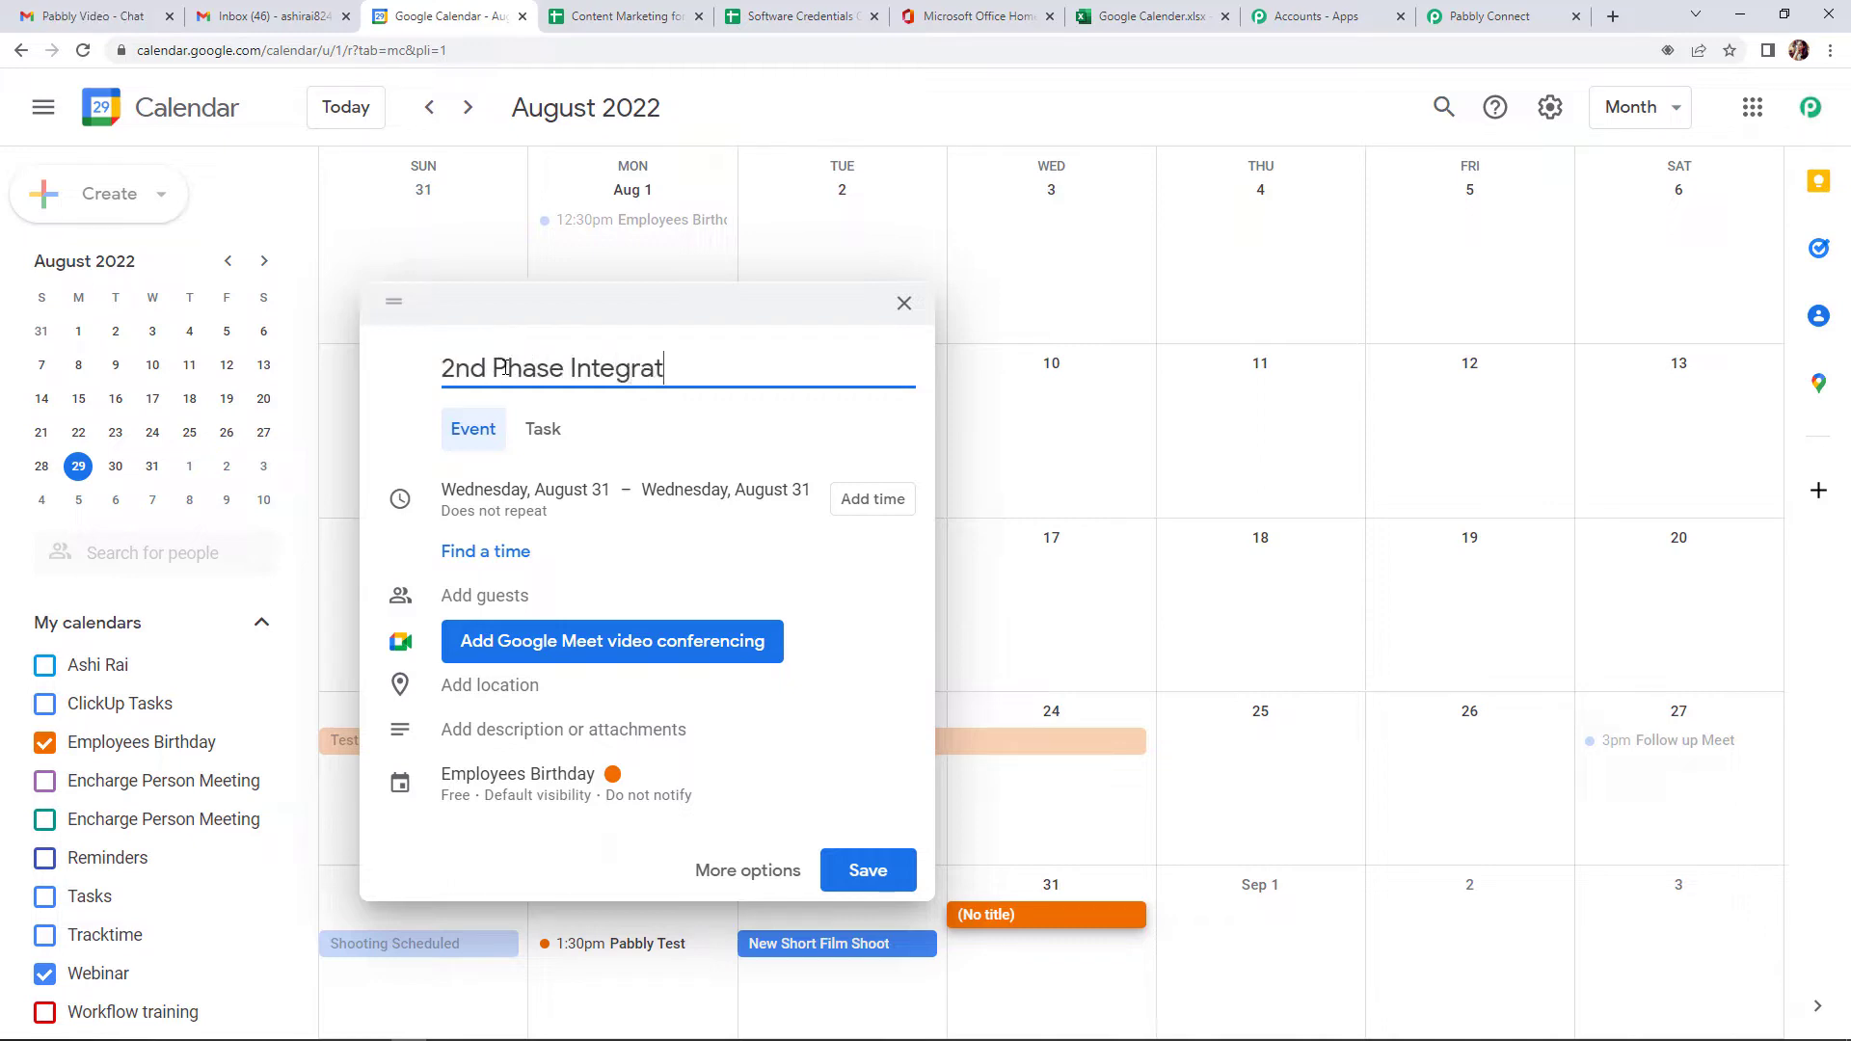
{"action": "key", "text": "BackSpace"}
{"action": "key", "text": "BackSpace"}
{"action": "type", "text": "ion Meetin"}
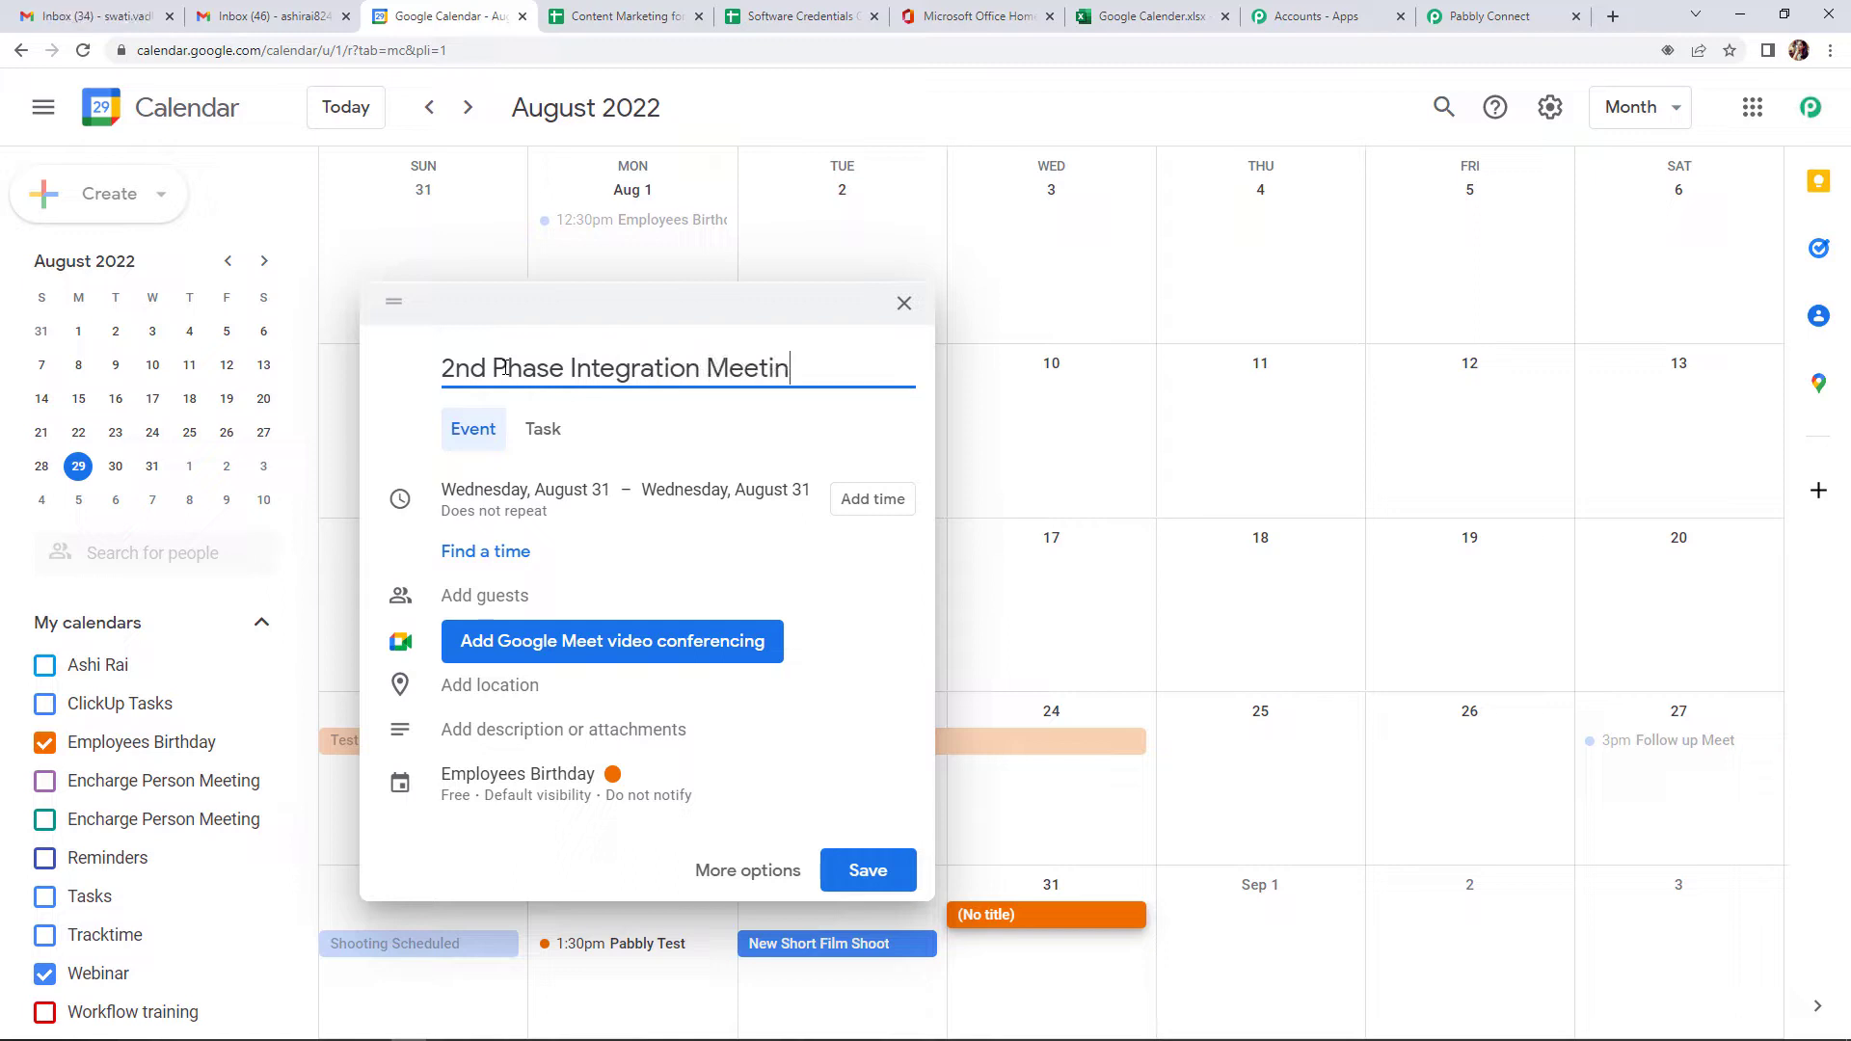
{"action": "type", "text": "g"}
Move the new event's date to Friday, September 9 and check its repeat options, keeping it non-repeating
{"action": "left_click", "coordinate": [484, 491]}
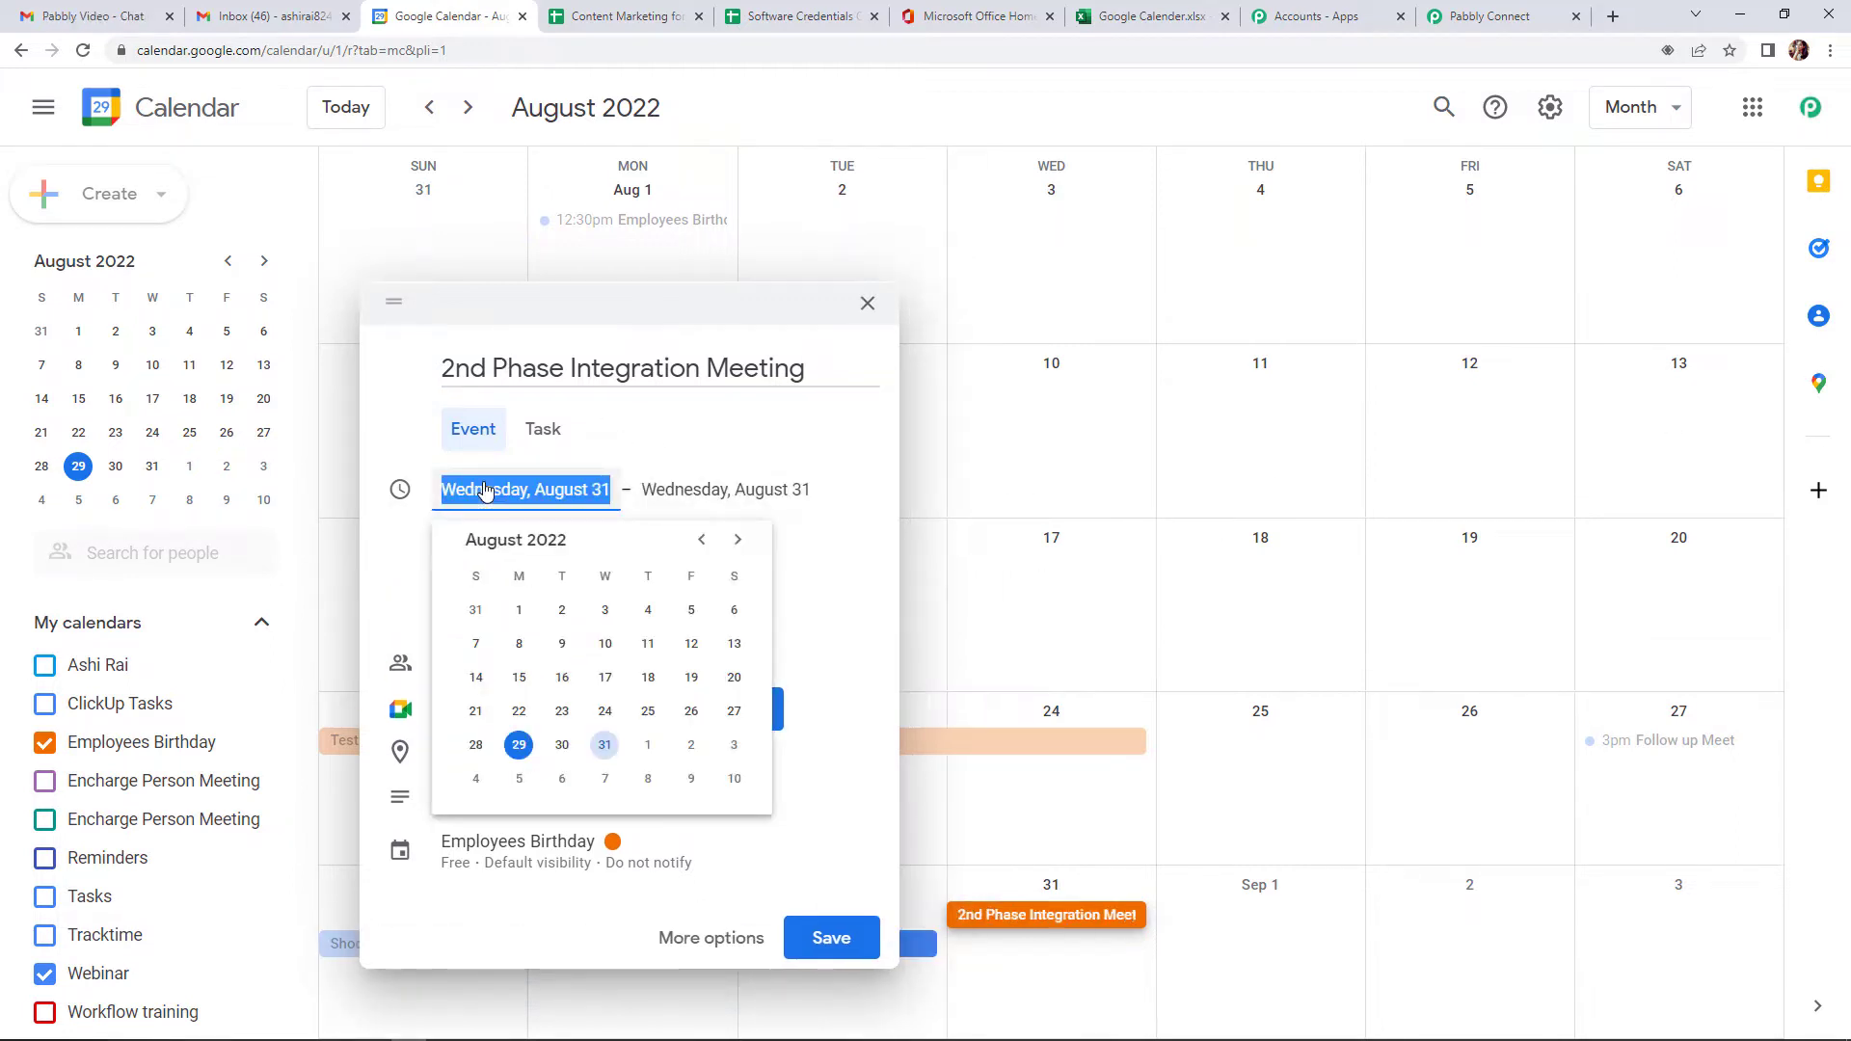
{"action": "left_click", "coordinate": [691, 782]}
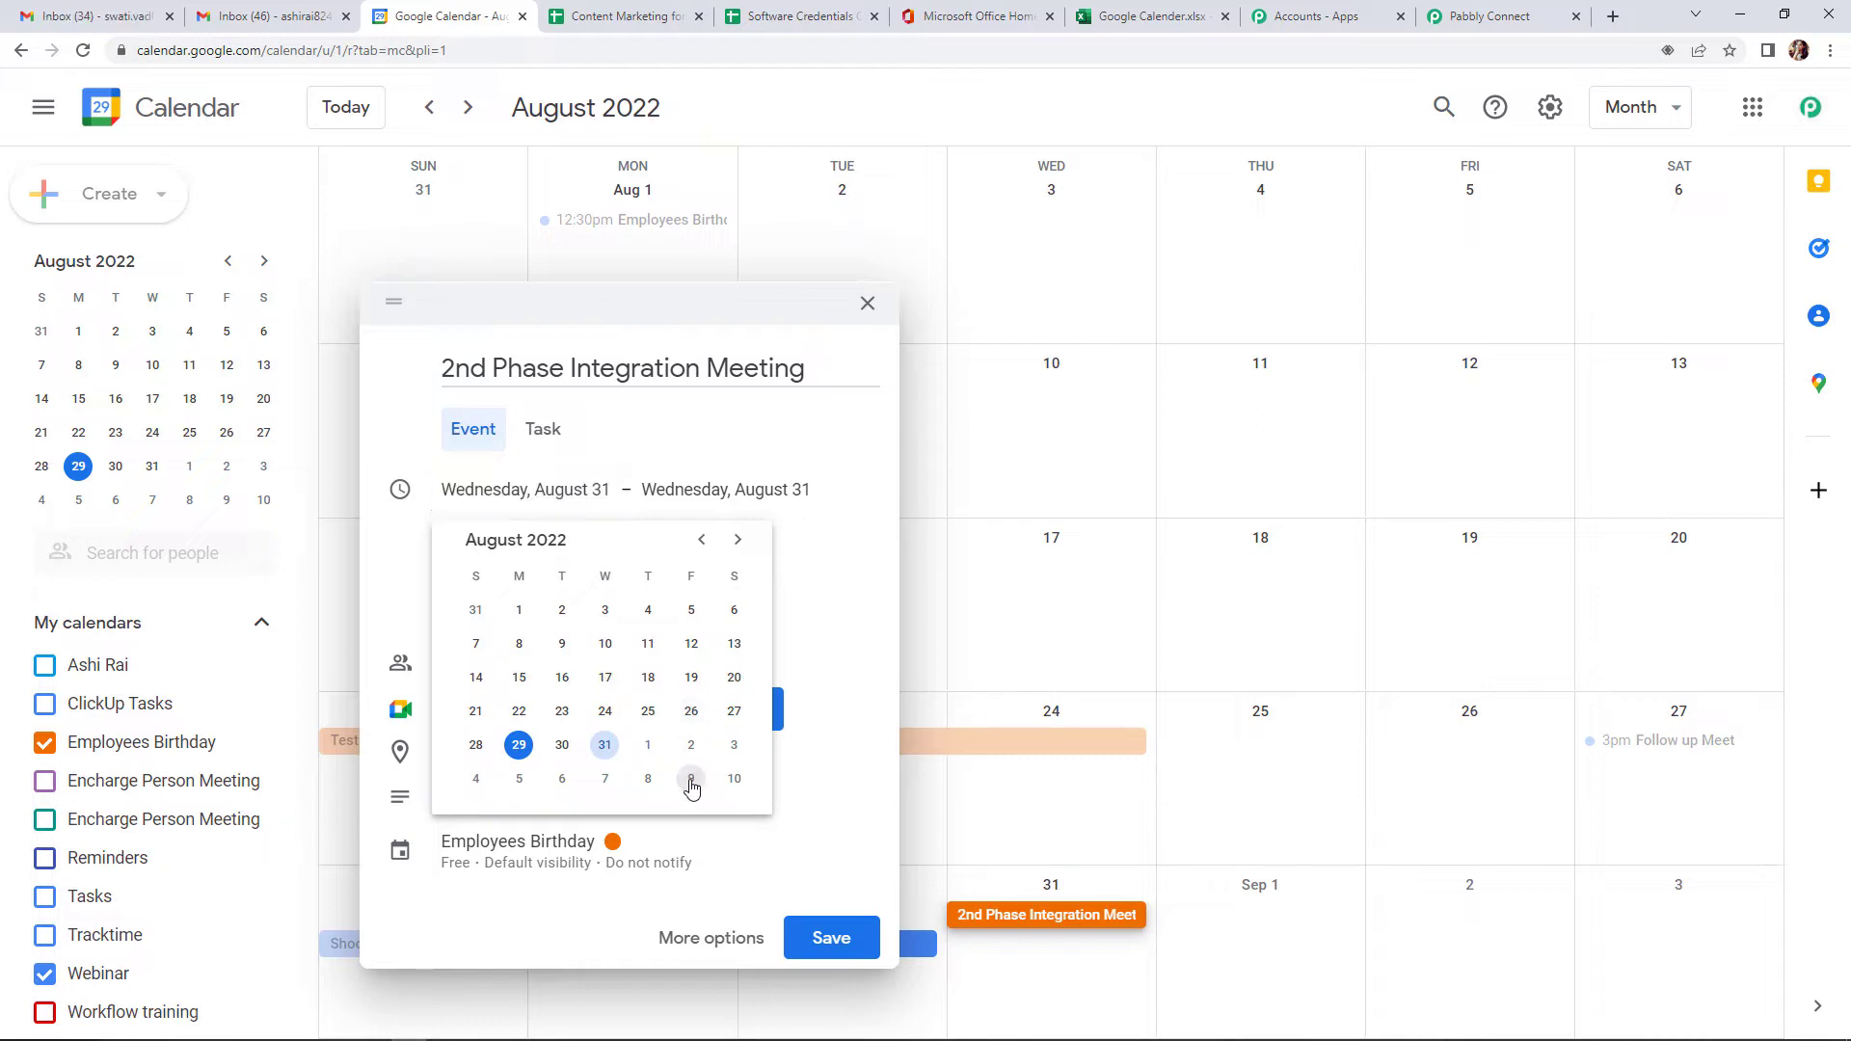
{"action": "left_click", "coordinate": [691, 781]}
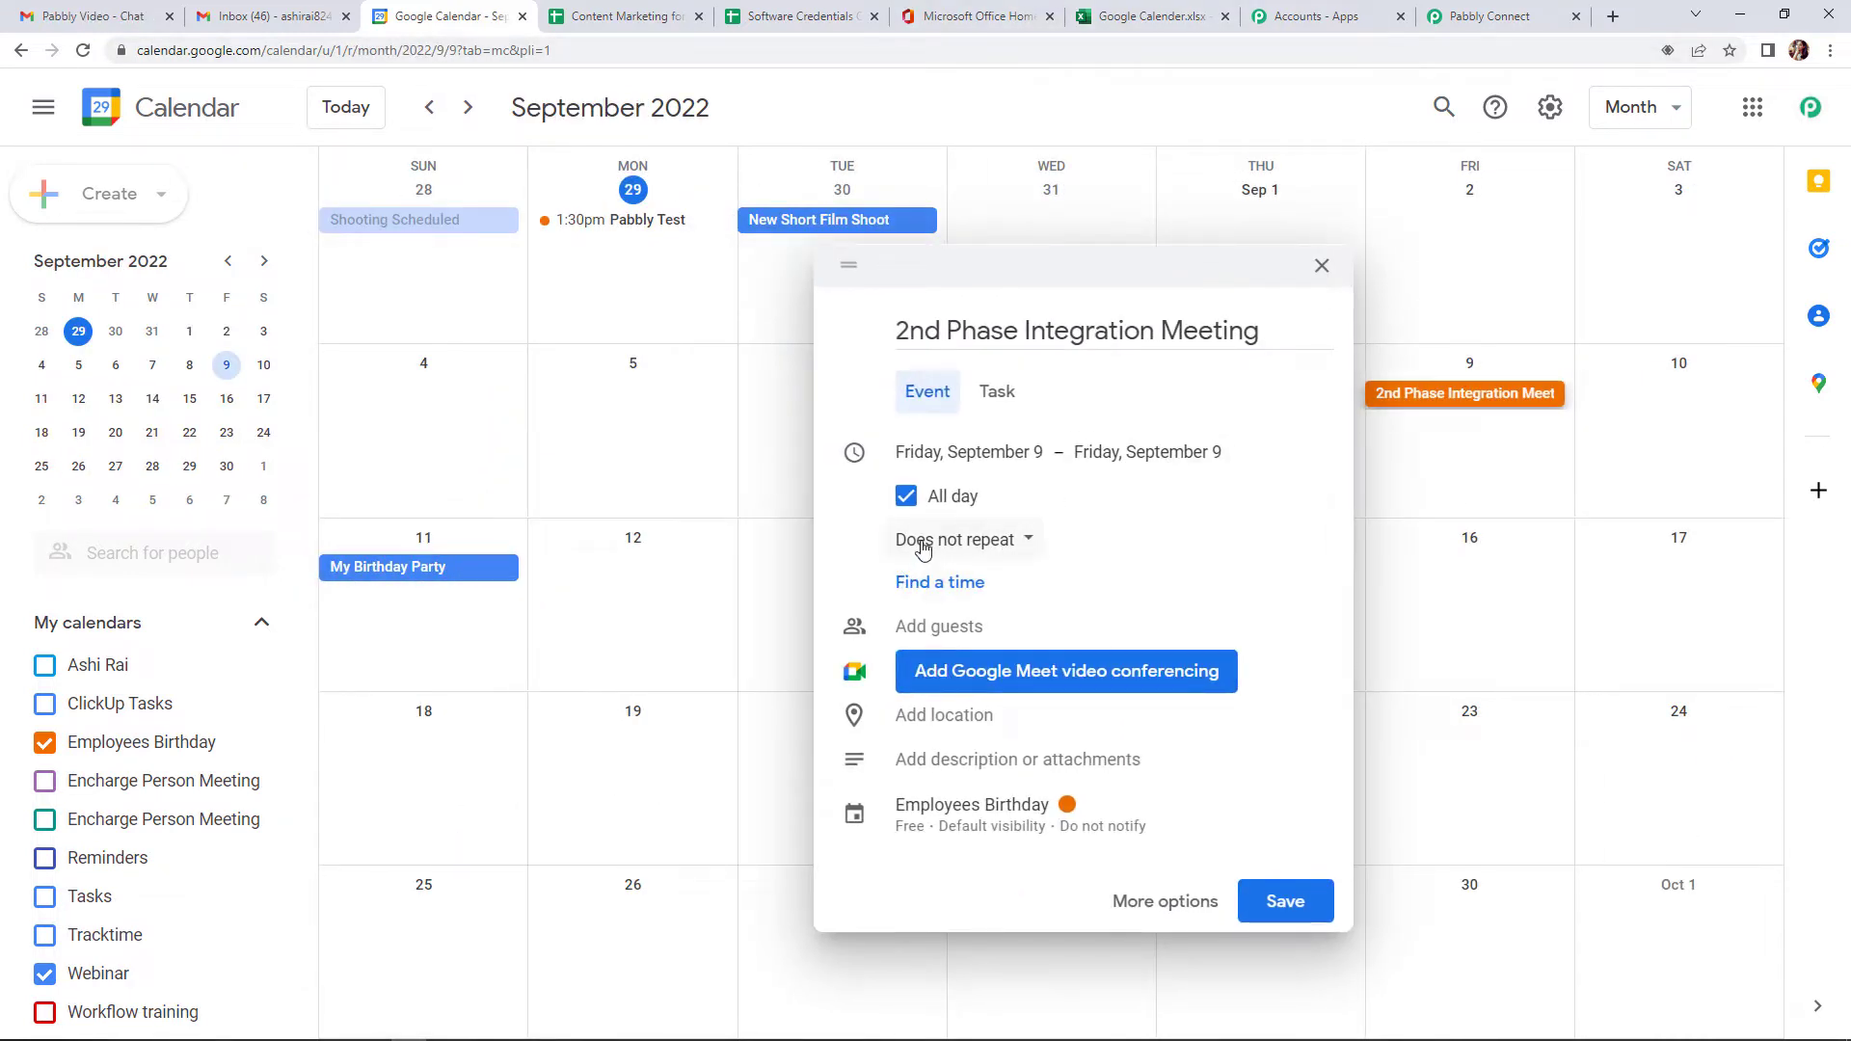
{"action": "left_click", "coordinate": [922, 544]}
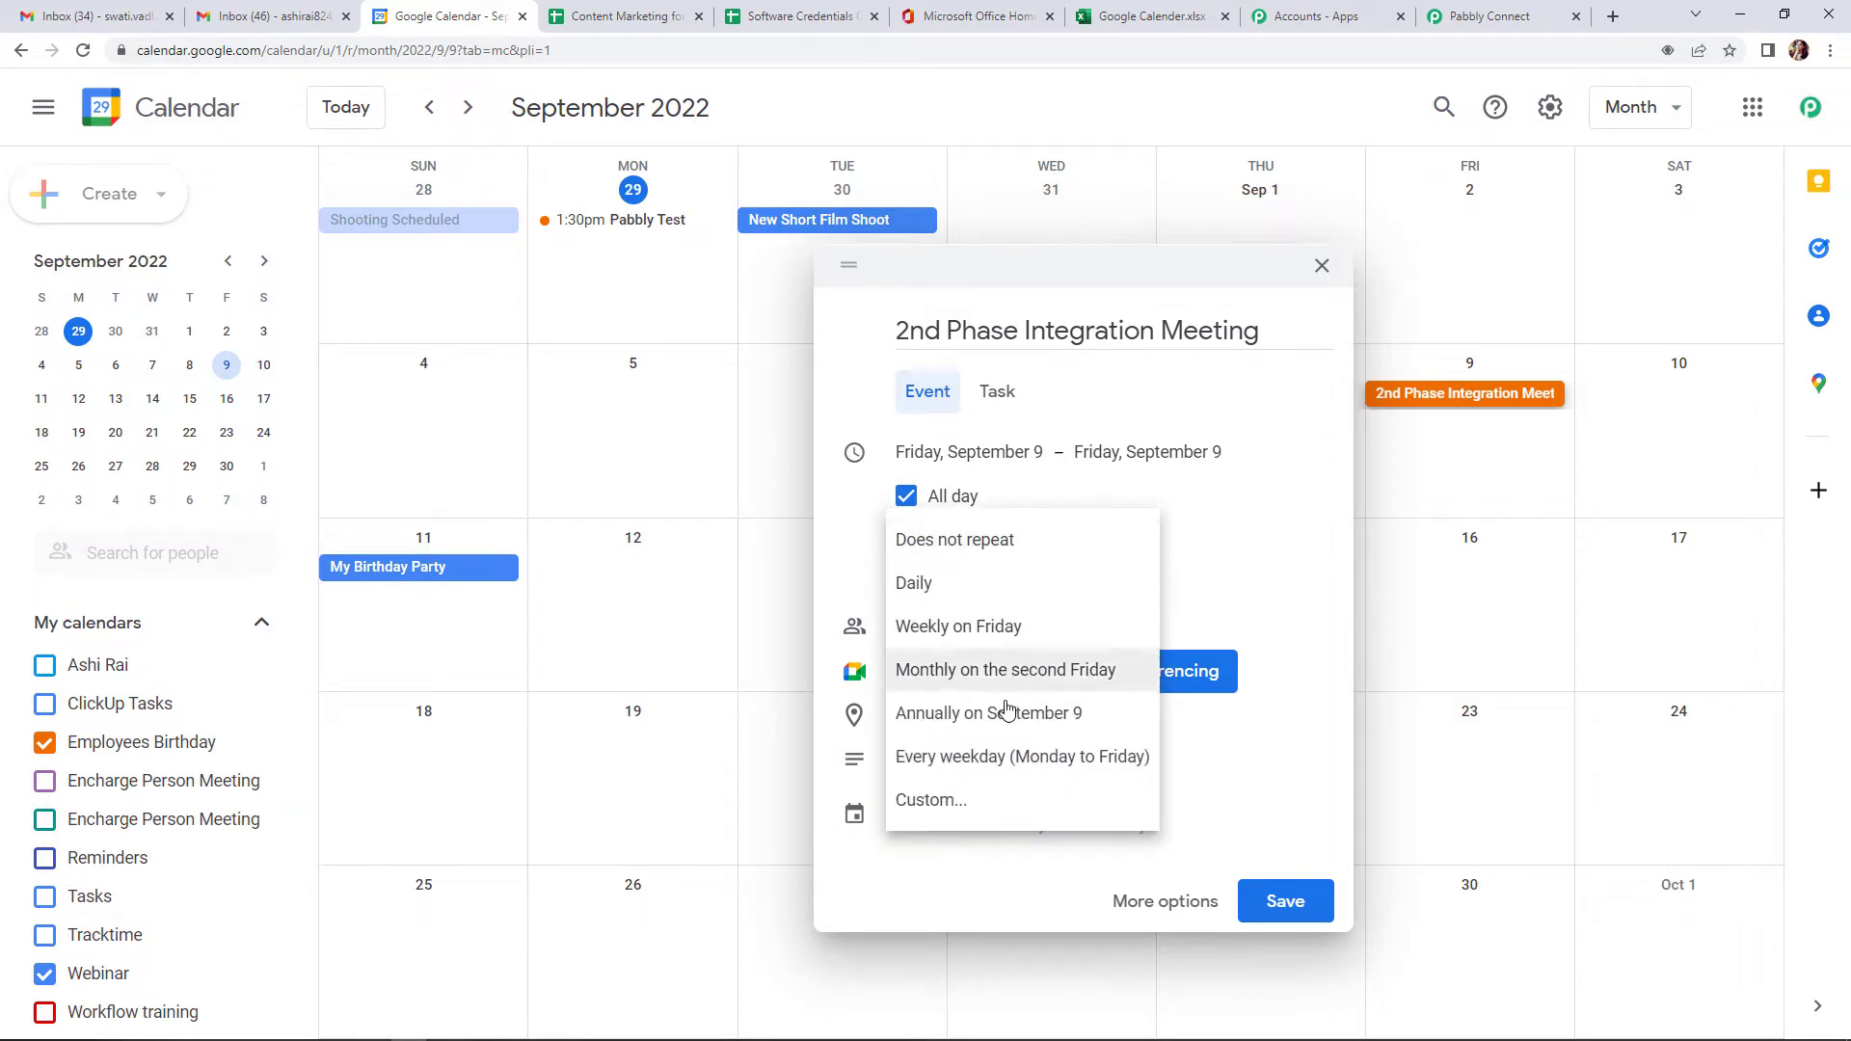
{"action": "left_click", "coordinate": [1176, 565]}
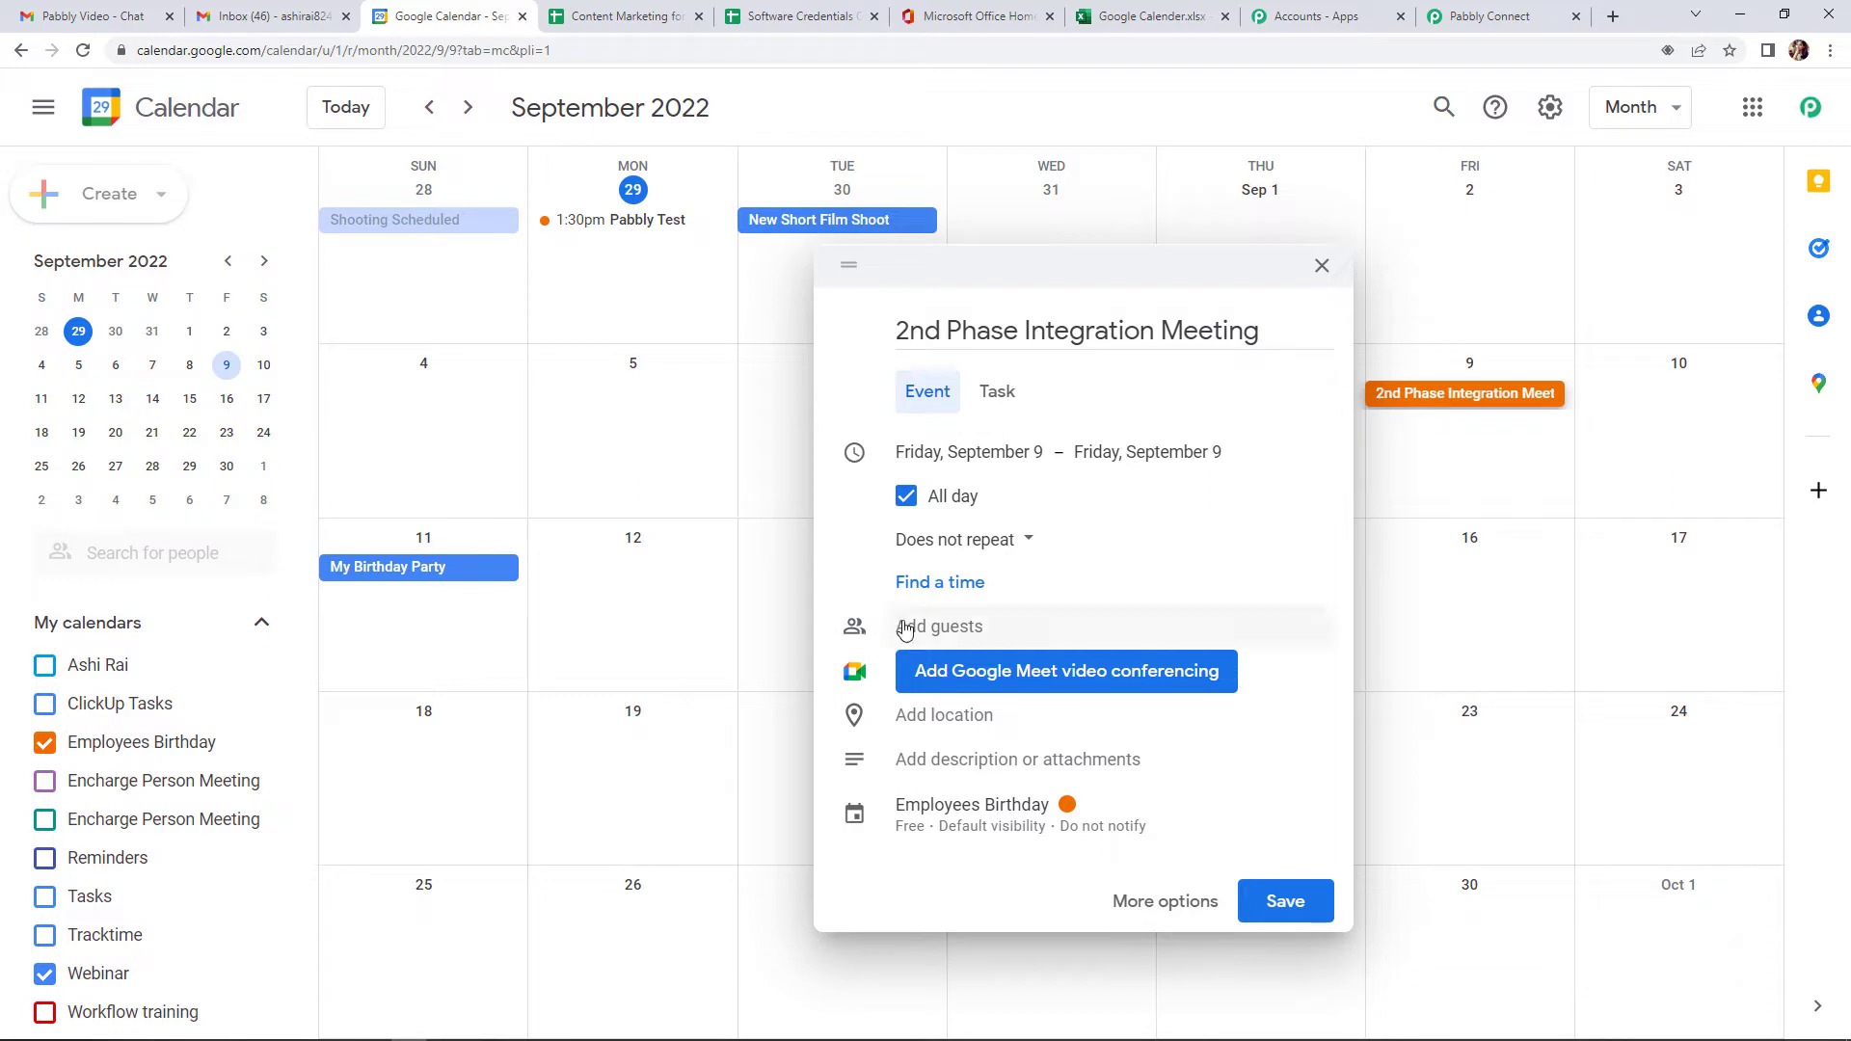
Make the meeting a timed event instead of all-day, running from 4:00pm to 8:00pm
{"action": "left_click", "coordinate": [948, 498]}
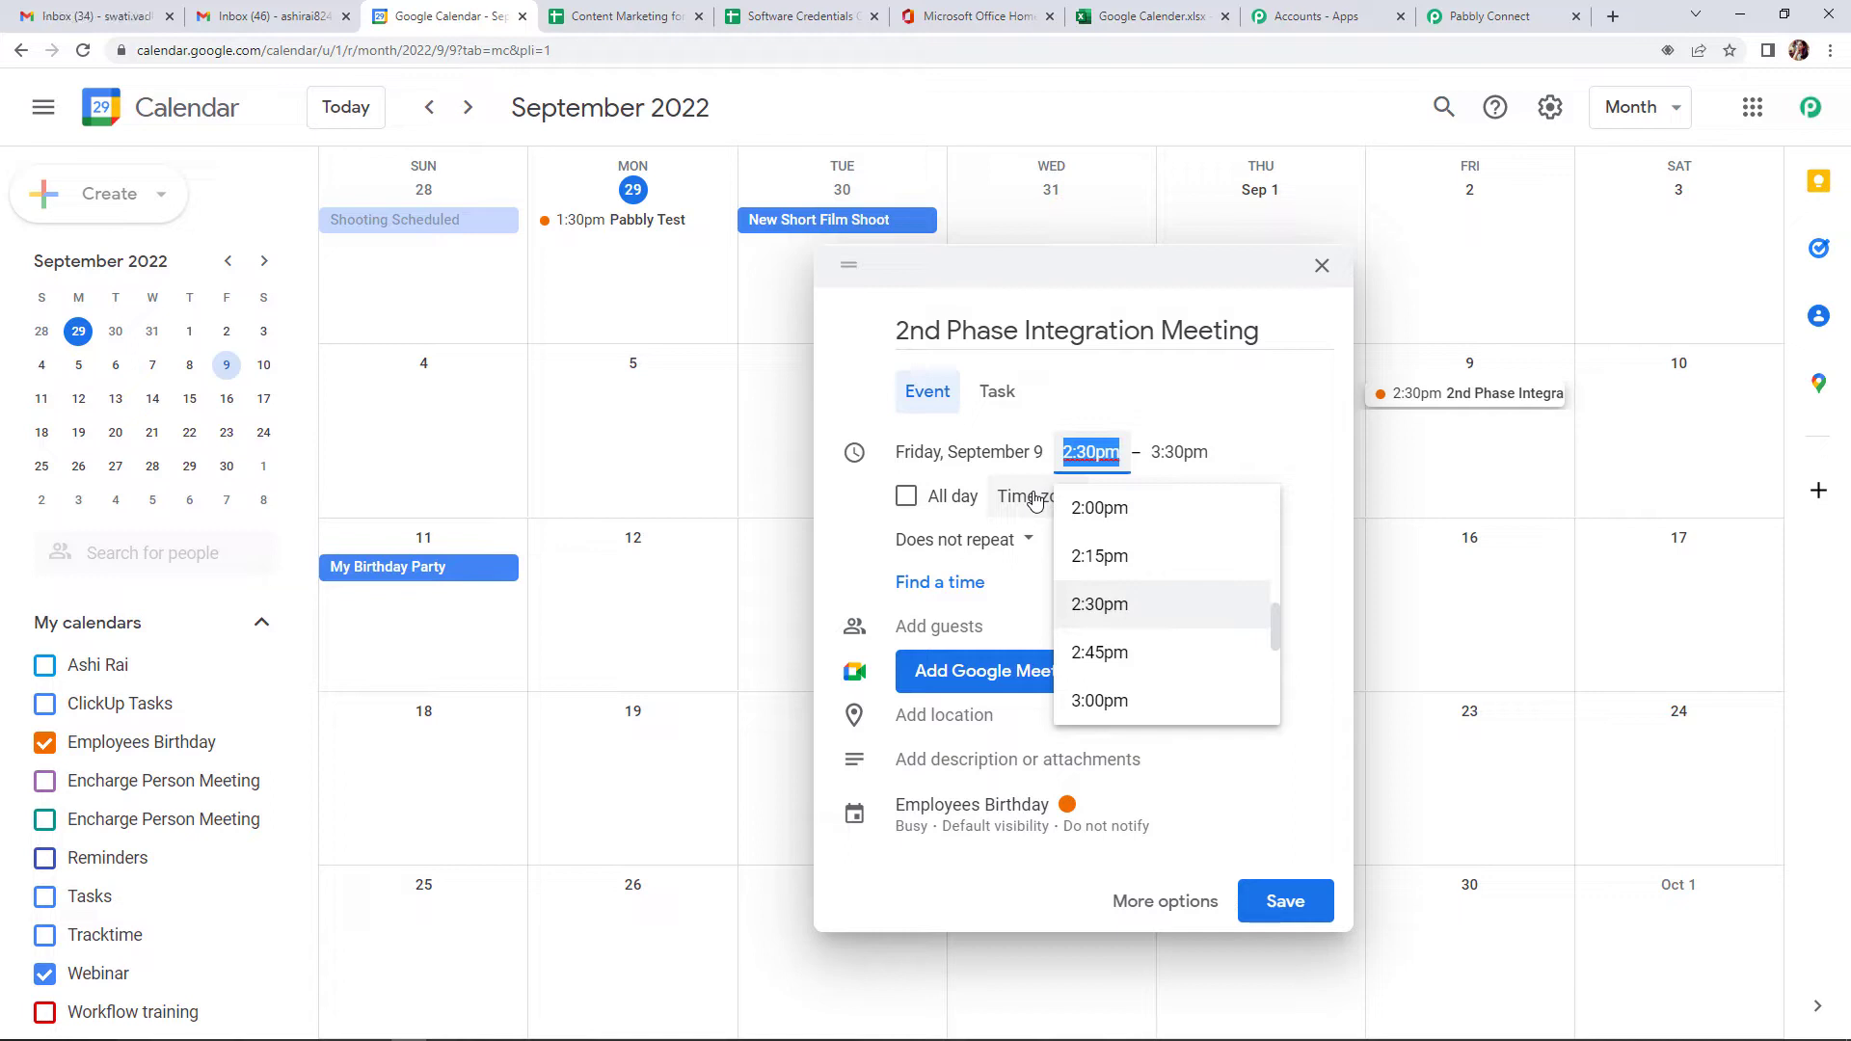
{"action": "scroll", "coordinate": [1157, 665], "scroll_direction": "down", "scroll_amount": 2}
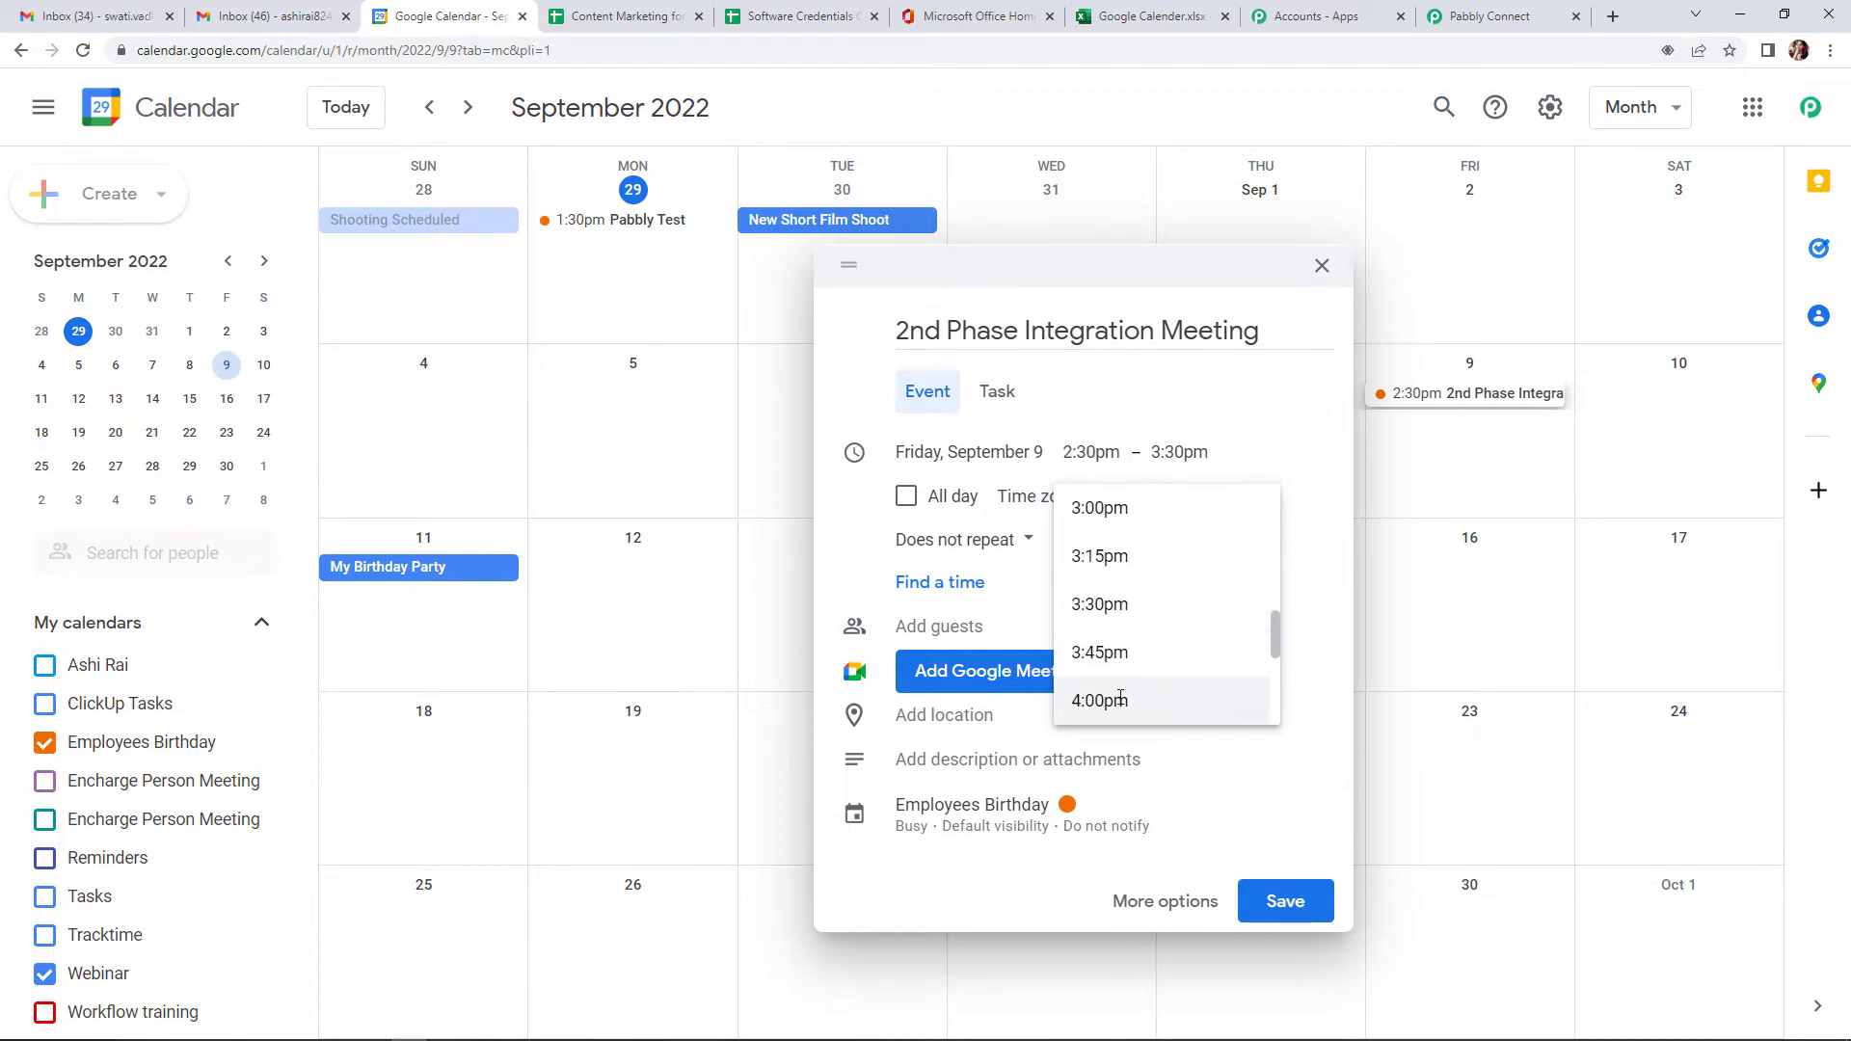
{"action": "left_click", "coordinate": [1120, 698]}
{"action": "left_click", "coordinate": [1182, 453]}
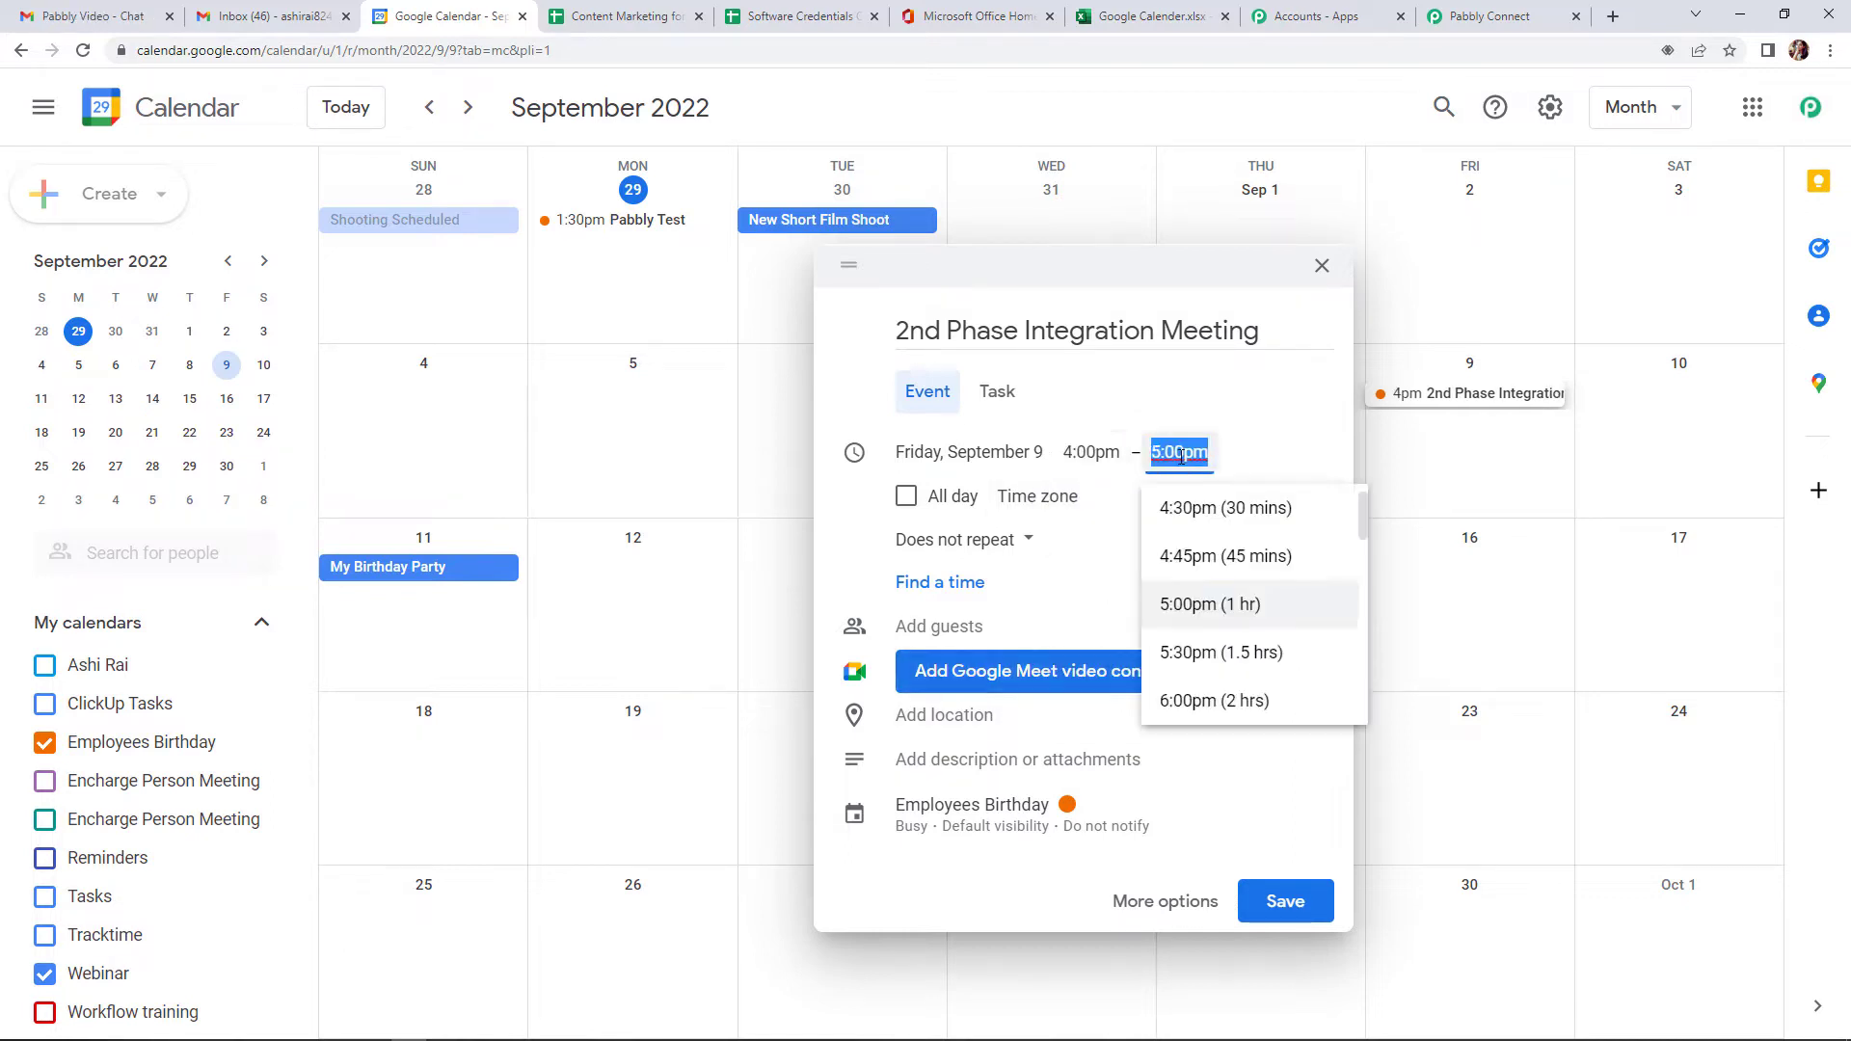
{"action": "scroll", "coordinate": [1186, 611], "scroll_direction": "down", "scroll_amount": 2}
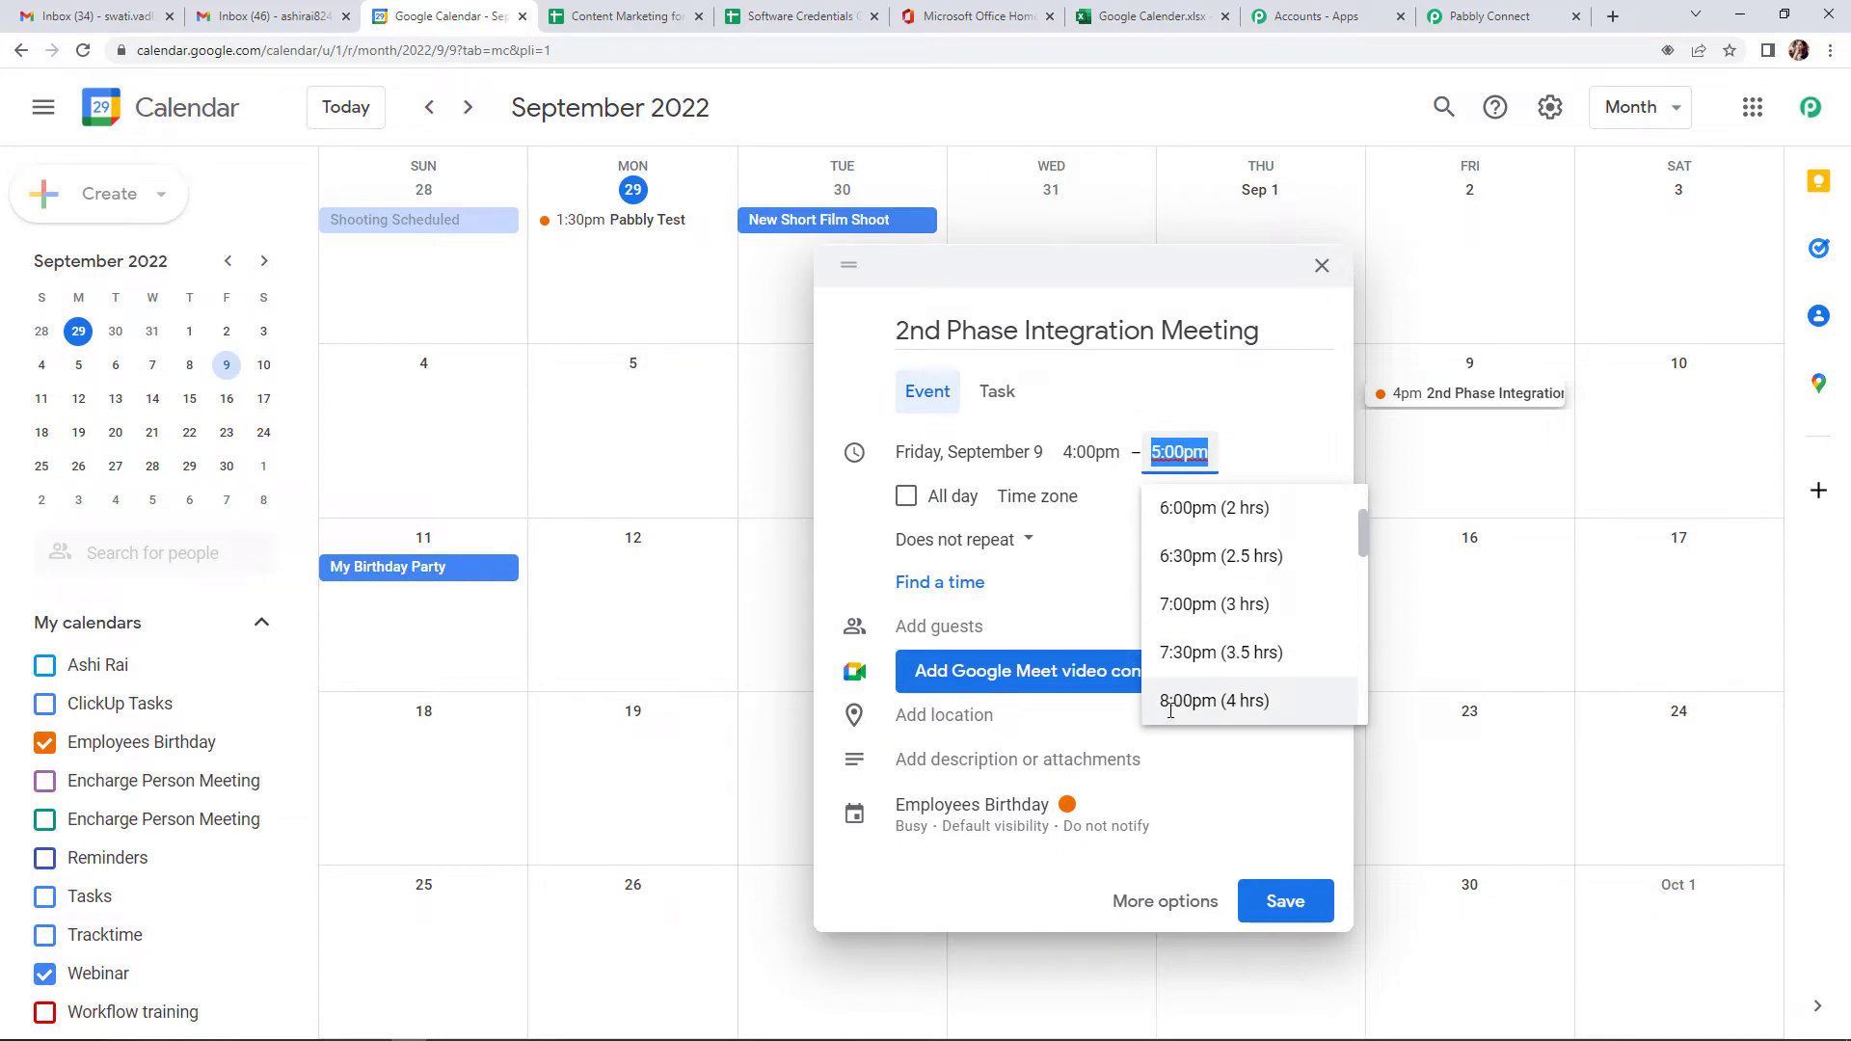
{"action": "left_click", "coordinate": [1174, 702]}
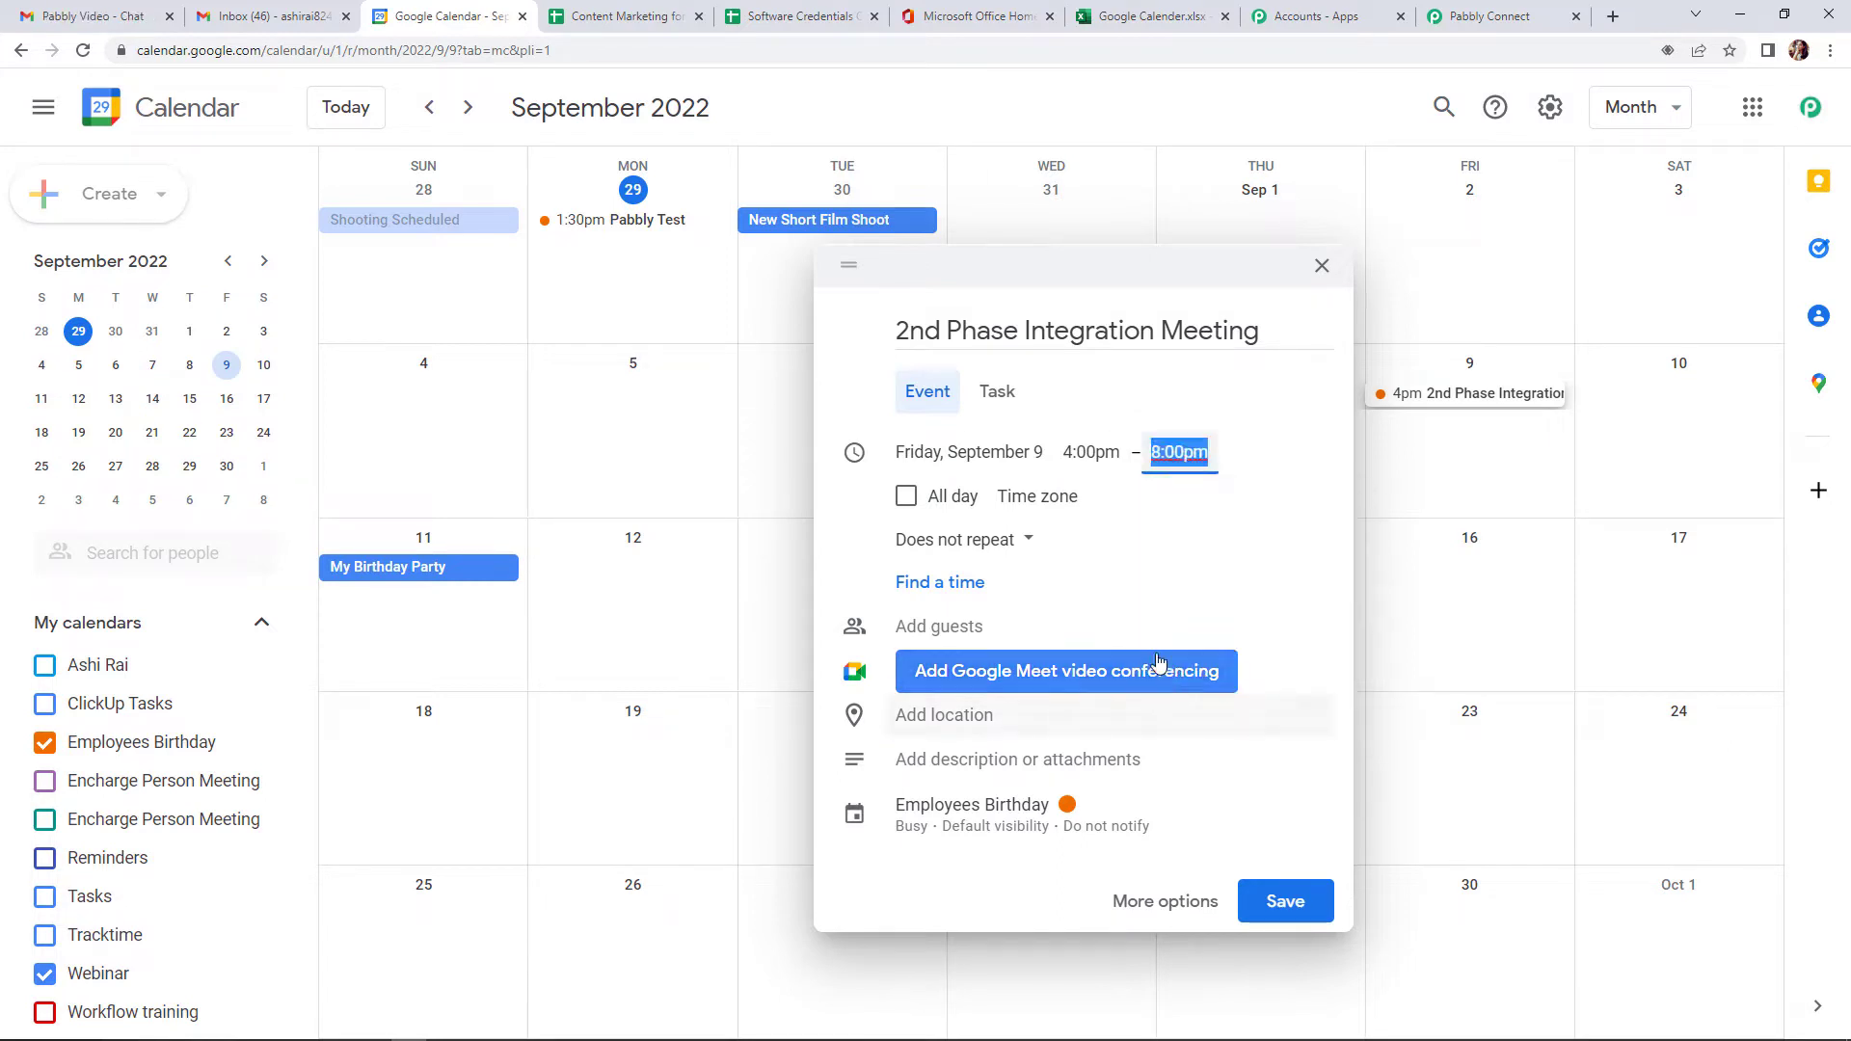
{"action": "left_click", "coordinate": [1200, 535]}
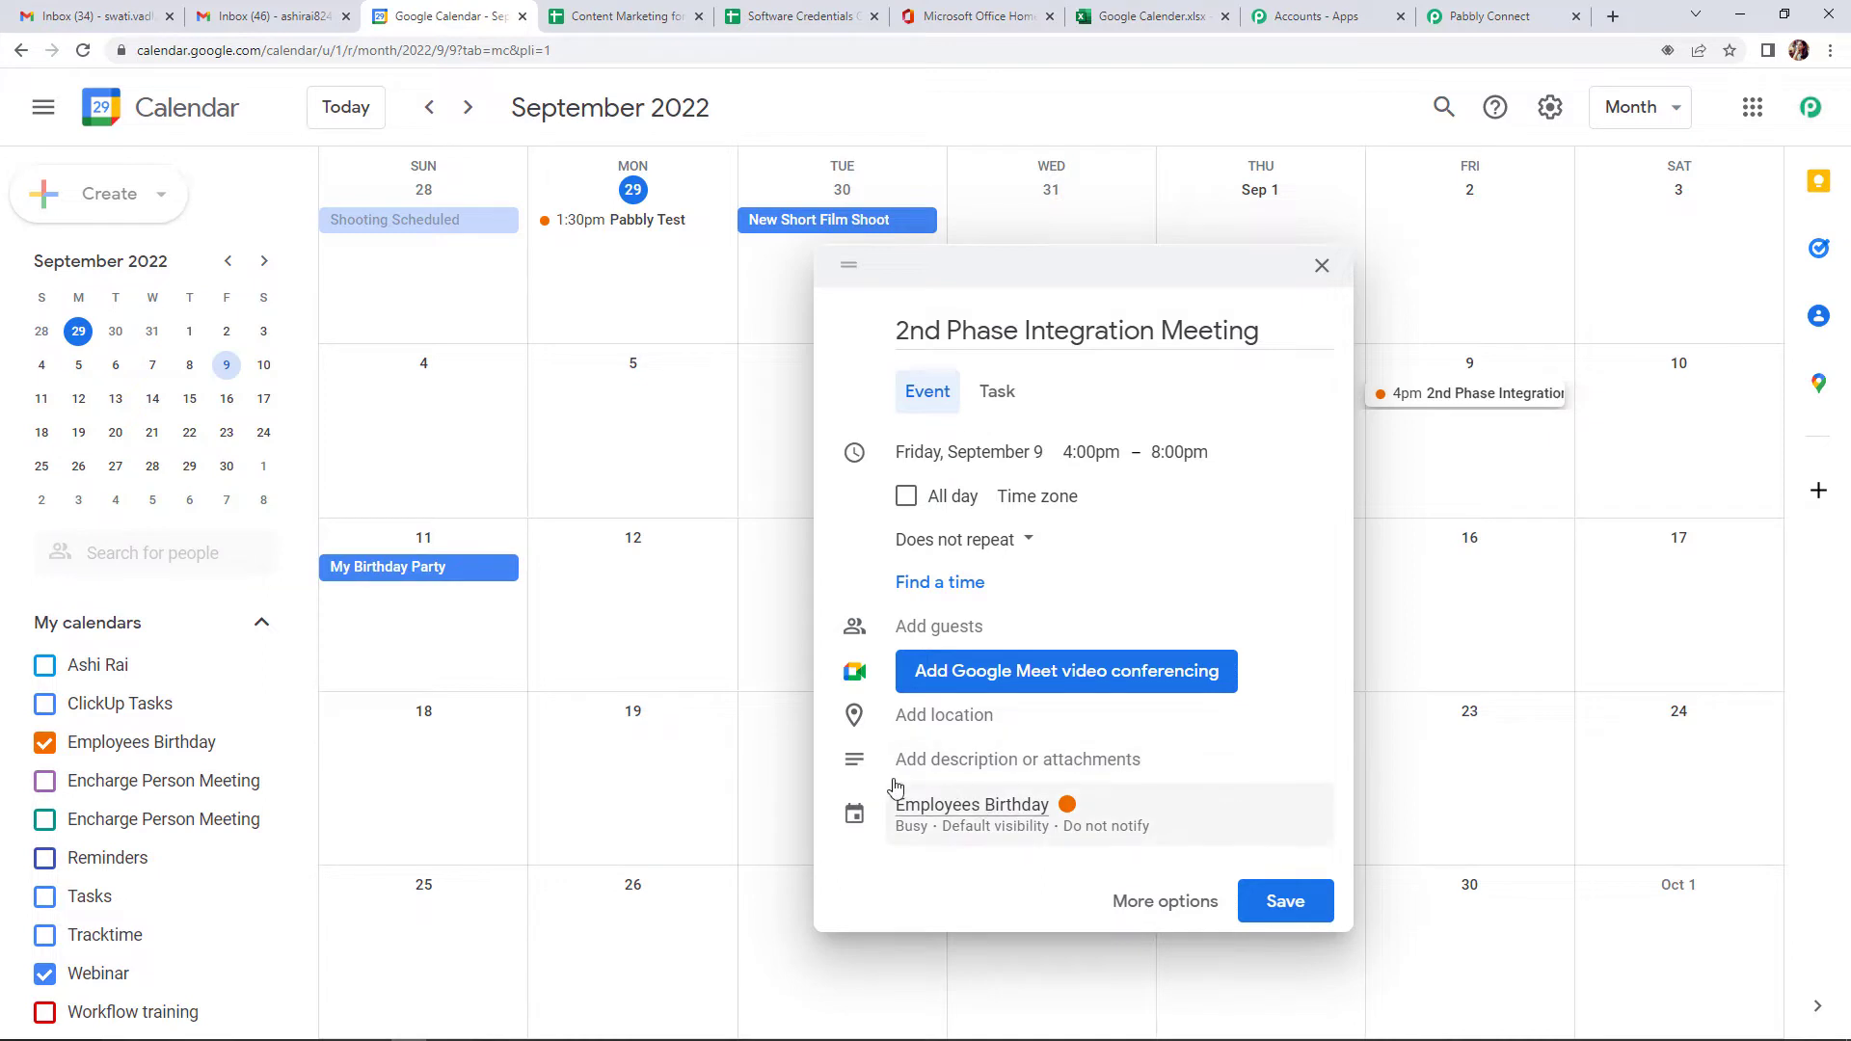
Add the description "Important update to be shared" to the meeting and save the event
{"action": "left_click", "coordinate": [945, 760]}
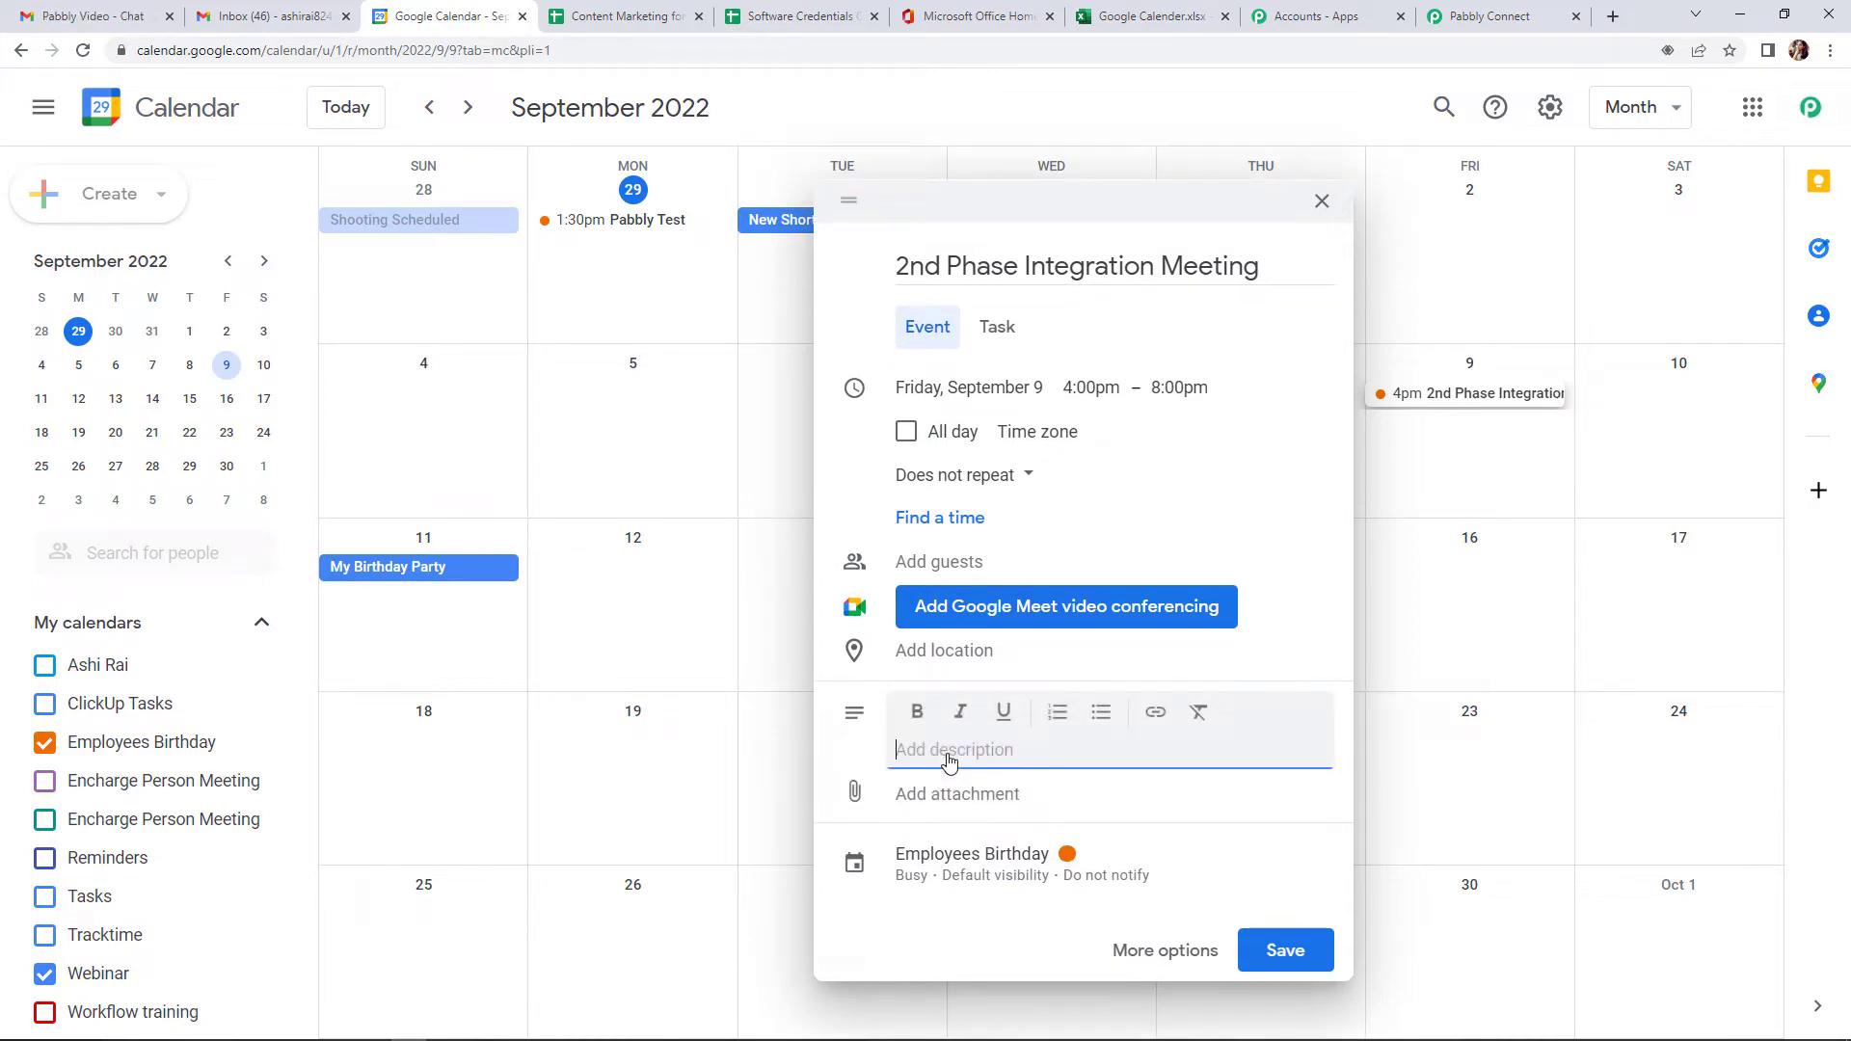
{"action": "type", "text": "Important update to be shared"}
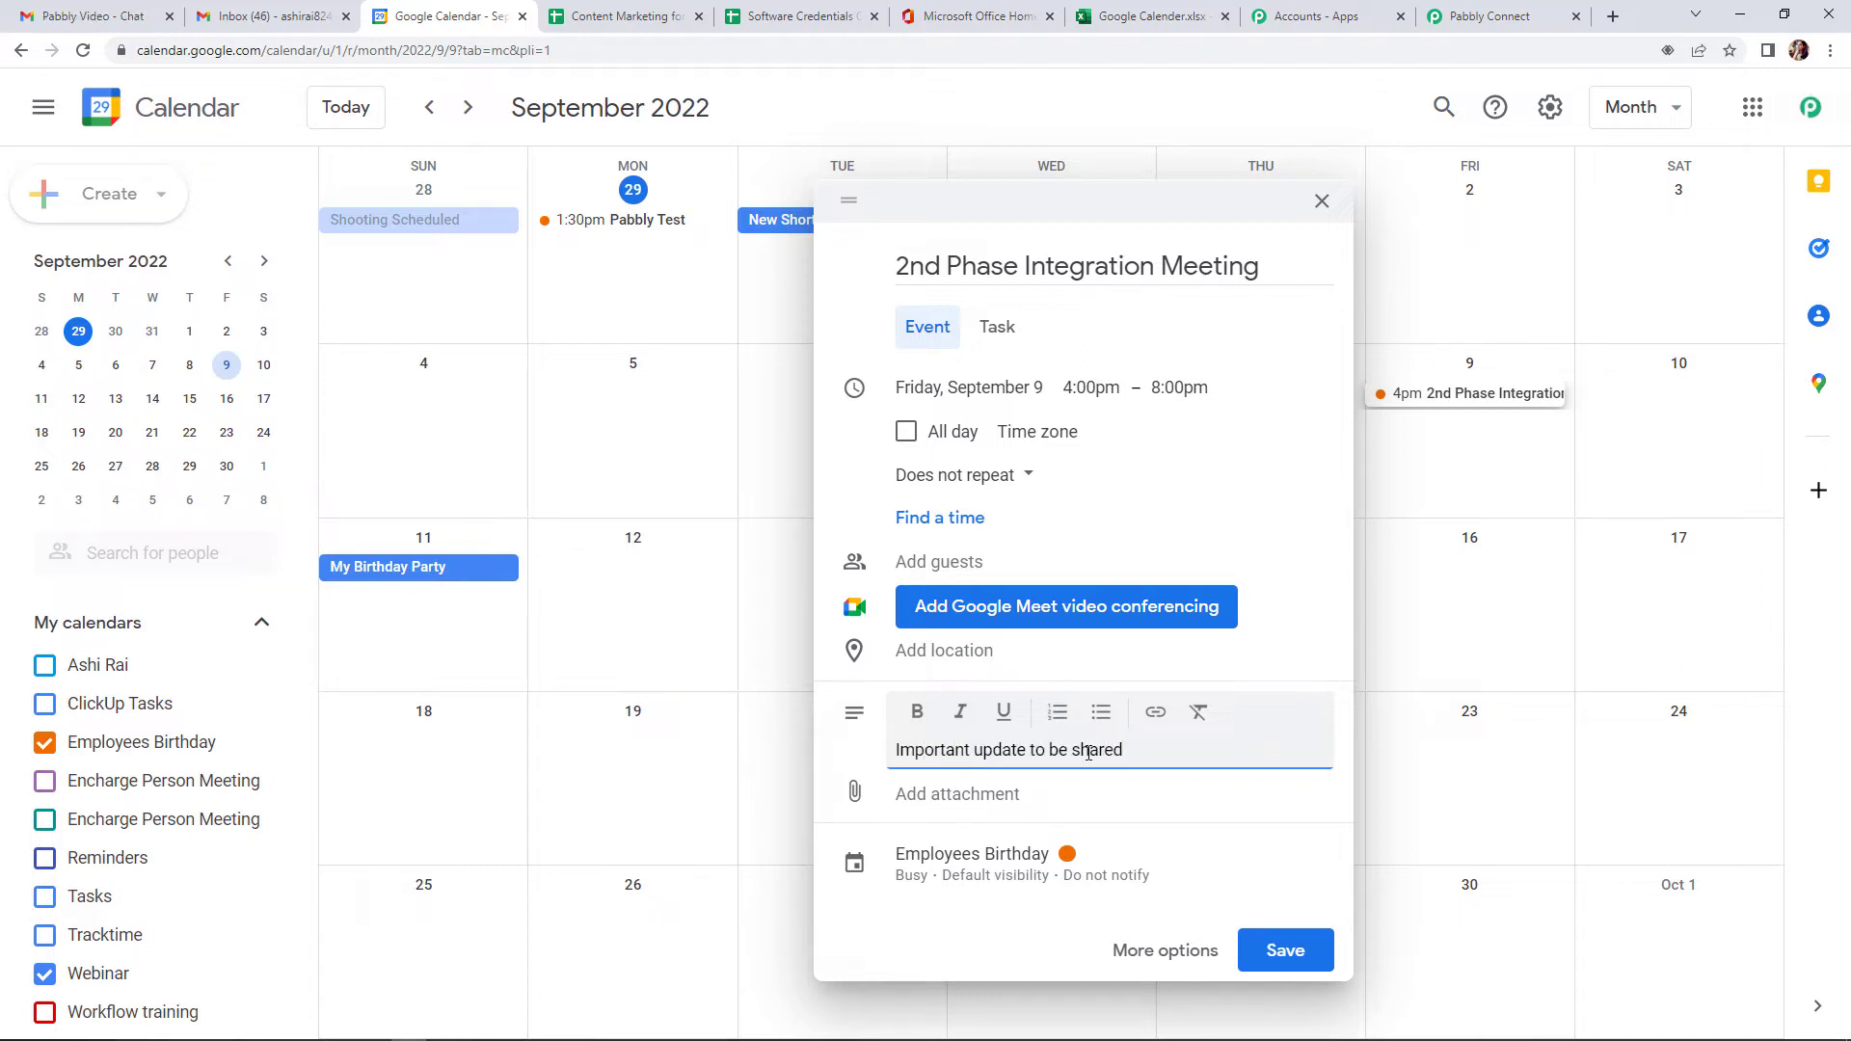
{"action": "left_click", "coordinate": [1282, 950]}
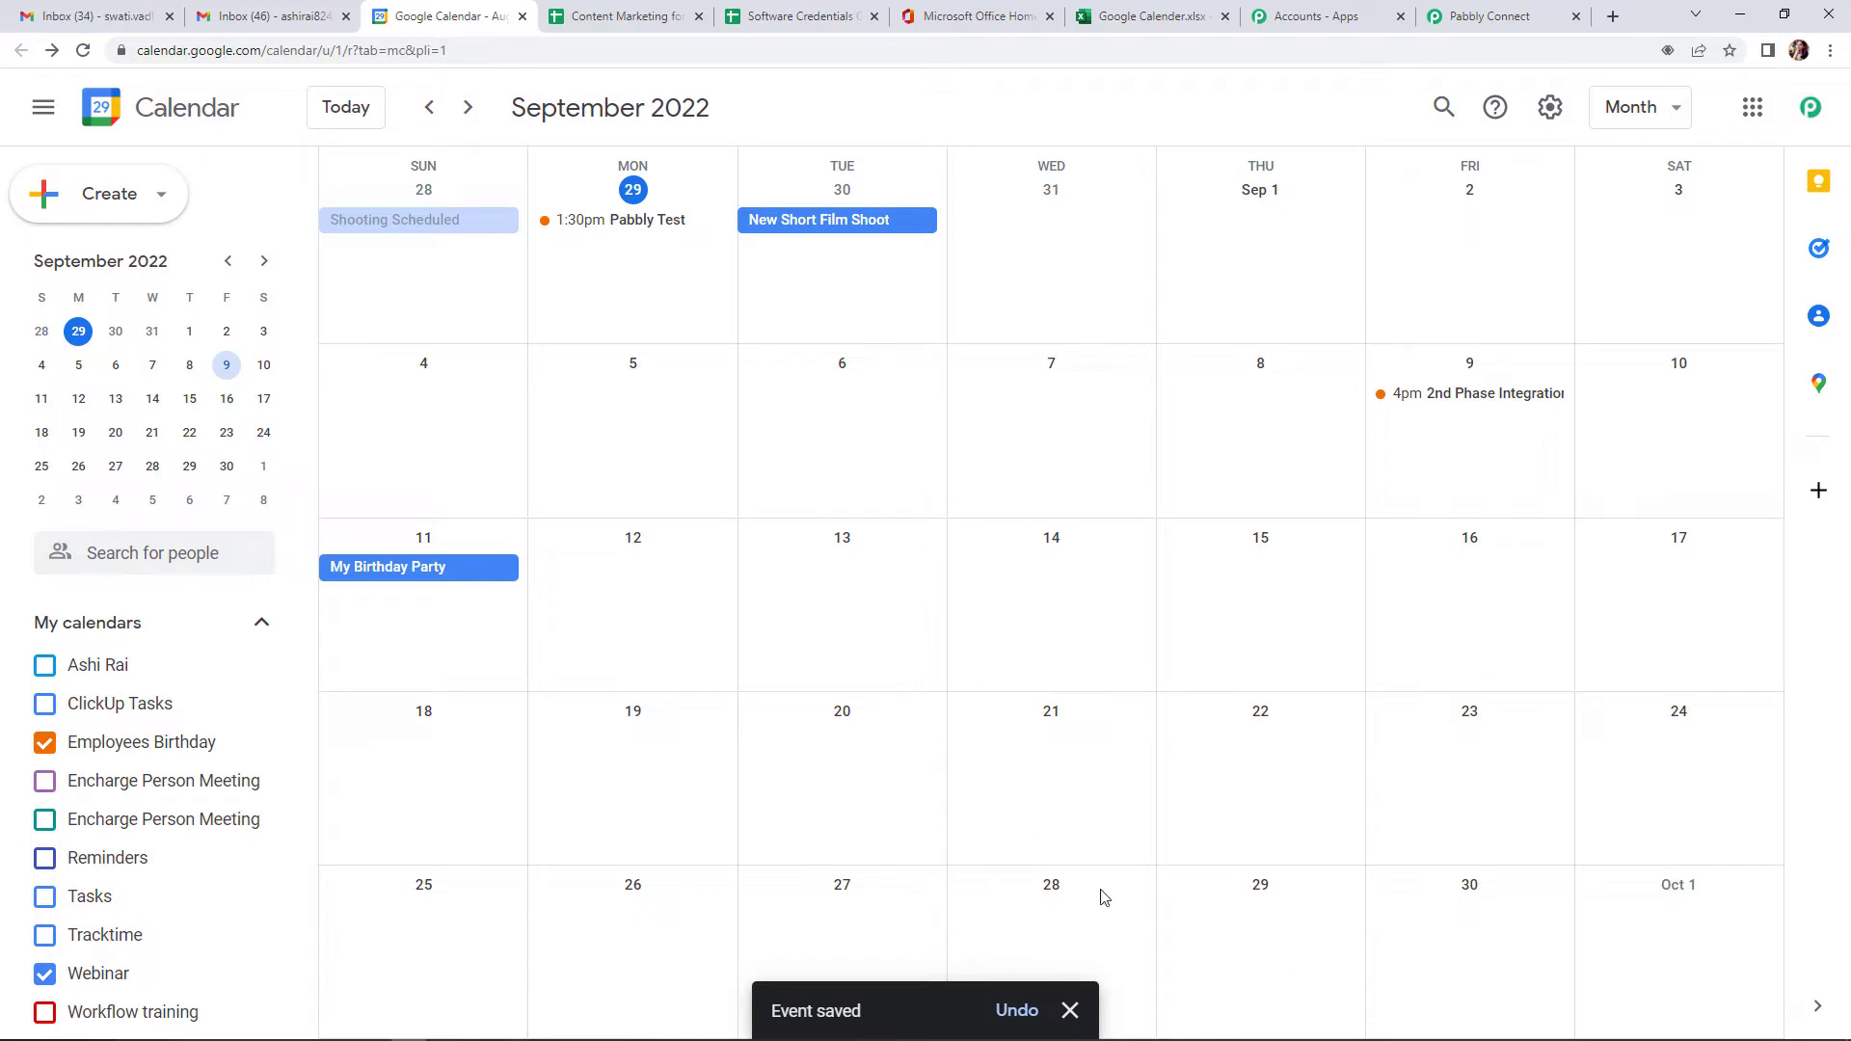
{"action": "left_click", "coordinate": [1071, 1010]}
{"action": "key", "text": "n"}
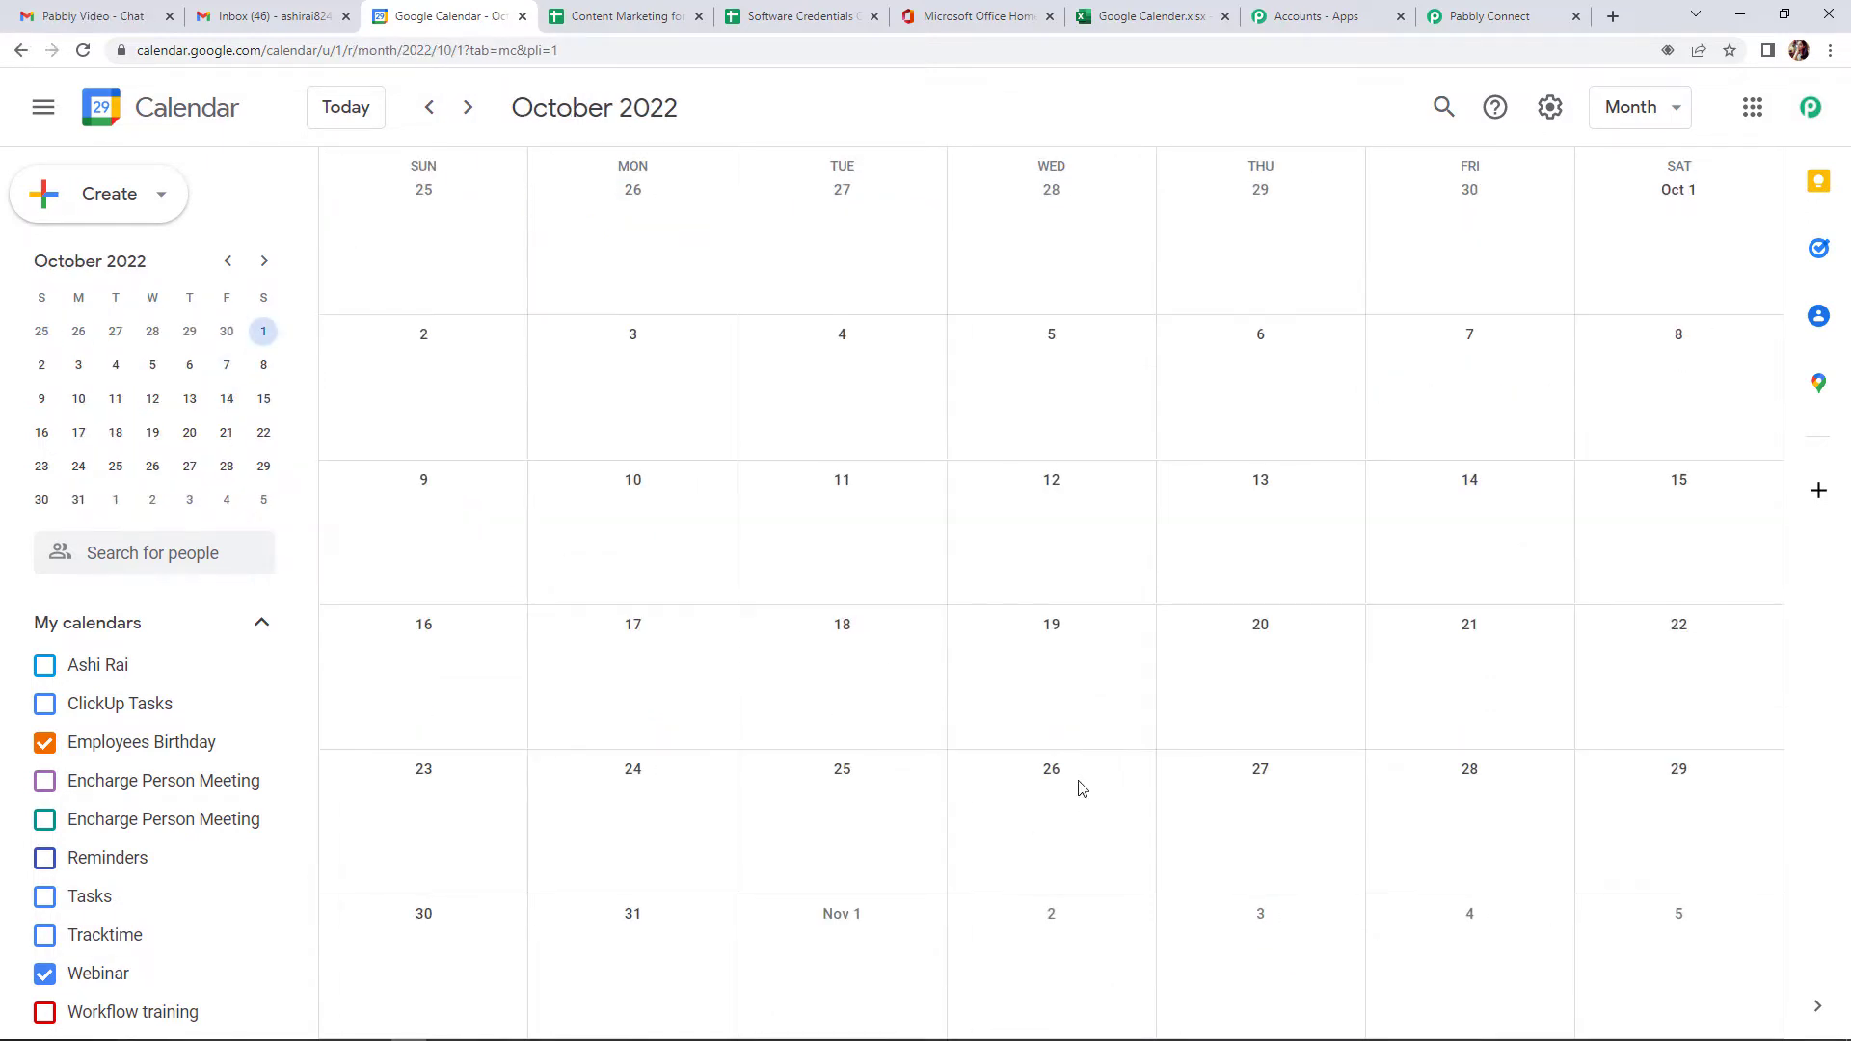
{"action": "key", "text": "p"}
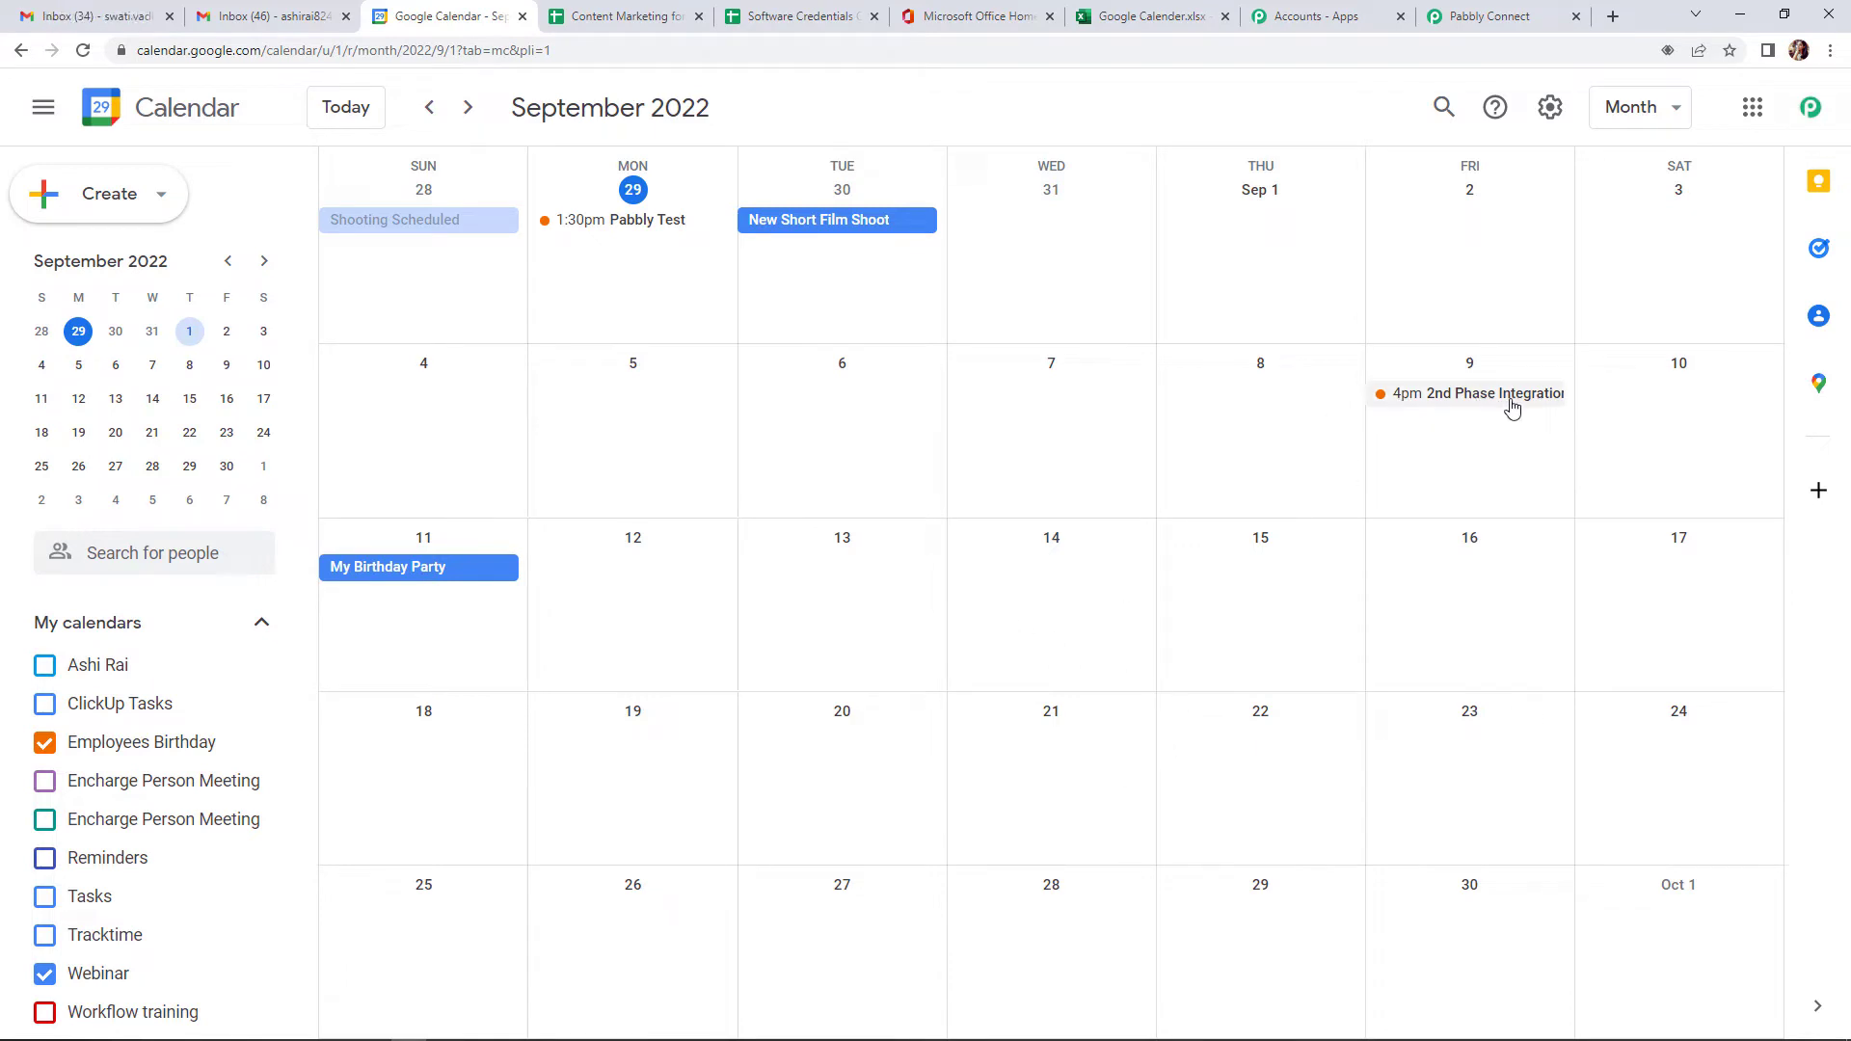
Switch to Pabbly Connect and resend the Google Calendar trigger's test request to fetch the new event
{"action": "left_click", "coordinate": [1503, 15]}
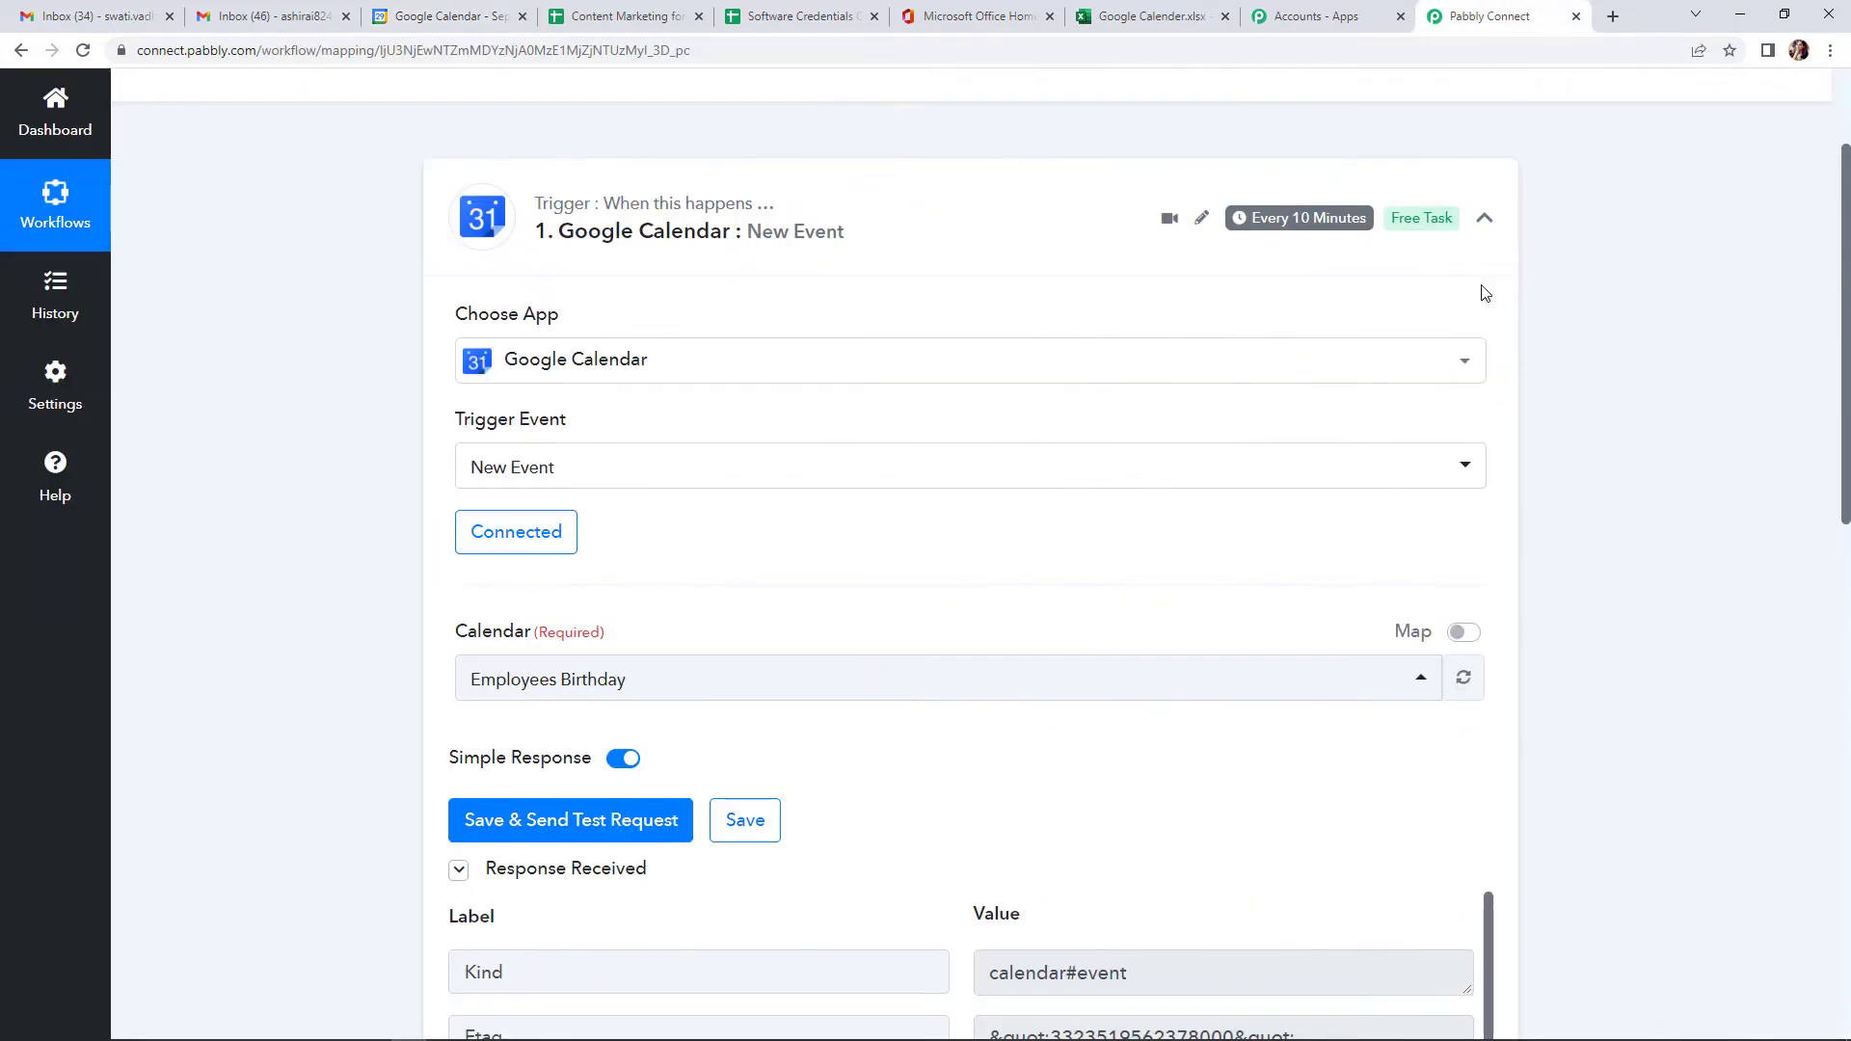
{"action": "left_click", "coordinate": [514, 821]}
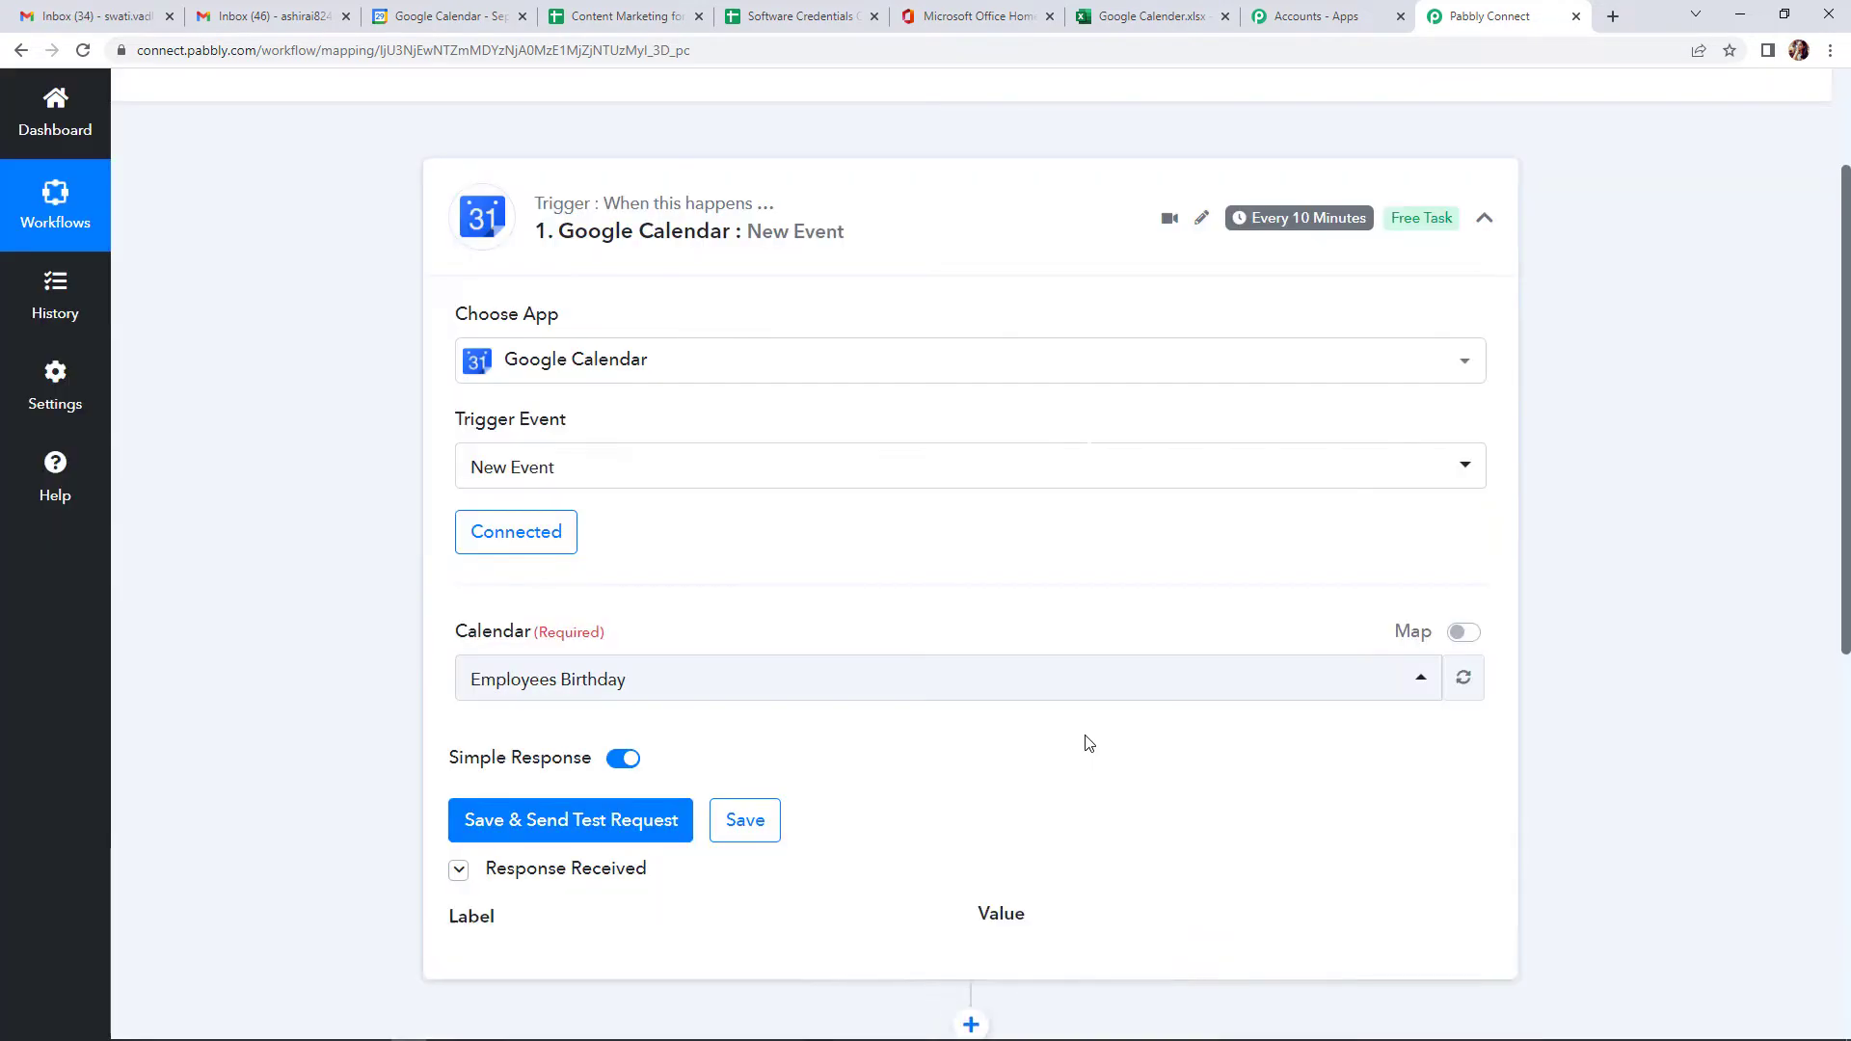
{"action": "scroll", "coordinate": [1085, 744], "scroll_direction": "down", "scroll_amount": 1}
{"action": "scroll", "coordinate": [1088, 742], "scroll_direction": "down", "scroll_amount": 7}
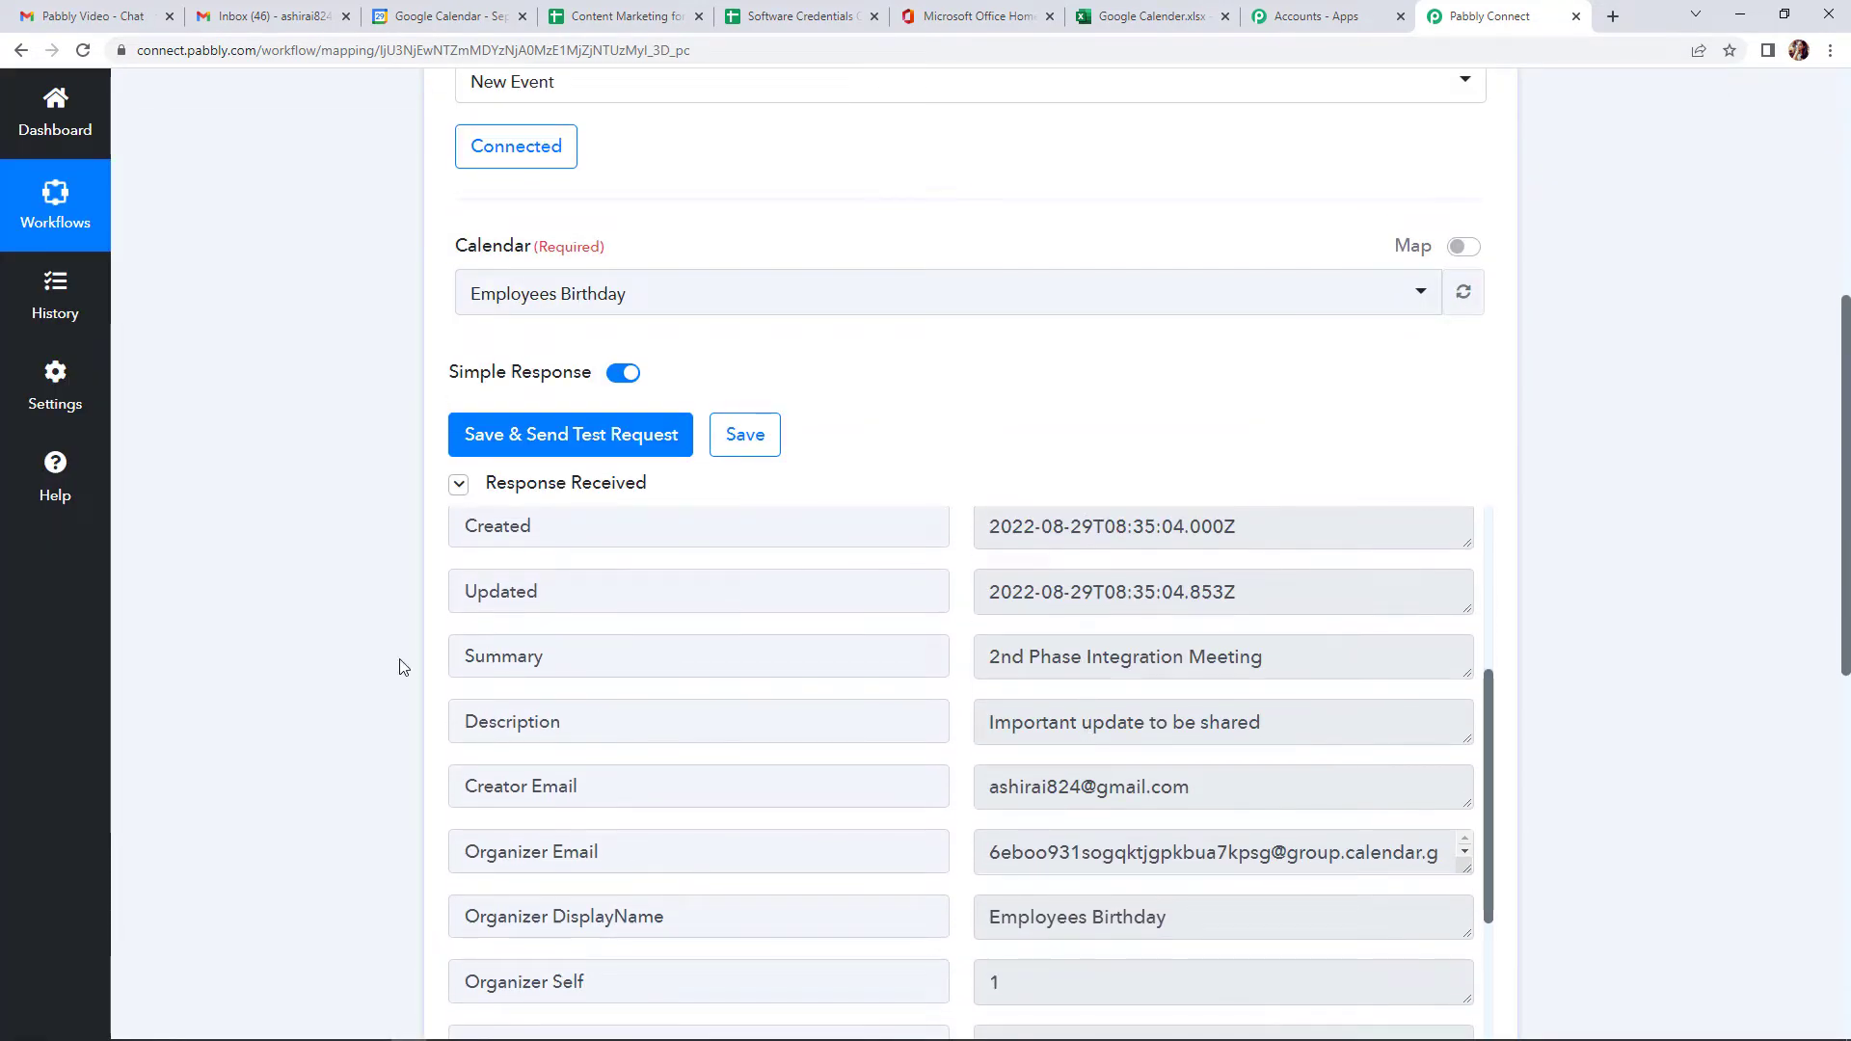
Examine the trigger response's summary, description, creator and organizer details, and start and end date-times with their time zones
{"action": "left_click_drag", "start_coordinate": [472, 654], "coordinate": [604, 673]}
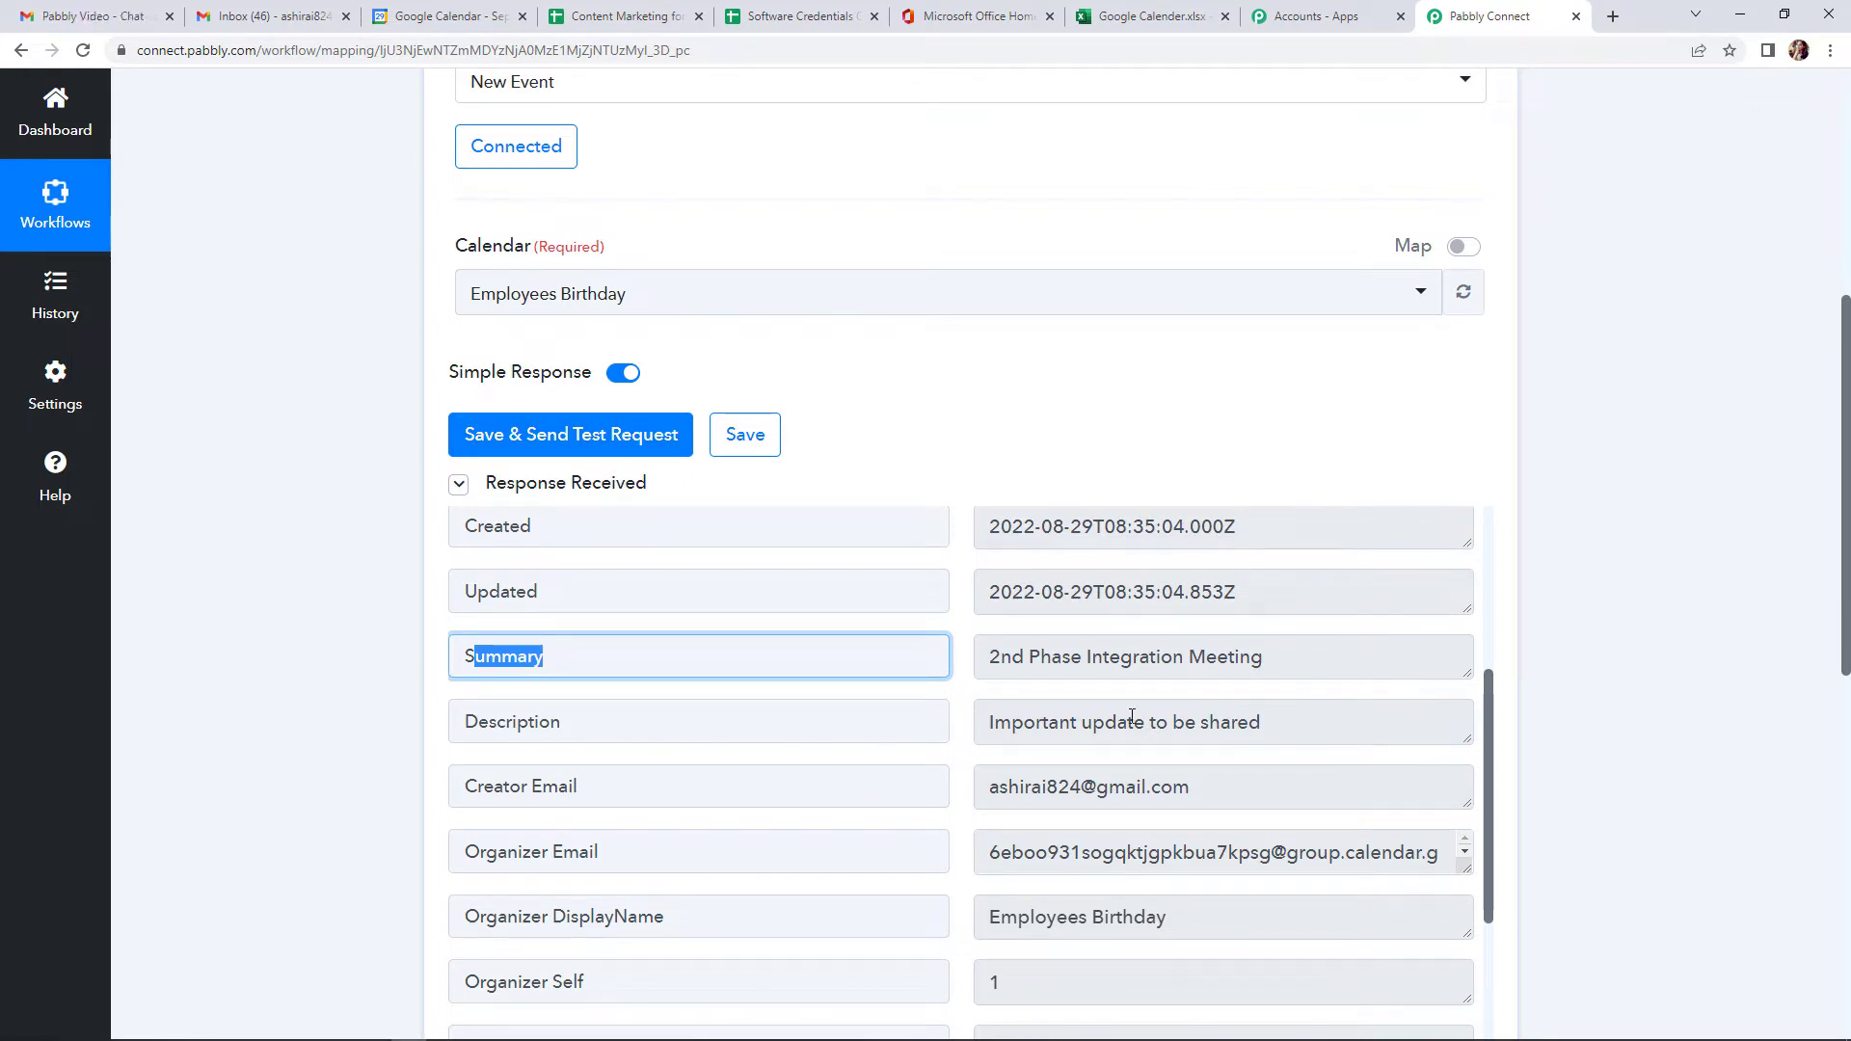
{"action": "scroll", "coordinate": [1250, 715], "scroll_direction": "down", "scroll_amount": 3}
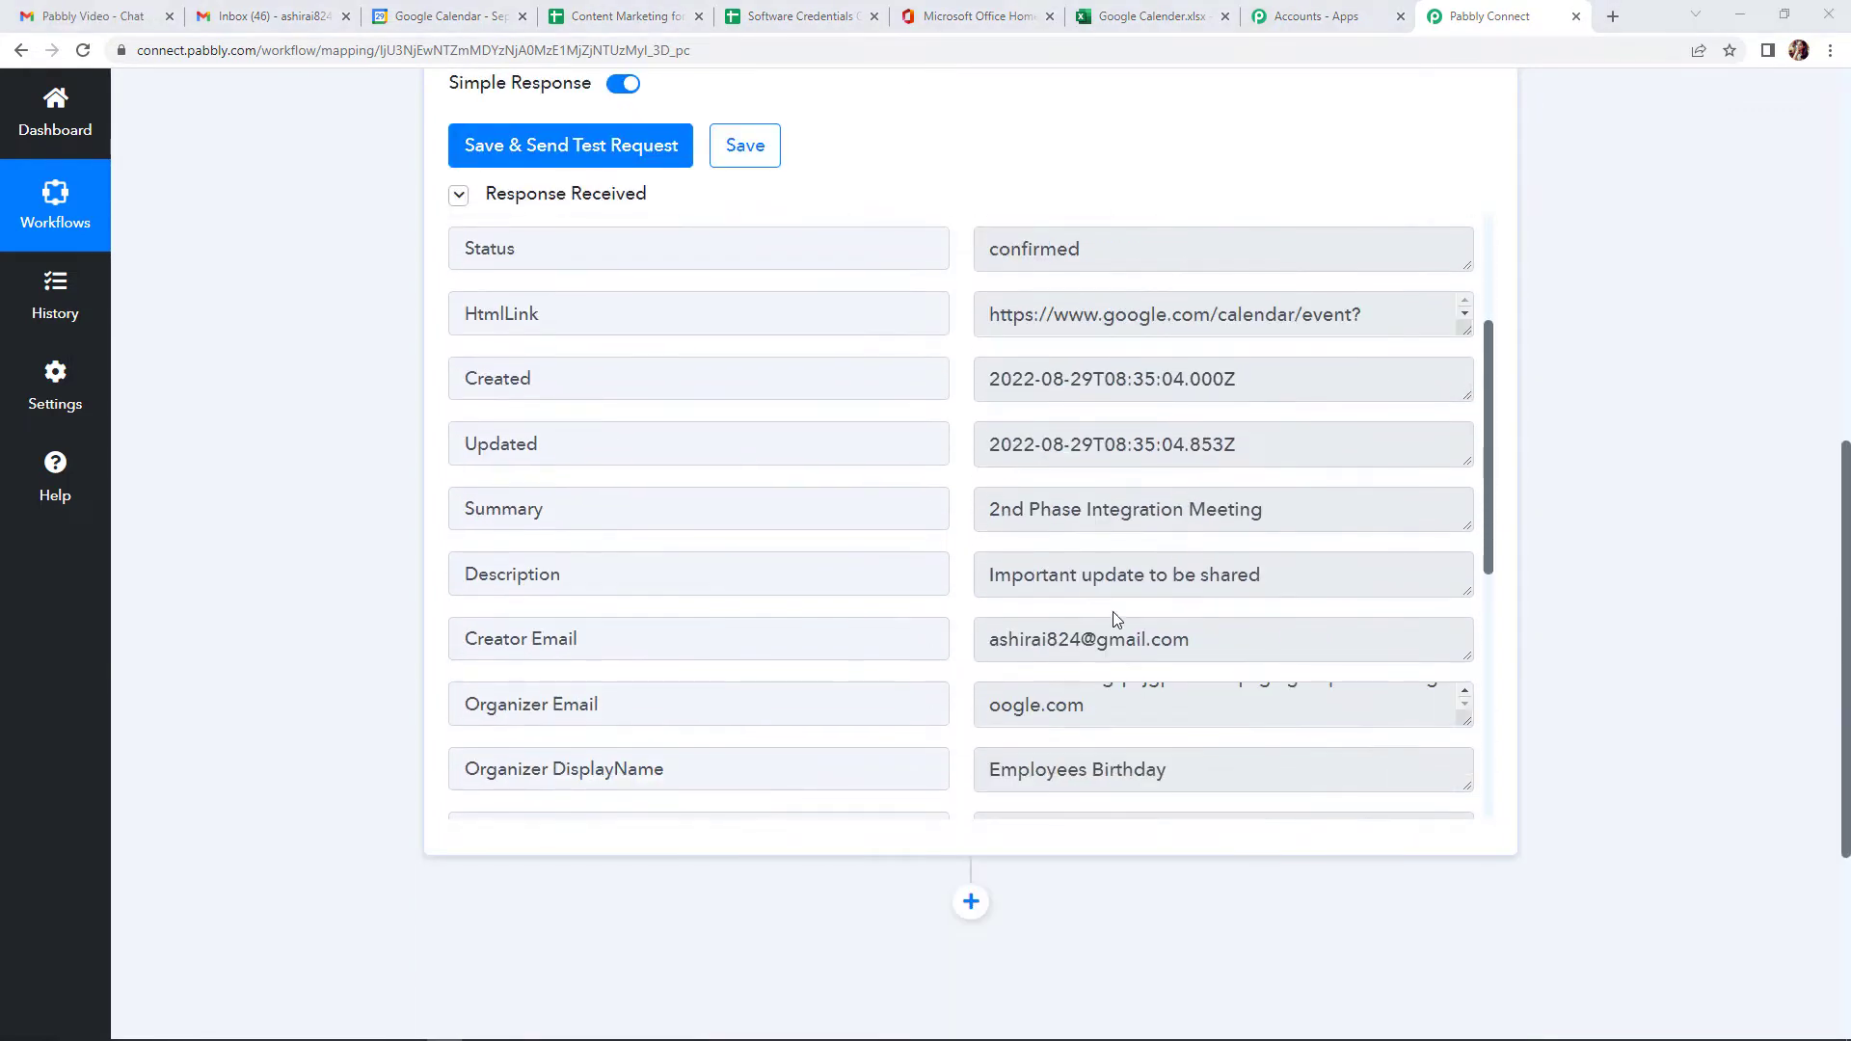
{"action": "scroll", "coordinate": [1074, 609], "scroll_direction": "down", "scroll_amount": 1}
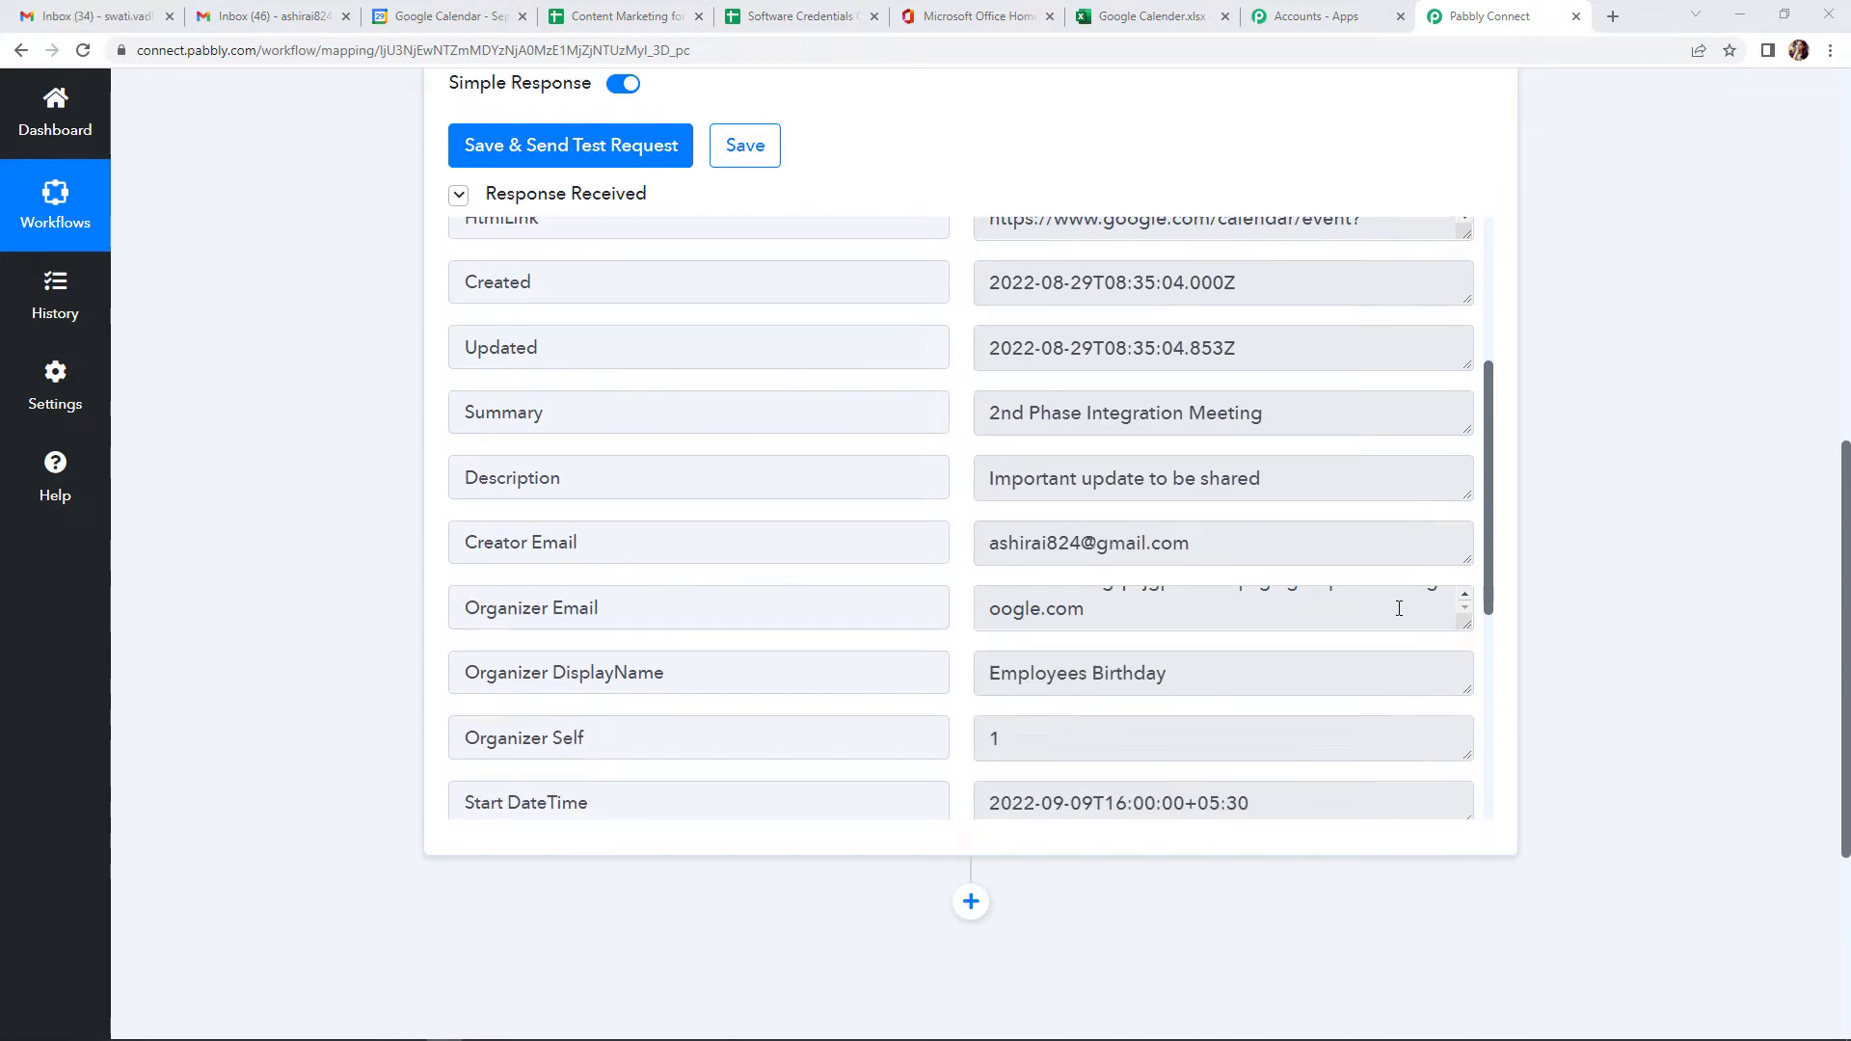
{"action": "left_click_drag", "start_coordinate": [1466, 626], "coordinate": [1466, 668]}
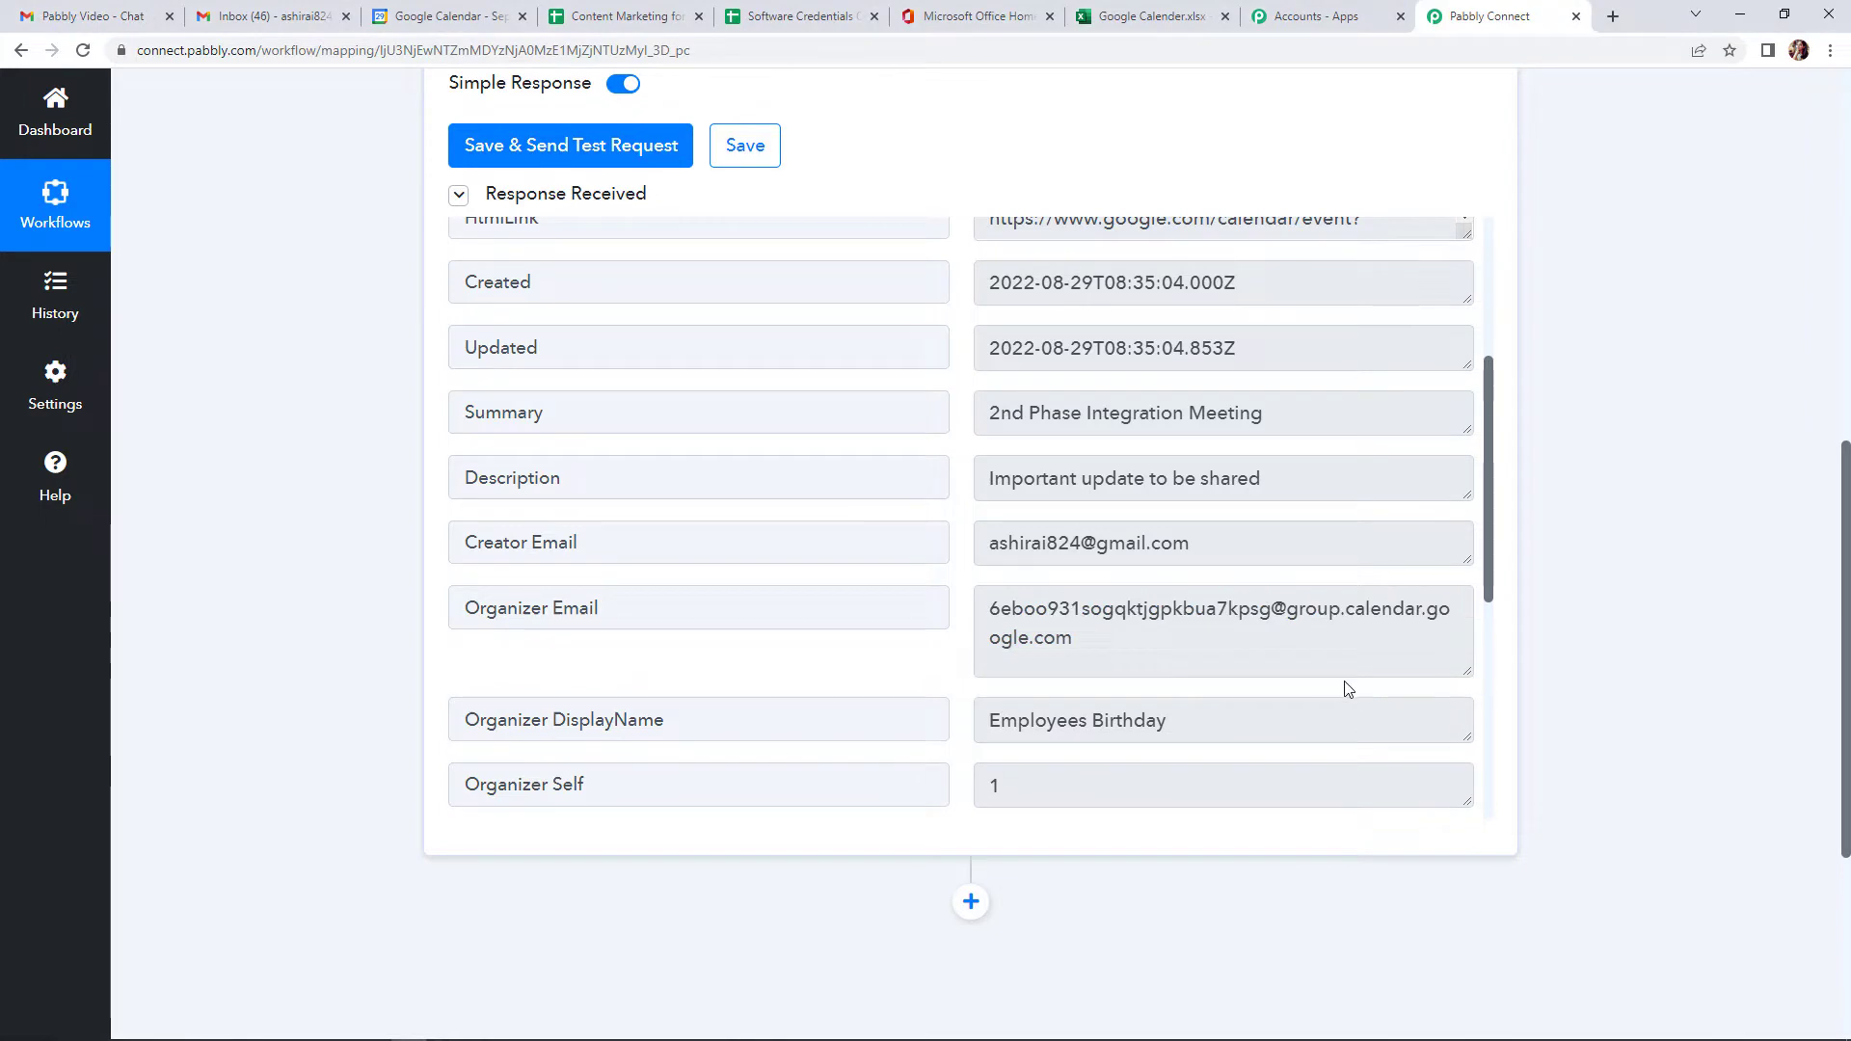
{"action": "scroll", "coordinate": [1339, 677], "scroll_direction": "down", "scroll_amount": 4}
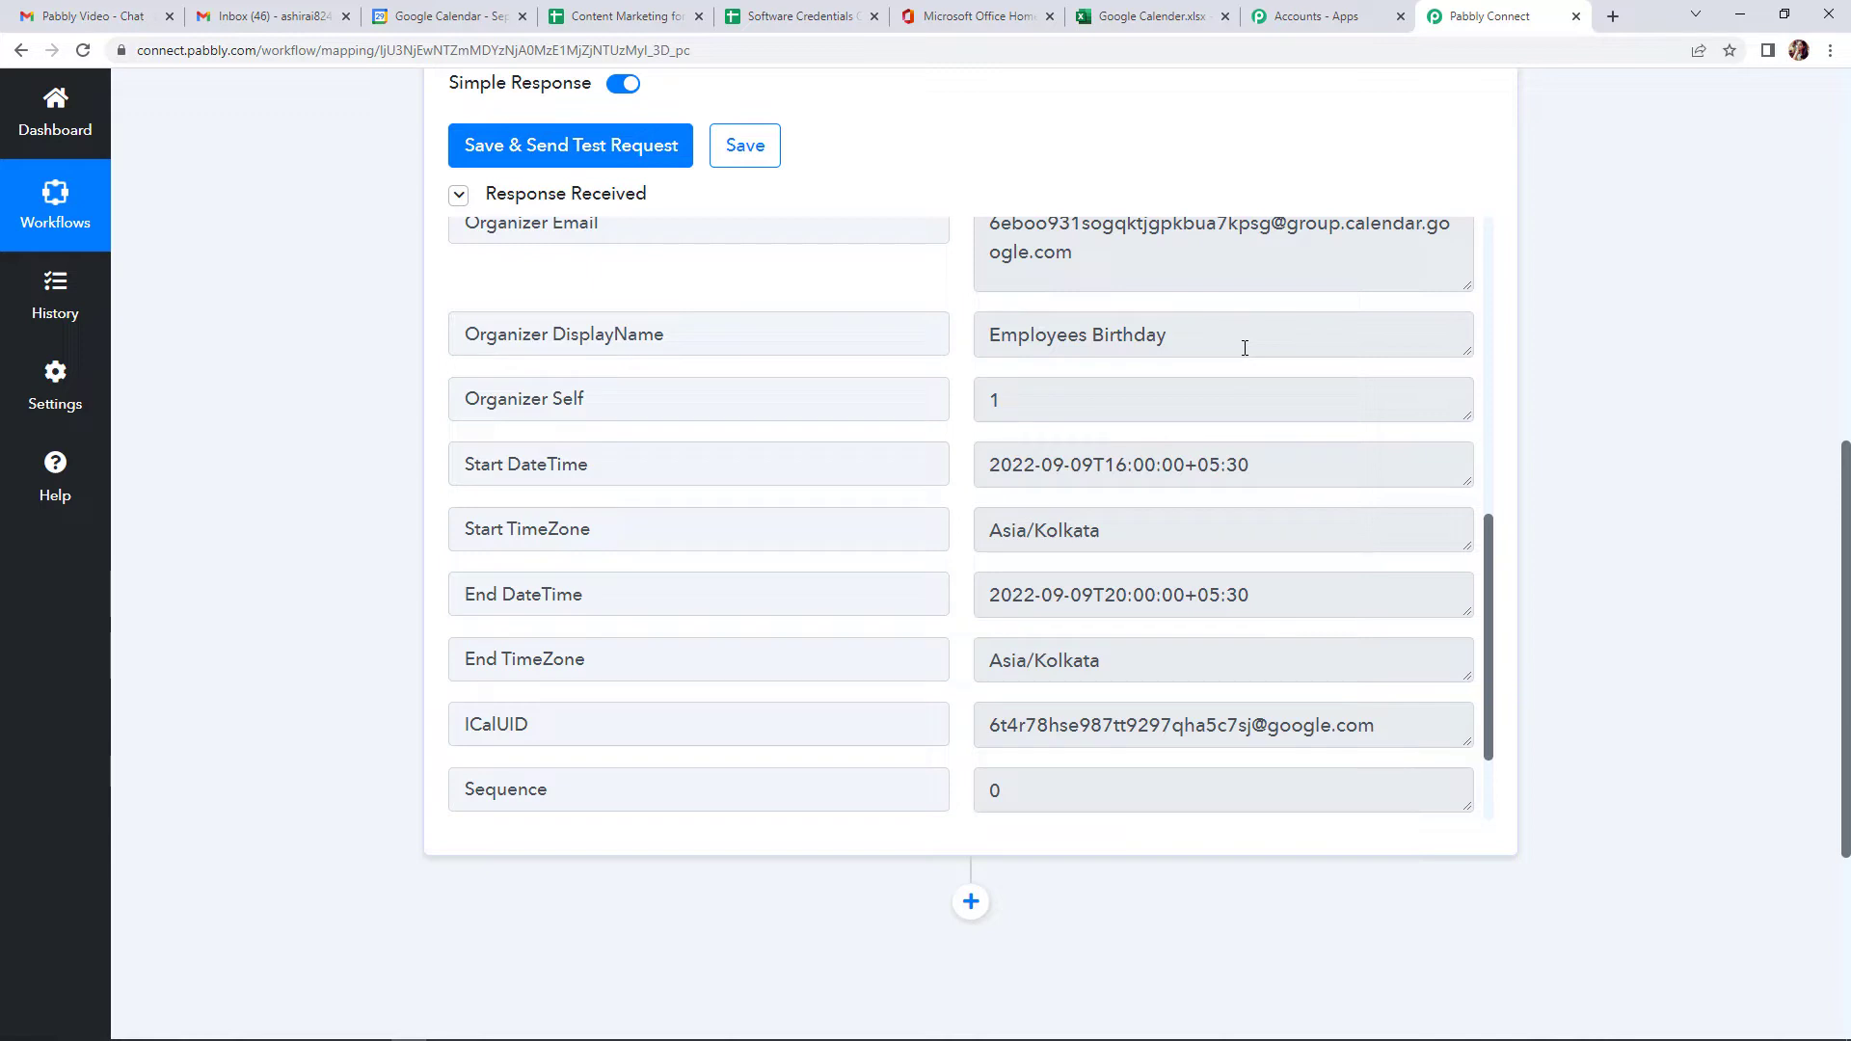
{"action": "scroll", "coordinate": [1244, 348], "scroll_direction": "down", "scroll_amount": 3}
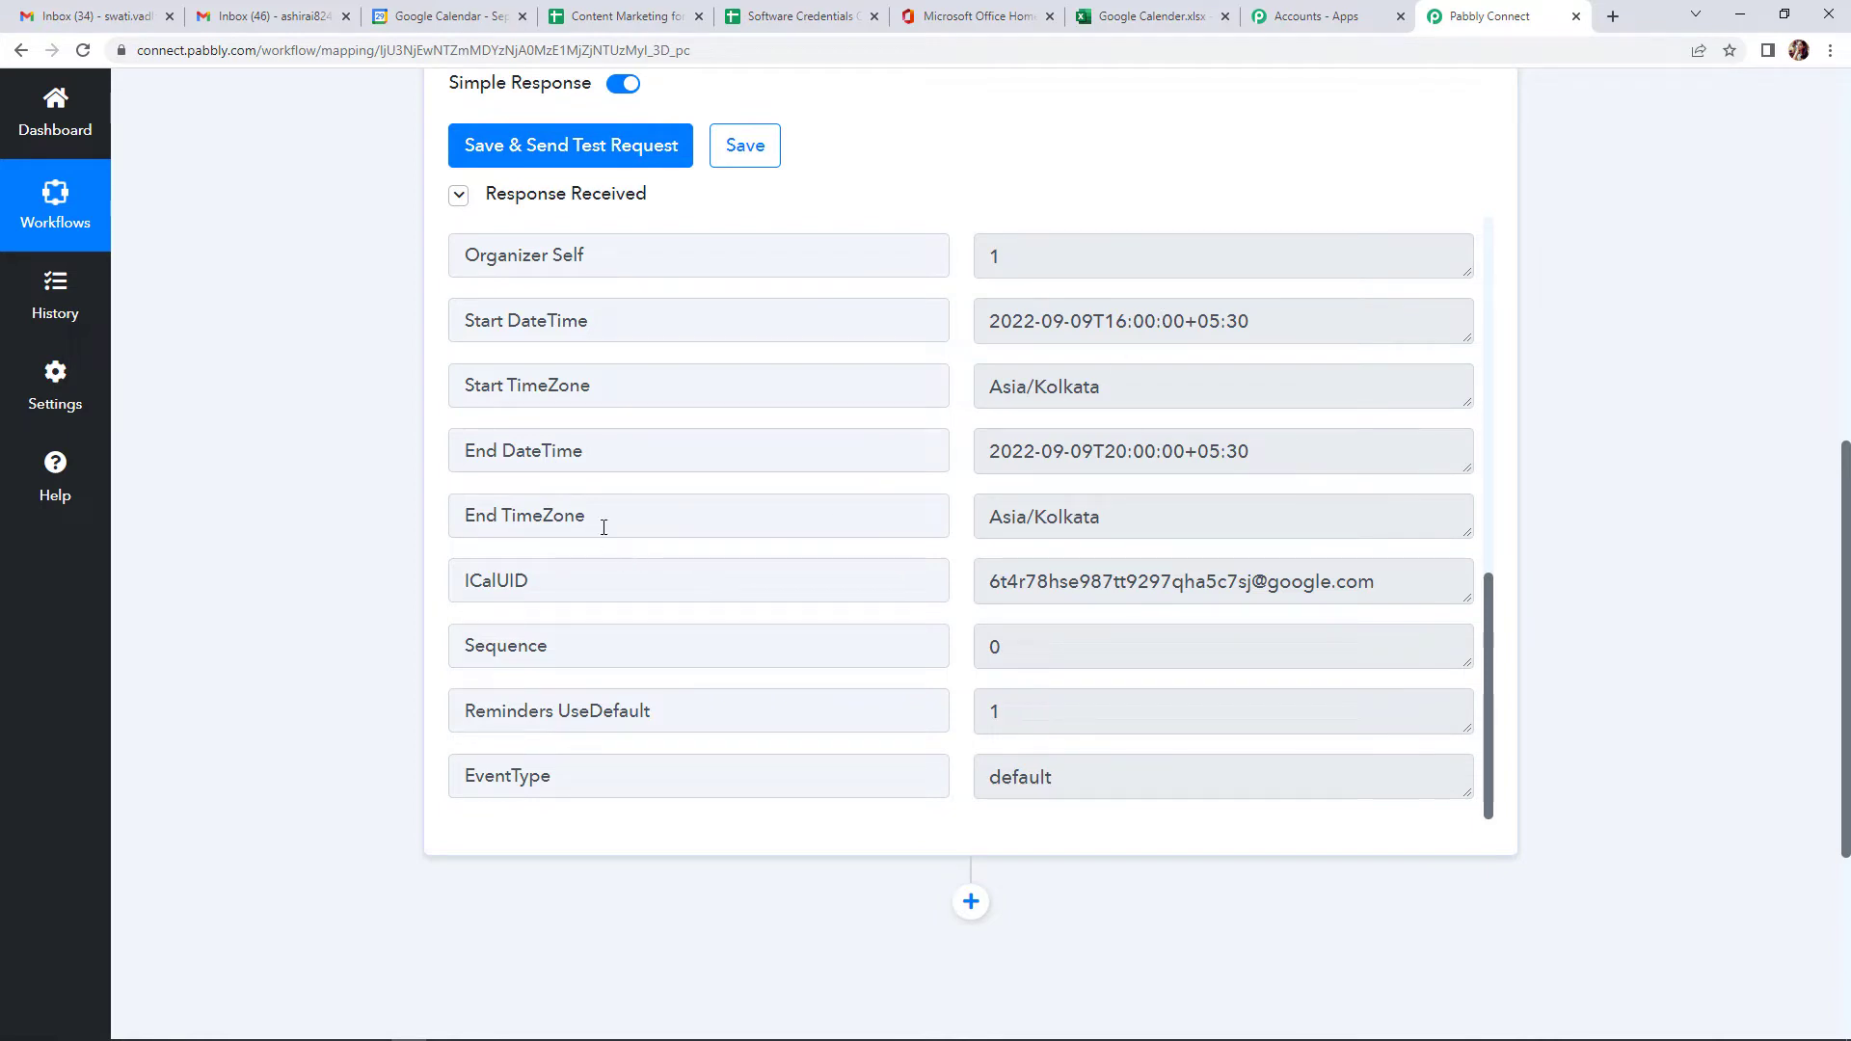
{"action": "scroll", "coordinate": [1171, 559], "scroll_direction": "down", "scroll_amount": 4}
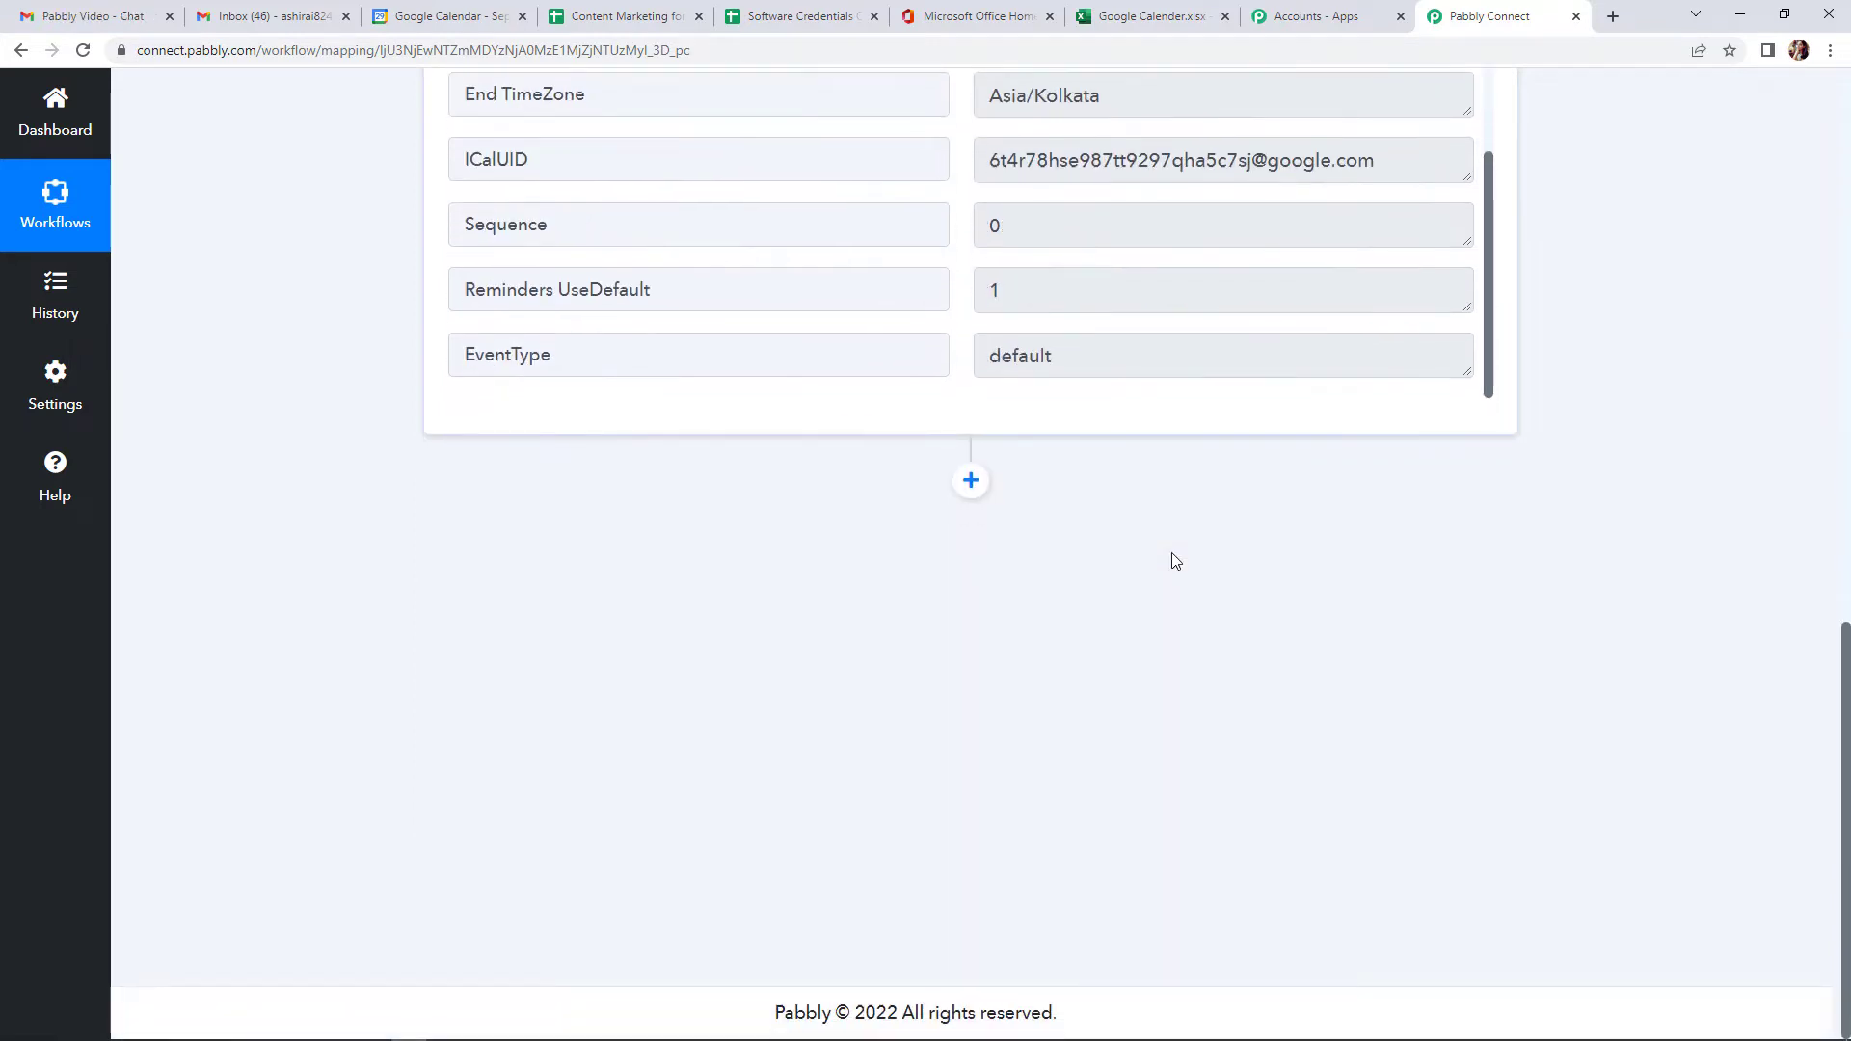
{"action": "scroll", "coordinate": [1161, 529], "scroll_direction": "up", "scroll_amount": 5}
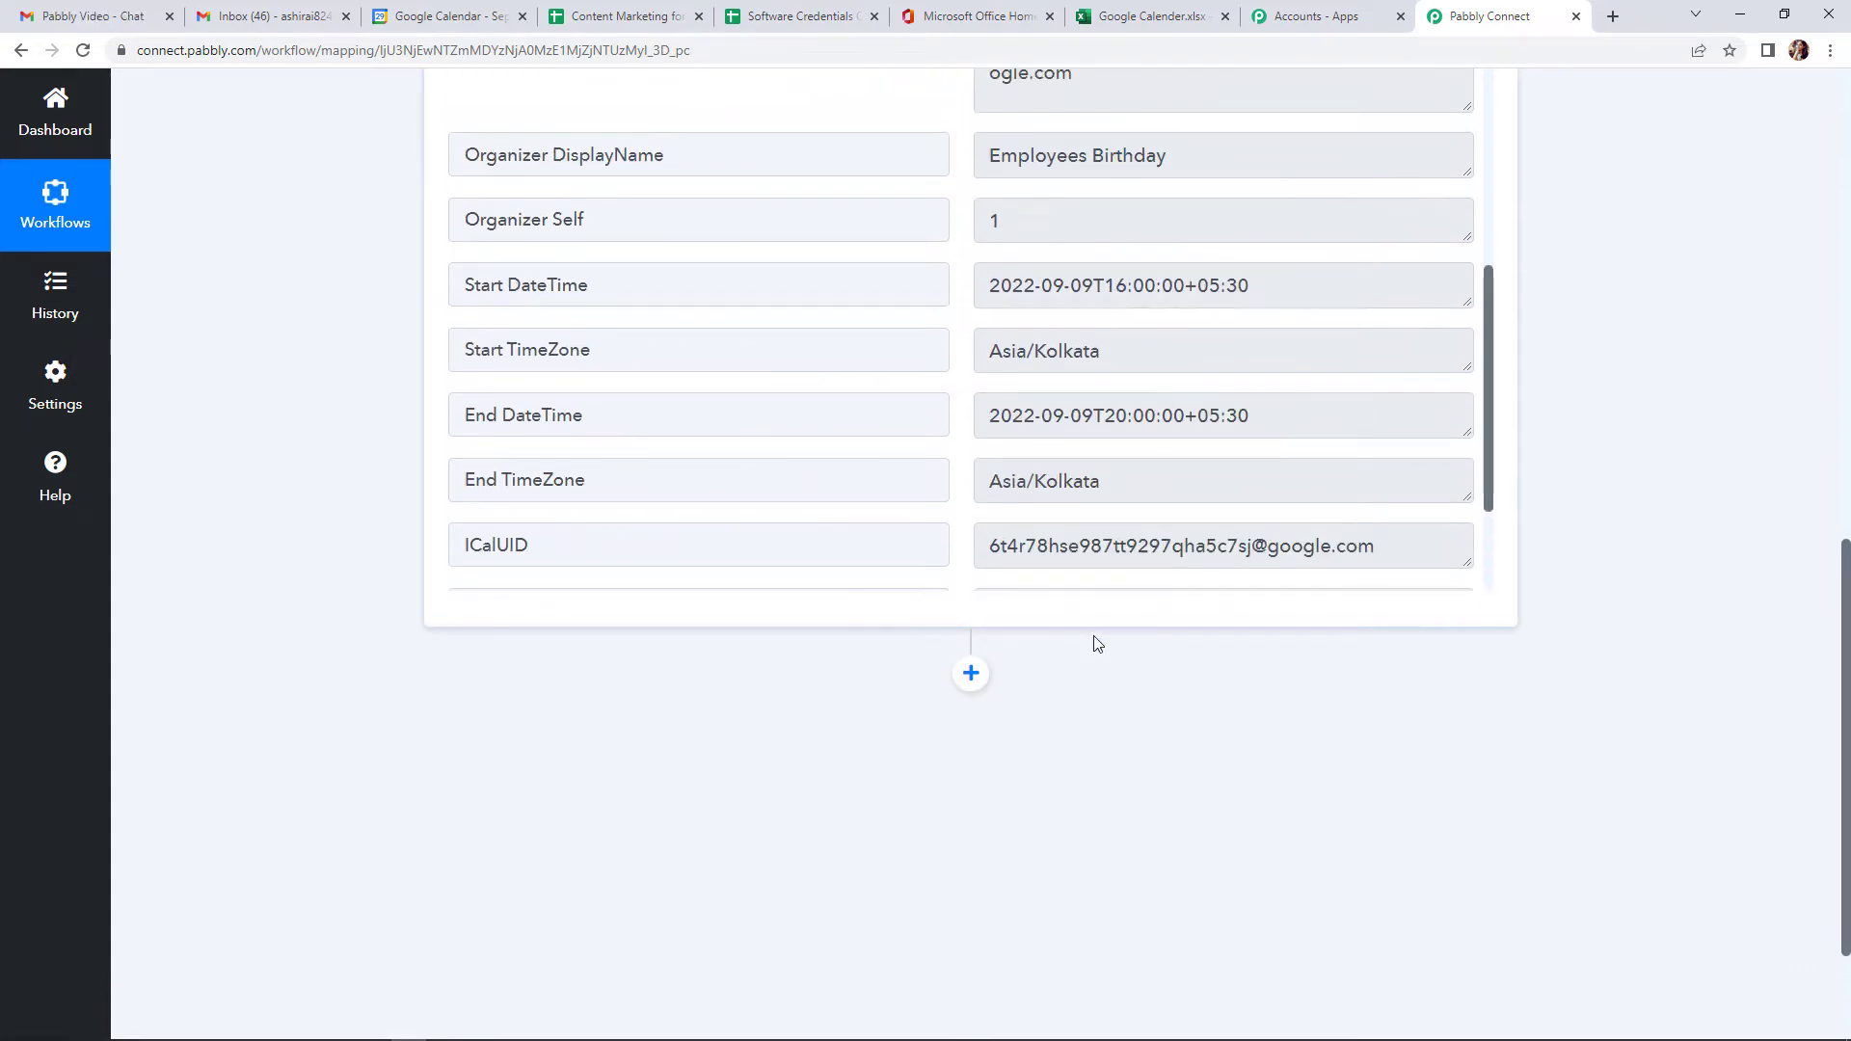
Add a Date/Time Formatter by Pabbly action with the Format Date with Time Zone event and connect it
{"action": "left_click", "coordinate": [971, 687]}
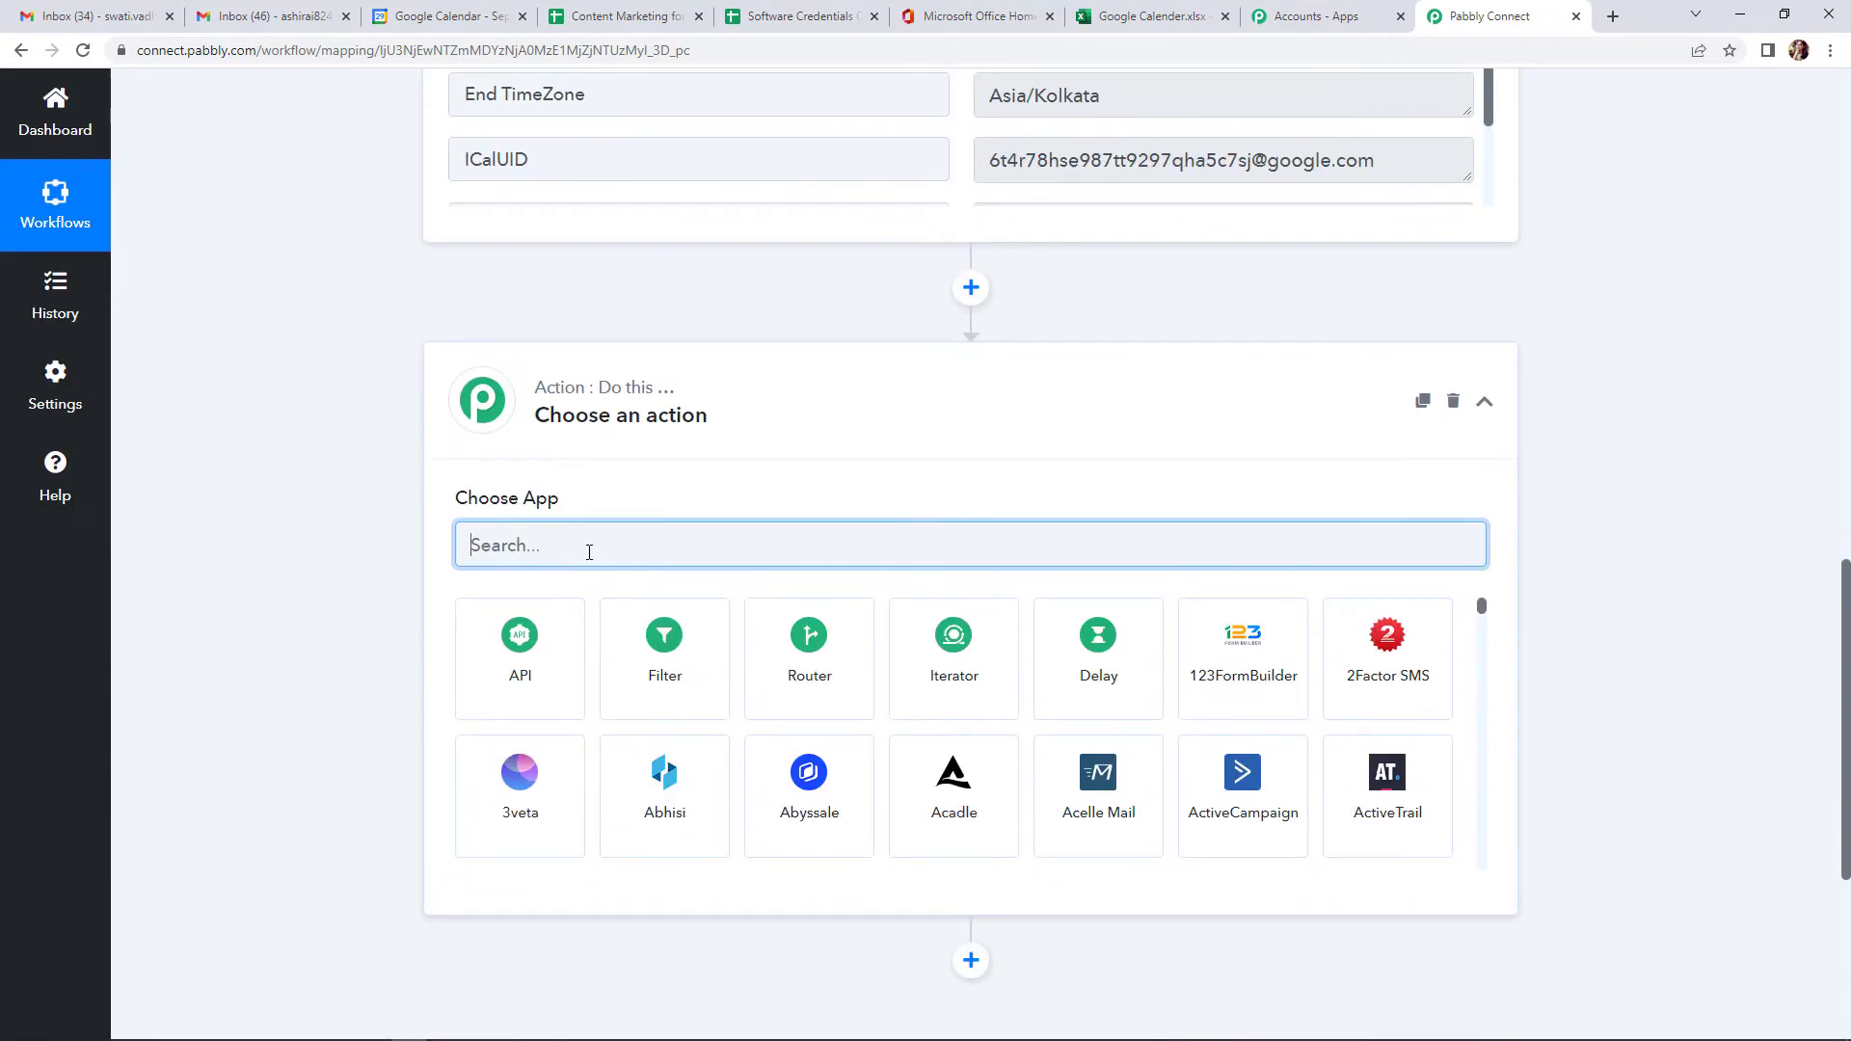
{"action": "type", "text": "date"}
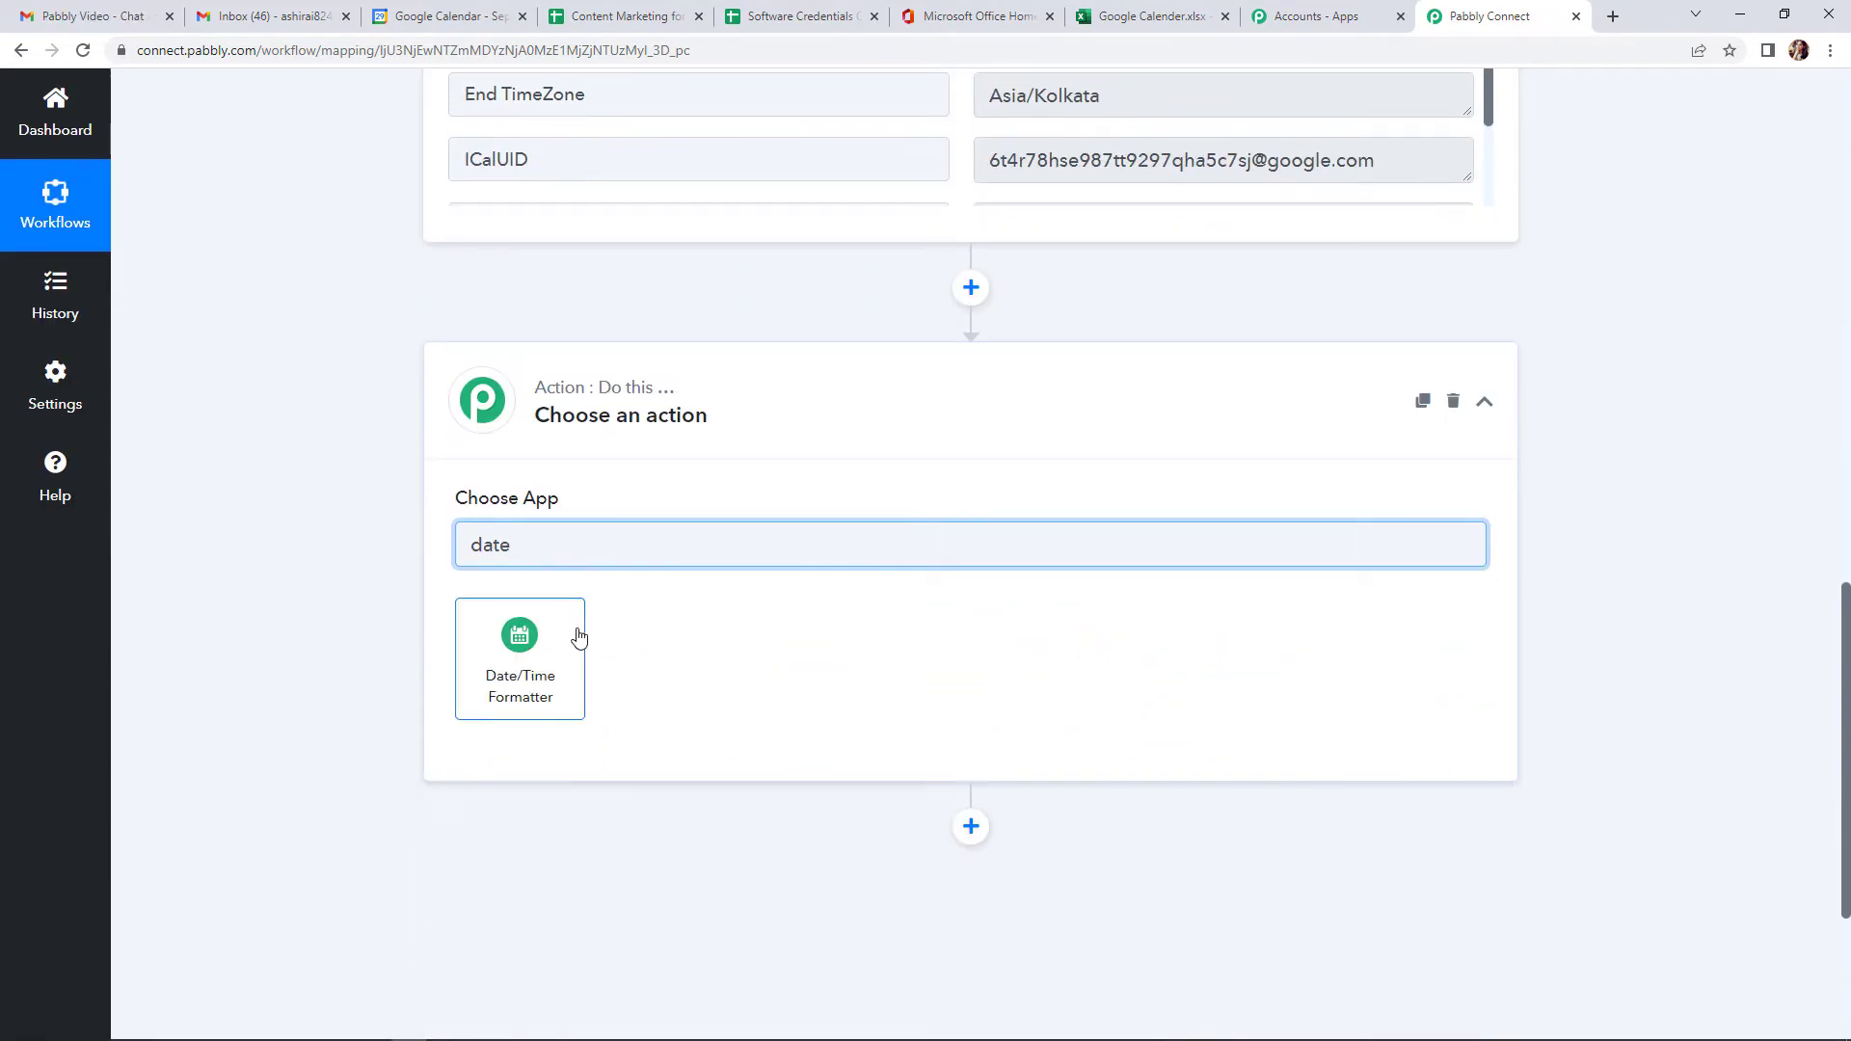
{"action": "left_click", "coordinate": [578, 637]}
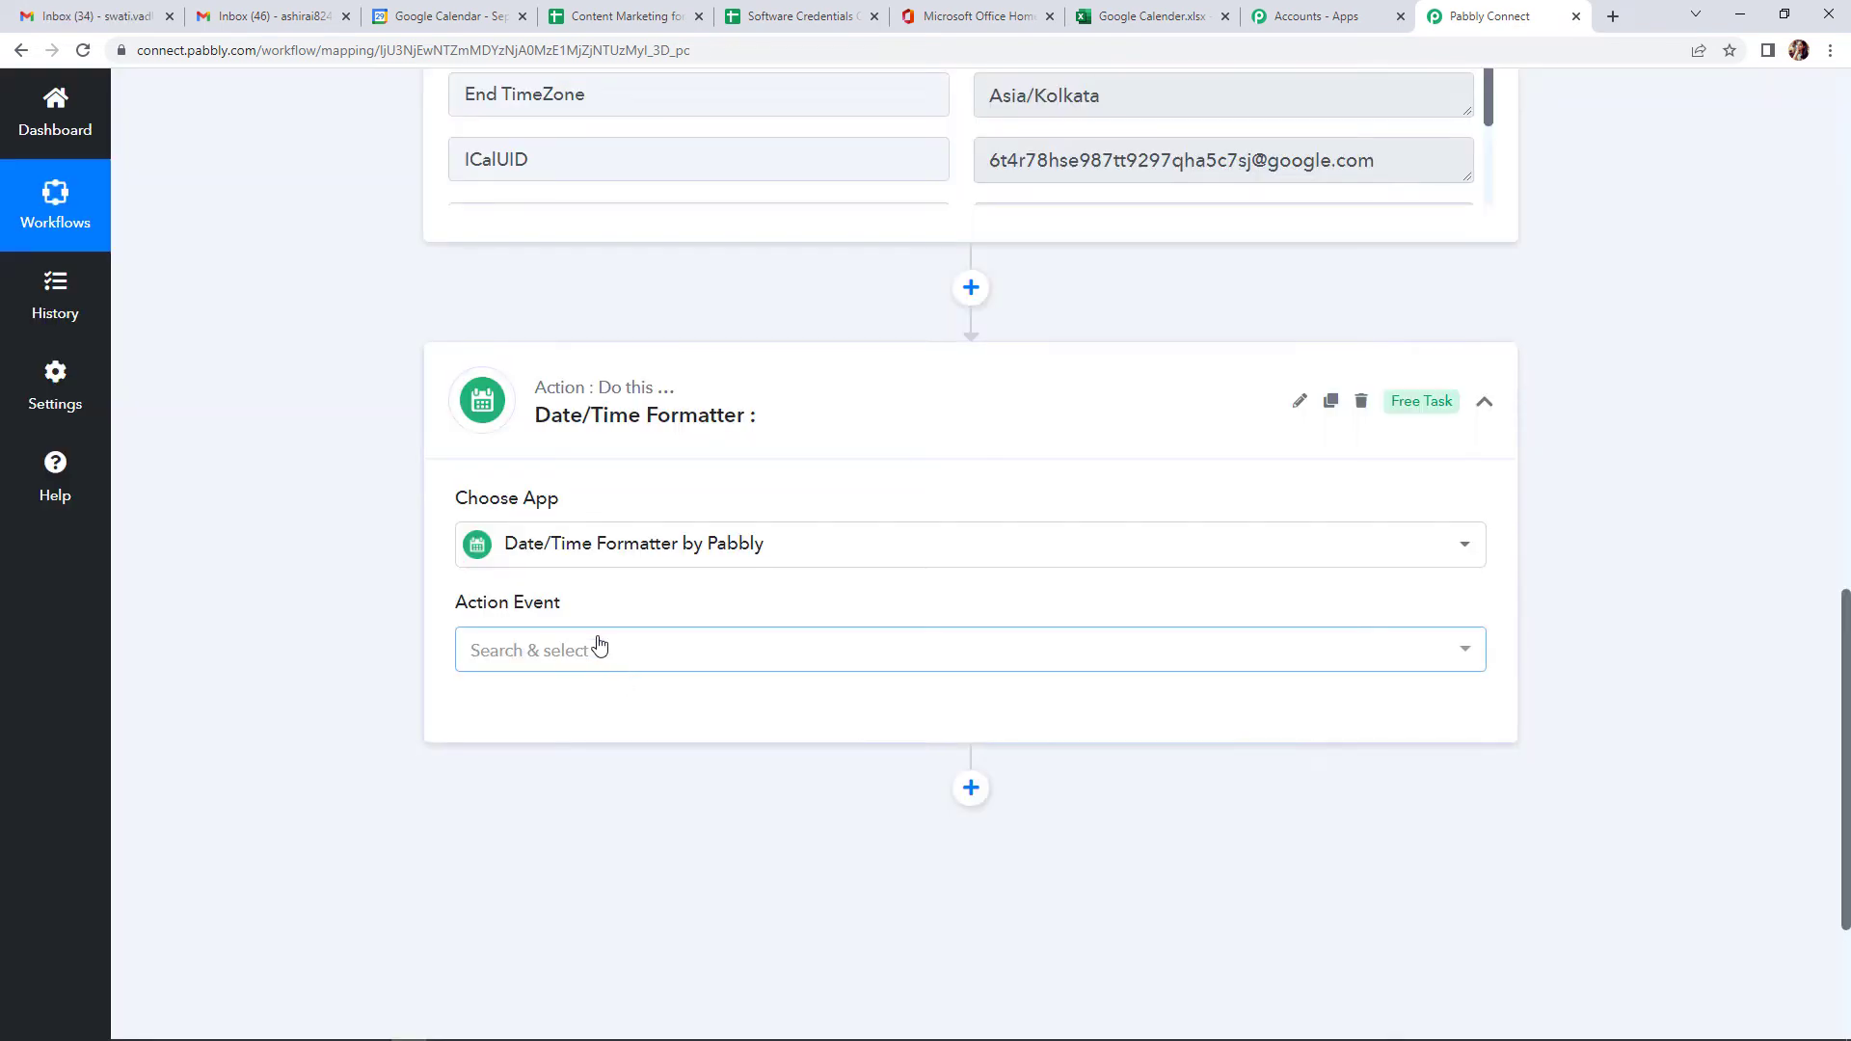
{"action": "left_click", "coordinate": [598, 648]}
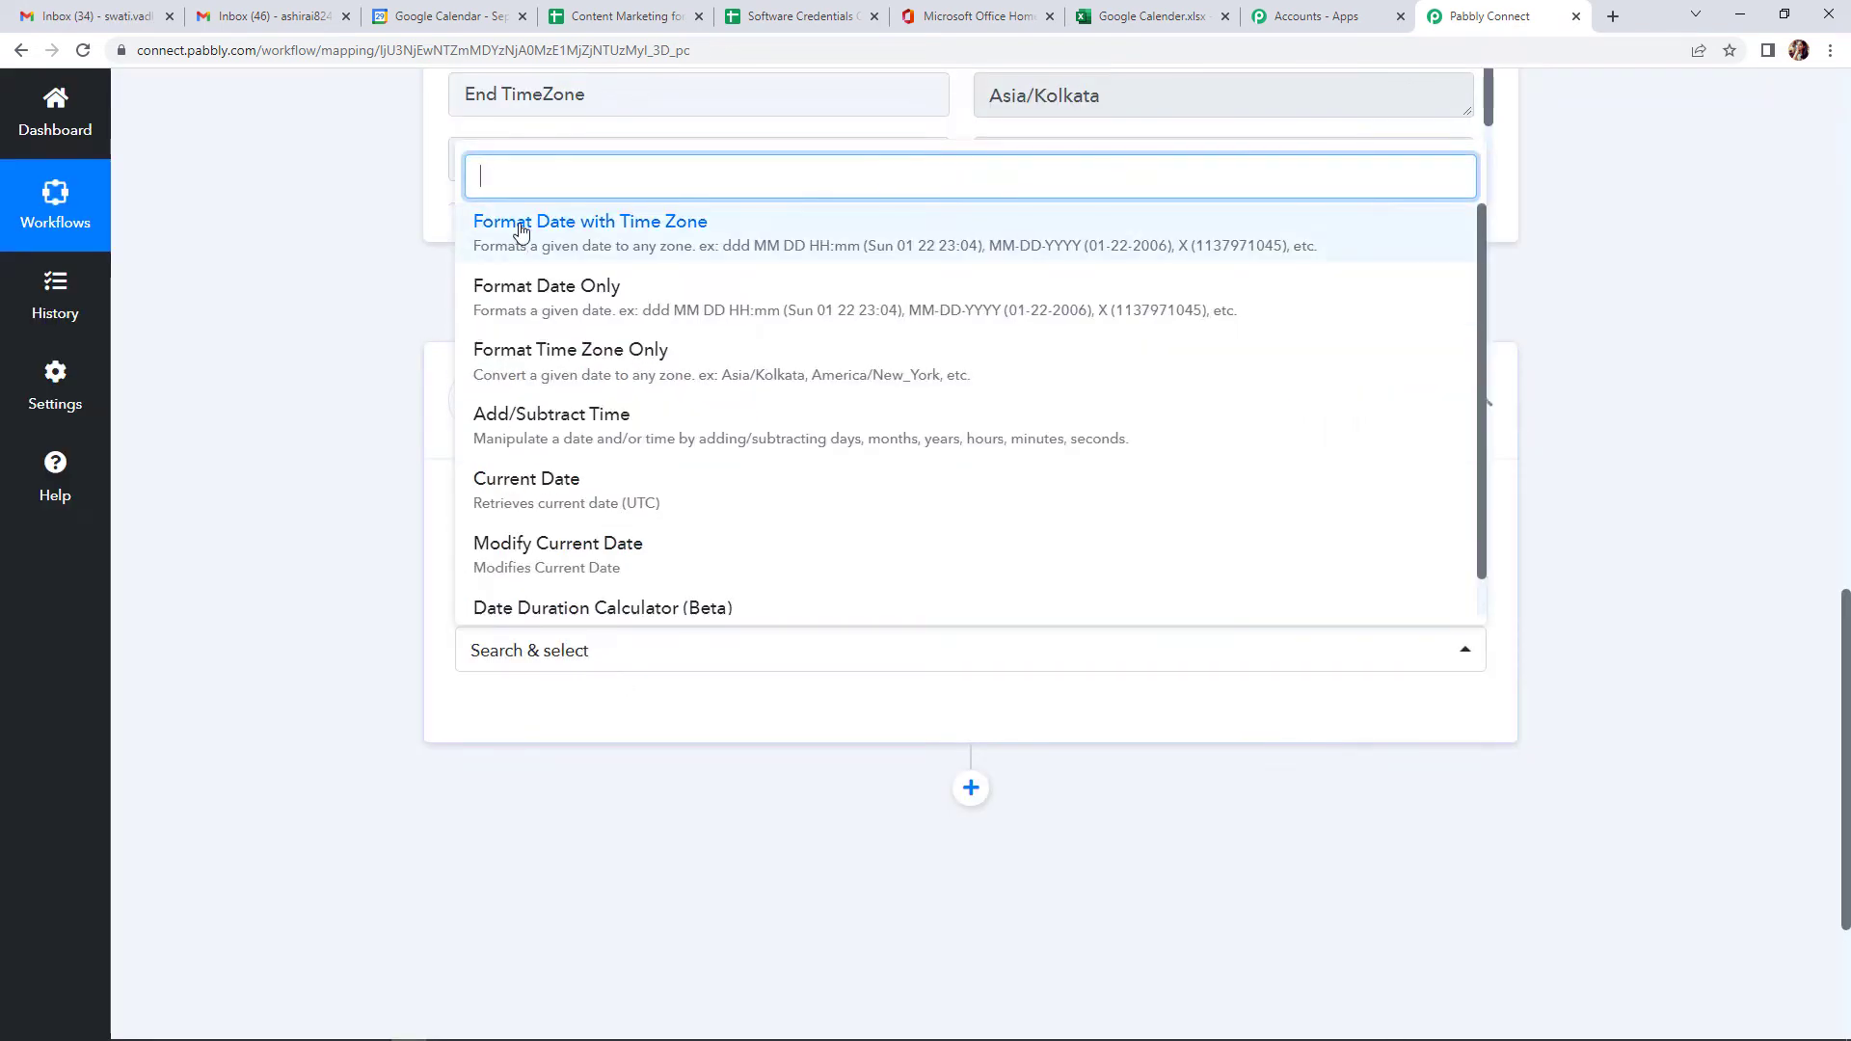
{"action": "left_click", "coordinate": [520, 231]}
{"action": "left_click", "coordinate": [505, 716]}
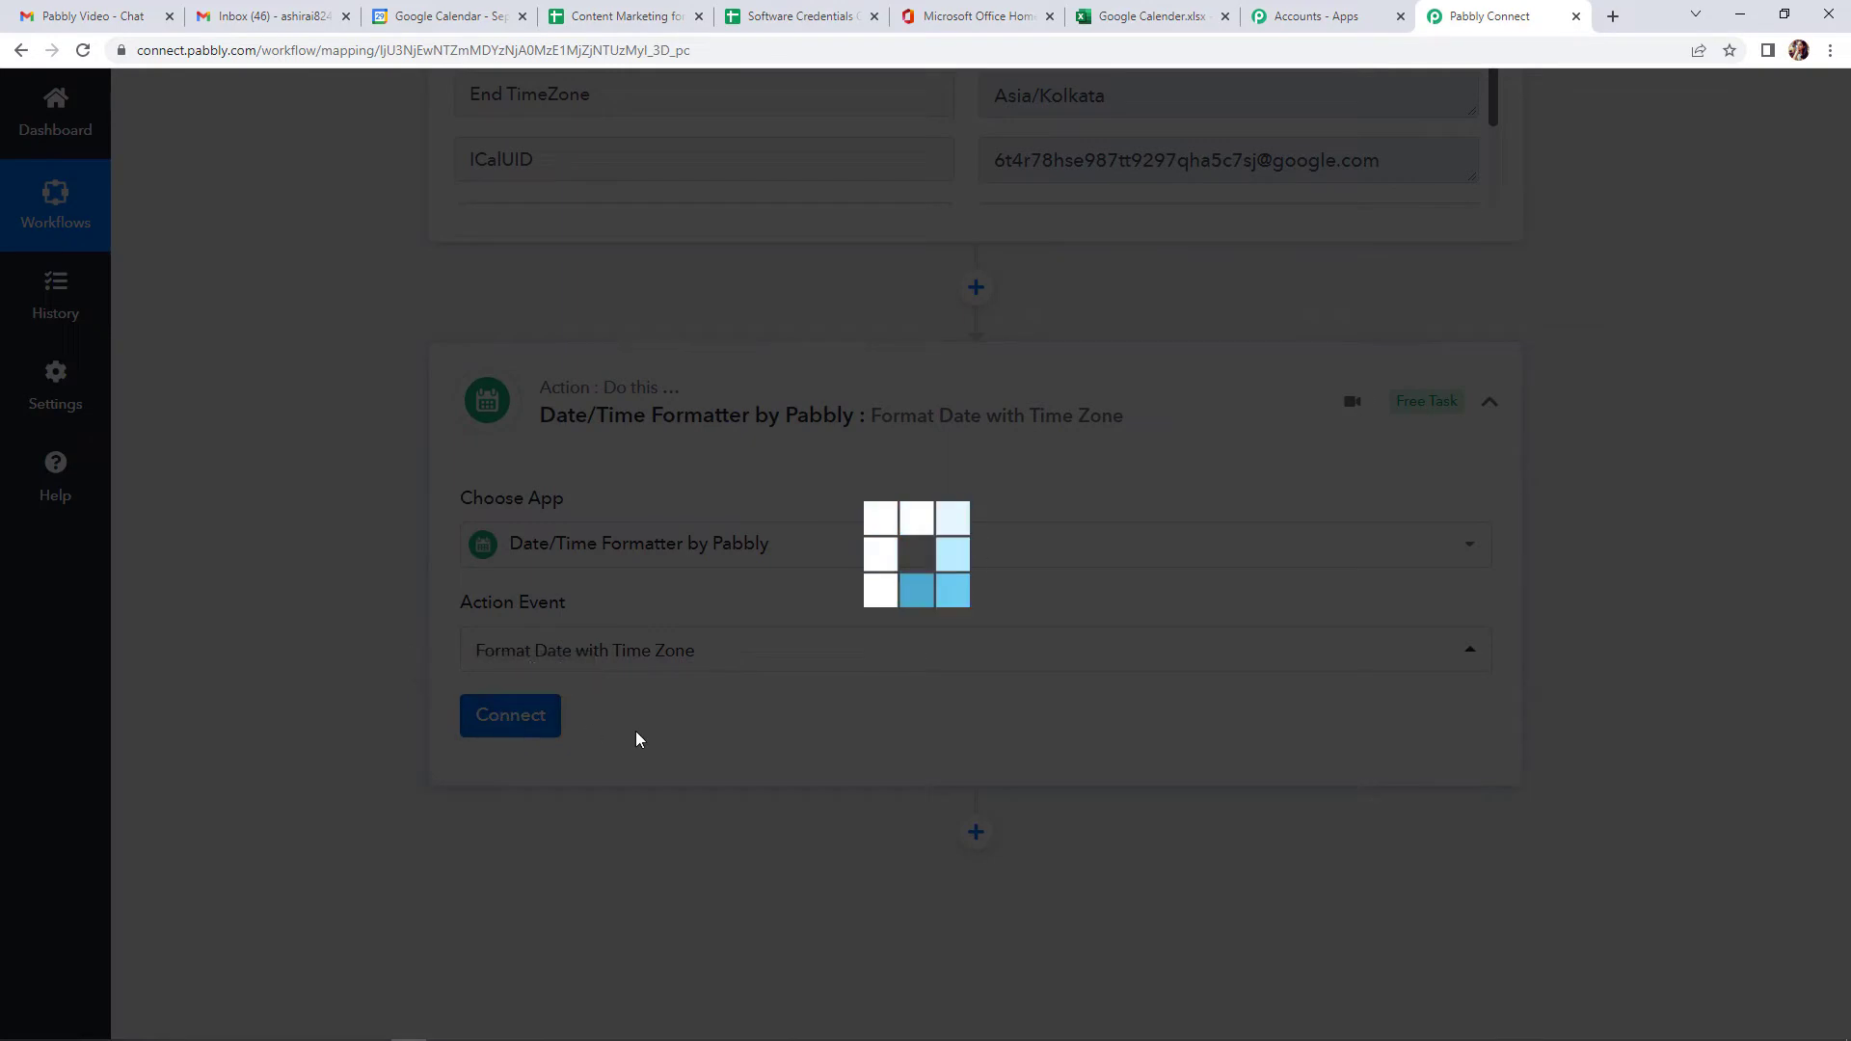
Map the Google Calendar event's Start DateTime into the formatter's Date field
{"action": "scroll", "coordinate": [688, 665], "scroll_direction": "down", "scroll_amount": 2}
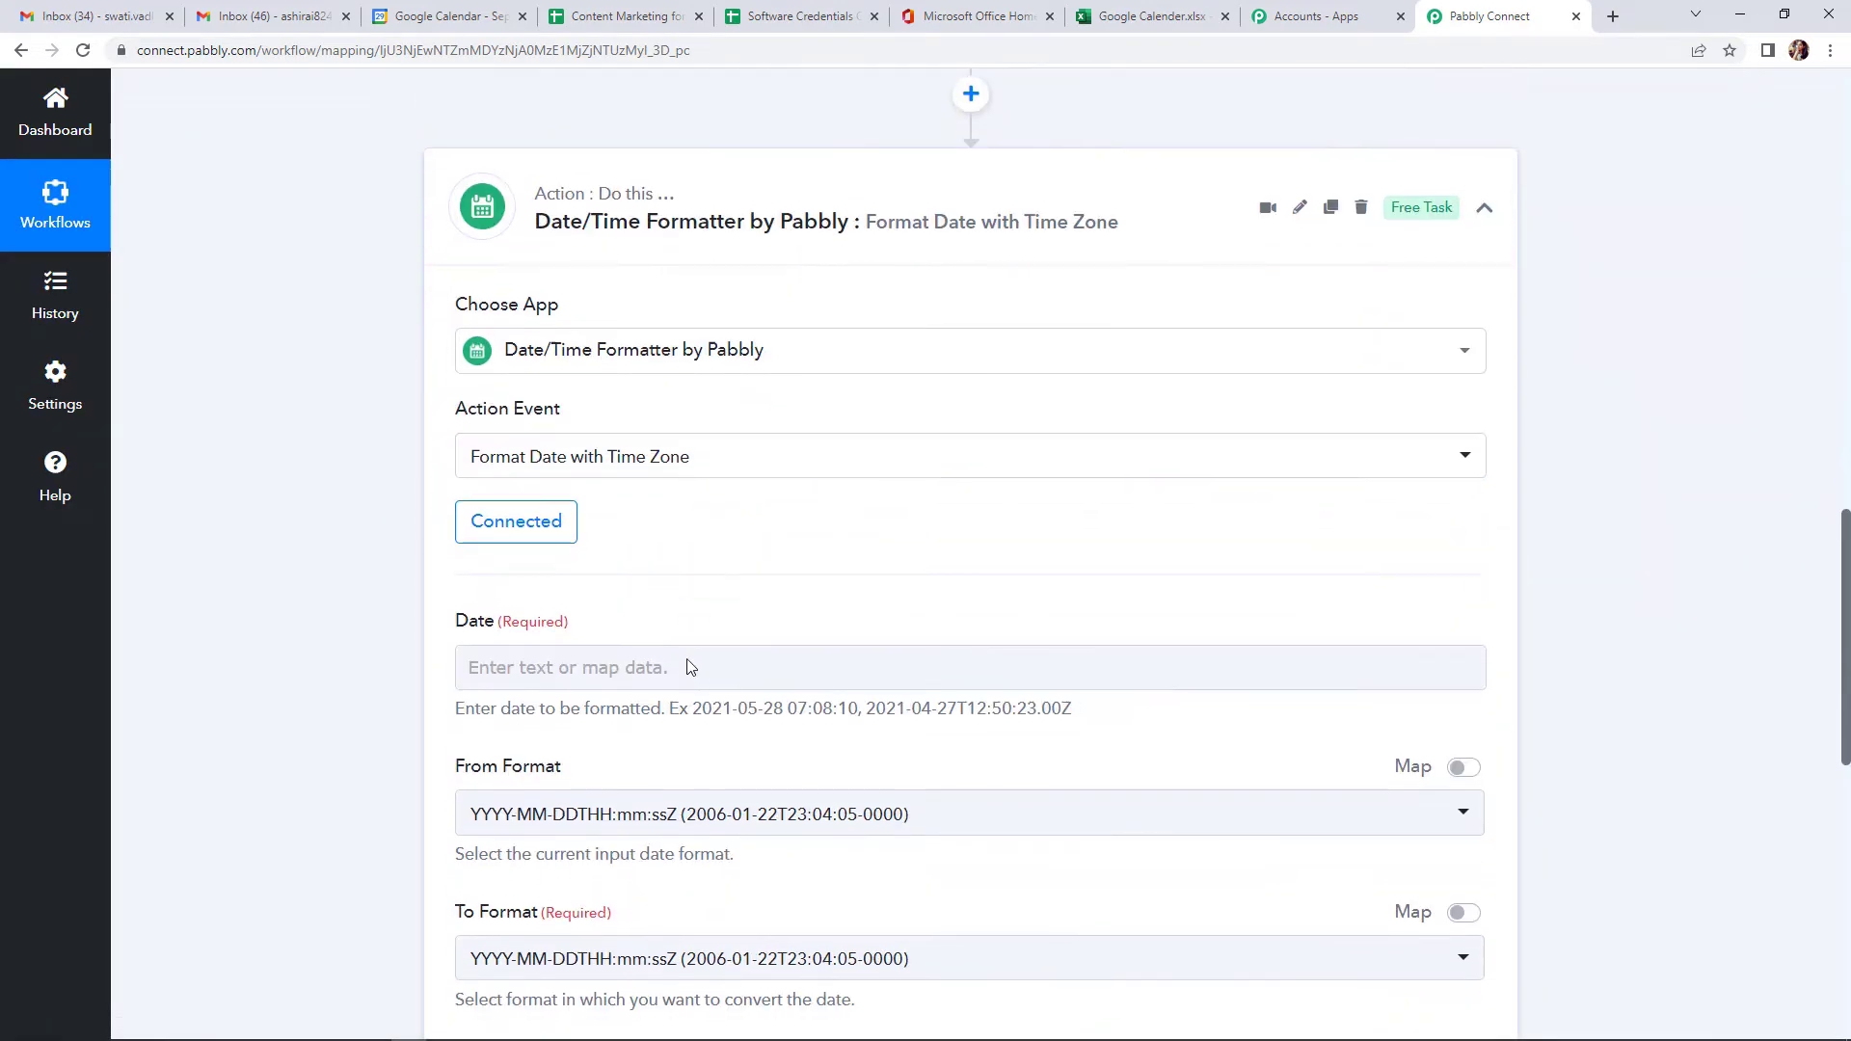
{"action": "scroll", "coordinate": [689, 667], "scroll_direction": "down", "scroll_amount": 4}
{"action": "left_click", "coordinate": [530, 285]}
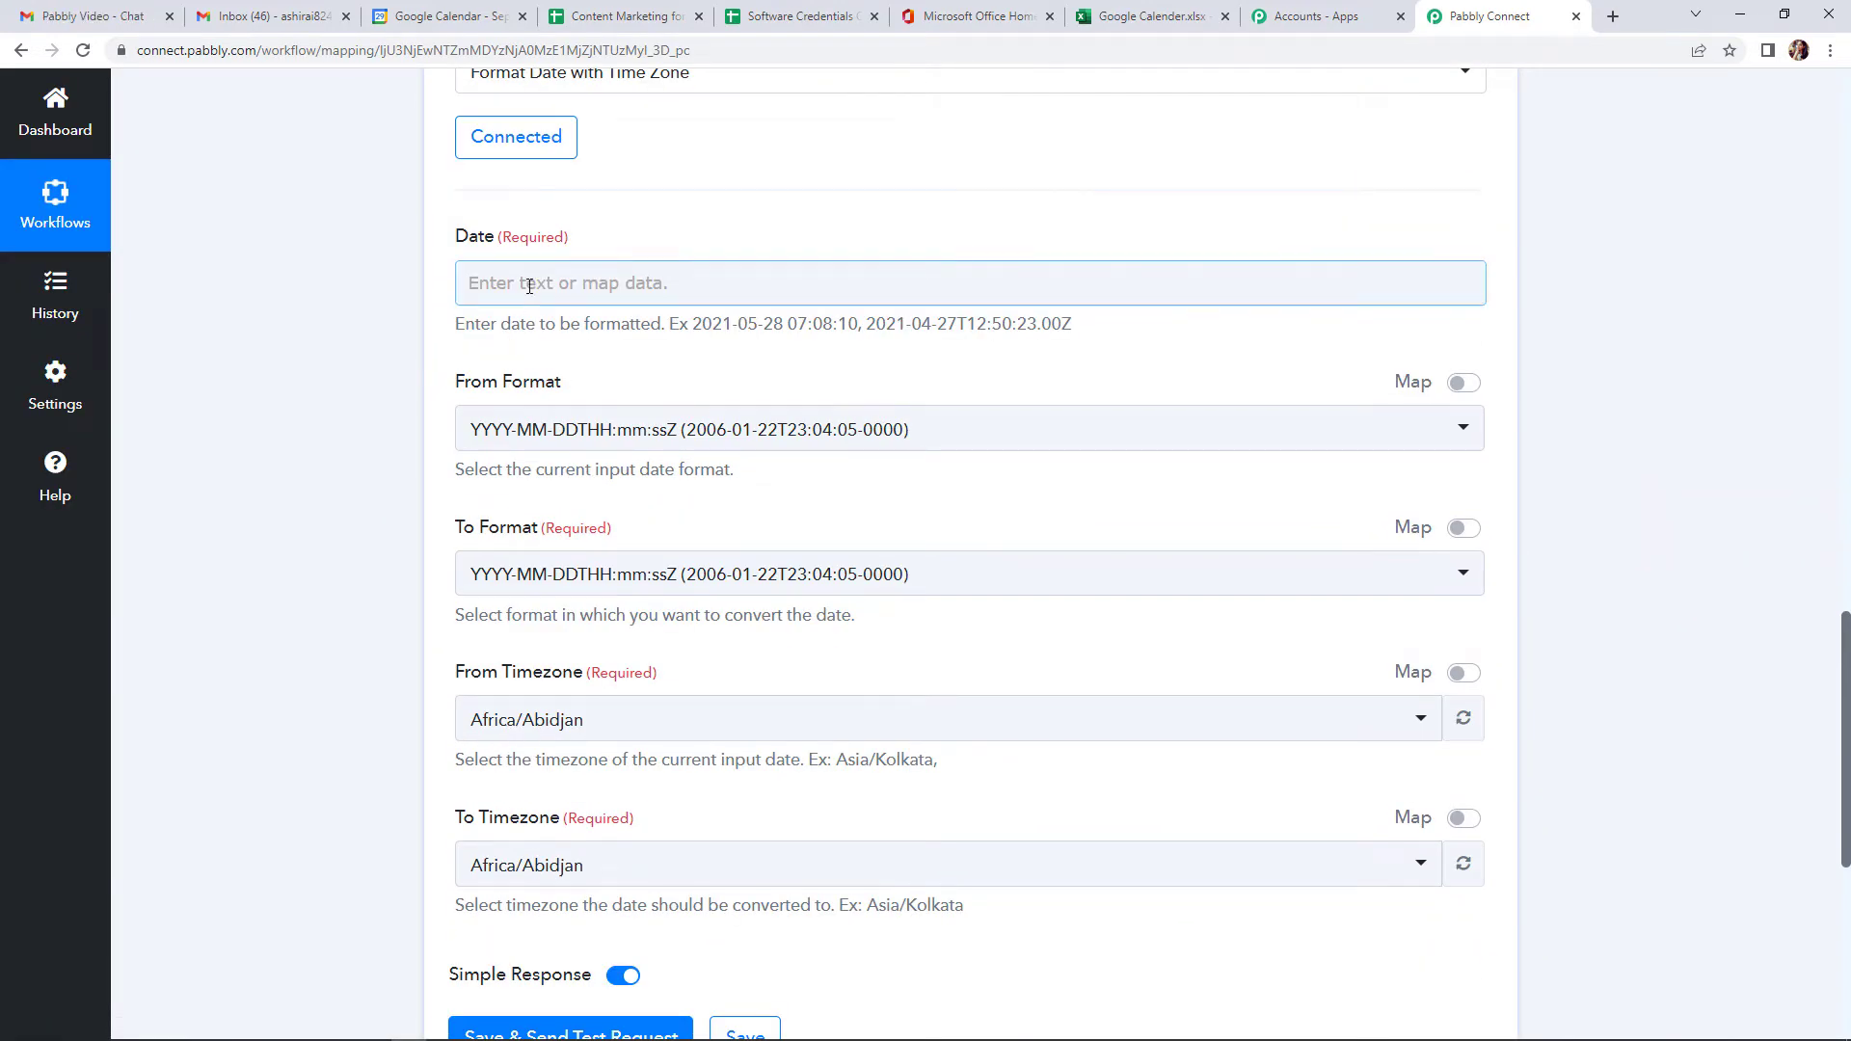
{"action": "scroll", "coordinate": [529, 285], "scroll_direction": "up", "scroll_amount": 2}
{"action": "left_click", "coordinate": [502, 464]}
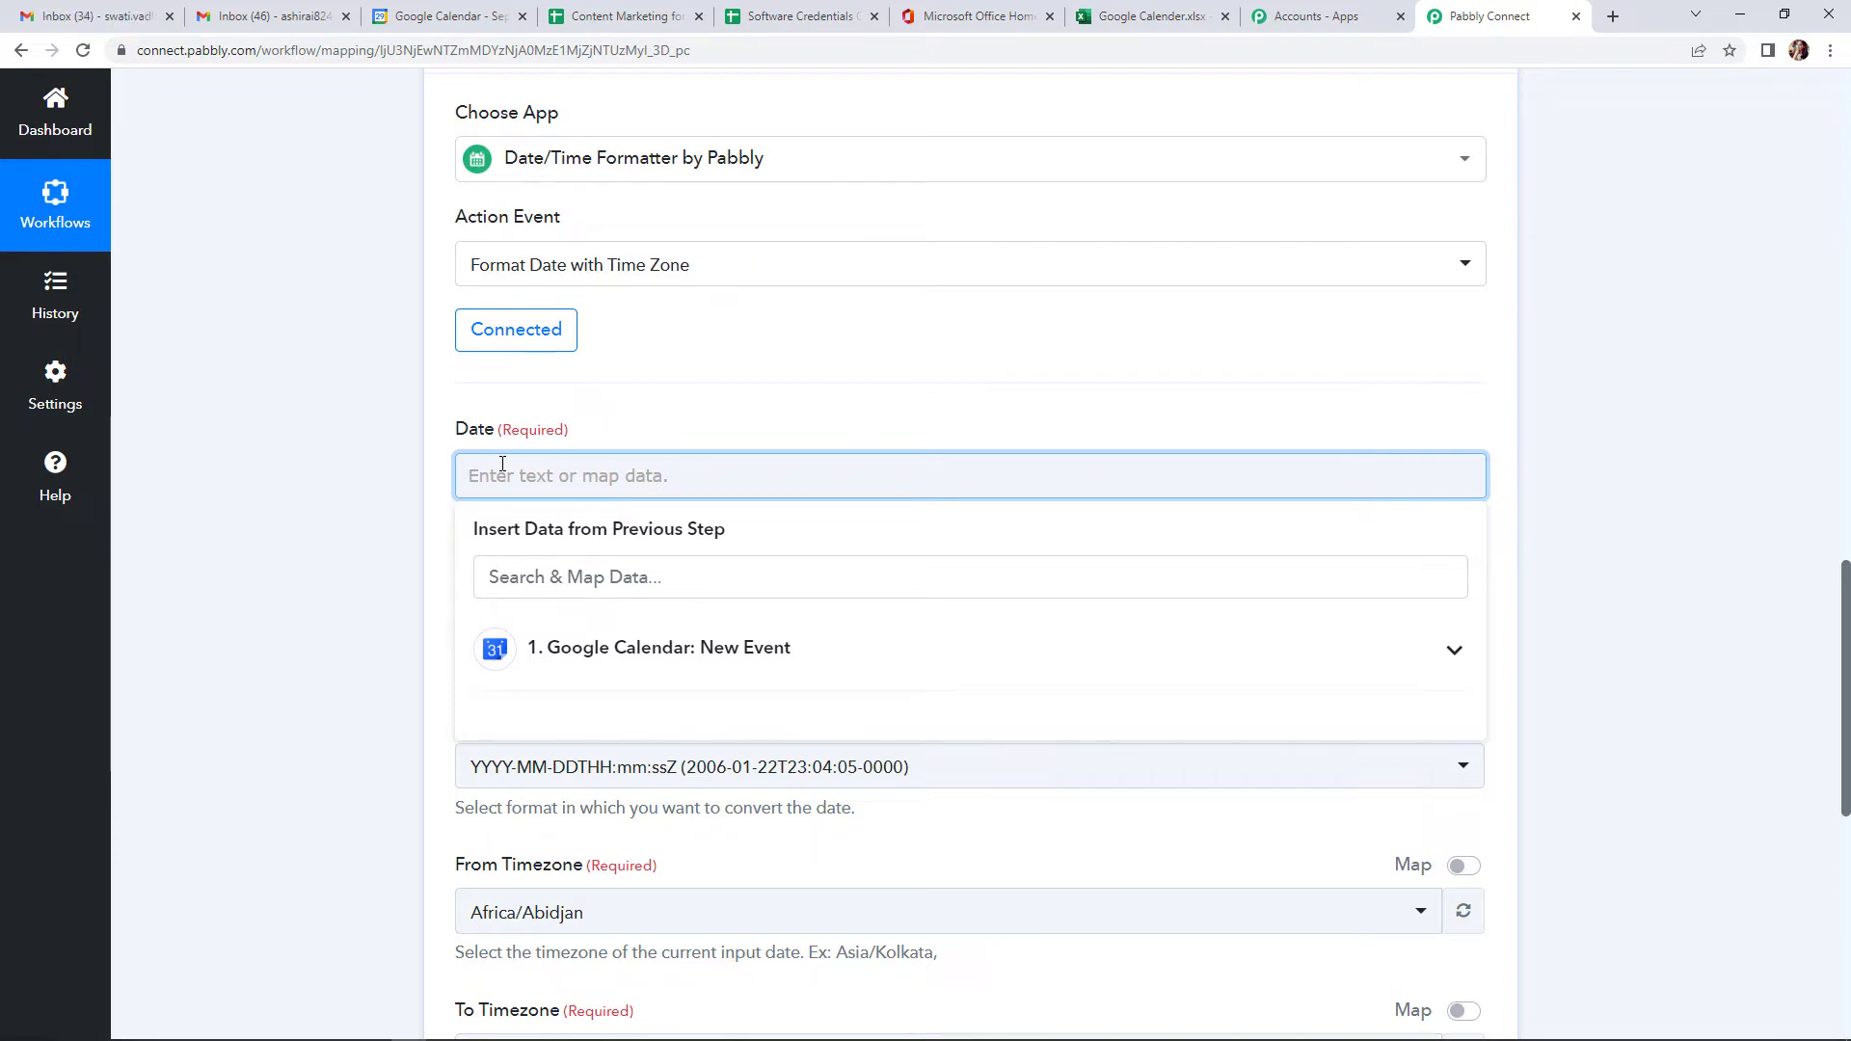
{"action": "scroll", "coordinate": [367, 547], "scroll_direction": "down", "scroll_amount": 3}
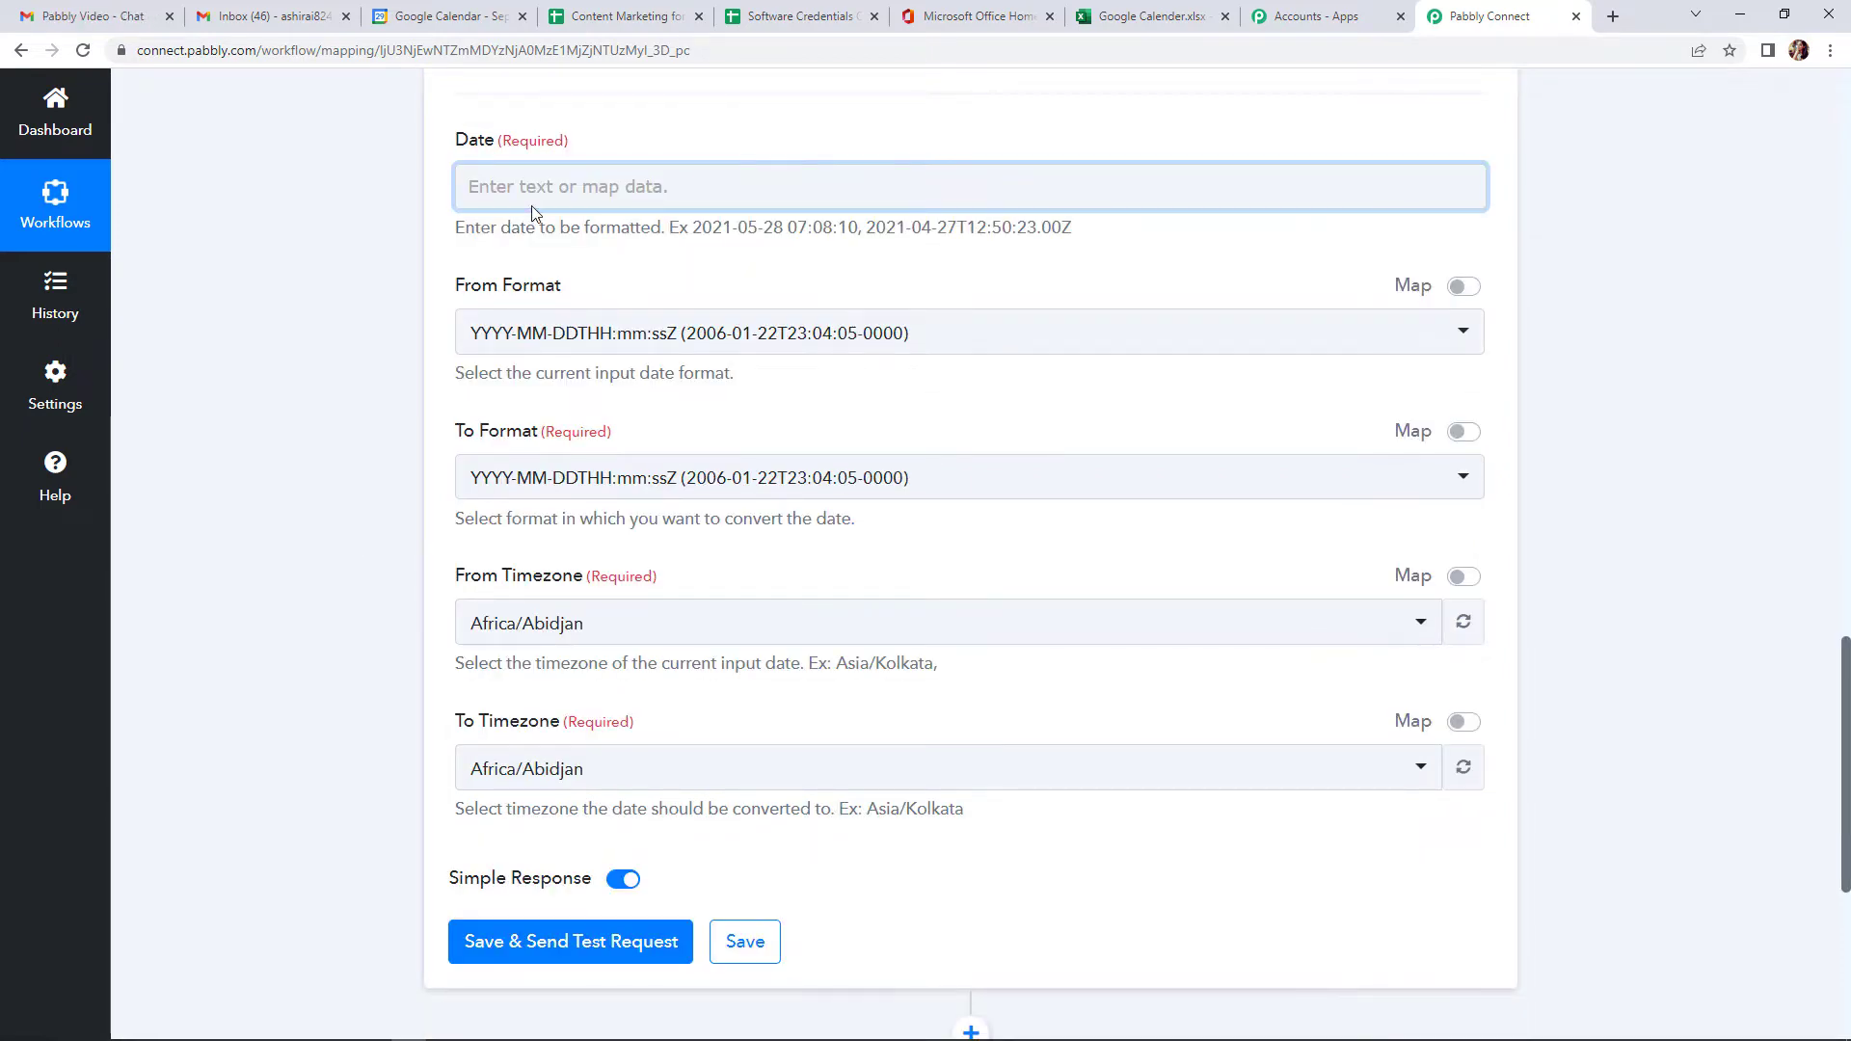
{"action": "left_click", "coordinate": [487, 187]}
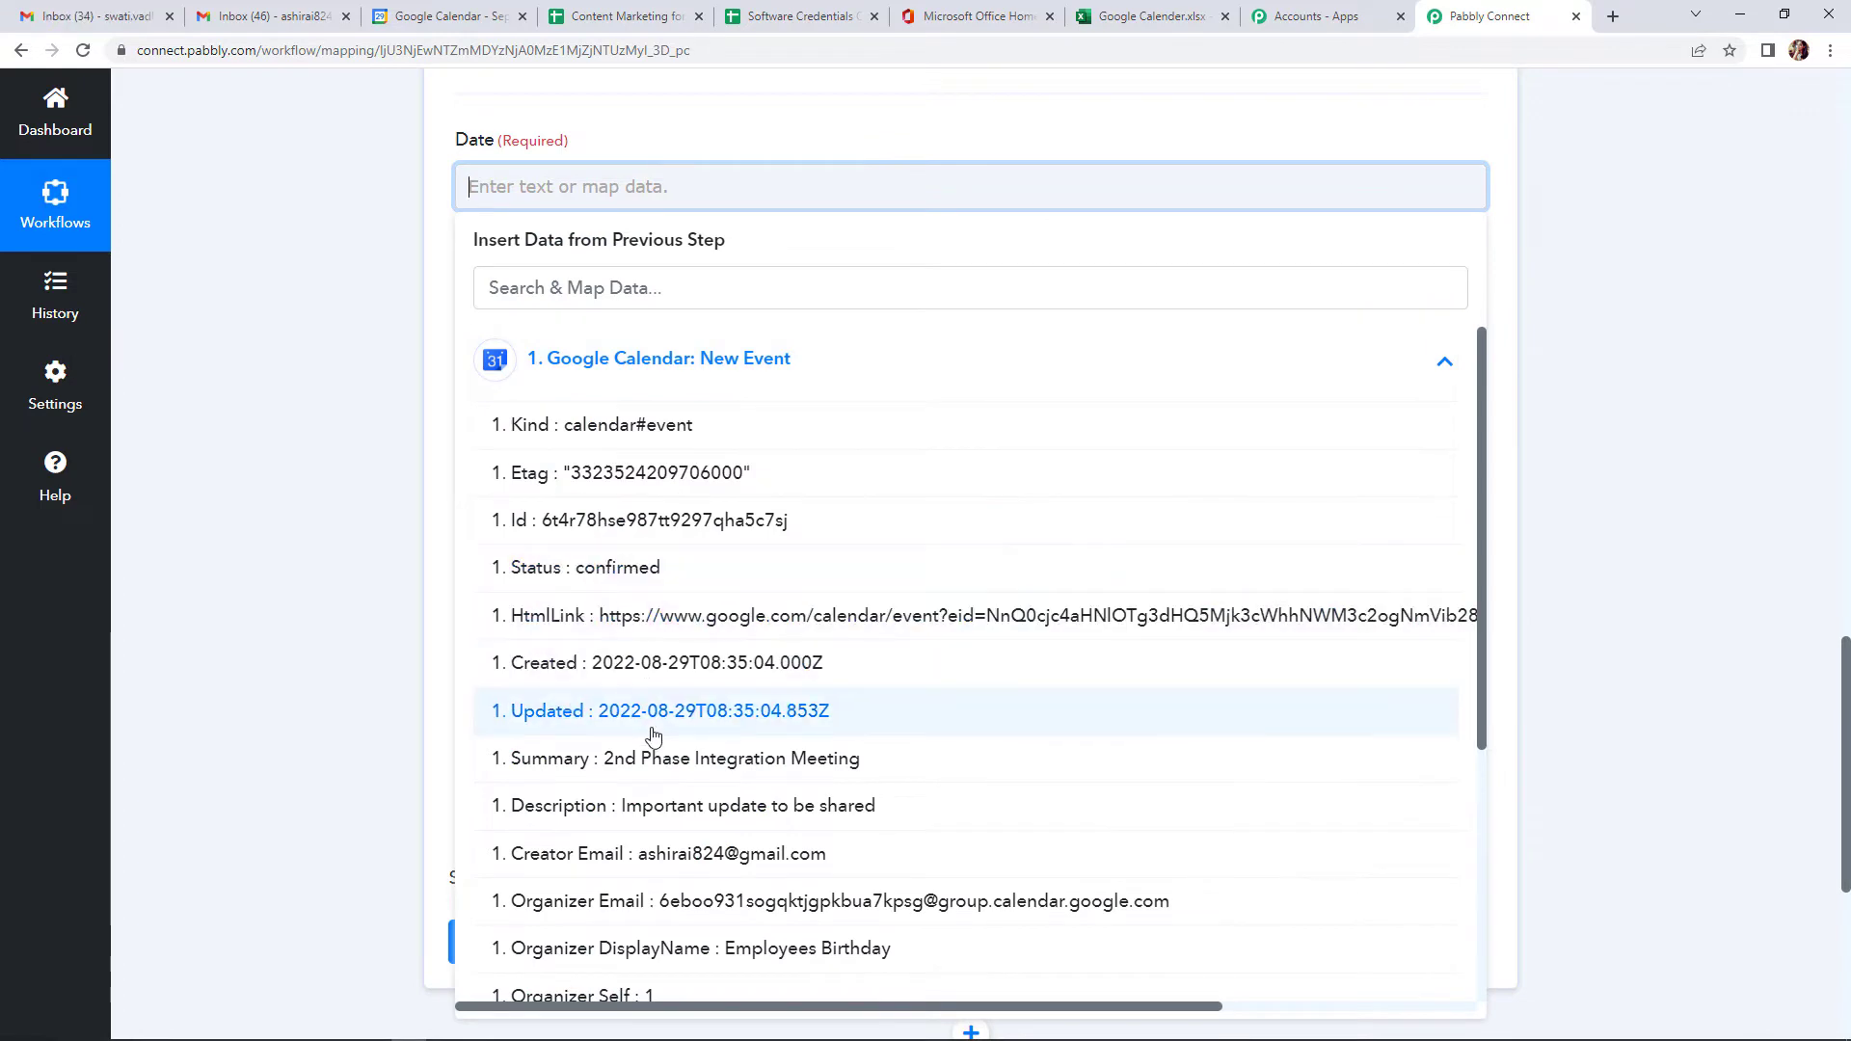
{"action": "scroll", "coordinate": [658, 896], "scroll_direction": "down", "scroll_amount": 2}
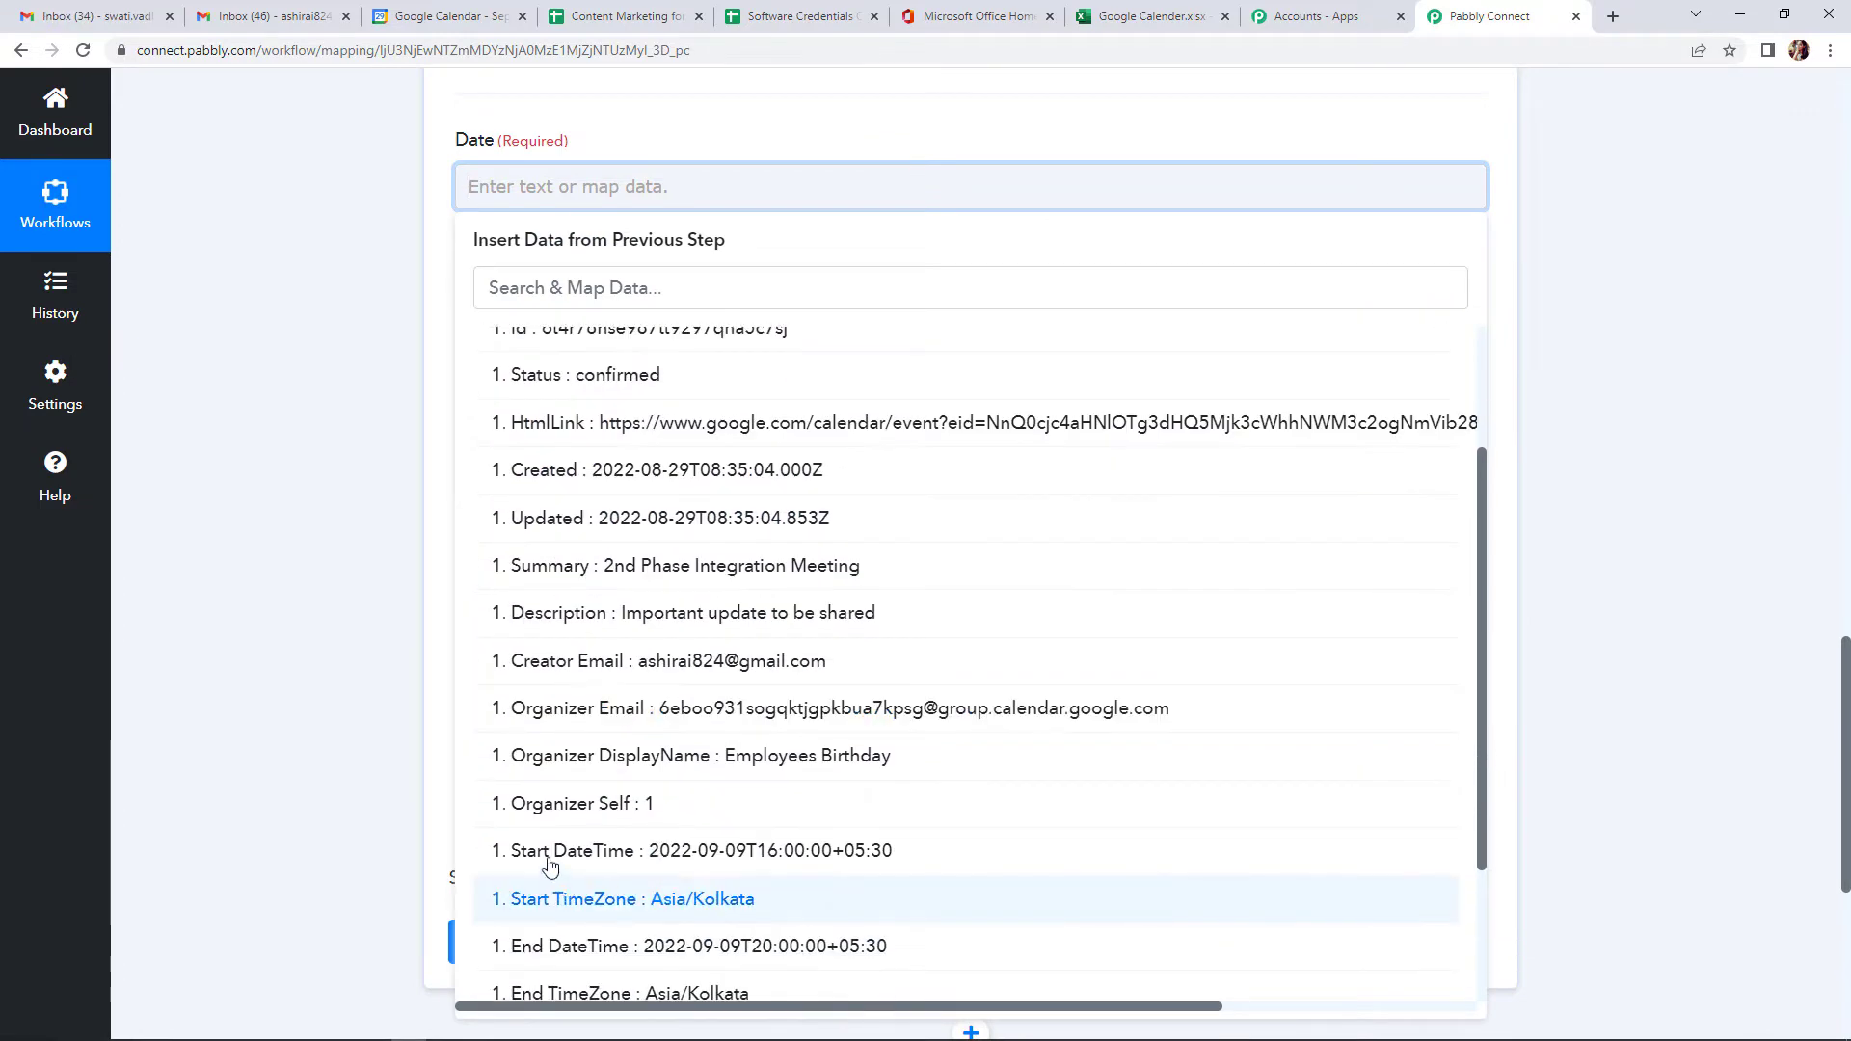
{"action": "left_click", "coordinate": [748, 850]}
{"action": "left_click", "coordinate": [429, 357]}
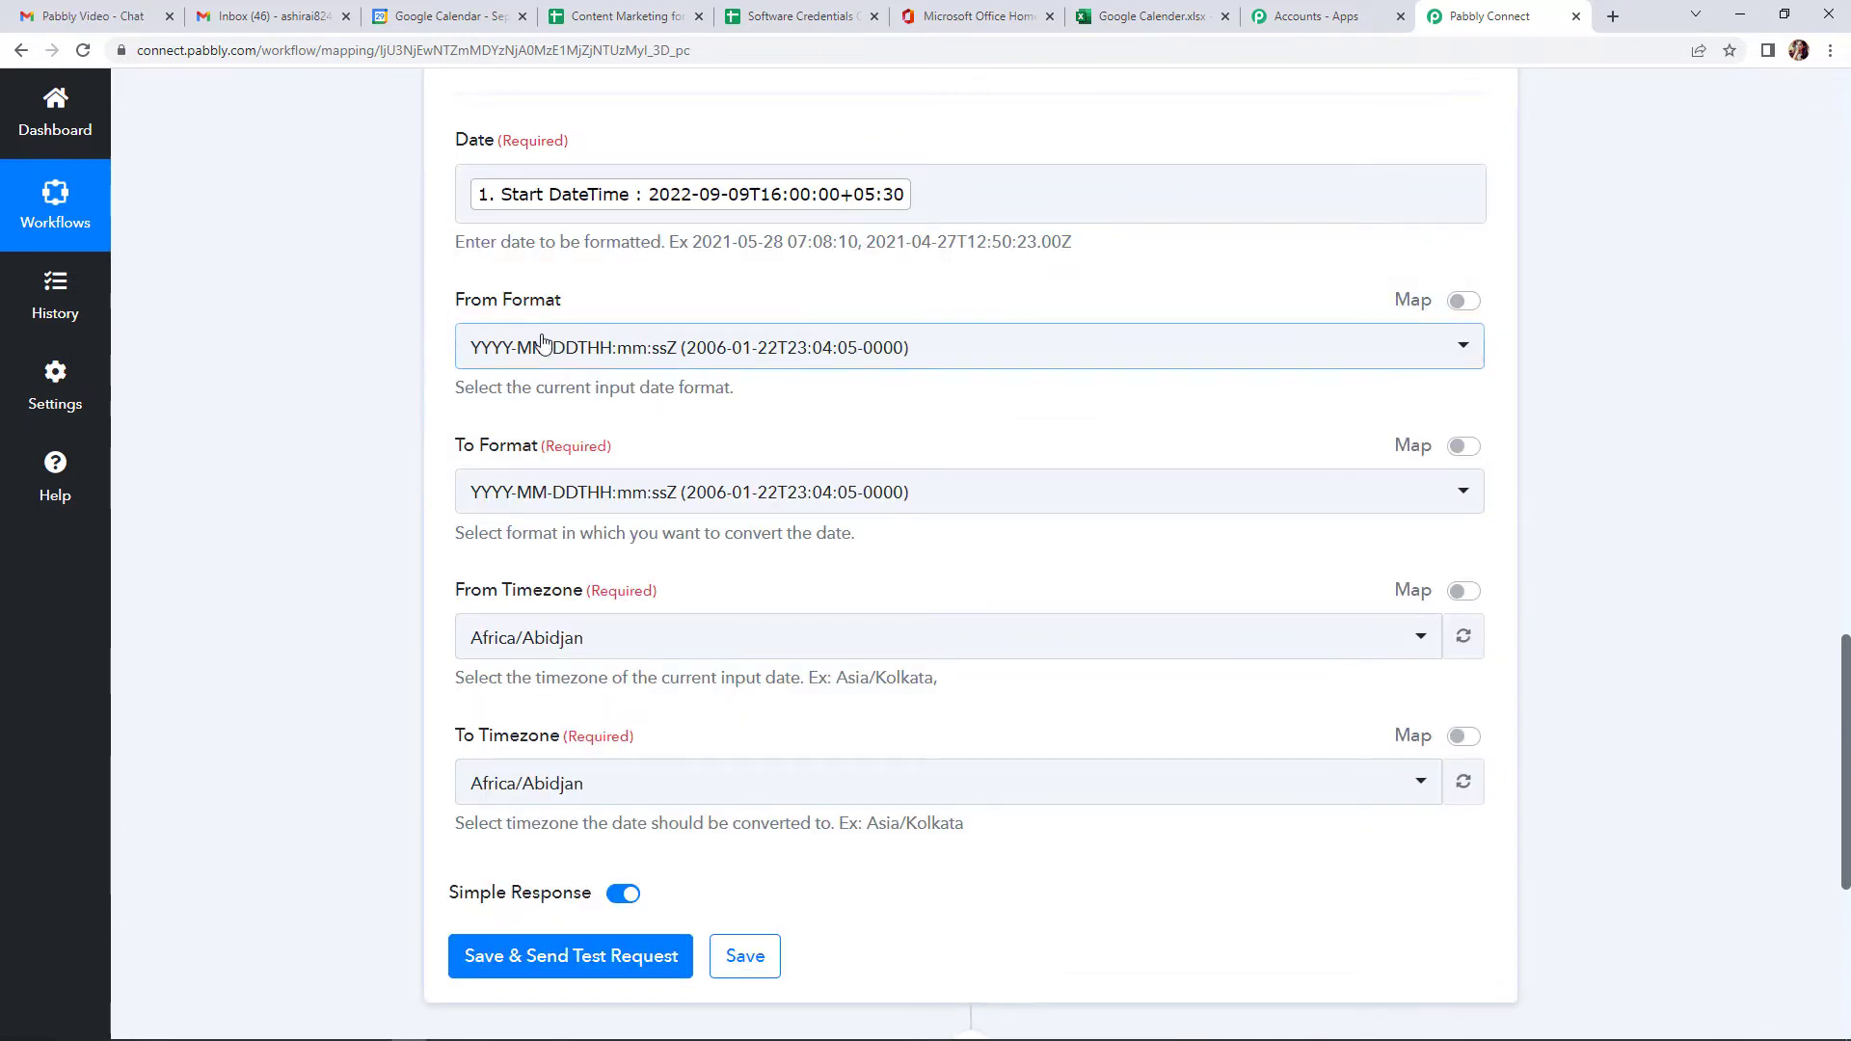
Set the formatter's To Format to DD/MM/YYYY hh:mm:ss A and both its From and To Timezone to Asia/Kolkata
{"action": "left_click", "coordinate": [490, 491]}
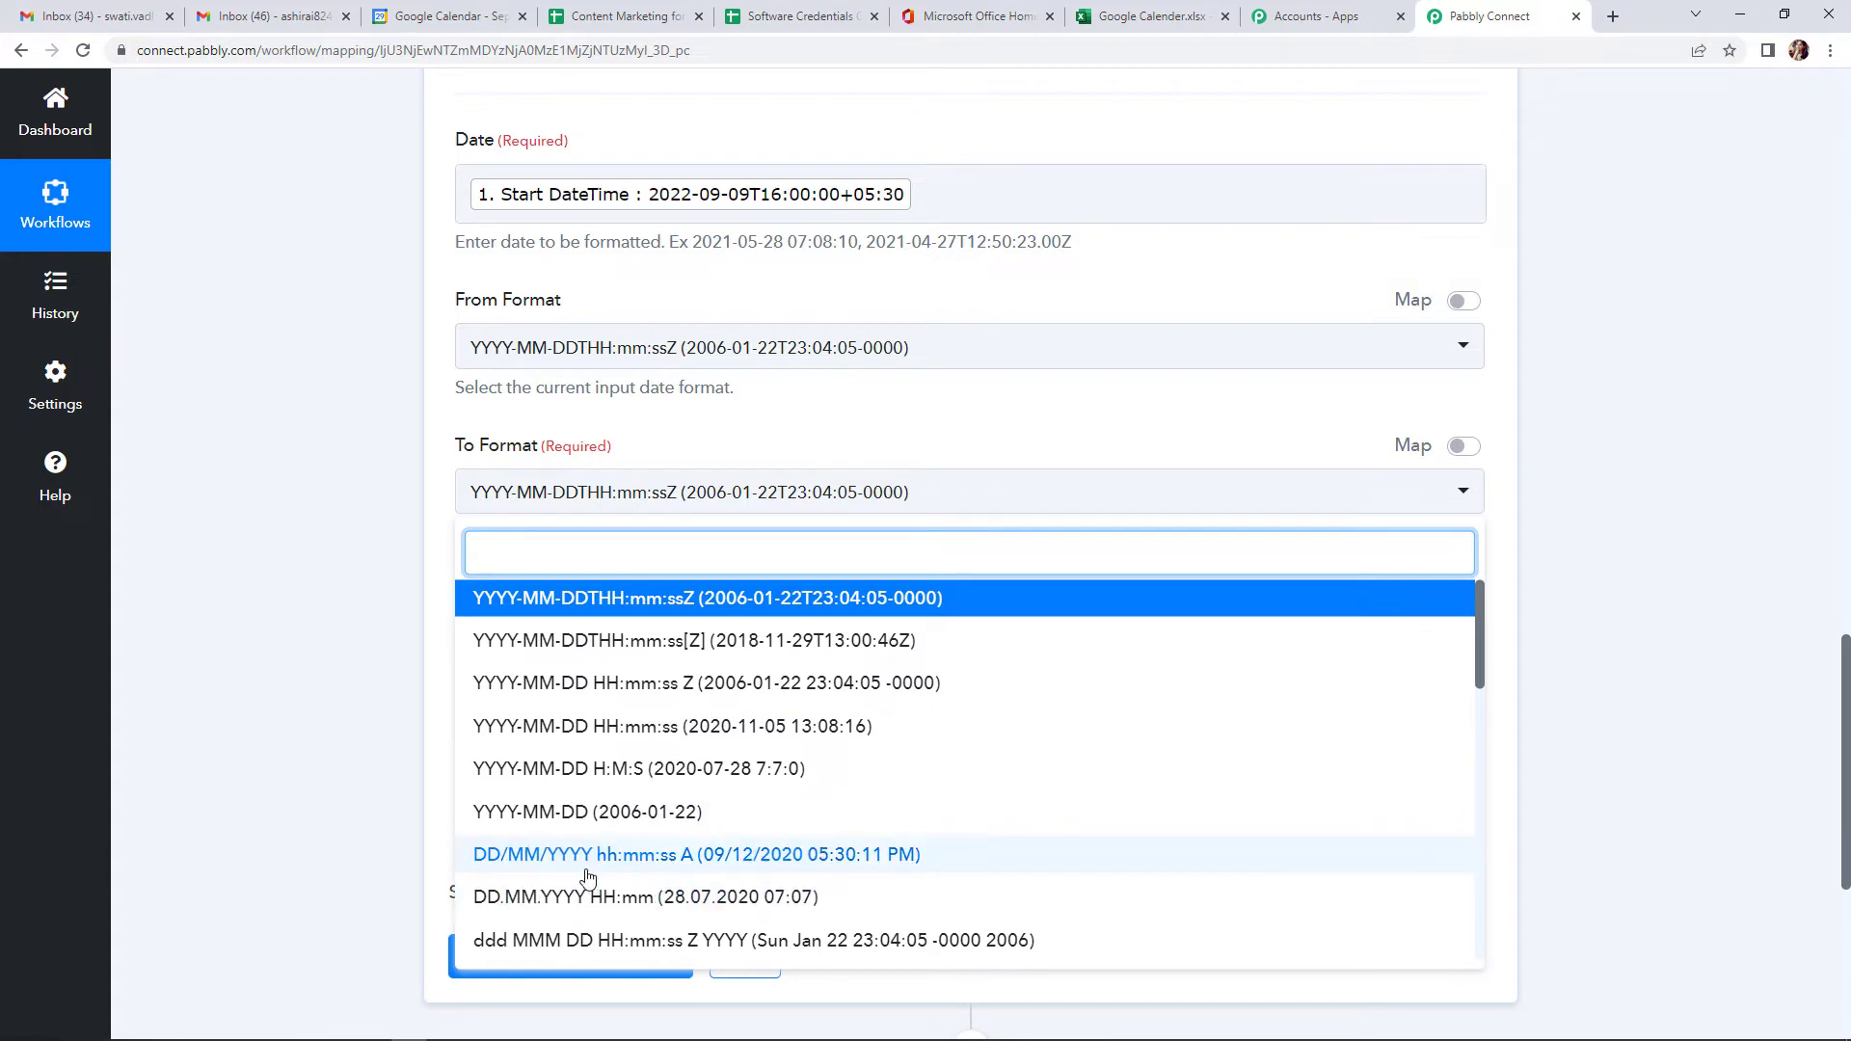
{"action": "left_click", "coordinate": [845, 861]}
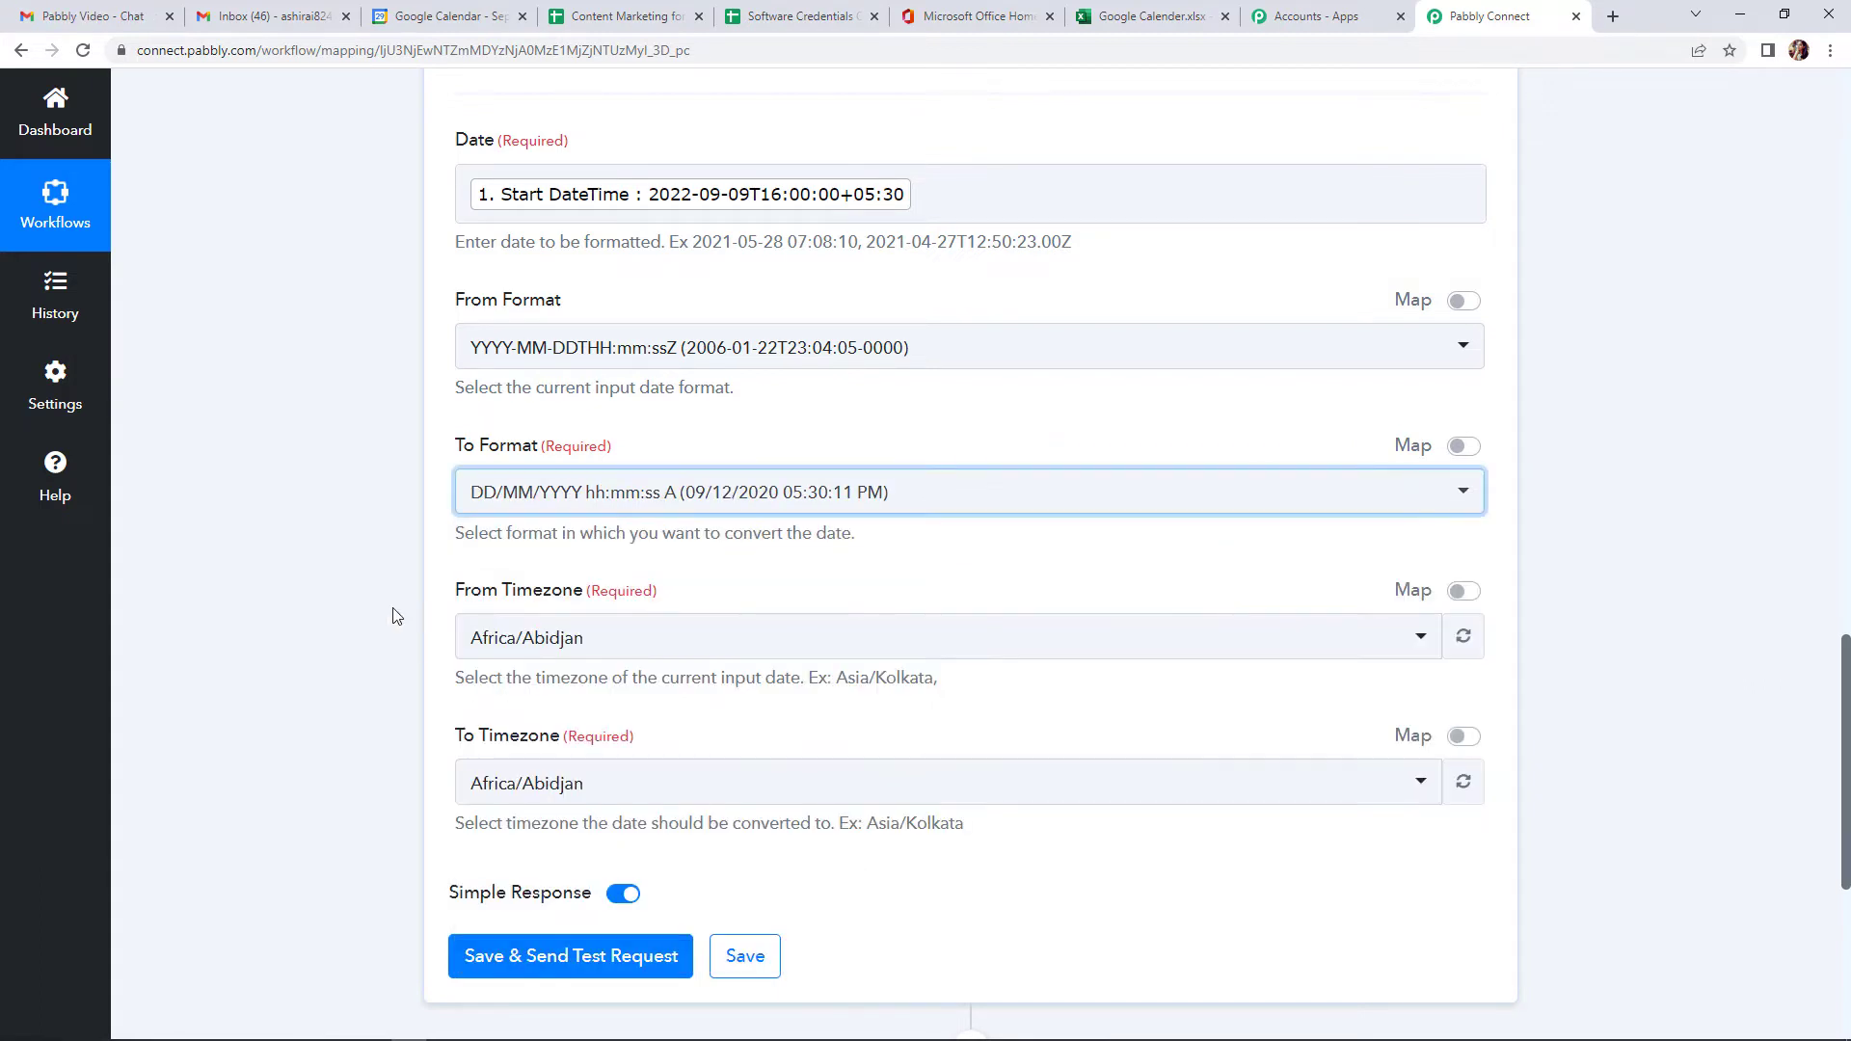
{"action": "scroll", "coordinate": [372, 575], "scroll_direction": "down", "scroll_amount": 2}
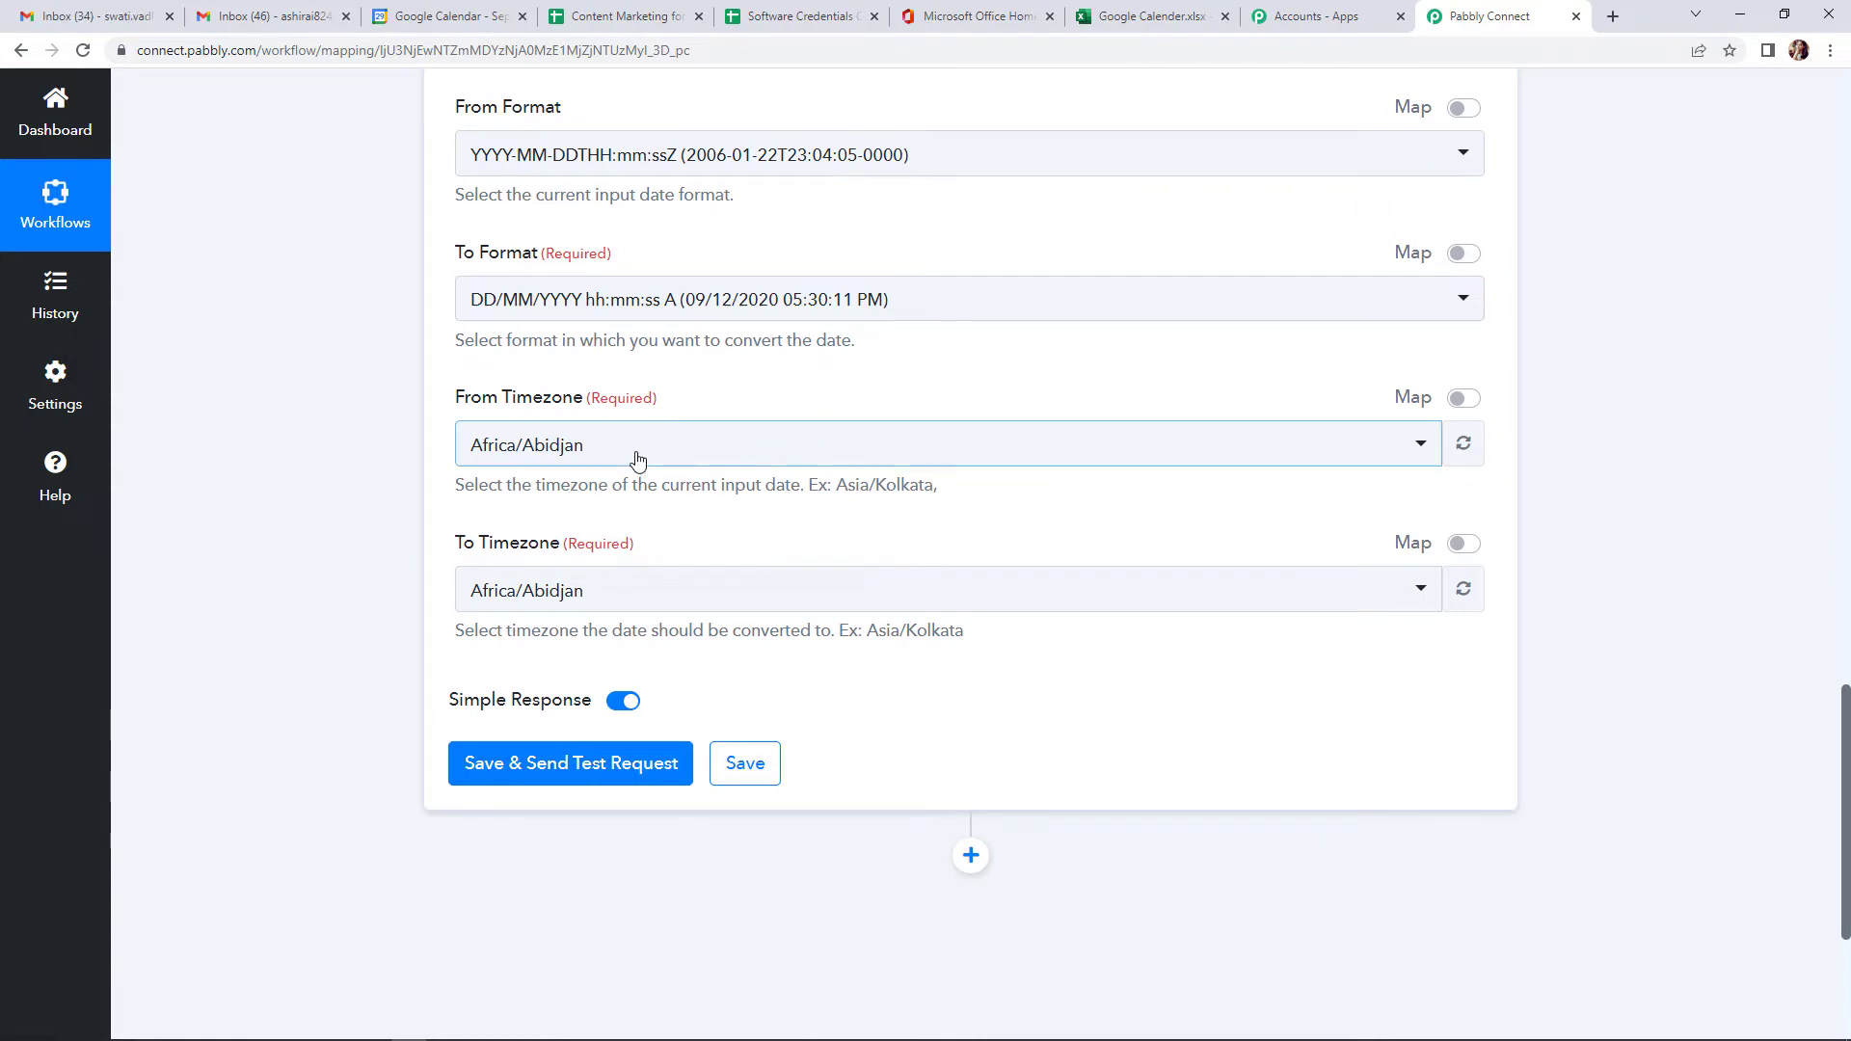
{"action": "left_click", "coordinate": [636, 459]}
{"action": "type", "text": "asia"}
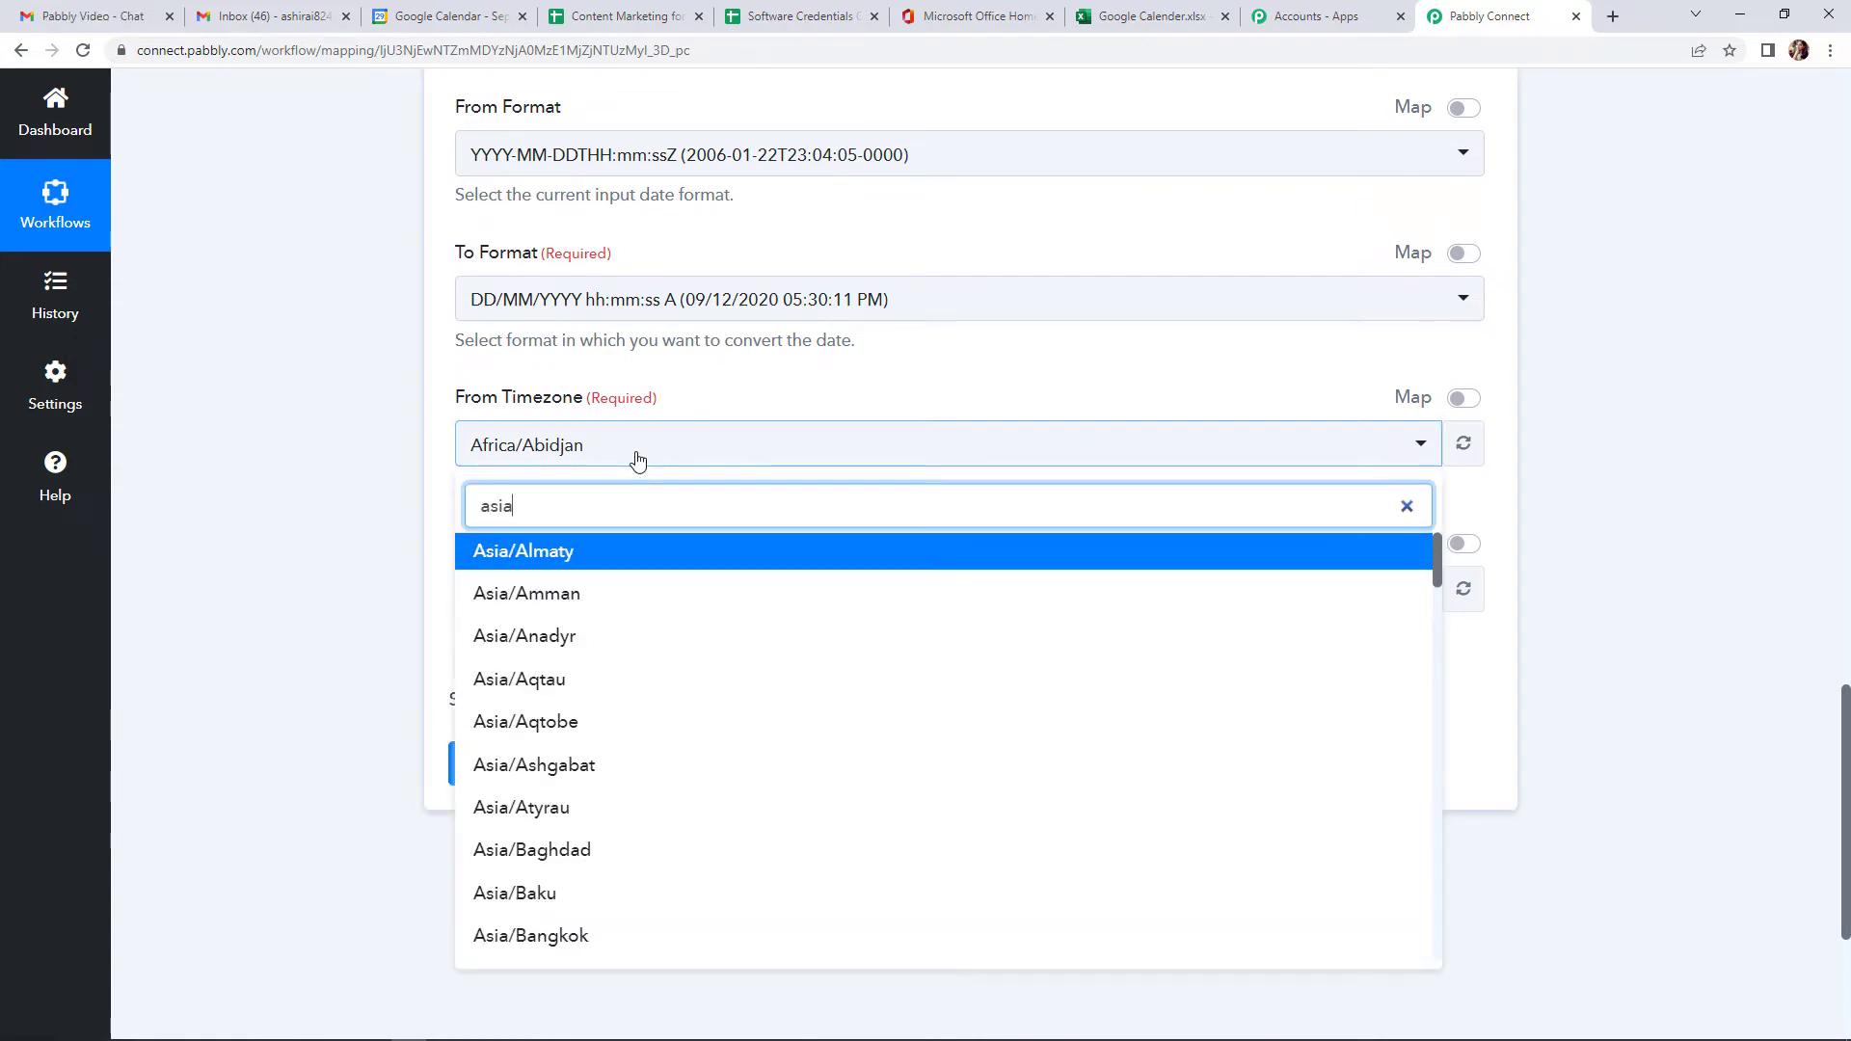
{"action": "type", "text": "/kol"}
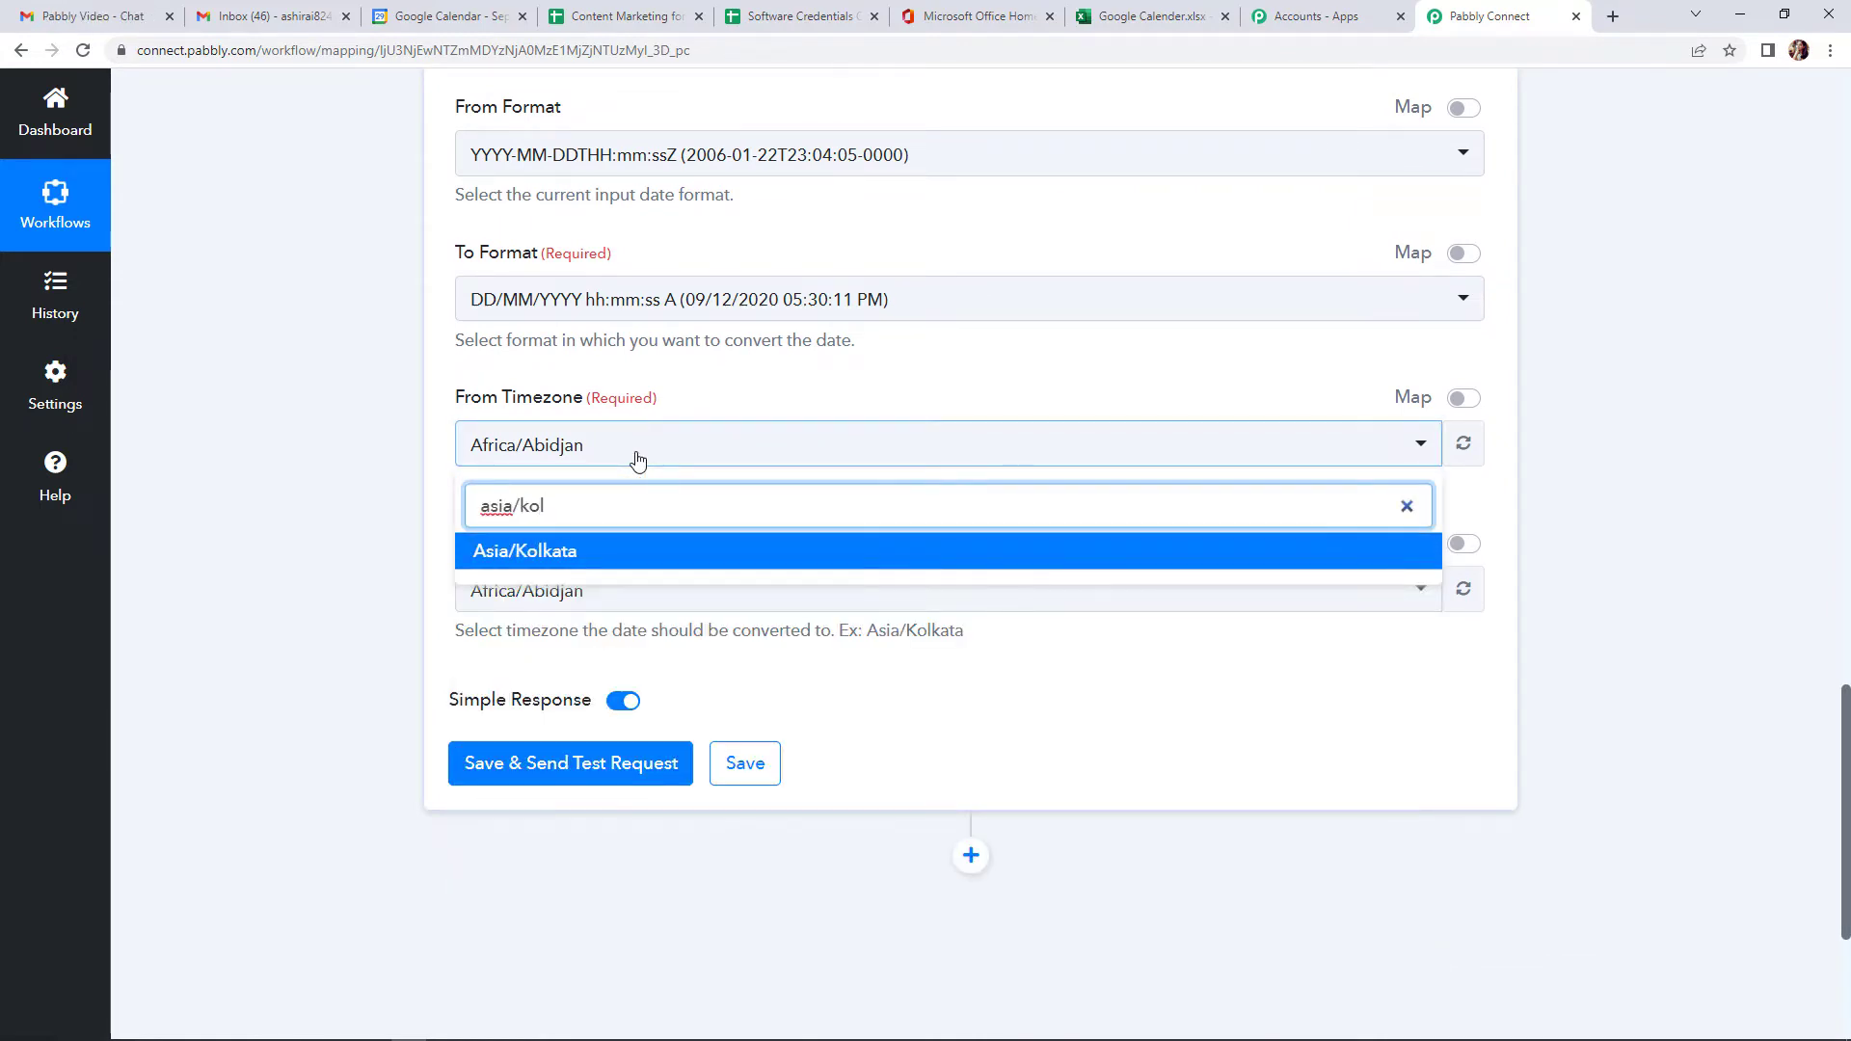
{"action": "left_click", "coordinate": [604, 558]}
{"action": "left_click", "coordinate": [516, 609]}
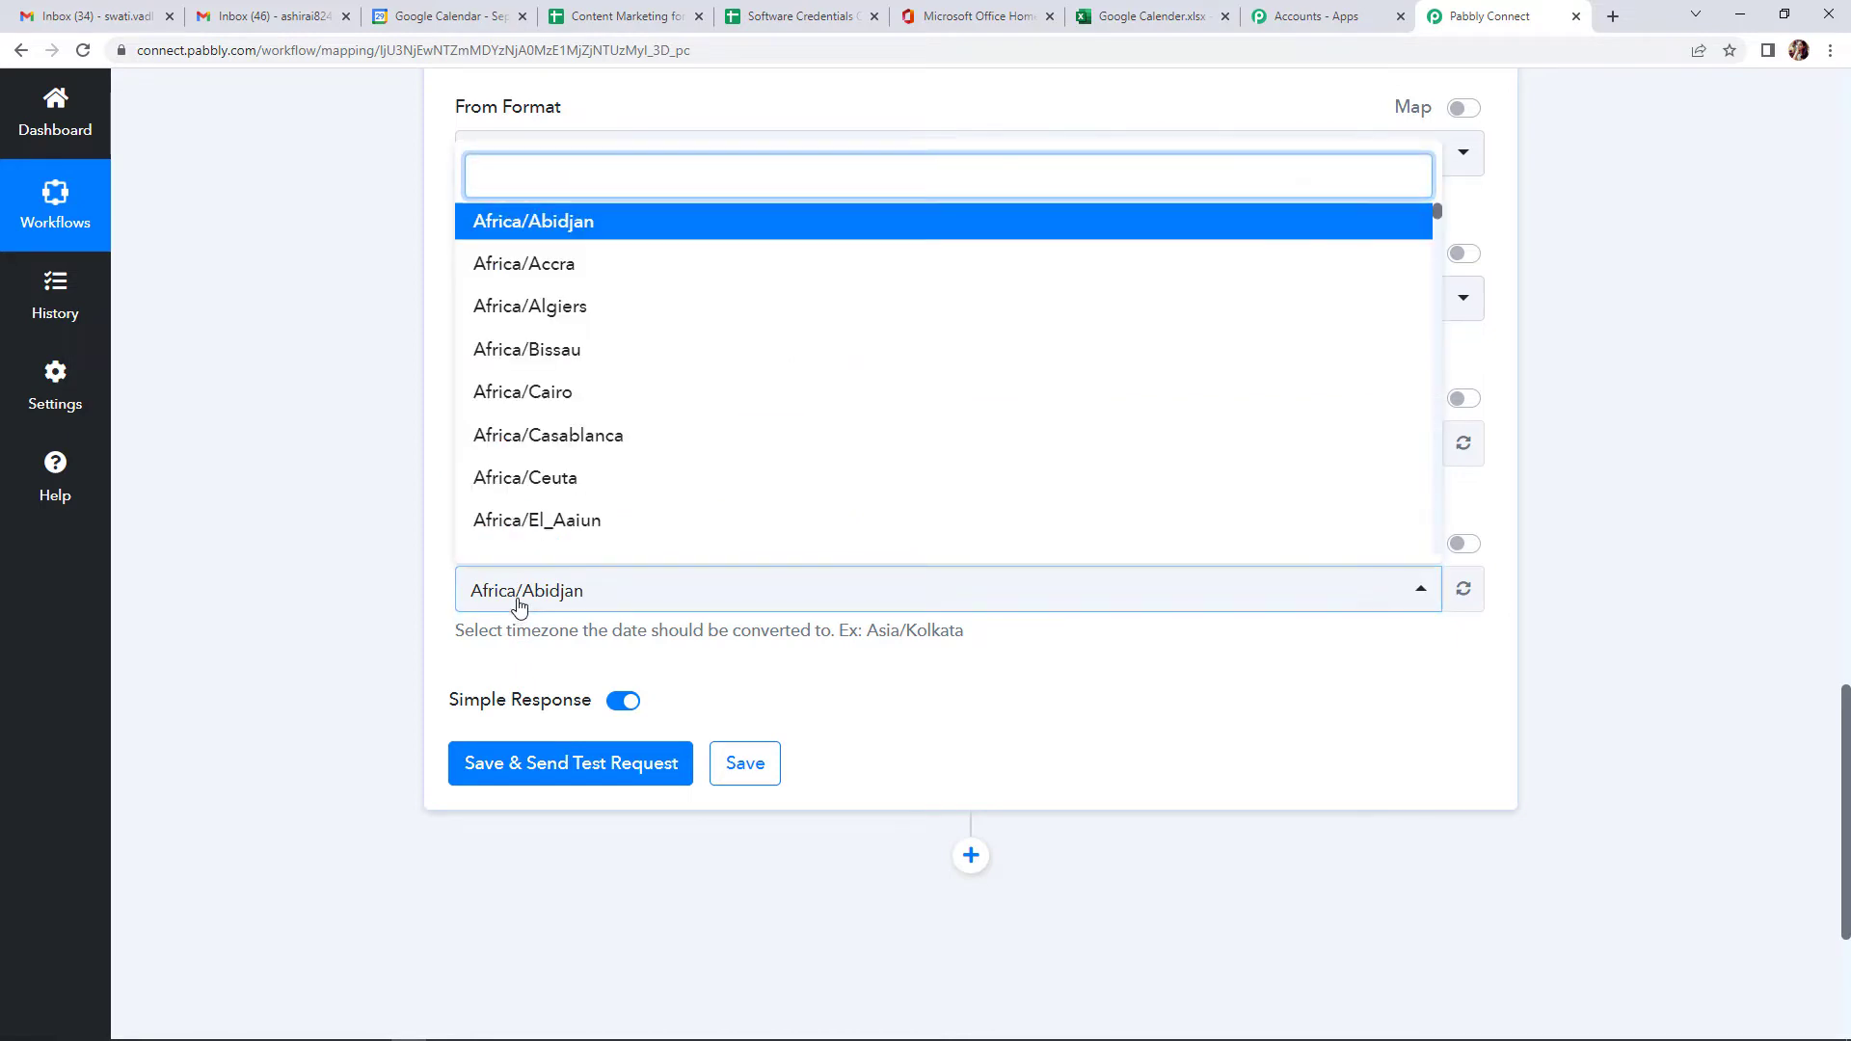
{"action": "type", "text": "asia/kol"}
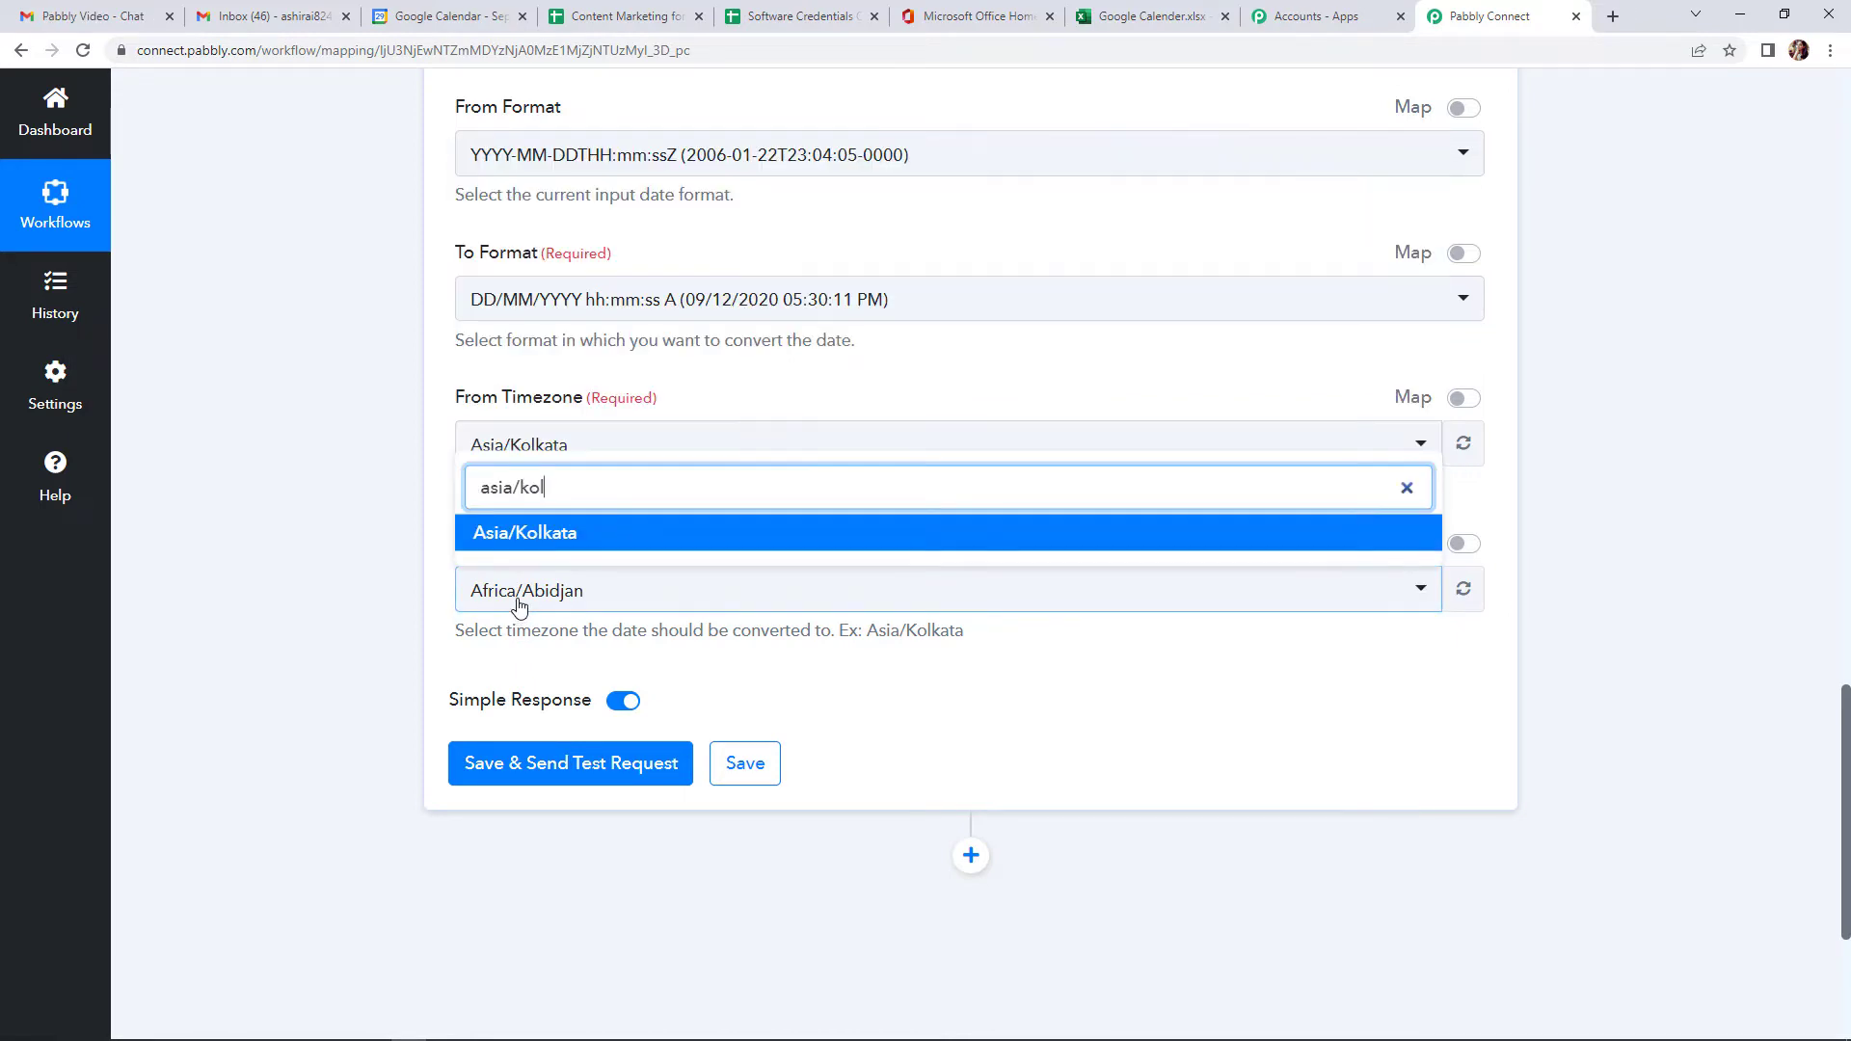
{"action": "left_click", "coordinate": [571, 714]}
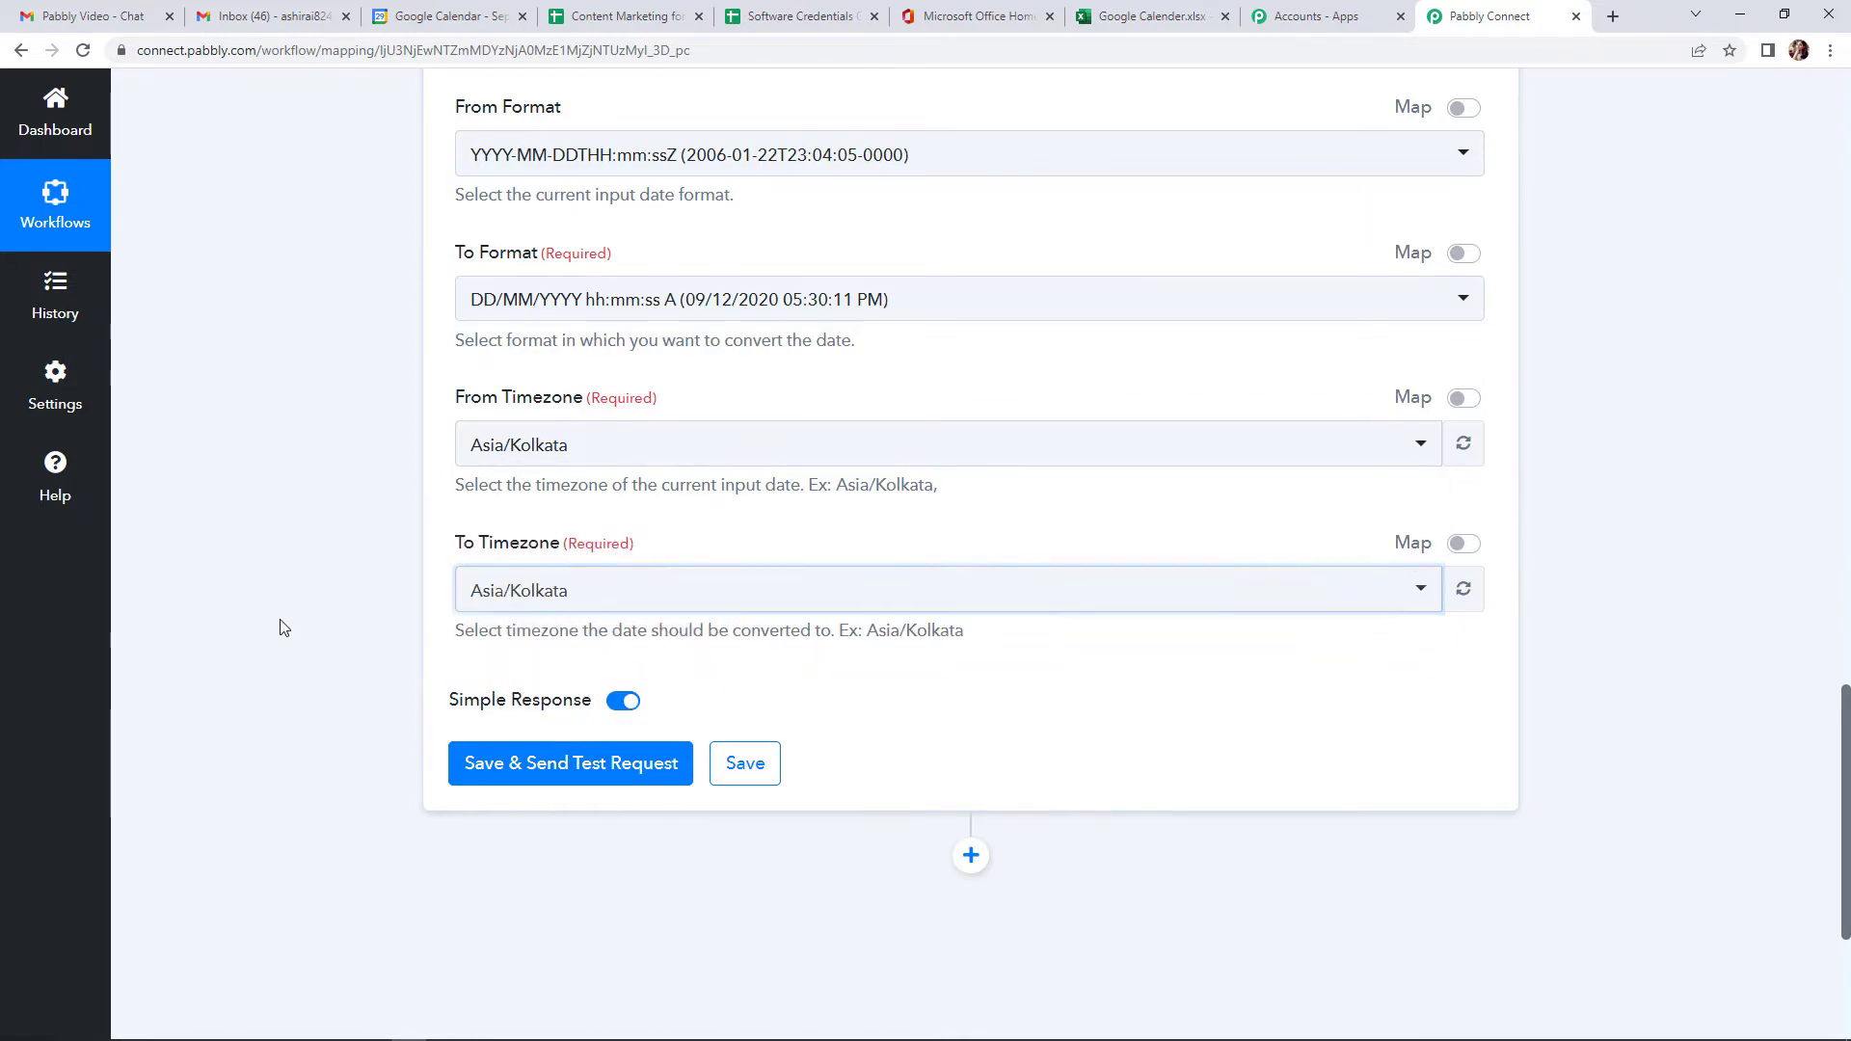
Save the start date-time formatter step, send its test request and check the response received
{"action": "left_click", "coordinate": [541, 761]}
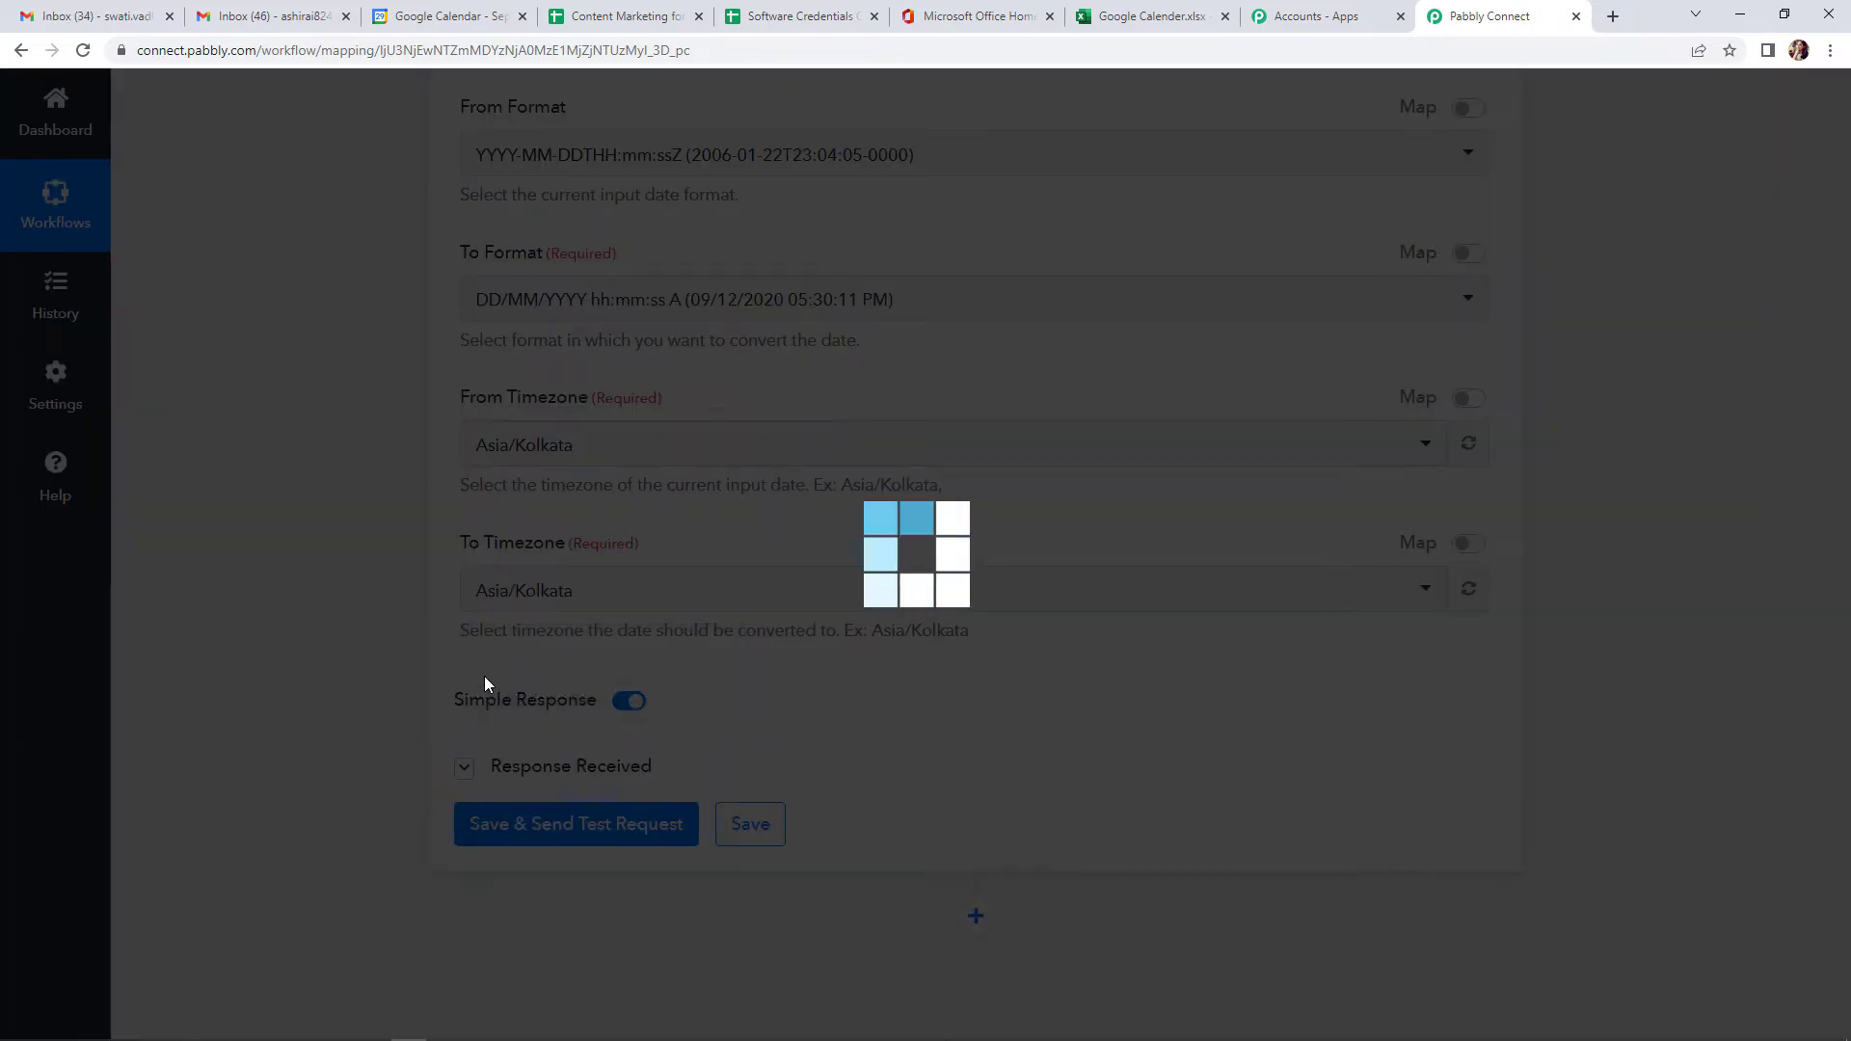
{"action": "scroll", "coordinate": [1180, 750], "scroll_direction": "down", "scroll_amount": 3}
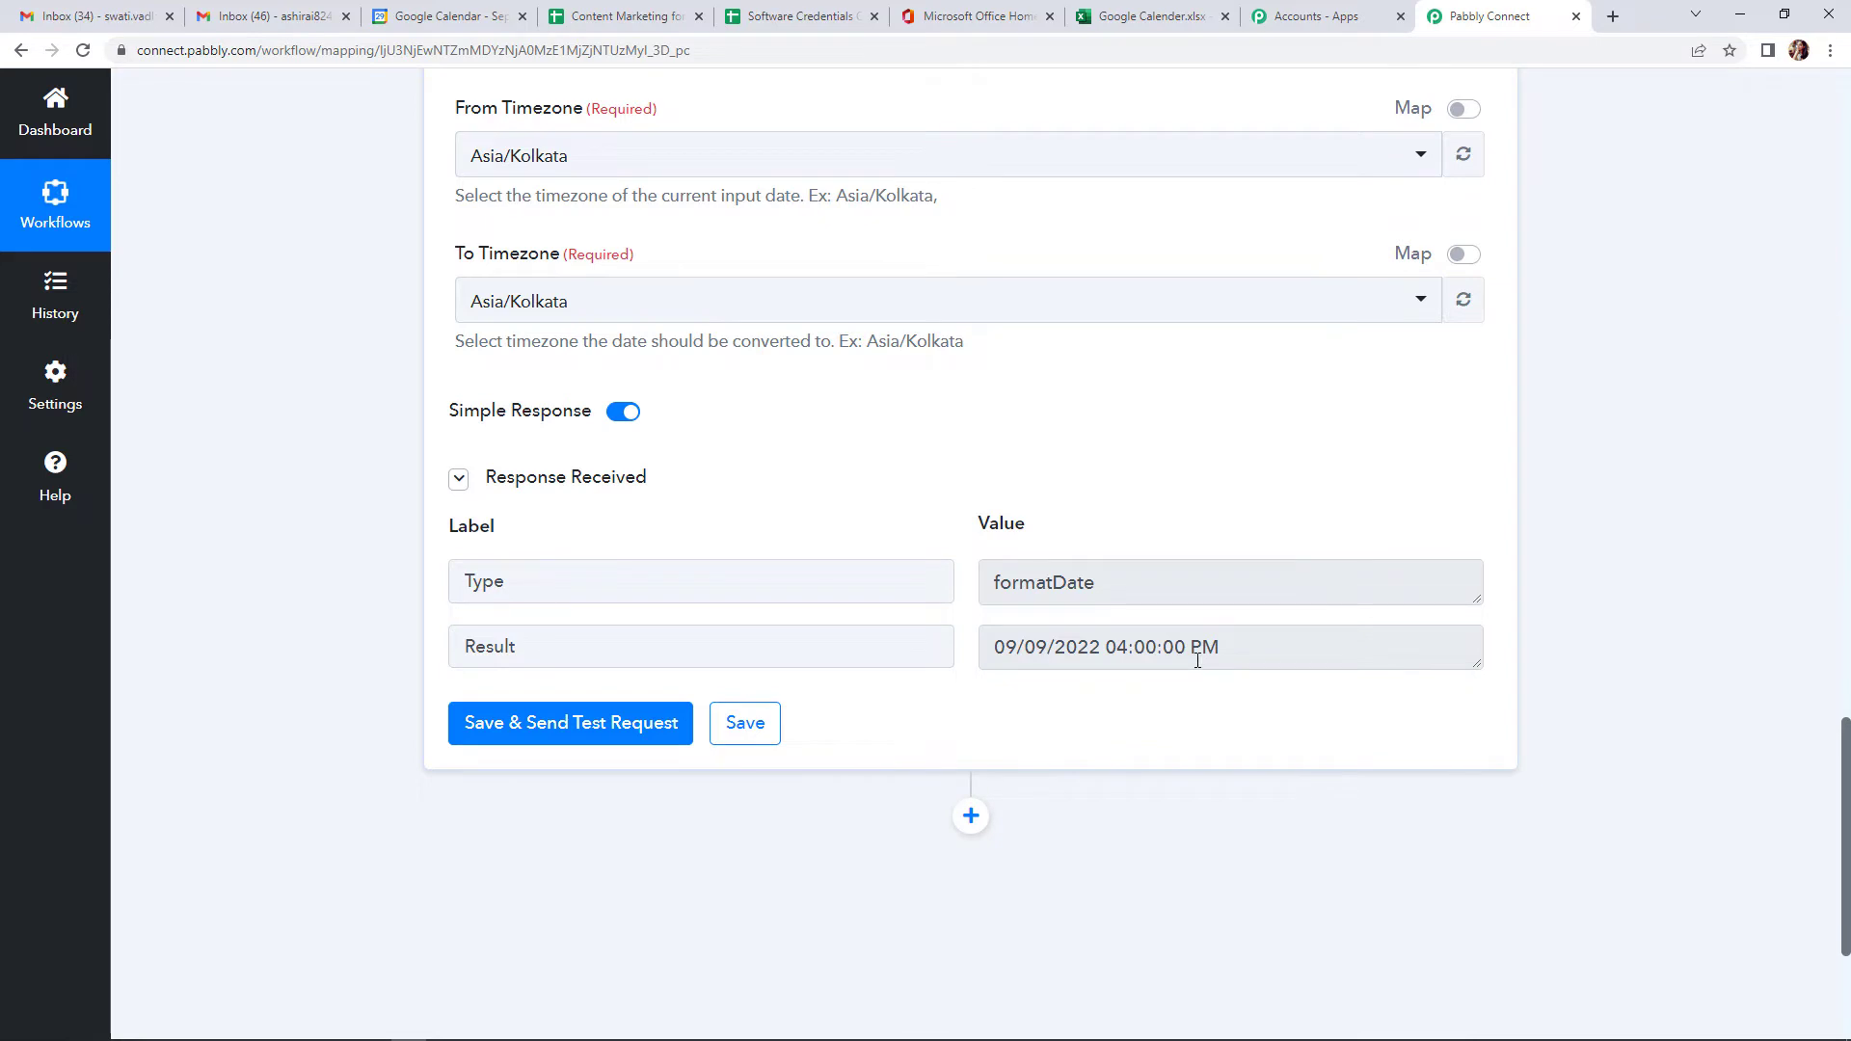
{"action": "scroll", "coordinate": [1200, 696], "scroll_direction": "down", "scroll_amount": 3}
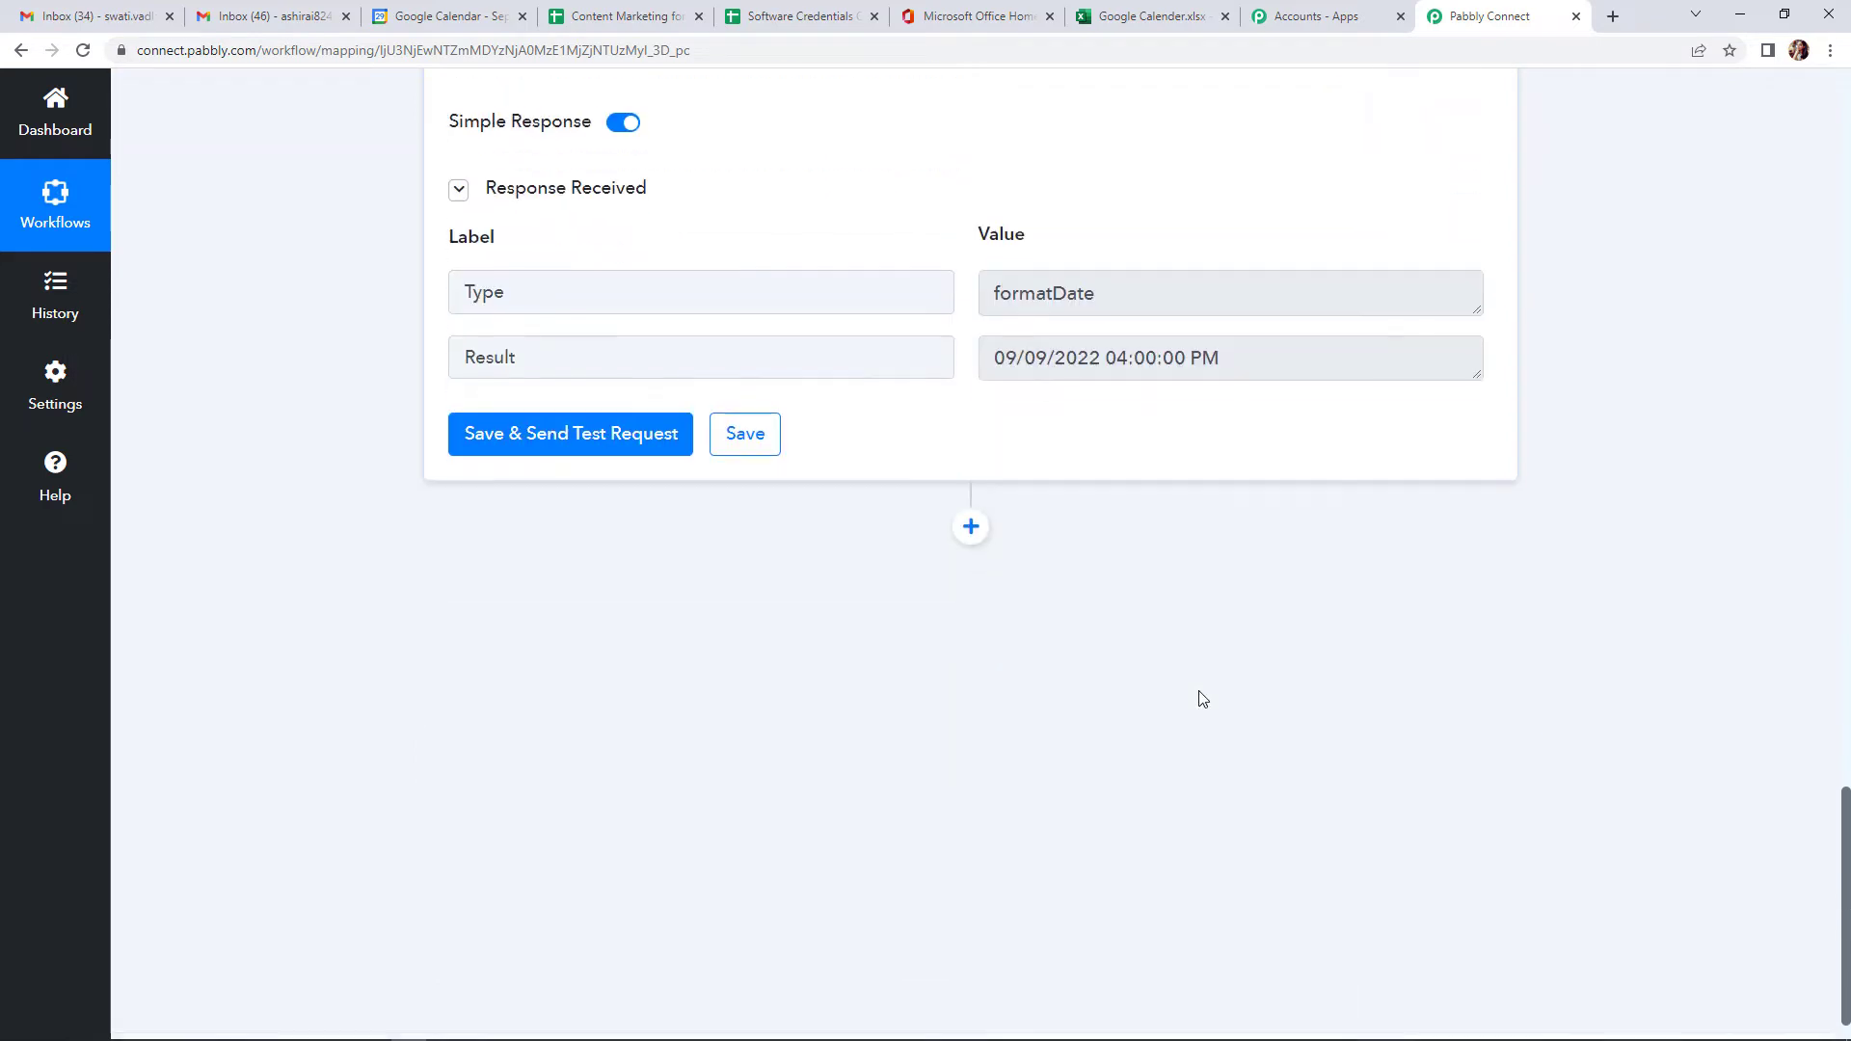
Add a second Date/Time Formatter by Pabbly action with the Format Date with Time Zone event and connect it
{"action": "left_click", "coordinate": [970, 525]}
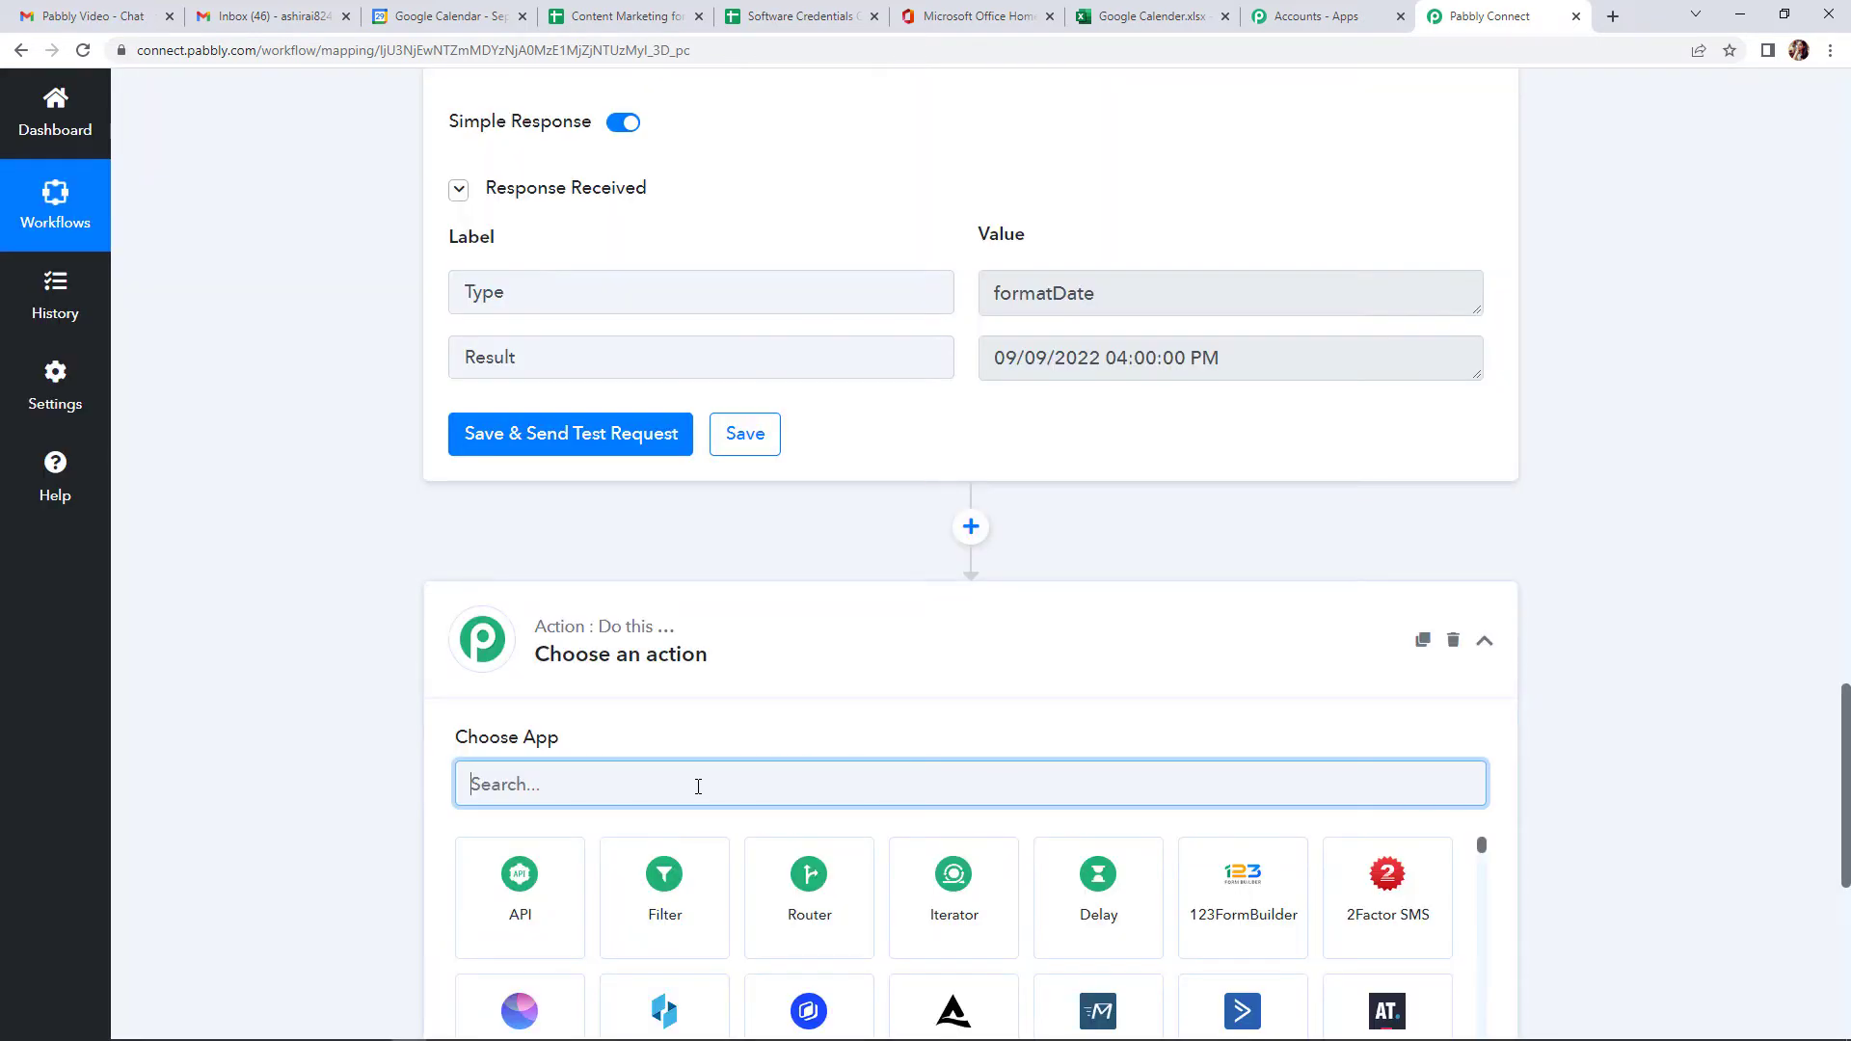
{"action": "type", "text": "date"}
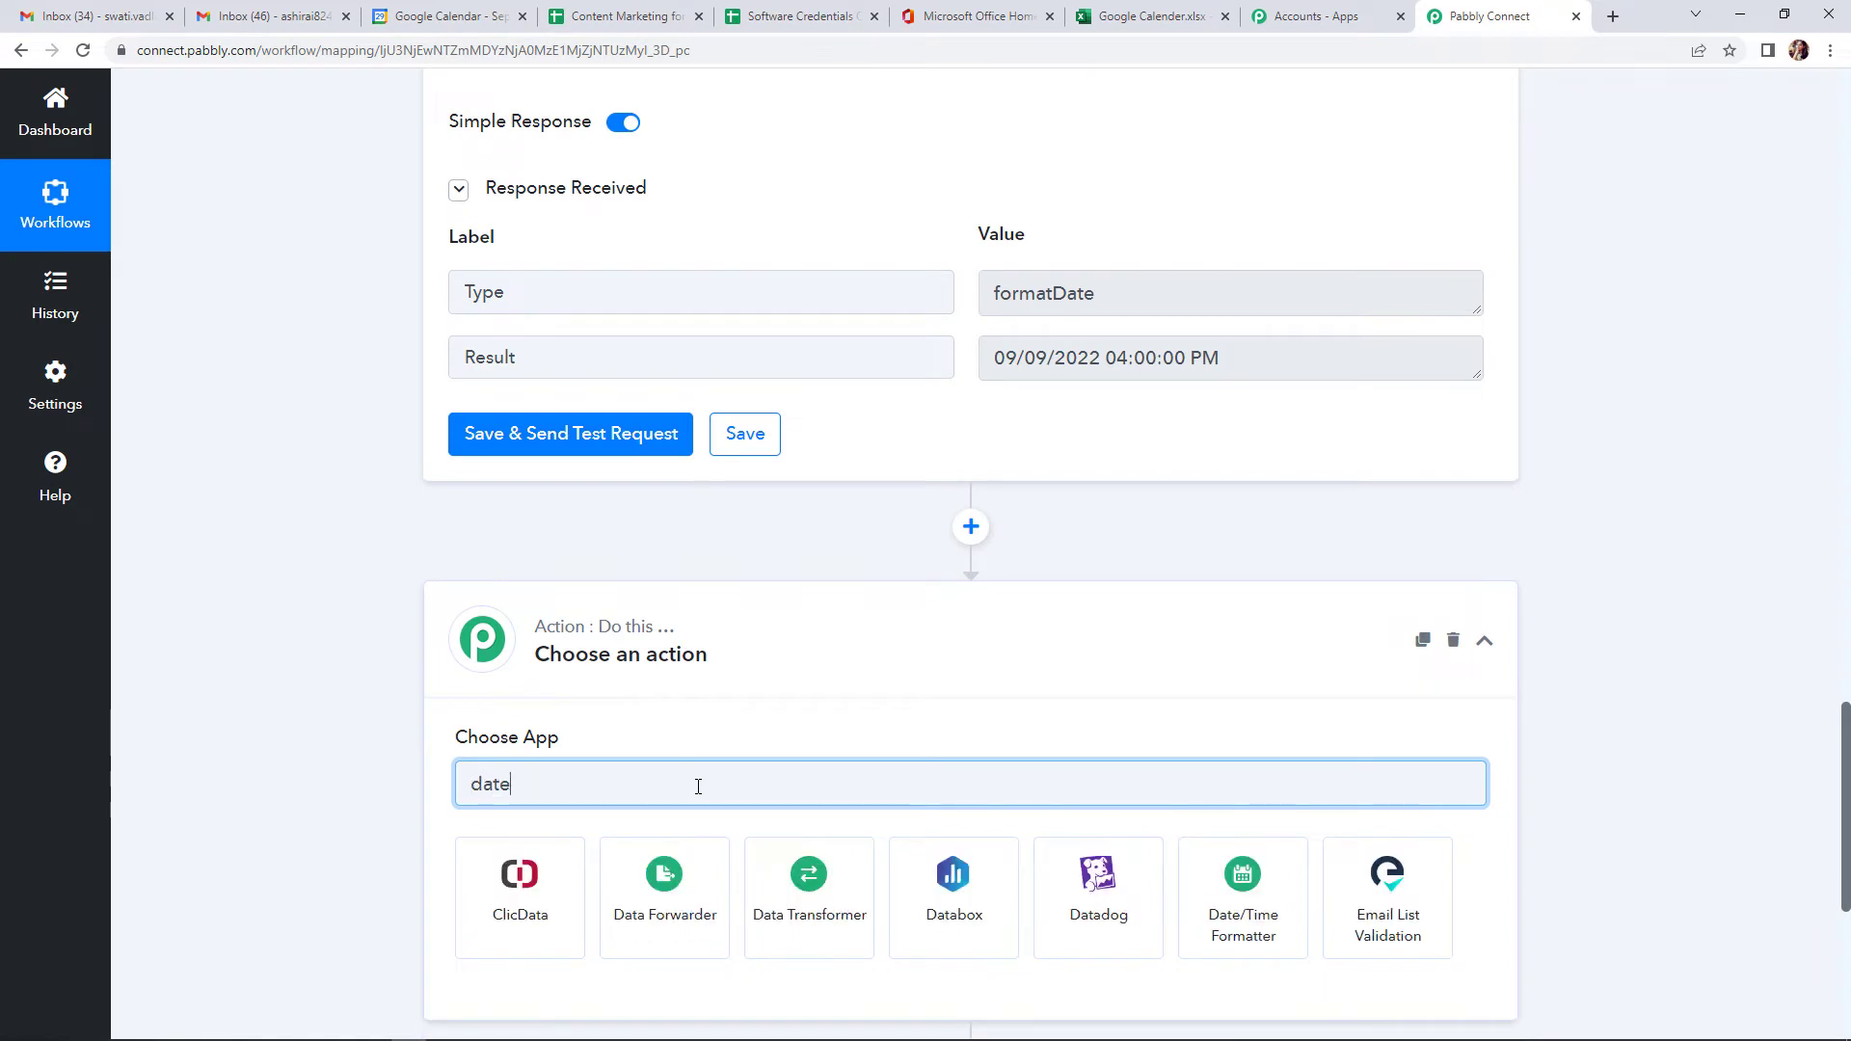
{"action": "left_click", "coordinate": [526, 897]}
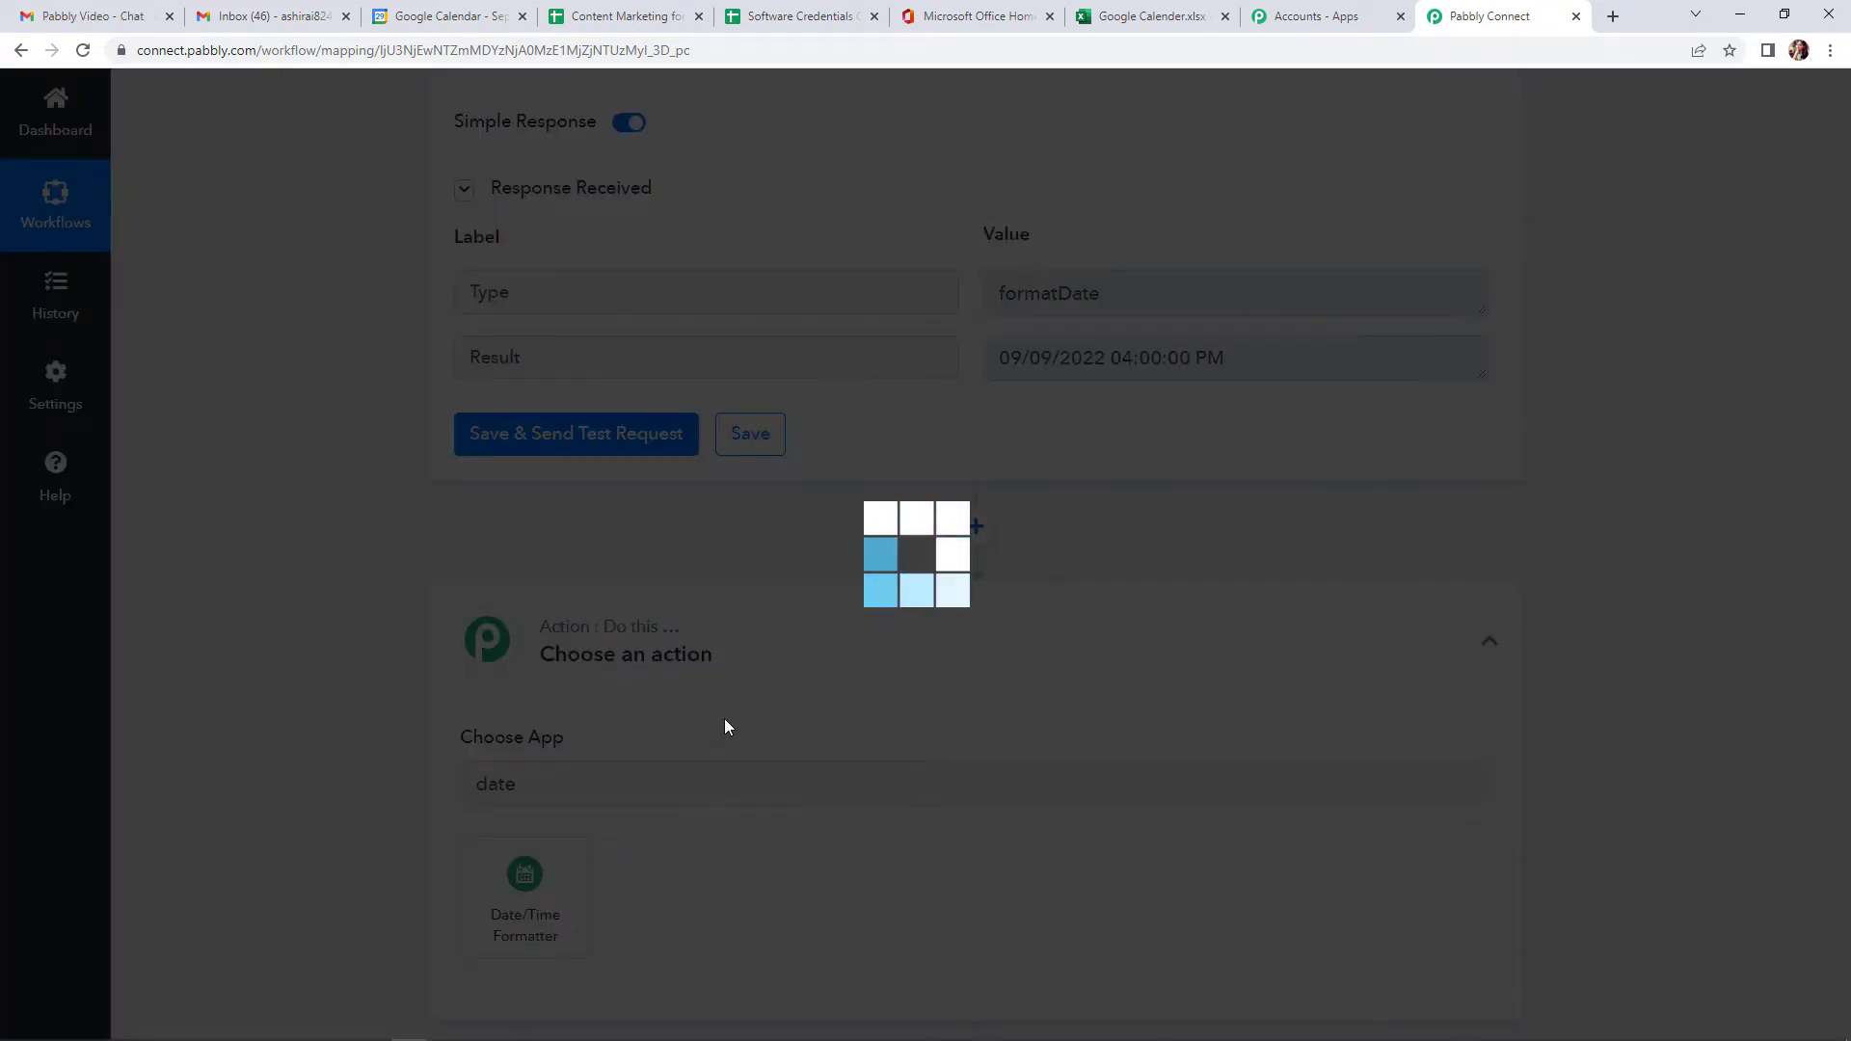
{"action": "scroll", "coordinate": [724, 723], "scroll_direction": "down", "scroll_amount": 3}
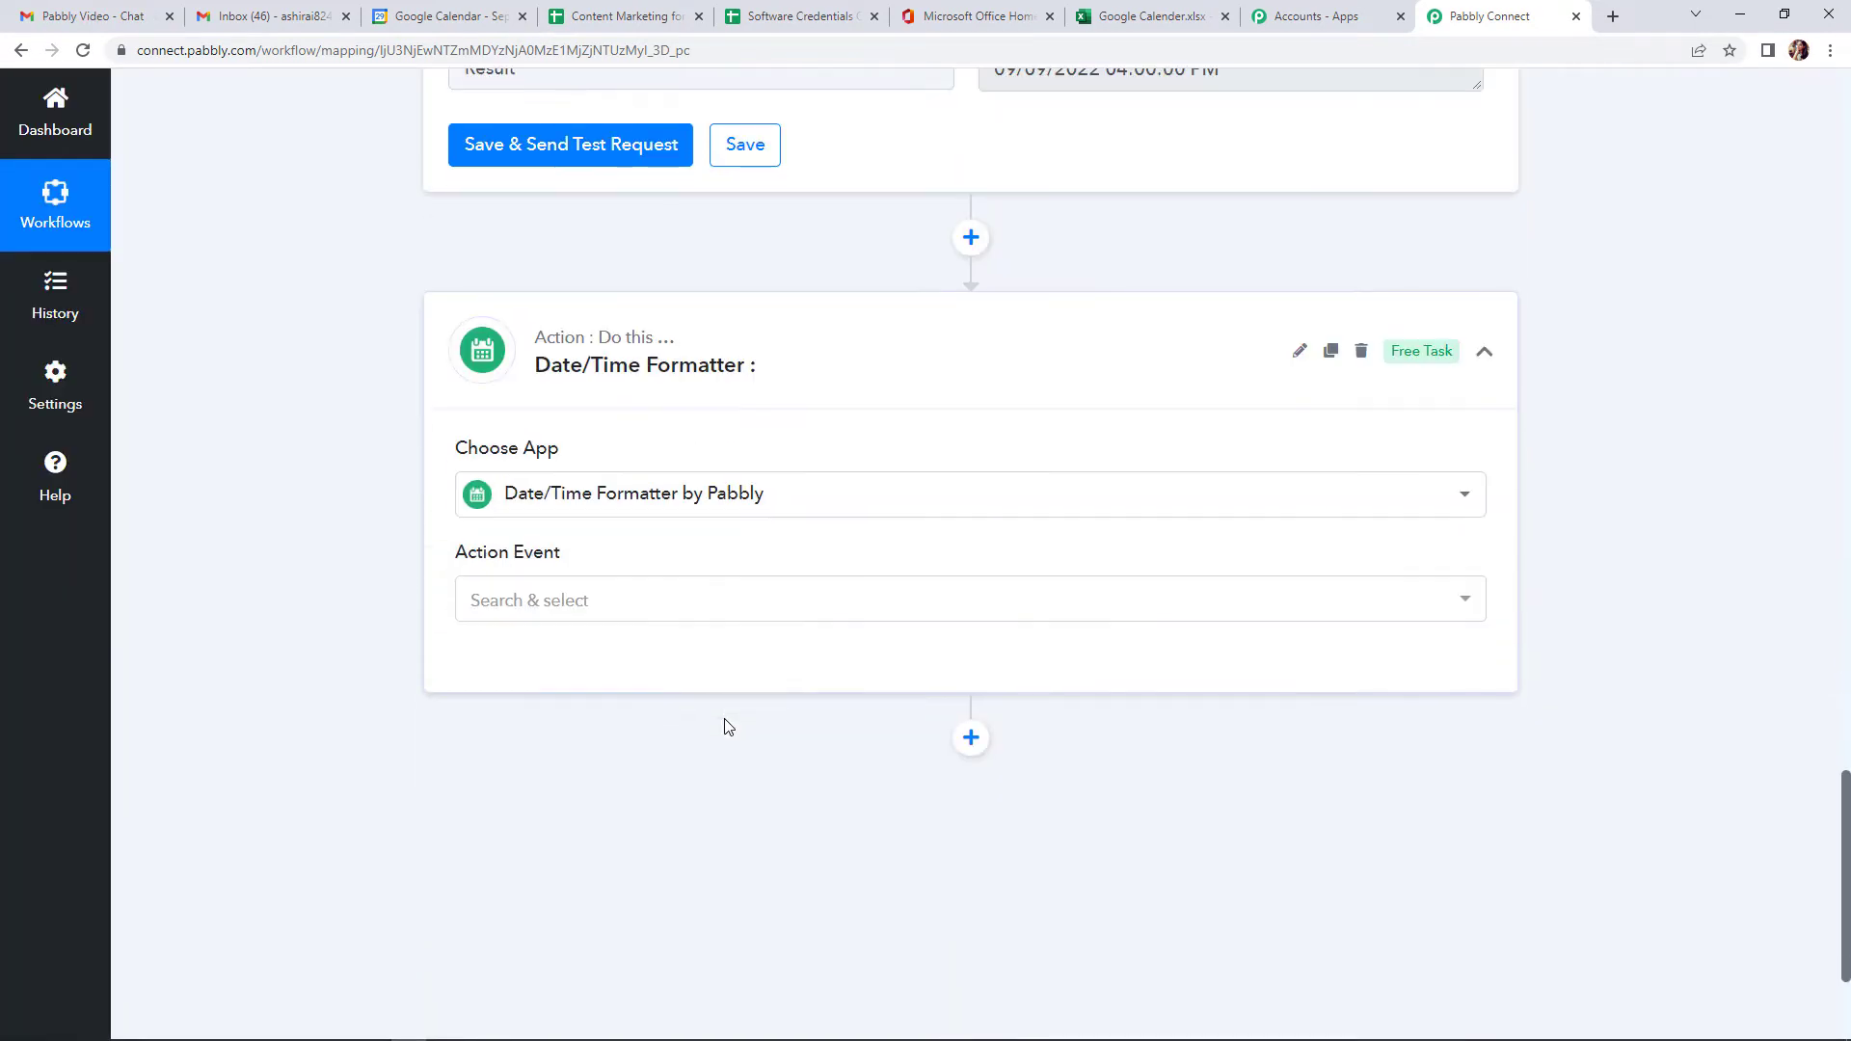
{"action": "left_click", "coordinate": [785, 622]}
{"action": "left_click", "coordinate": [748, 615]}
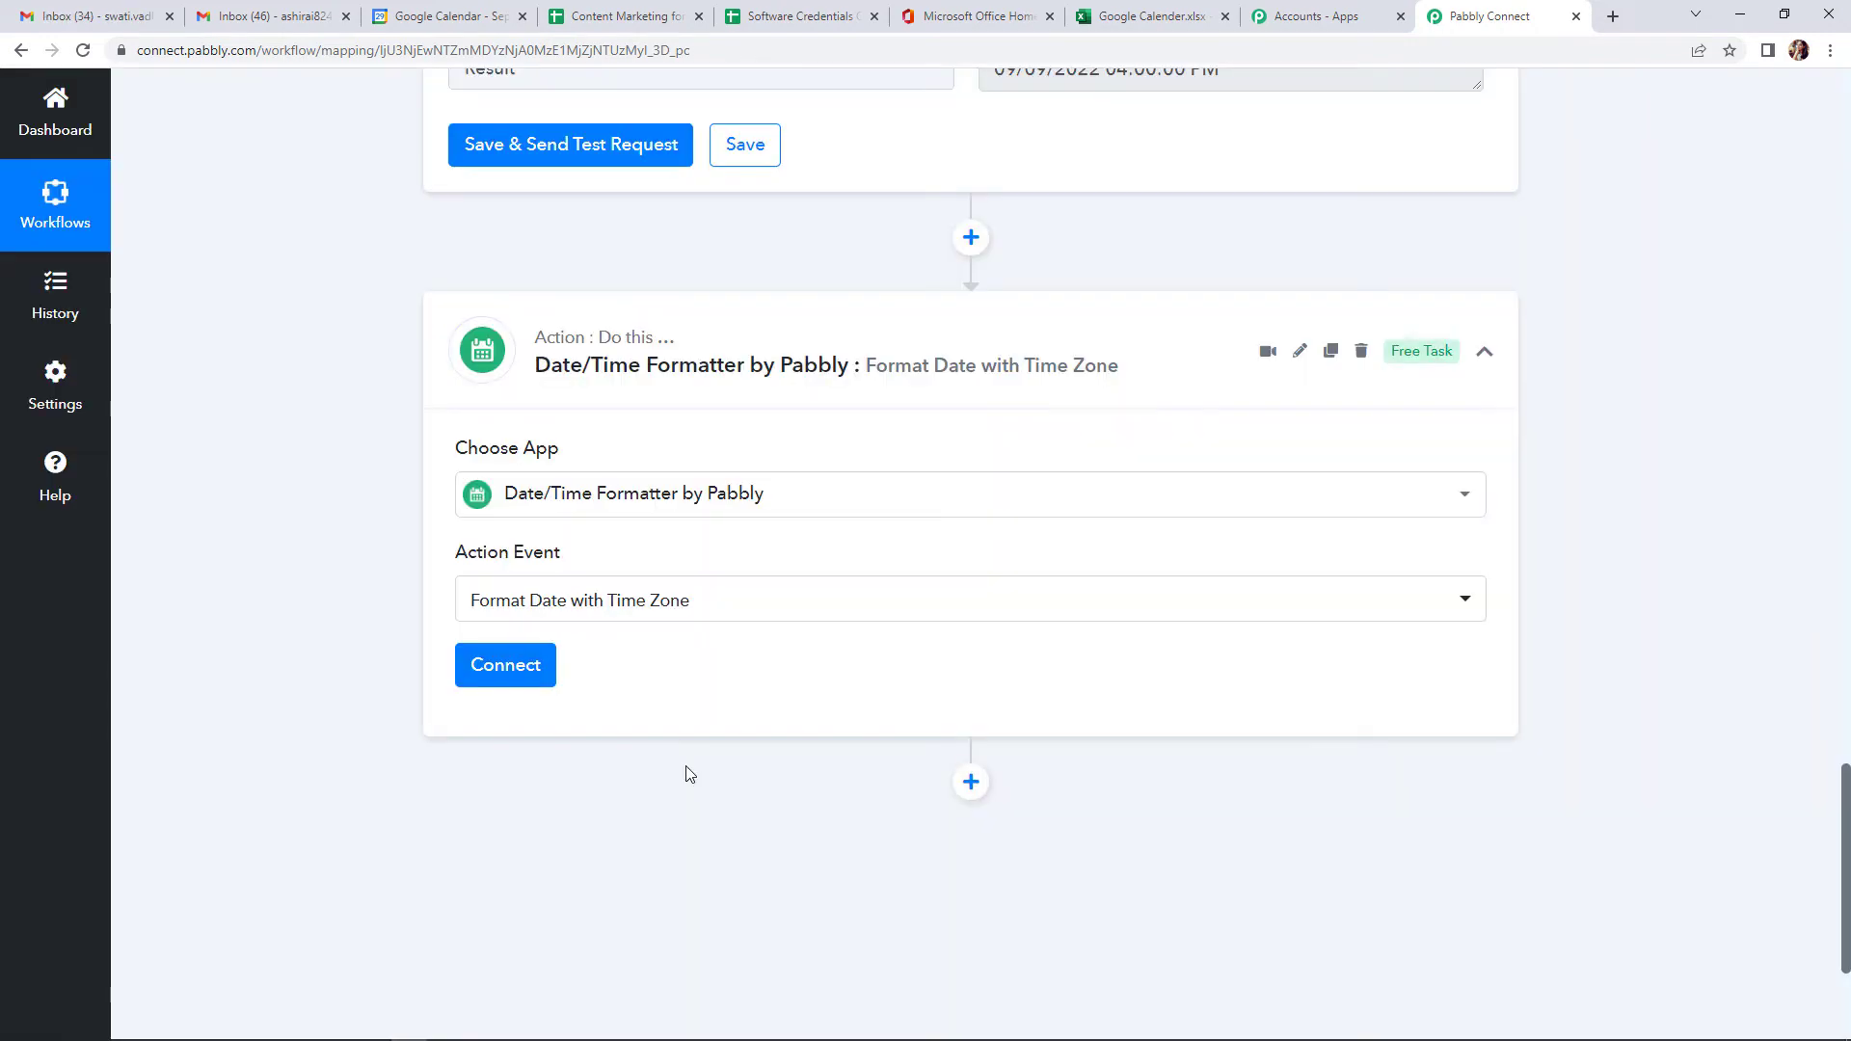
{"action": "left_click", "coordinate": [517, 675]}
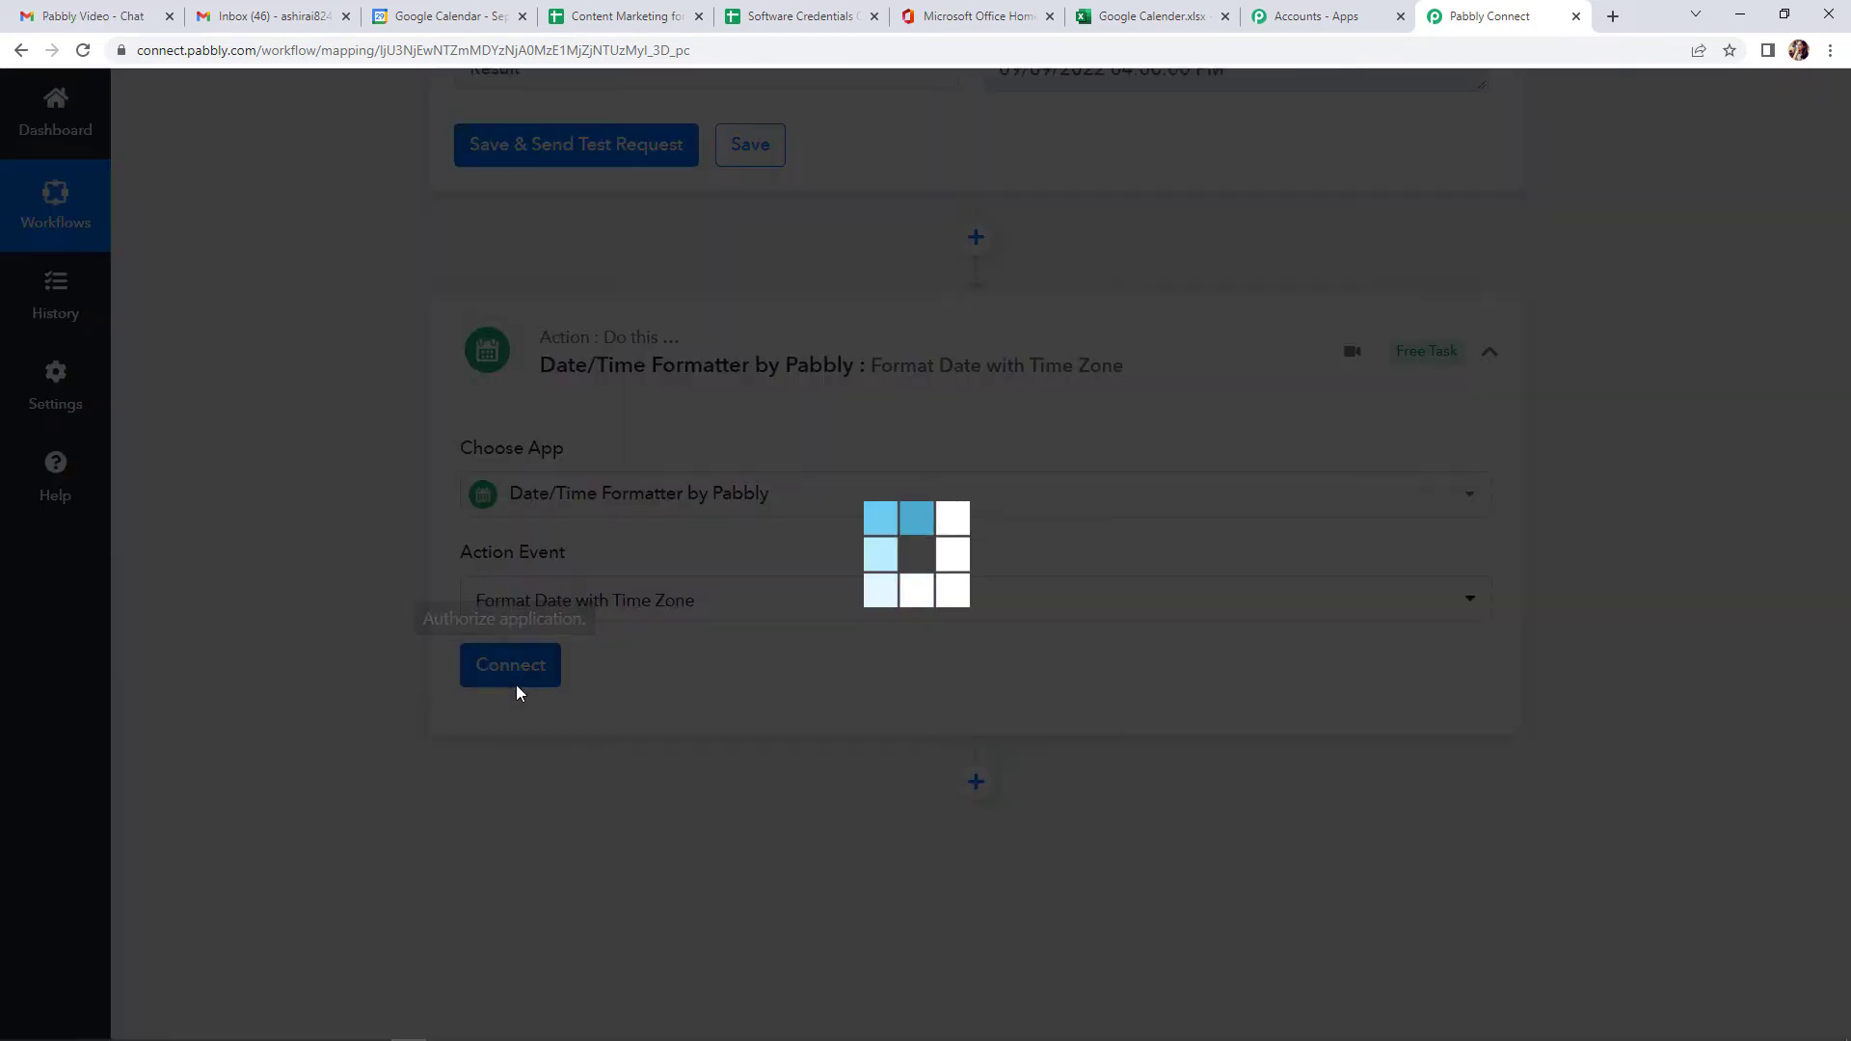
Map the Google Calendar event's End DateTime into the second formatter's Date field
{"action": "scroll", "coordinate": [718, 695], "scroll_direction": "down", "scroll_amount": 3}
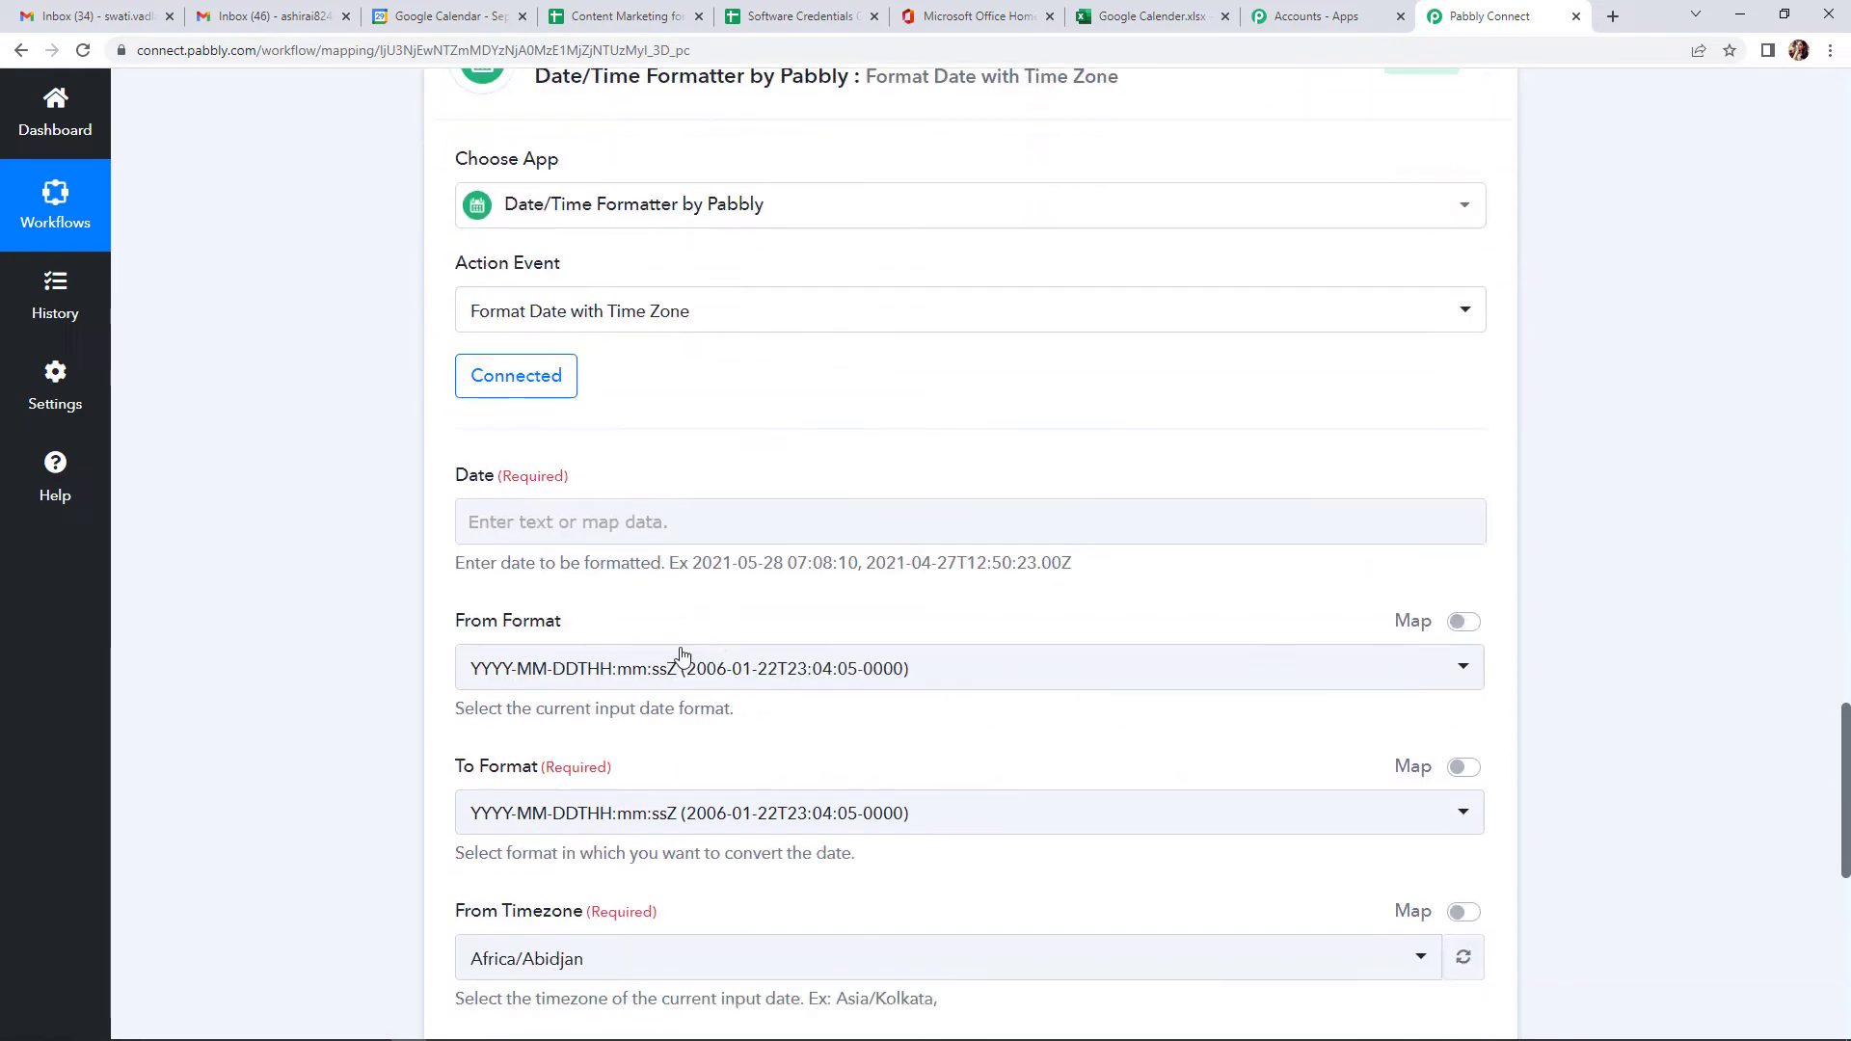
{"action": "left_click", "coordinate": [677, 524]}
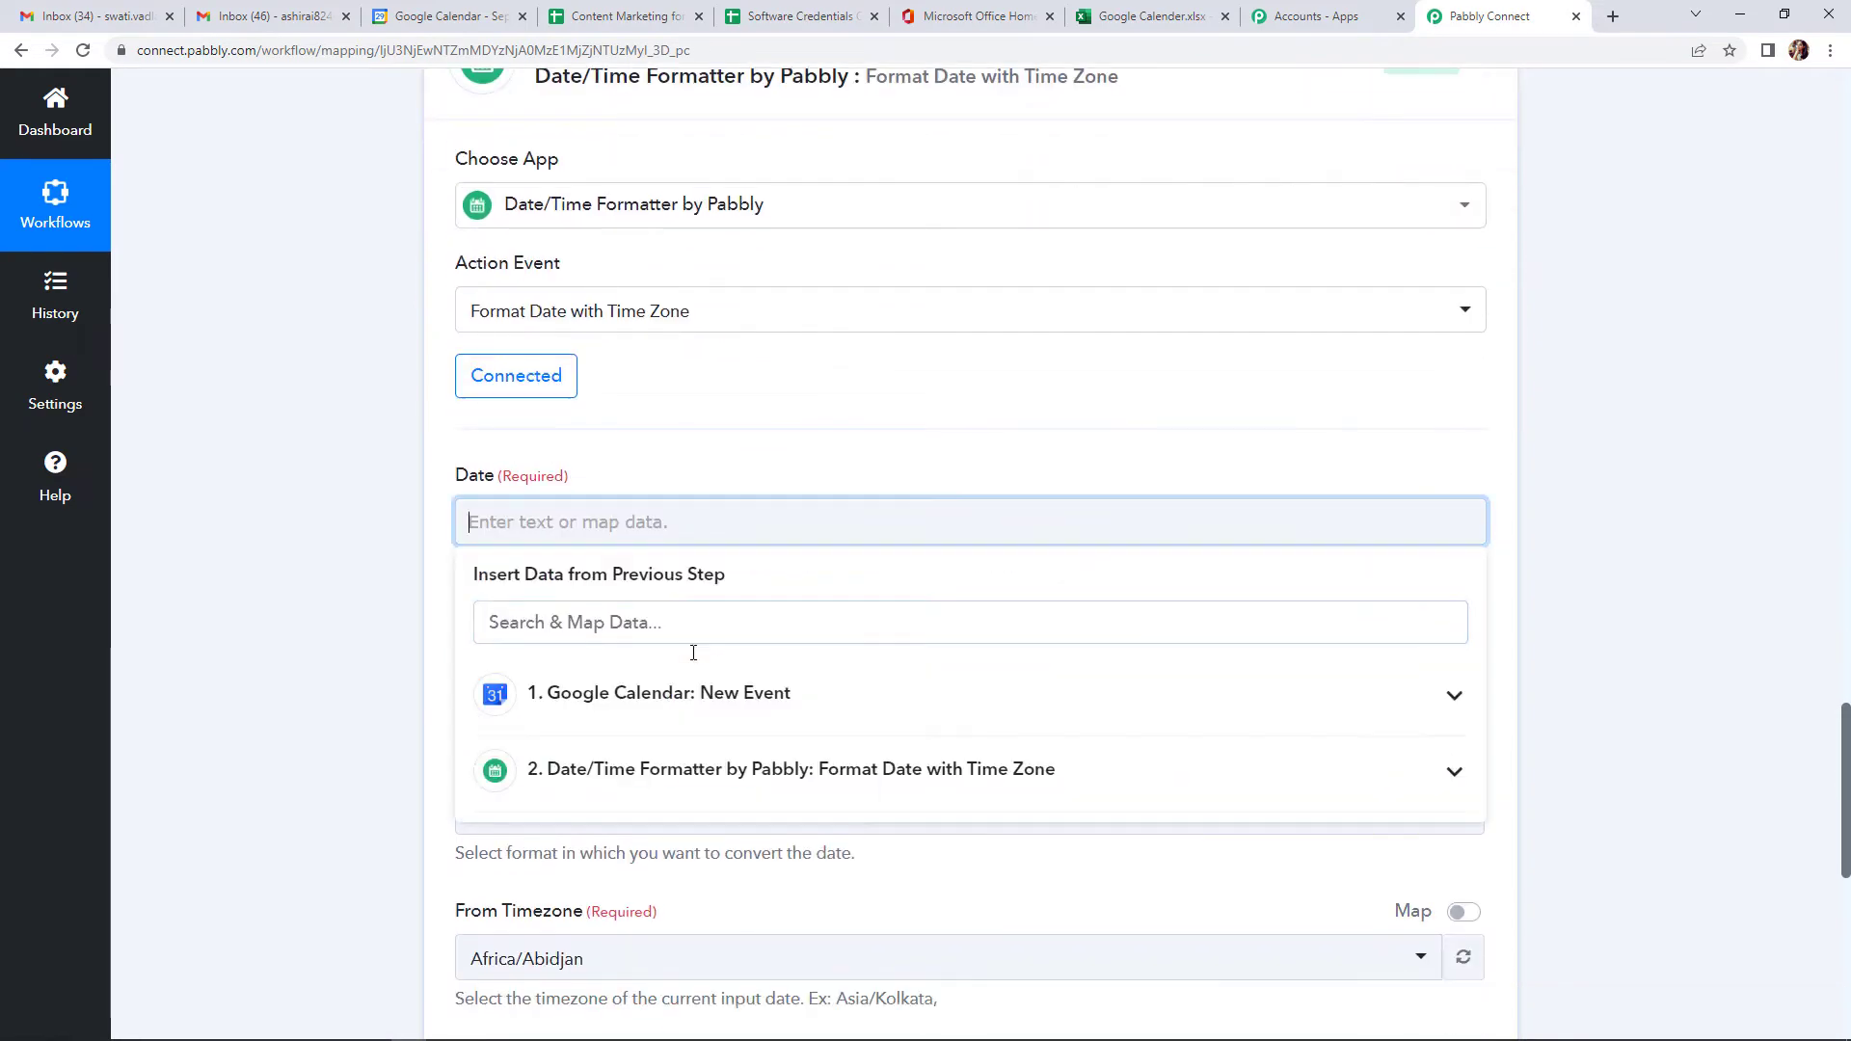
{"action": "left_click", "coordinate": [665, 702]}
{"action": "scroll", "coordinate": [665, 703], "scroll_direction": "down", "scroll_amount": 10}
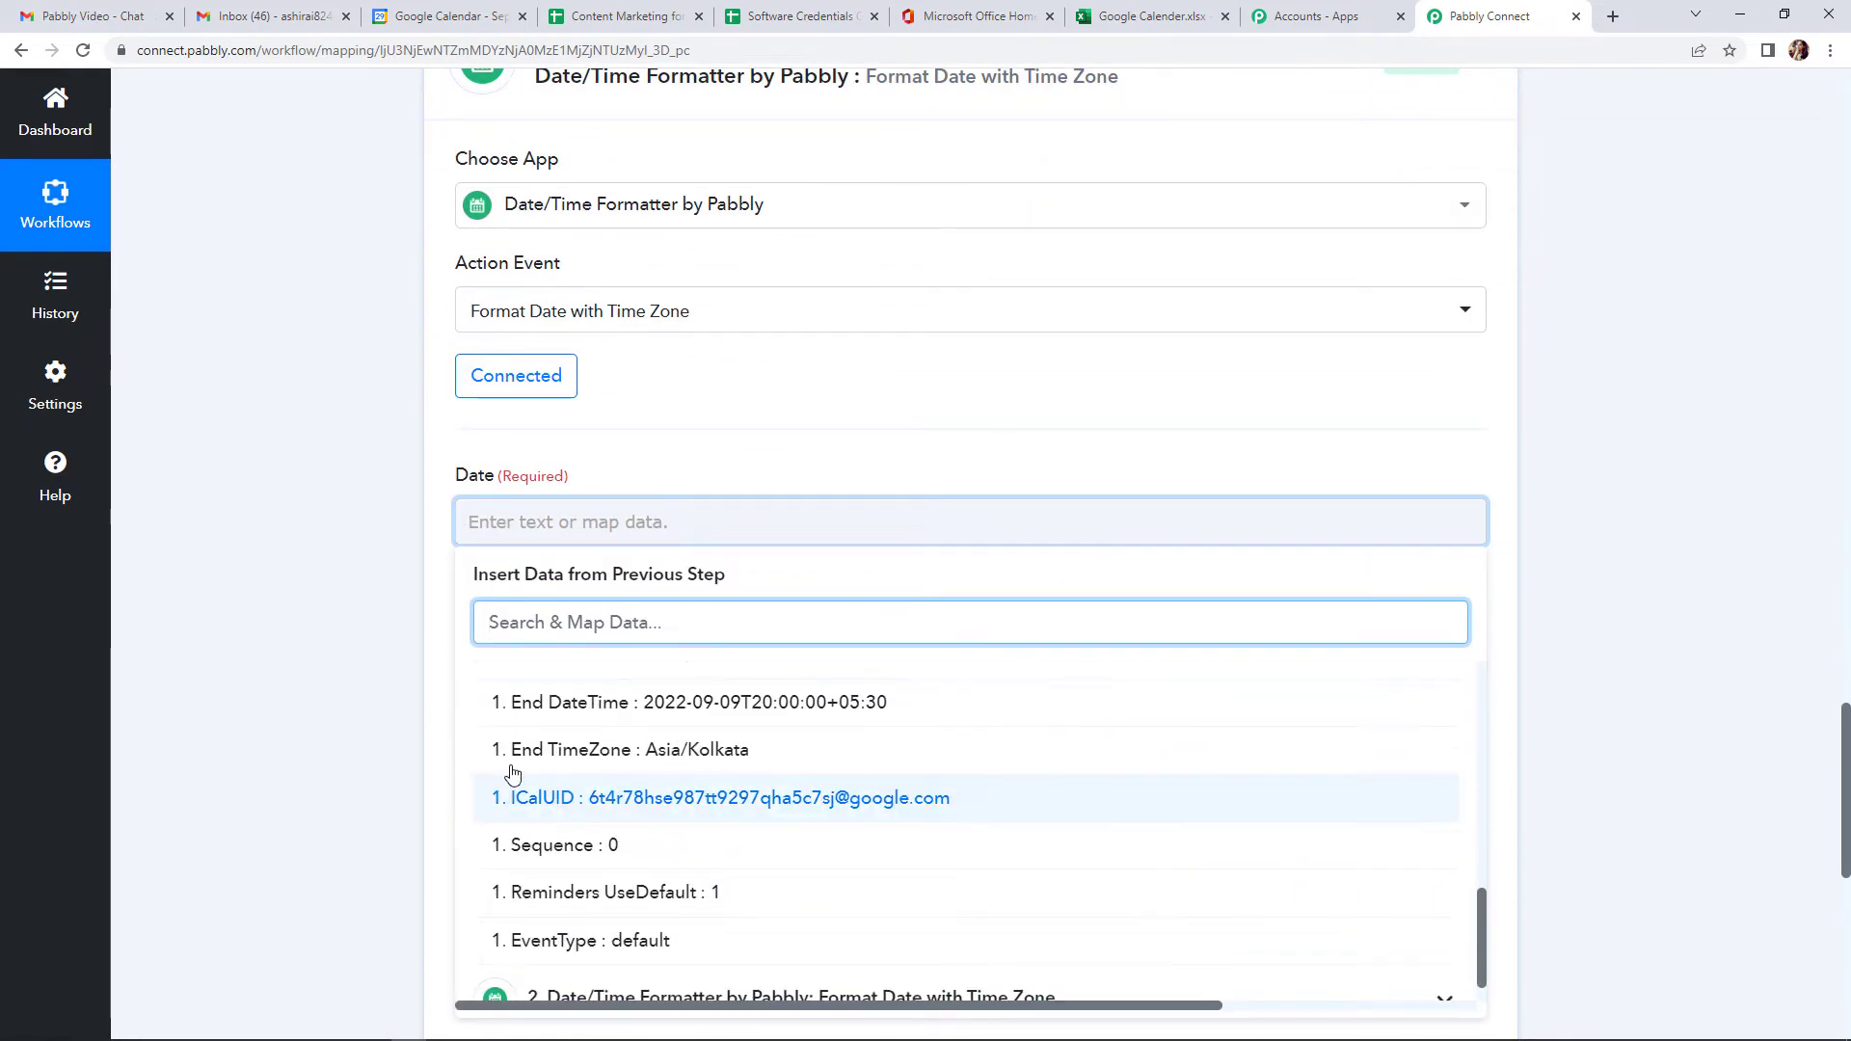
{"action": "left_click", "coordinate": [650, 713]}
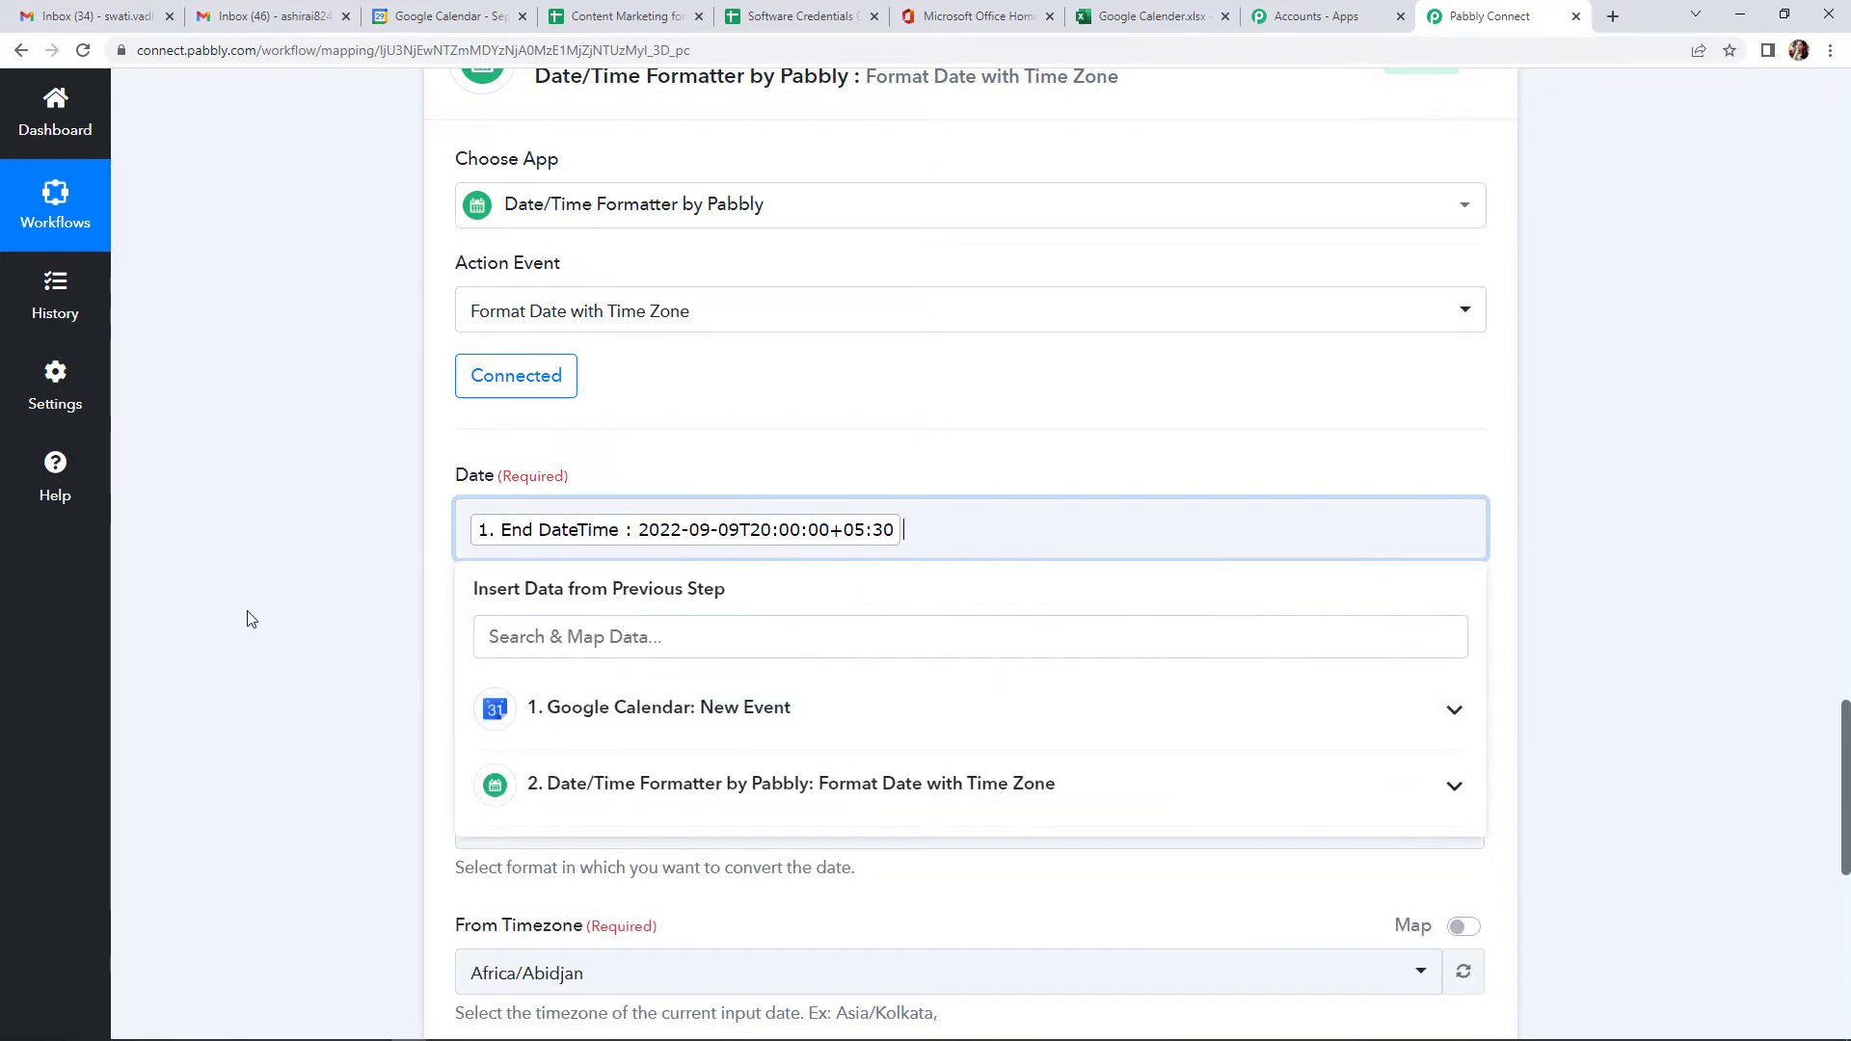
{"action": "left_click", "coordinate": [255, 670]}
Set the second formatter's To Format to DD/MM/YYYY hh:mm:ss A
{"action": "scroll", "coordinate": [595, 690], "scroll_direction": "down", "scroll_amount": 3}
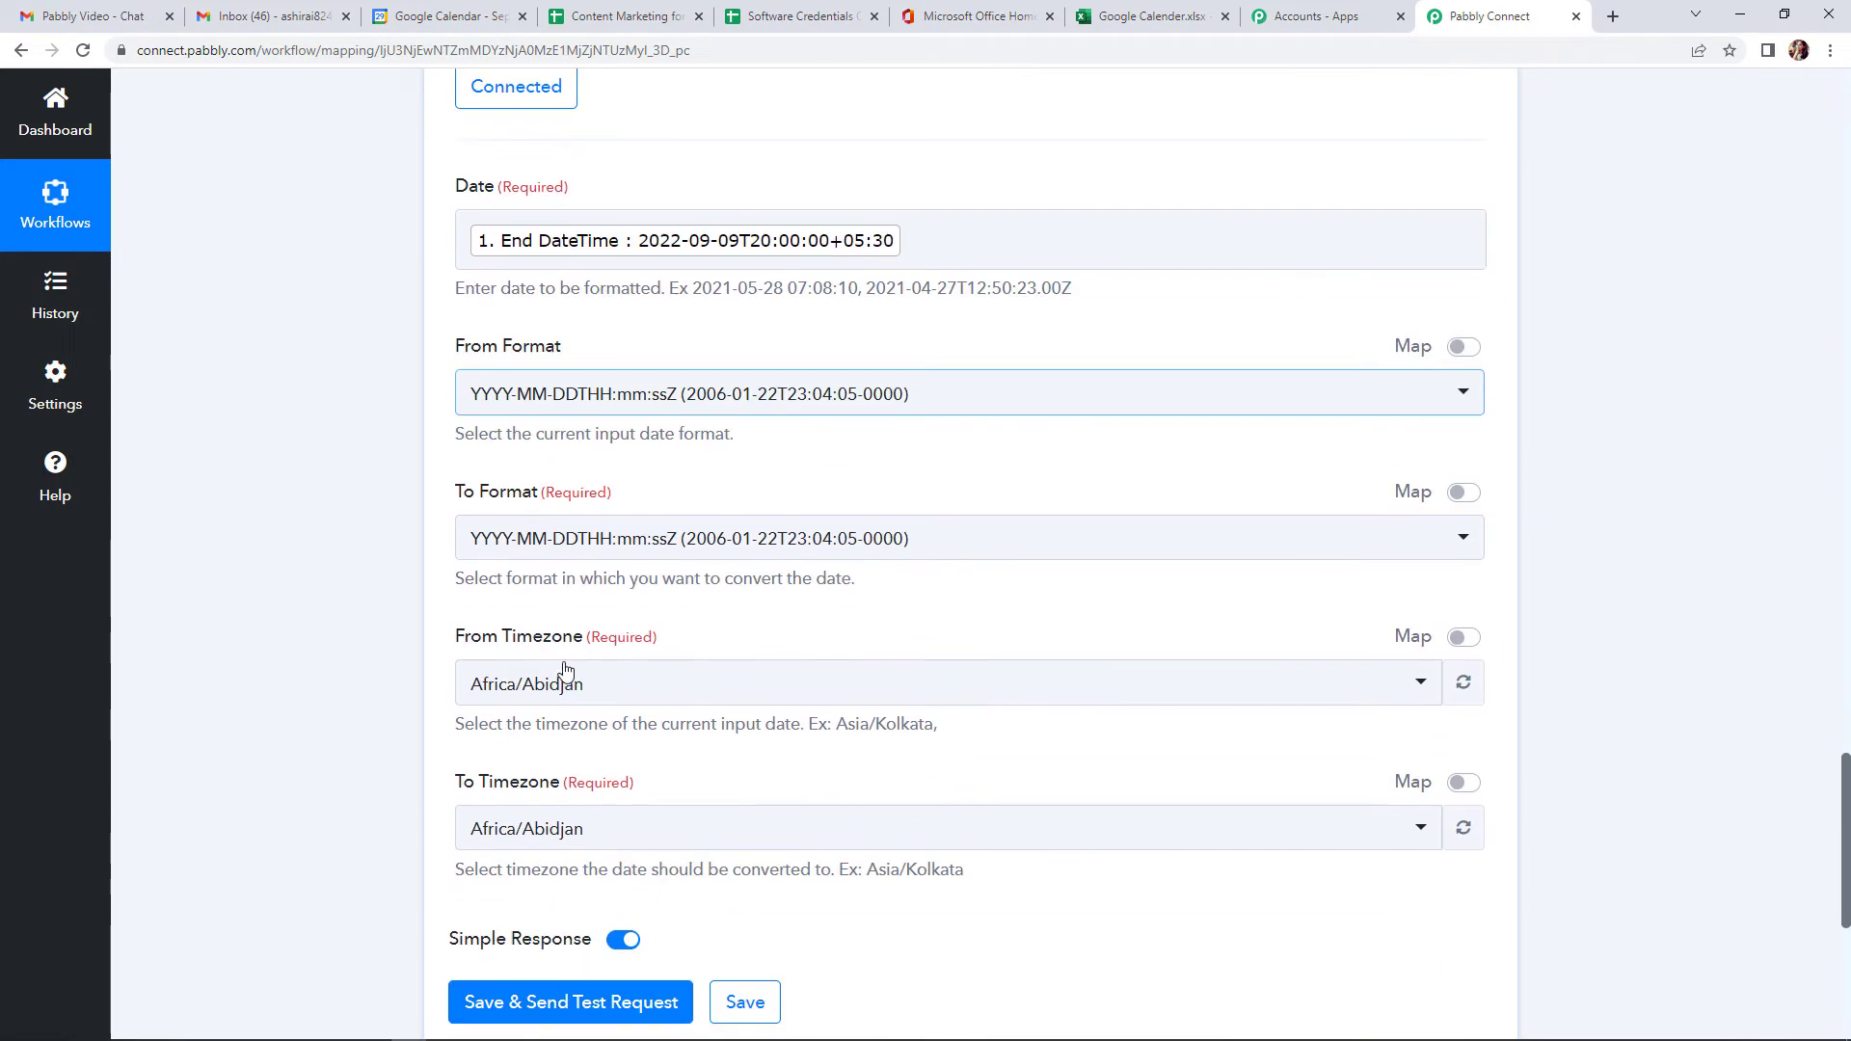
{"action": "left_click", "coordinate": [537, 538]}
{"action": "scroll", "coordinate": [673, 923], "scroll_direction": "down", "scroll_amount": 1}
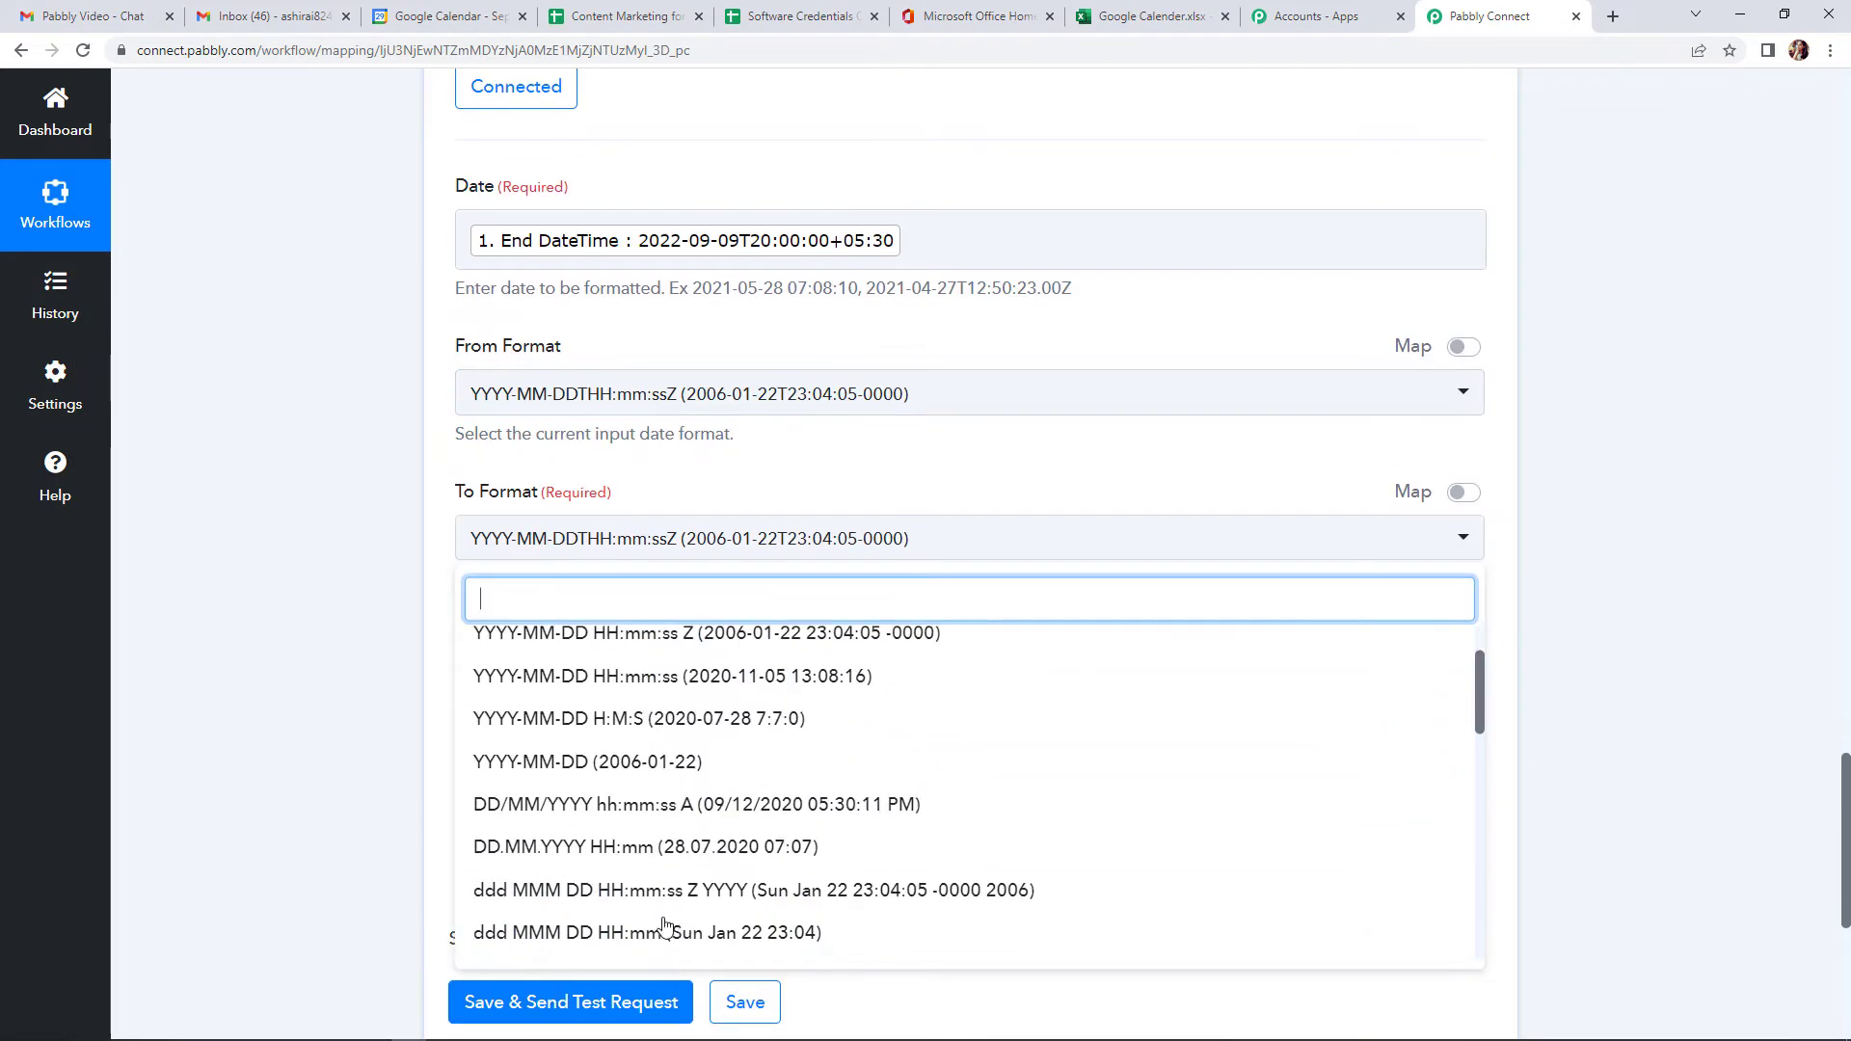
{"action": "left_click", "coordinate": [848, 803]}
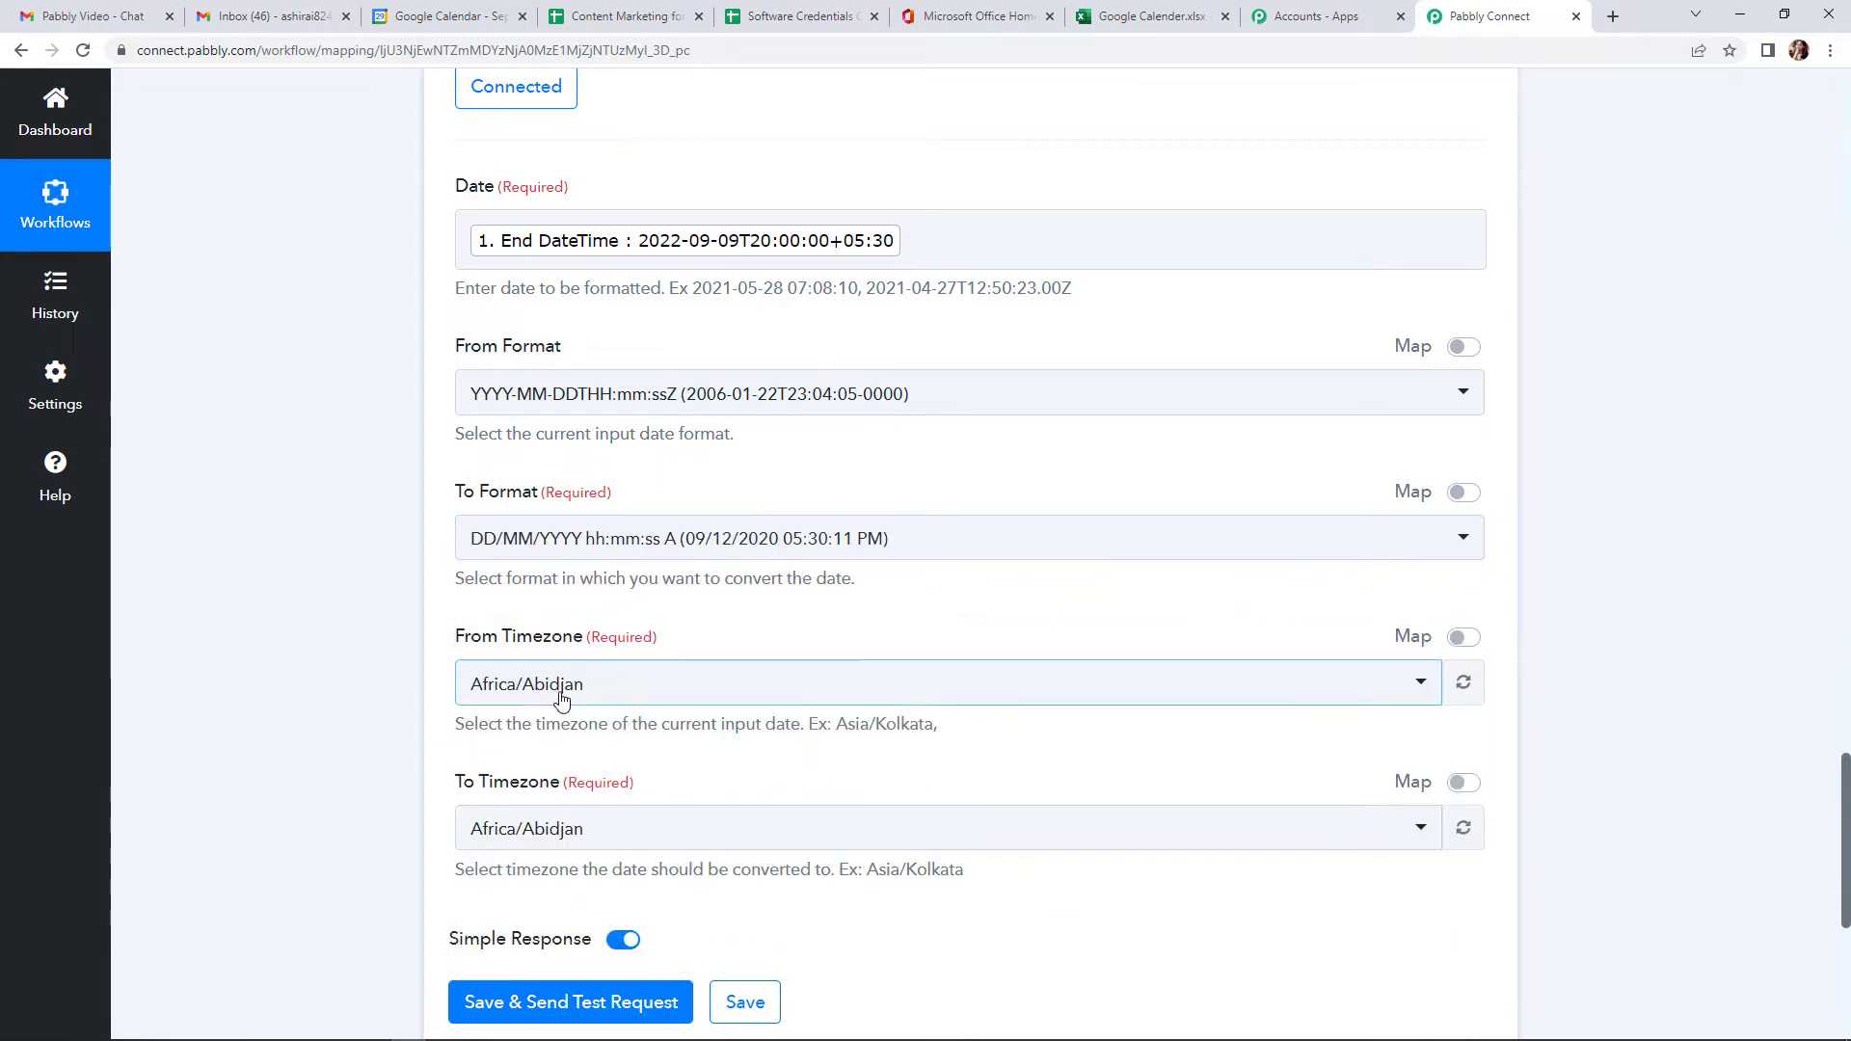
Set both the From Timezone and the To Timezone of the second formatter to Asia/Kolkata
{"action": "left_click", "coordinate": [590, 692]}
{"action": "type", "text": "asi"}
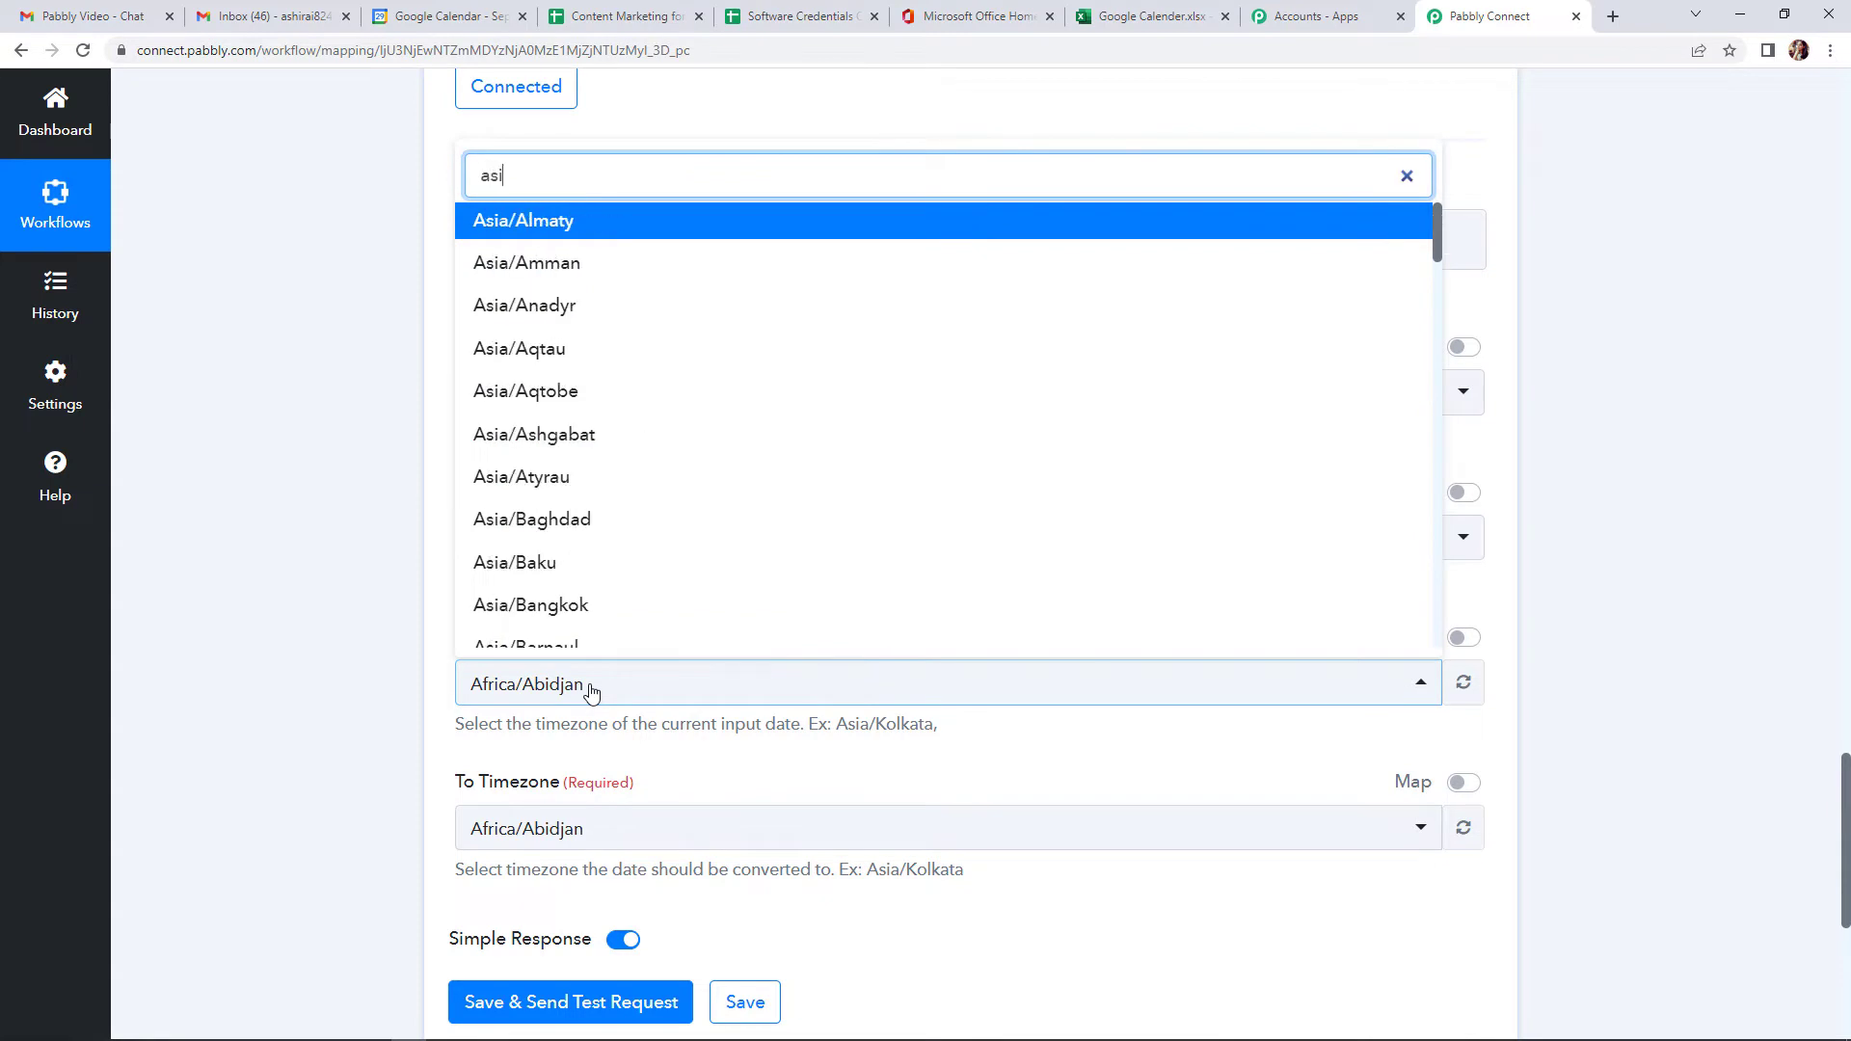
{"action": "type", "text": "a/kol"}
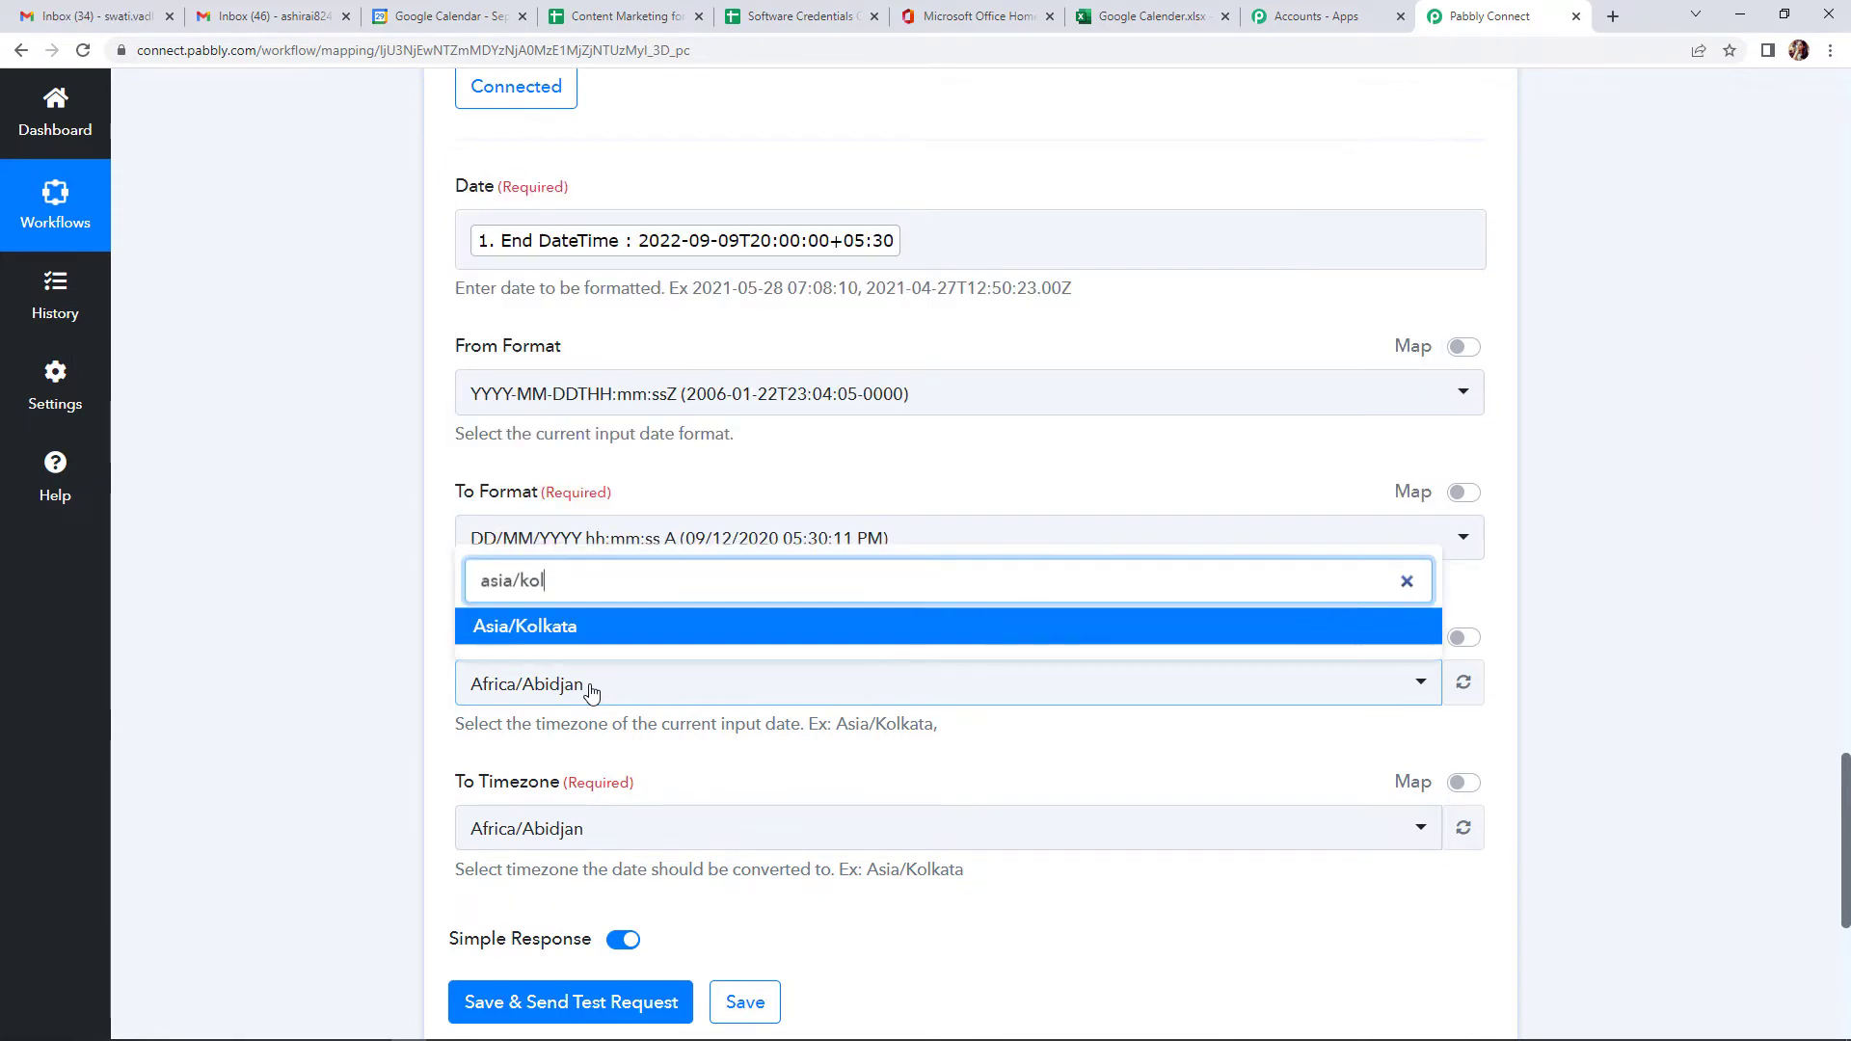
{"action": "key", "text": "Return"}
{"action": "left_click", "coordinate": [524, 829]}
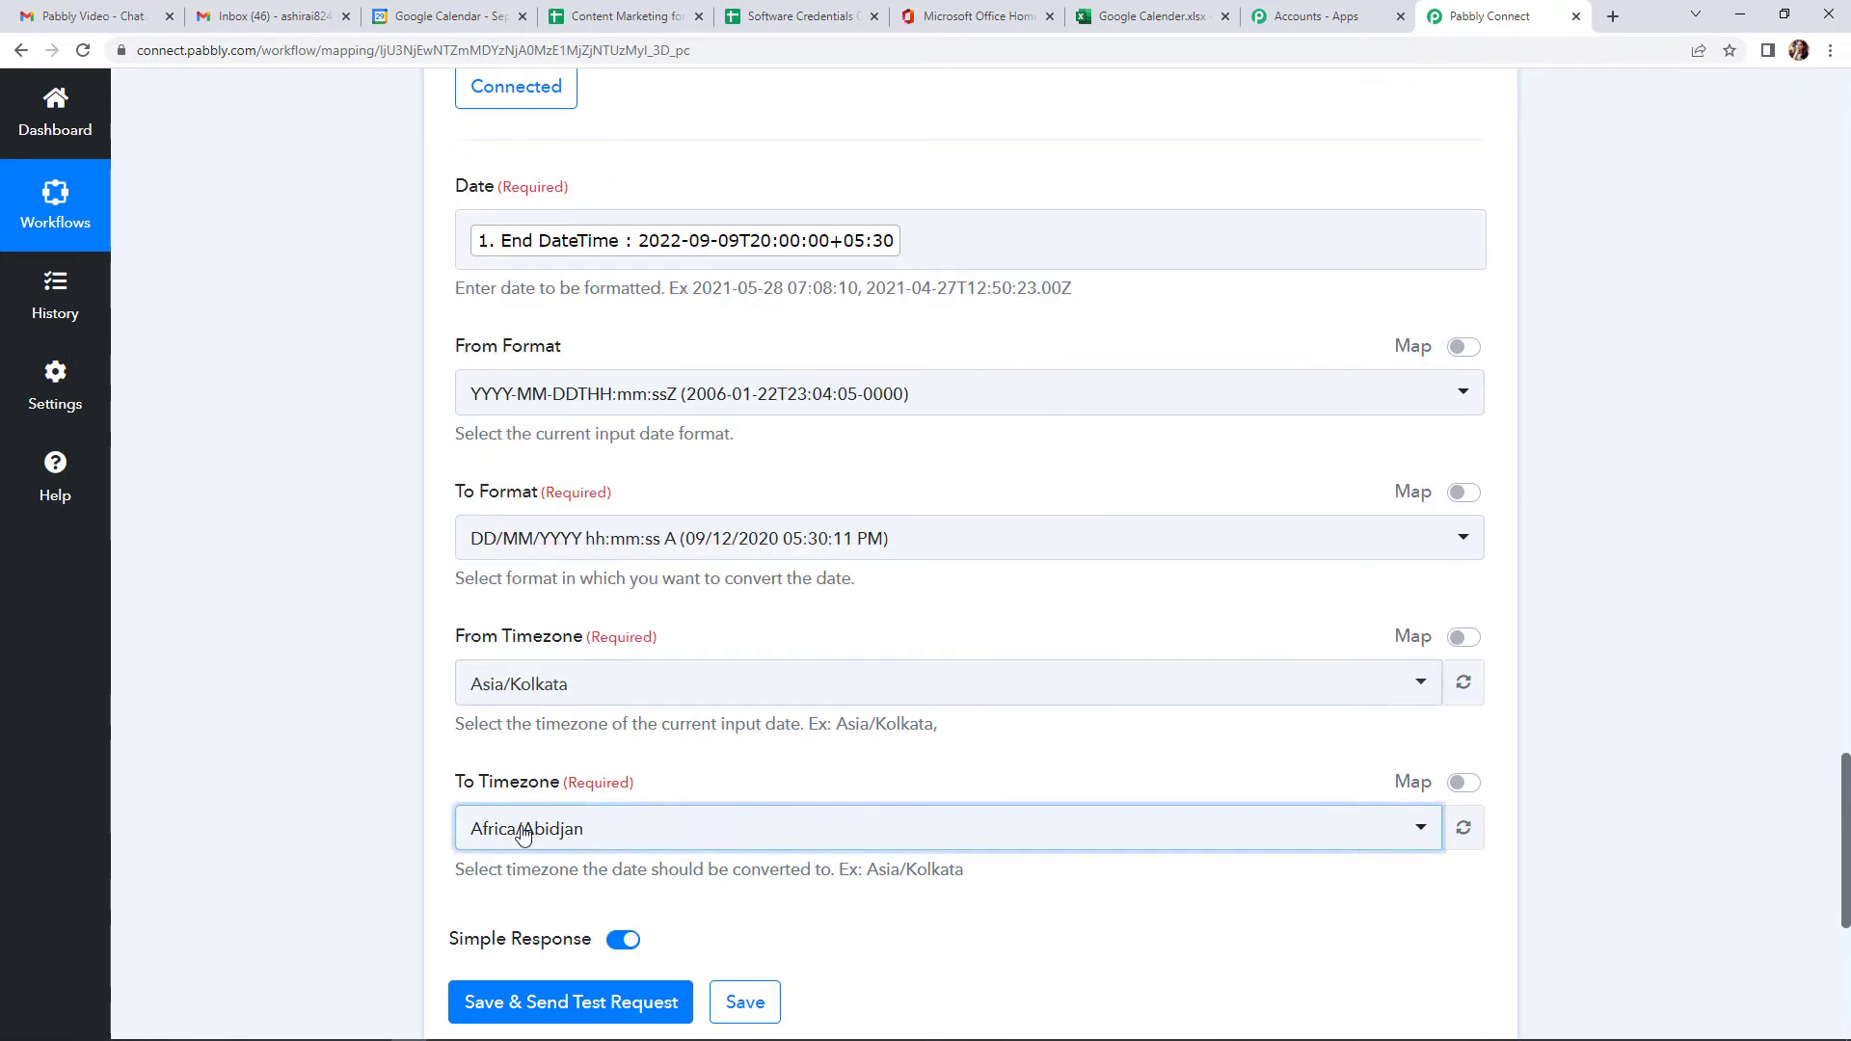
{"action": "type", "text": "asia"}
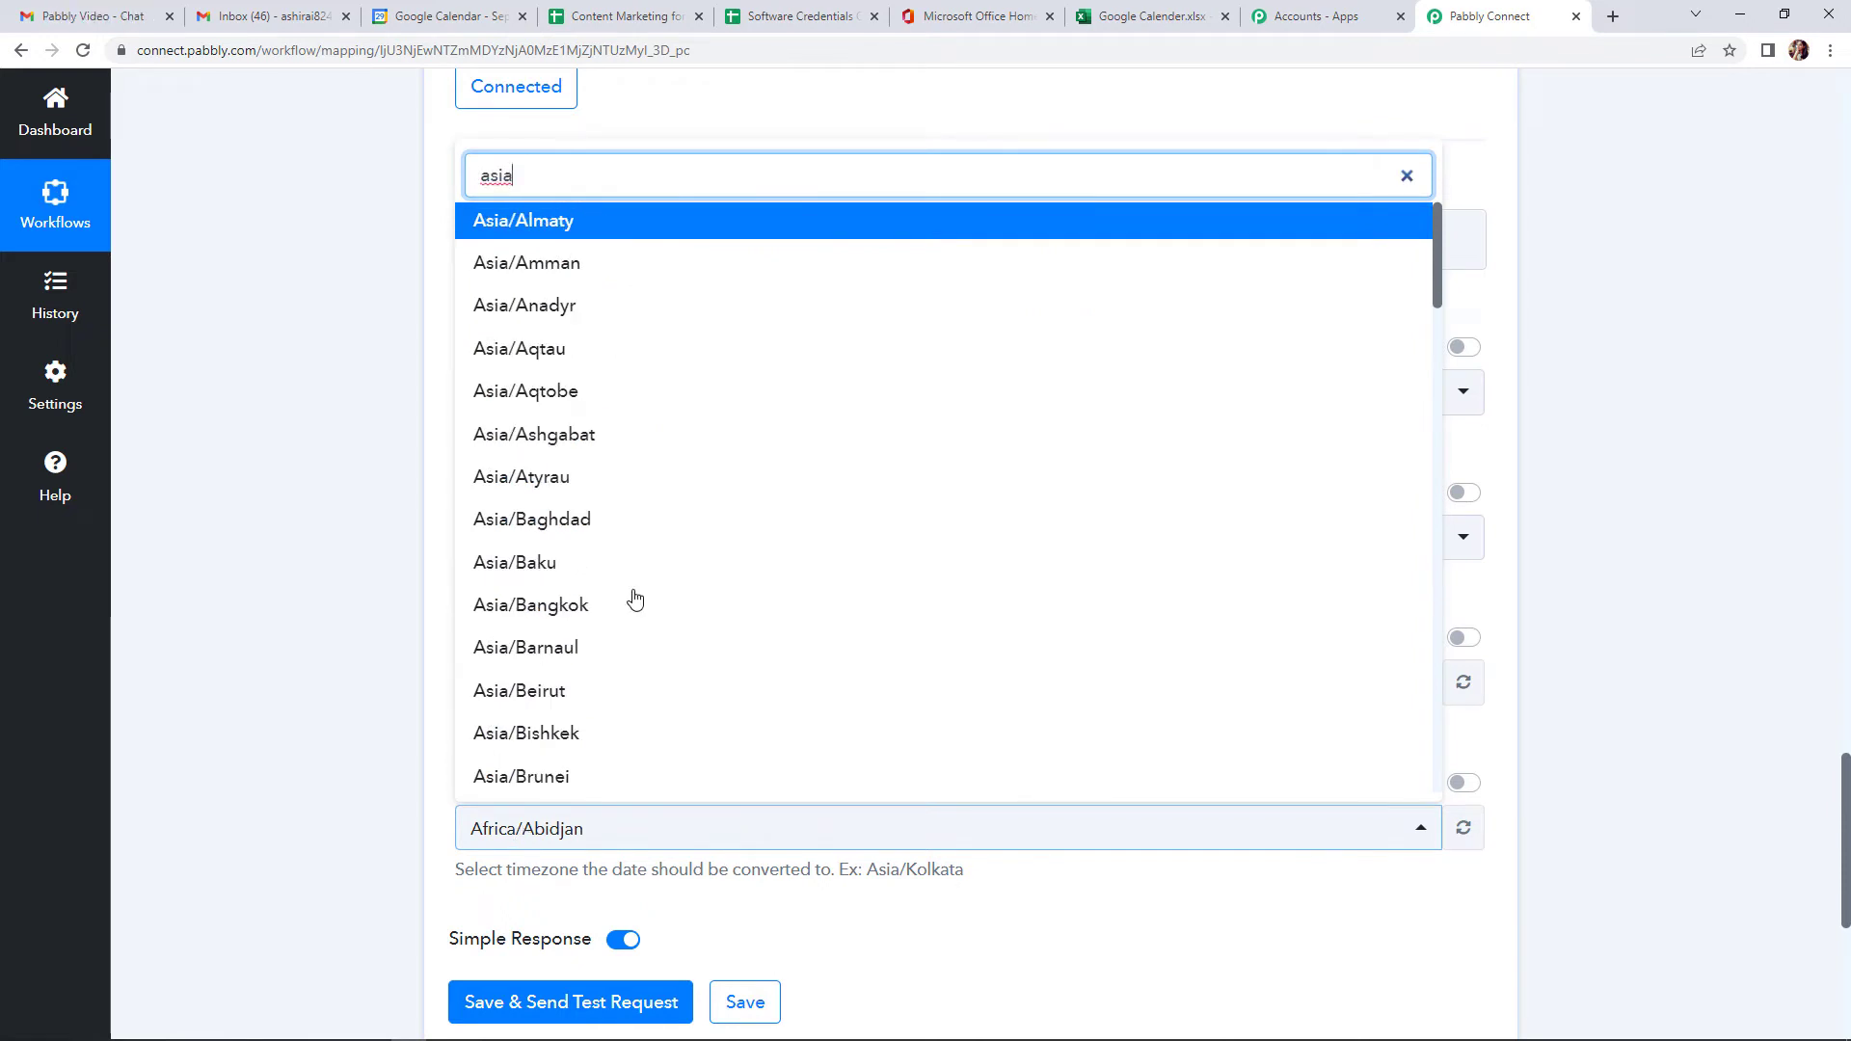
{"action": "scroll", "coordinate": [655, 608], "scroll_direction": "down", "scroll_amount": 10}
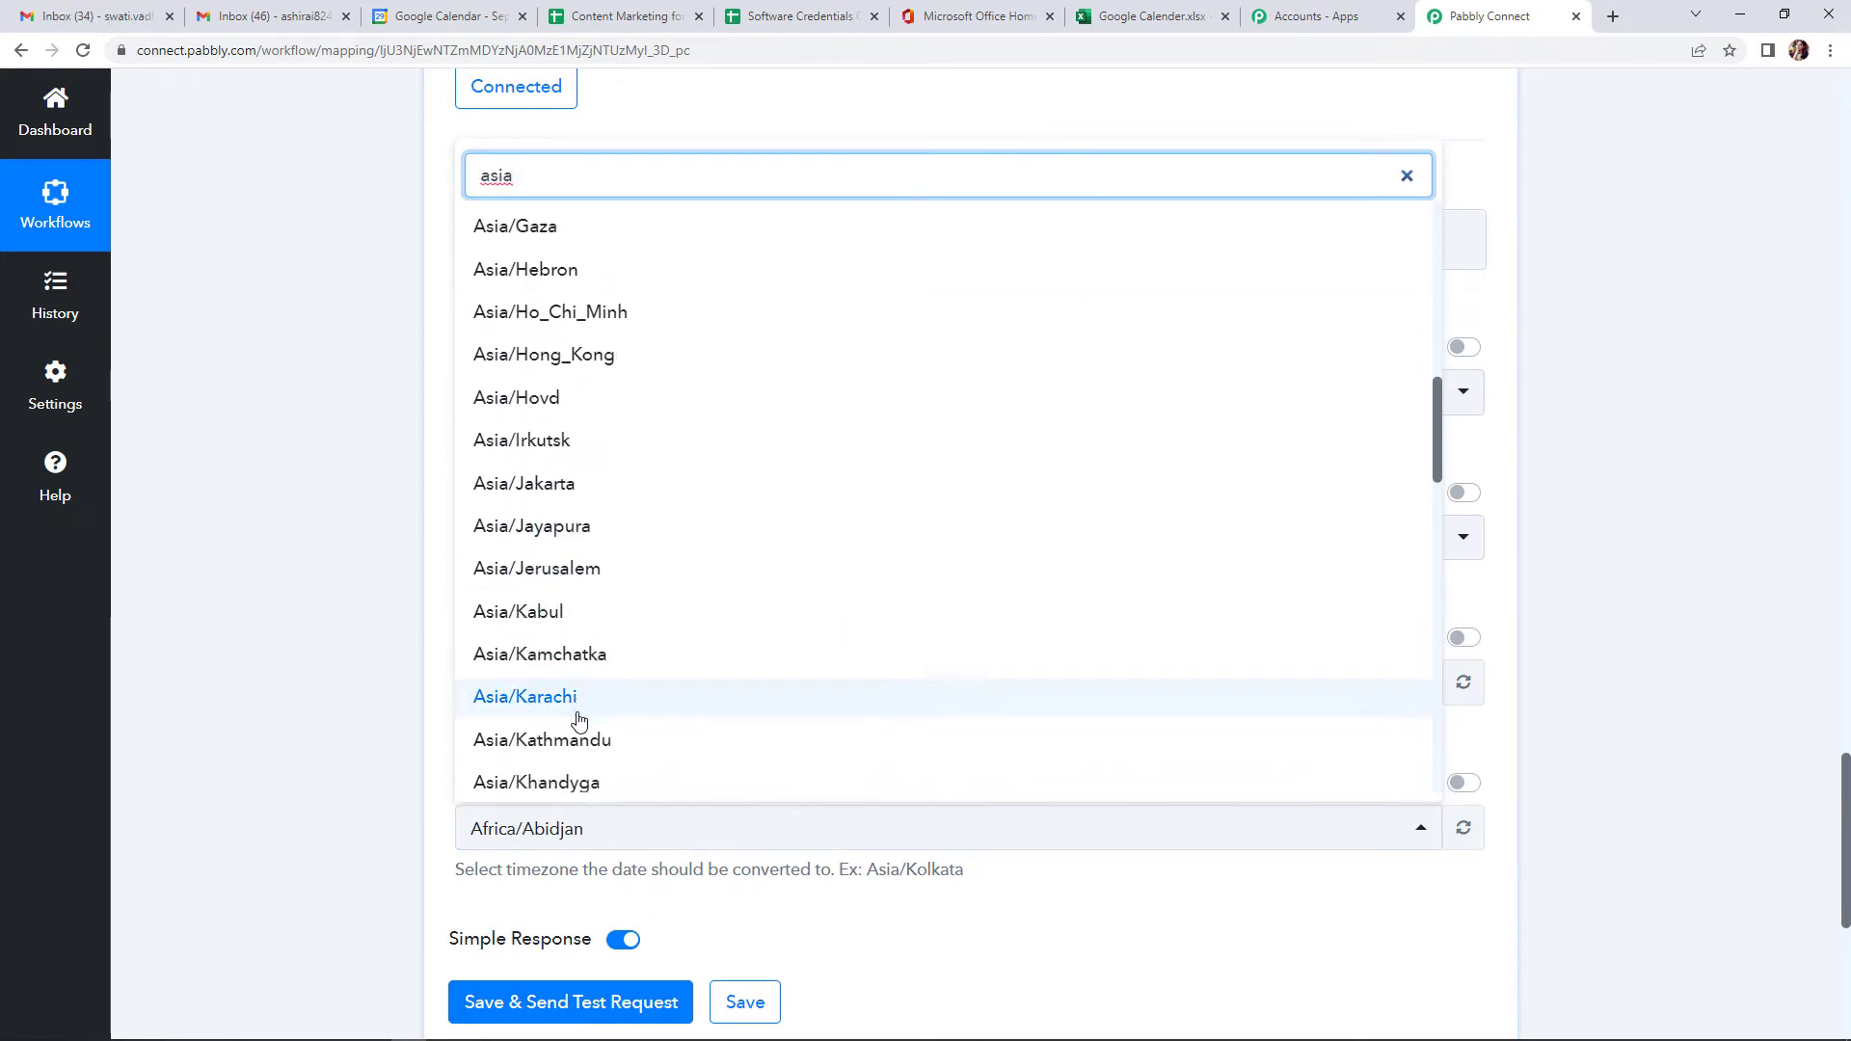
{"action": "scroll", "coordinate": [529, 675], "scroll_direction": "down", "scroll_amount": 2}
{"action": "left_click", "coordinate": [530, 644]}
Save the end date-time formatter step, send its test request and check the response received
{"action": "scroll", "coordinate": [549, 673], "scroll_direction": "down", "scroll_amount": 5}
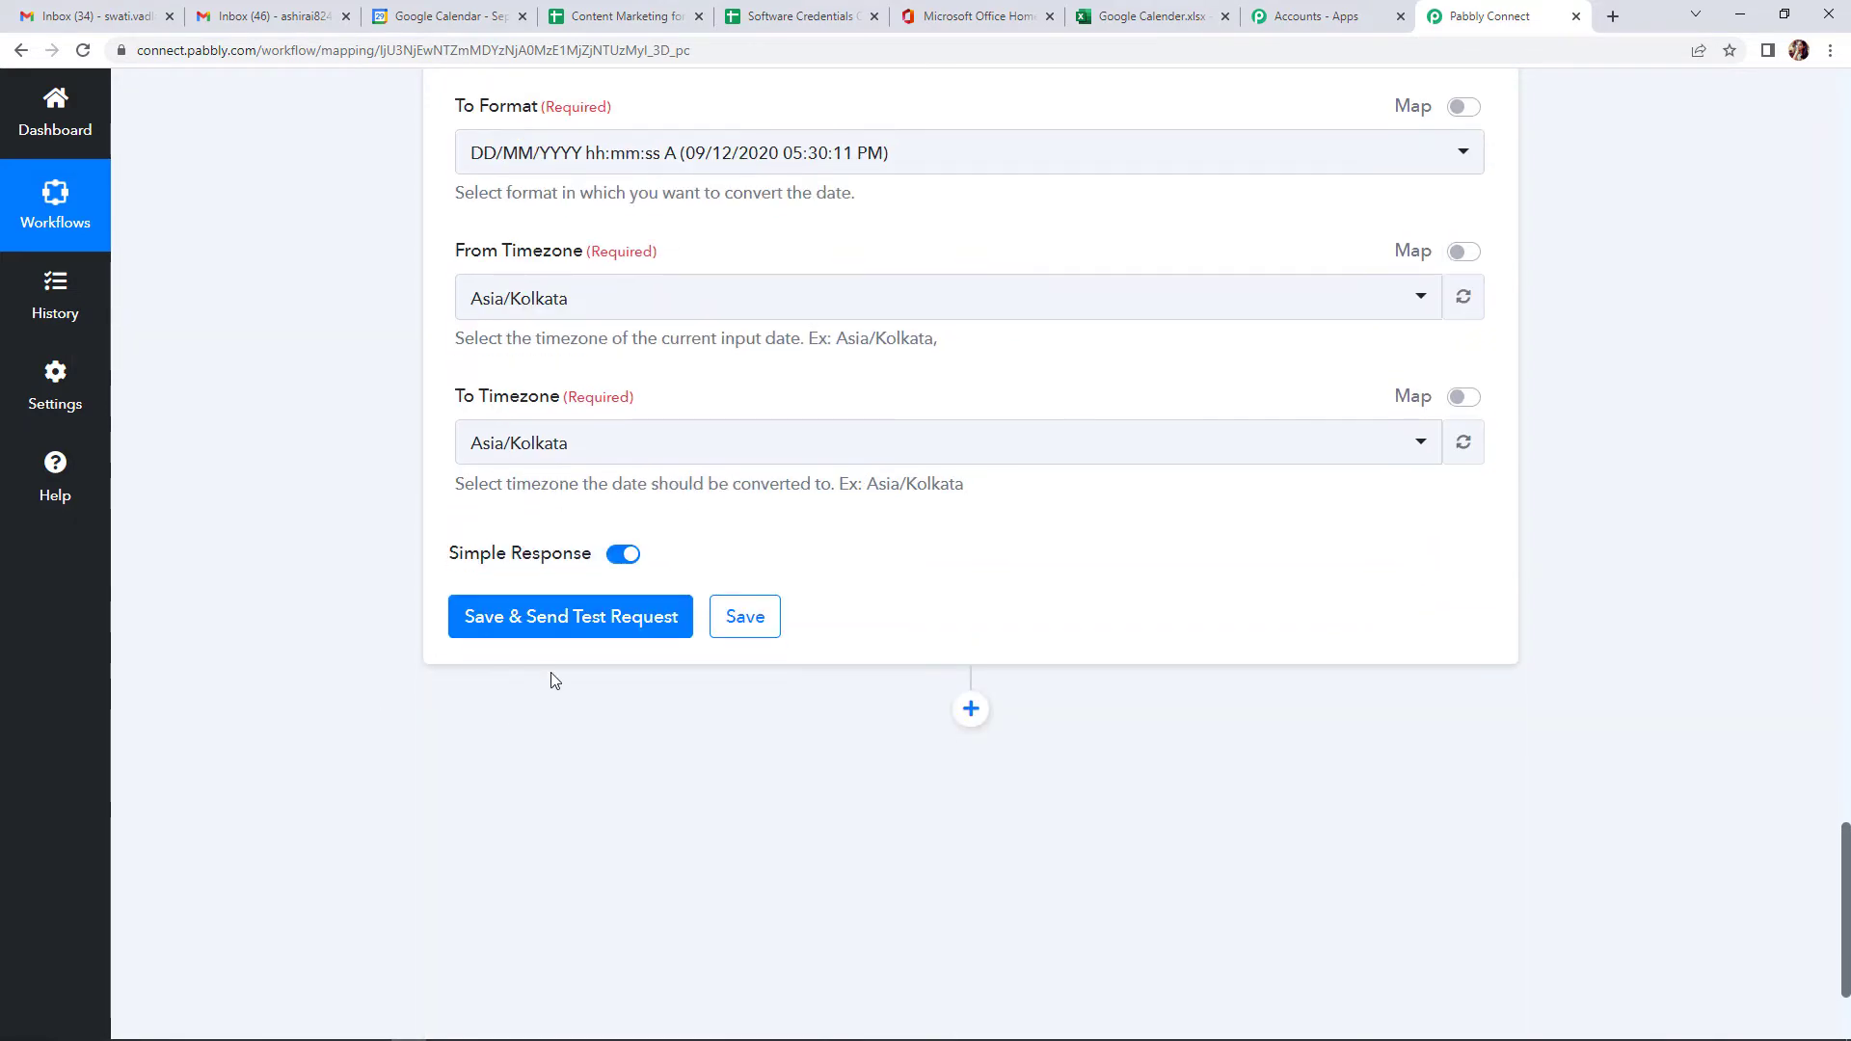
{"action": "left_click", "coordinate": [575, 617]}
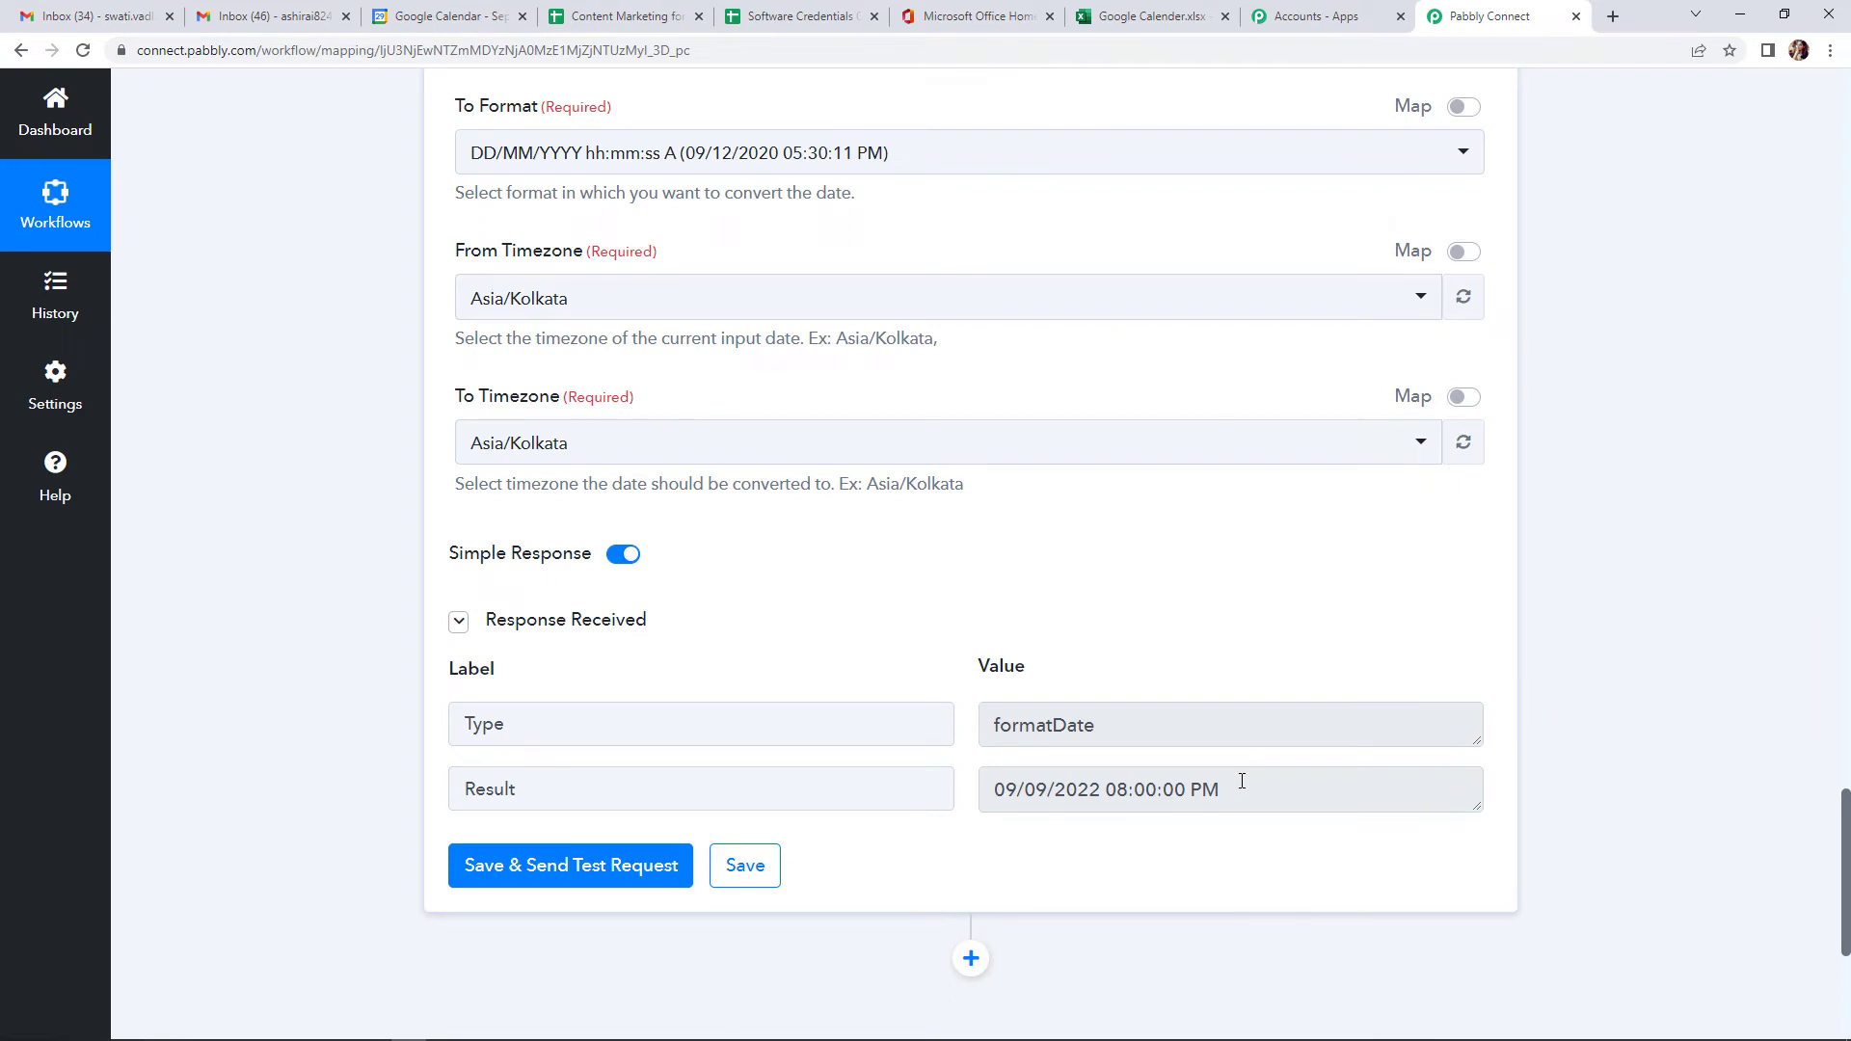
{"action": "scroll", "coordinate": [1242, 781], "scroll_direction": "down", "scroll_amount": 5}
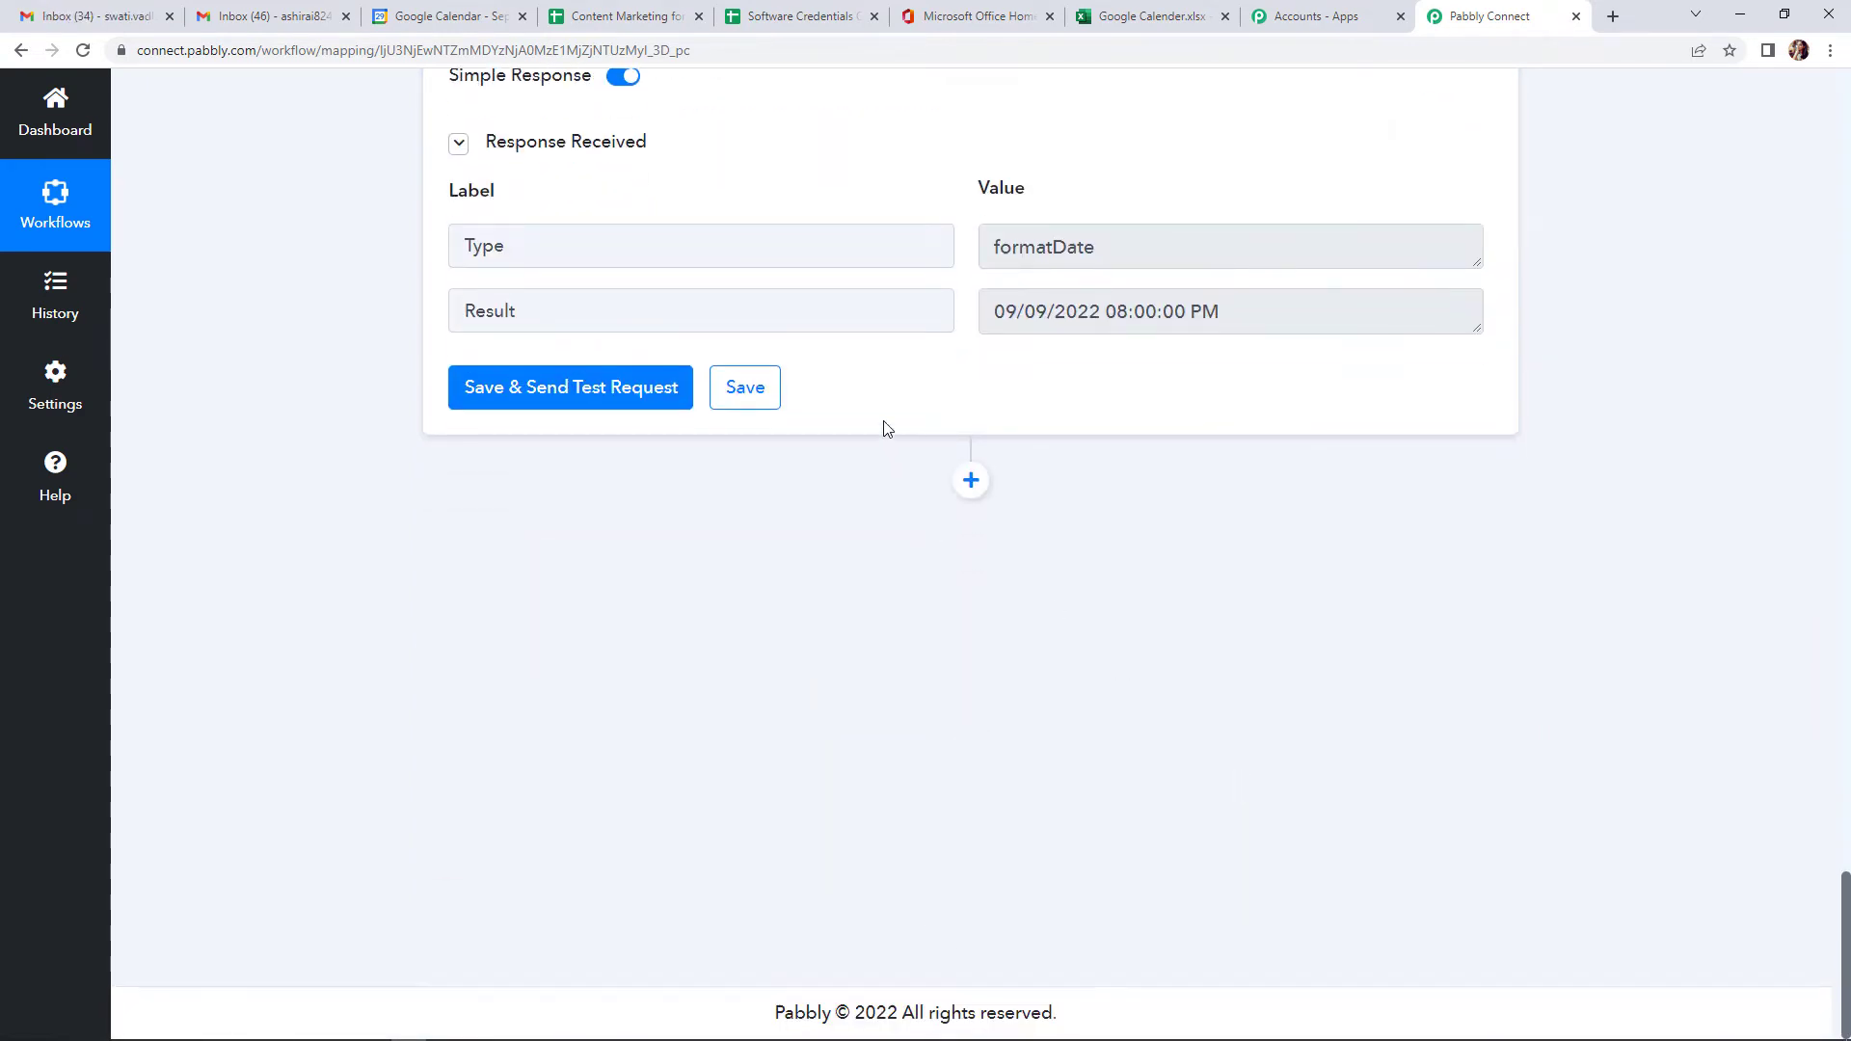
Add a Microsoft Excel action after the second formatter and set its action event to Add Row To Worksheet
{"action": "left_click", "coordinate": [971, 480]}
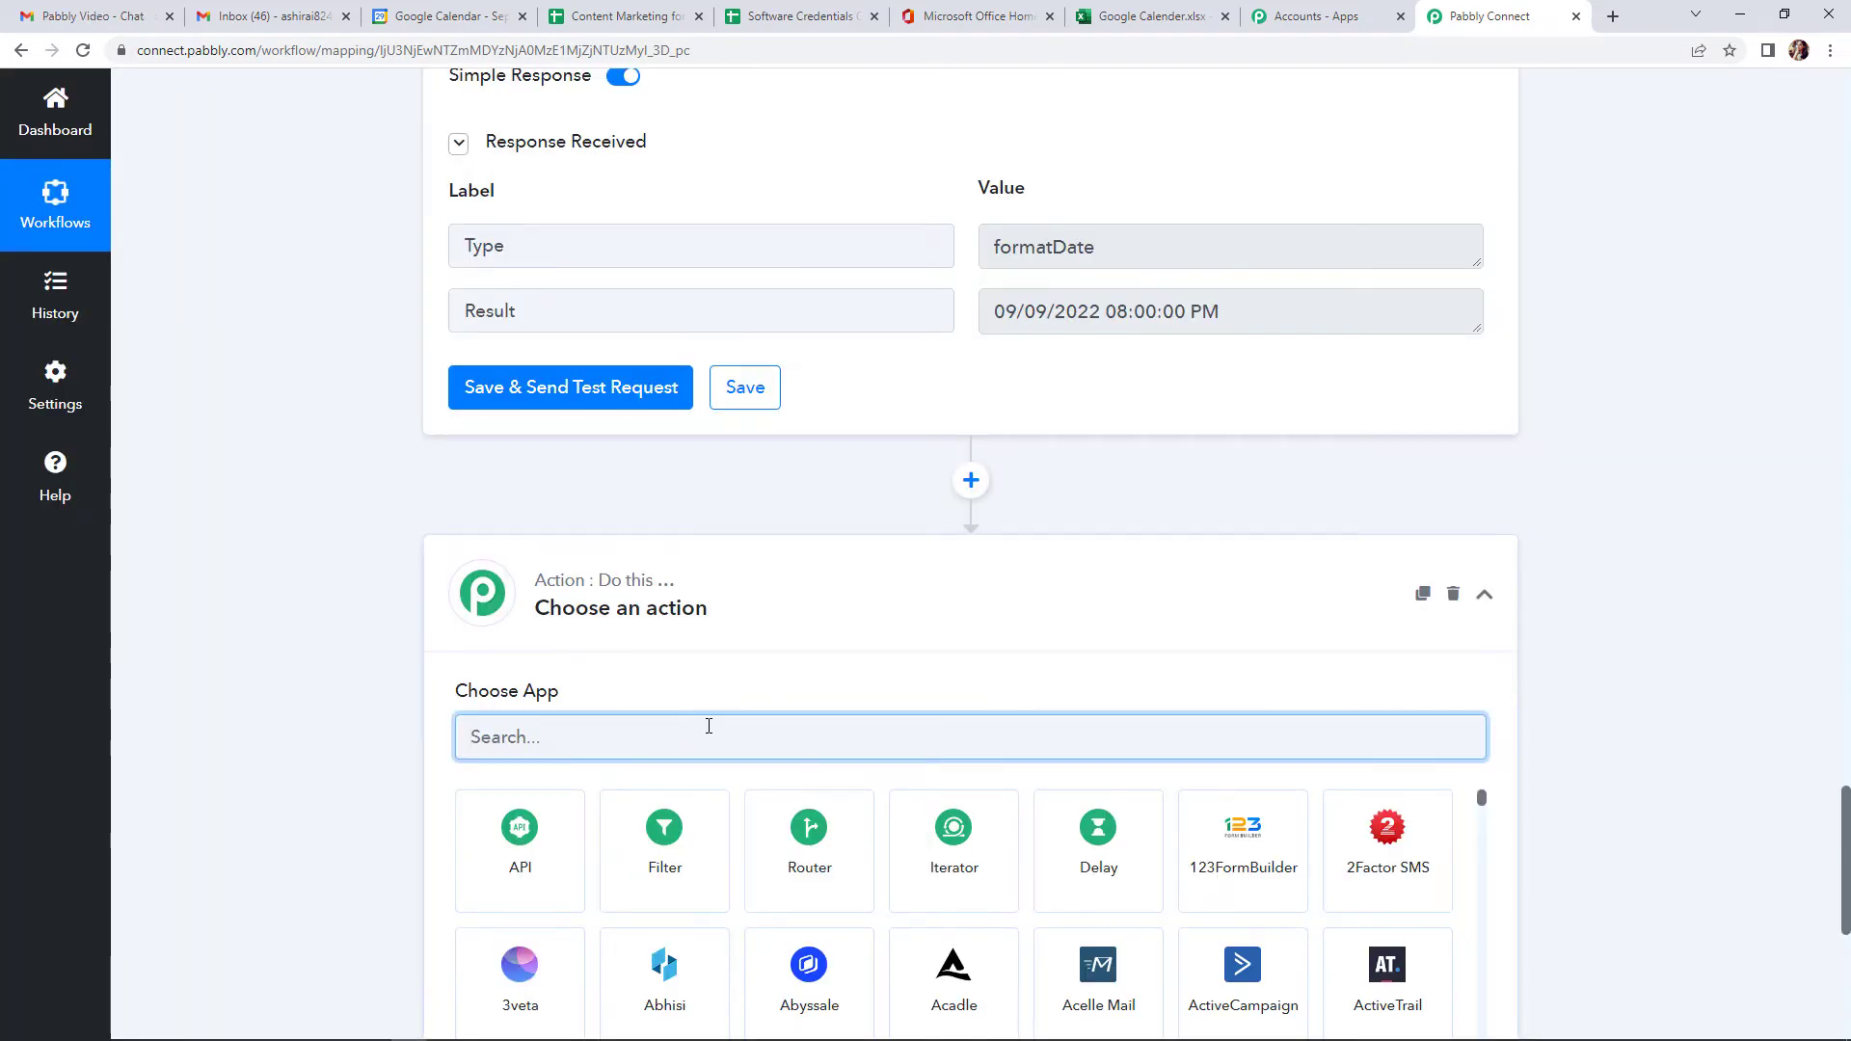
{"action": "type", "text": "Excel"}
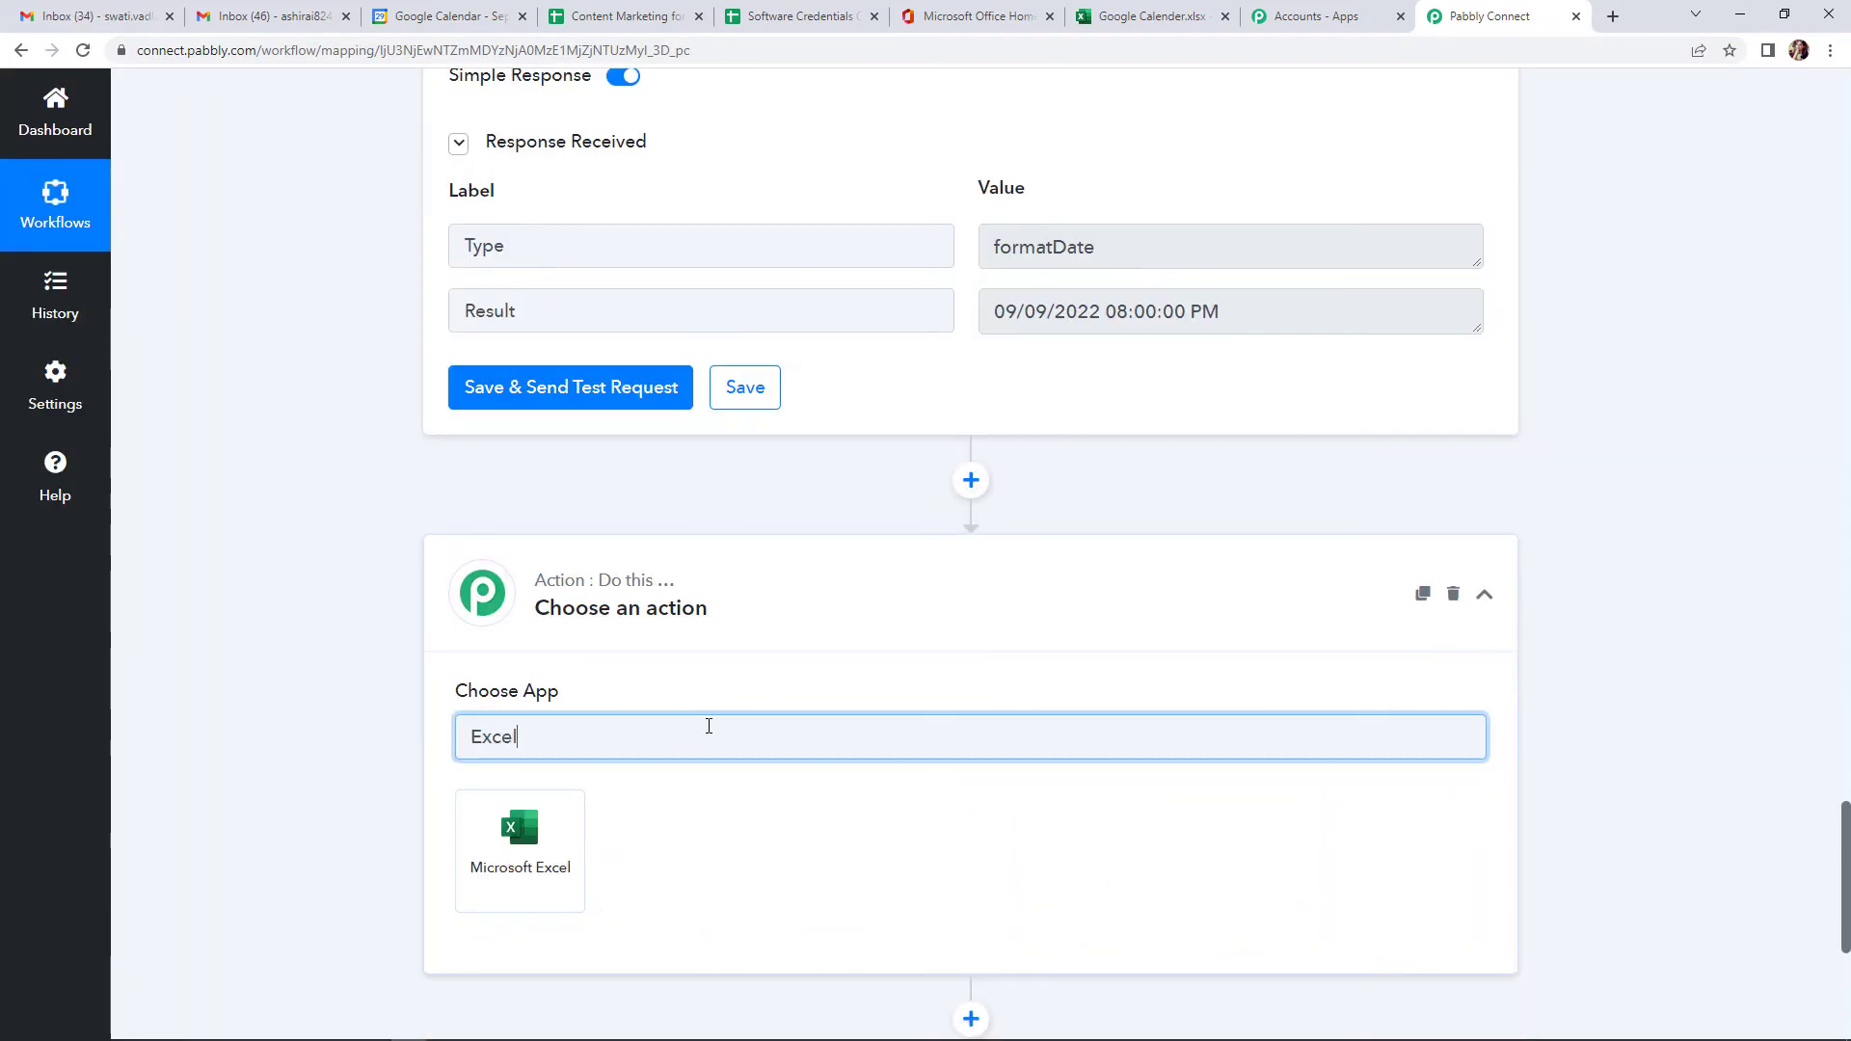
{"action": "left_click", "coordinate": [529, 859]}
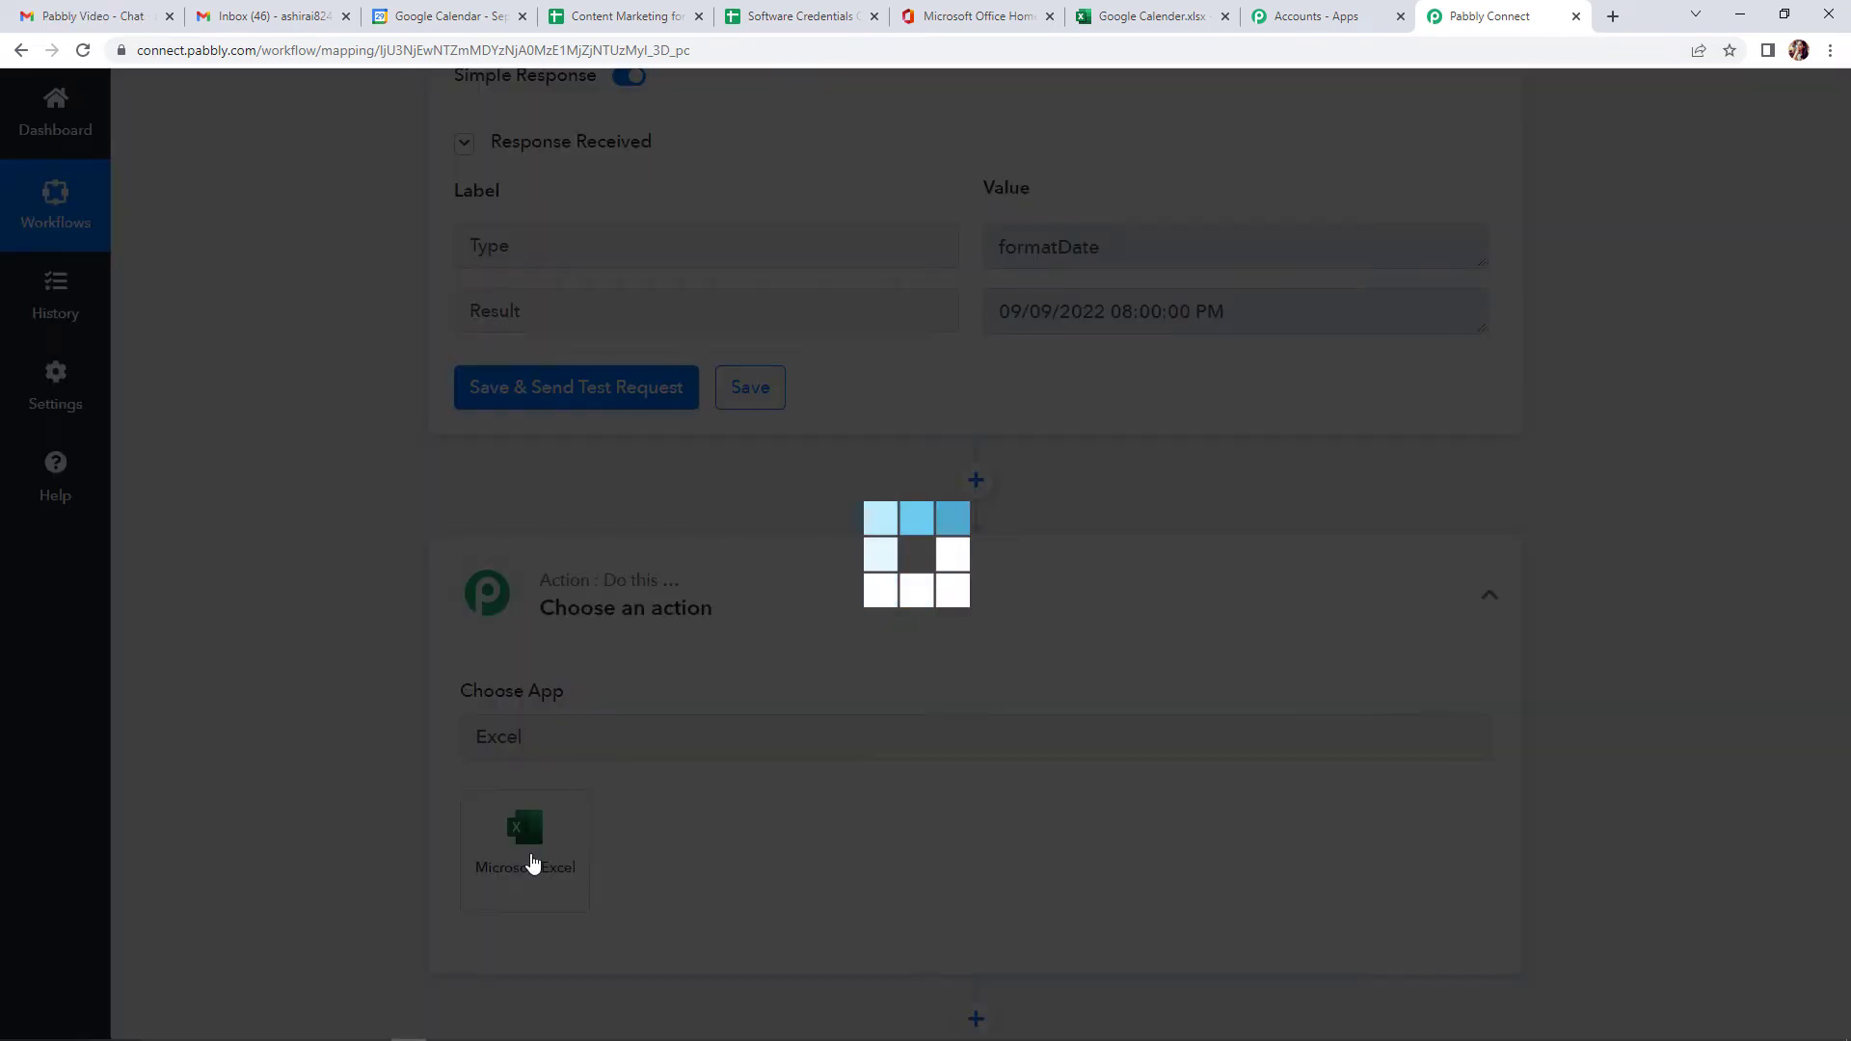
{"action": "scroll", "coordinate": [675, 827], "scroll_direction": "down", "scroll_amount": 1}
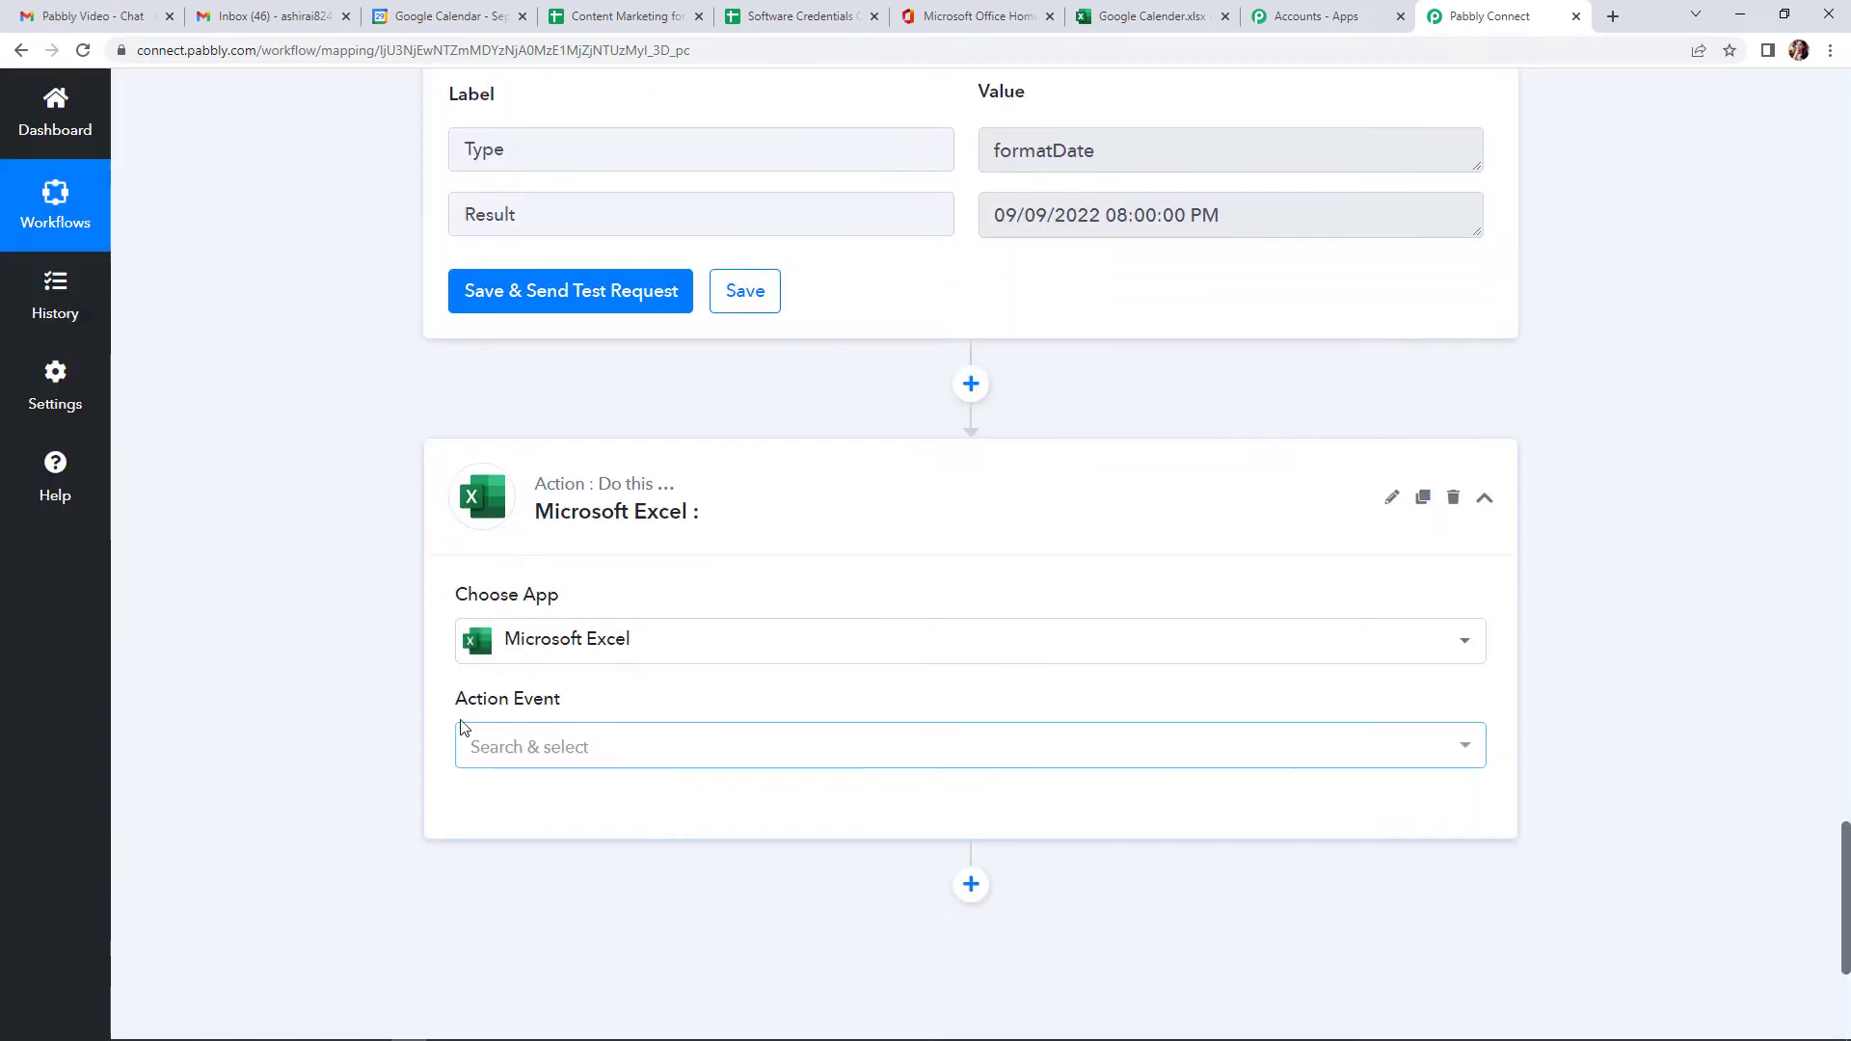
{"action": "left_click", "coordinate": [465, 746]}
{"action": "left_click", "coordinate": [541, 482]}
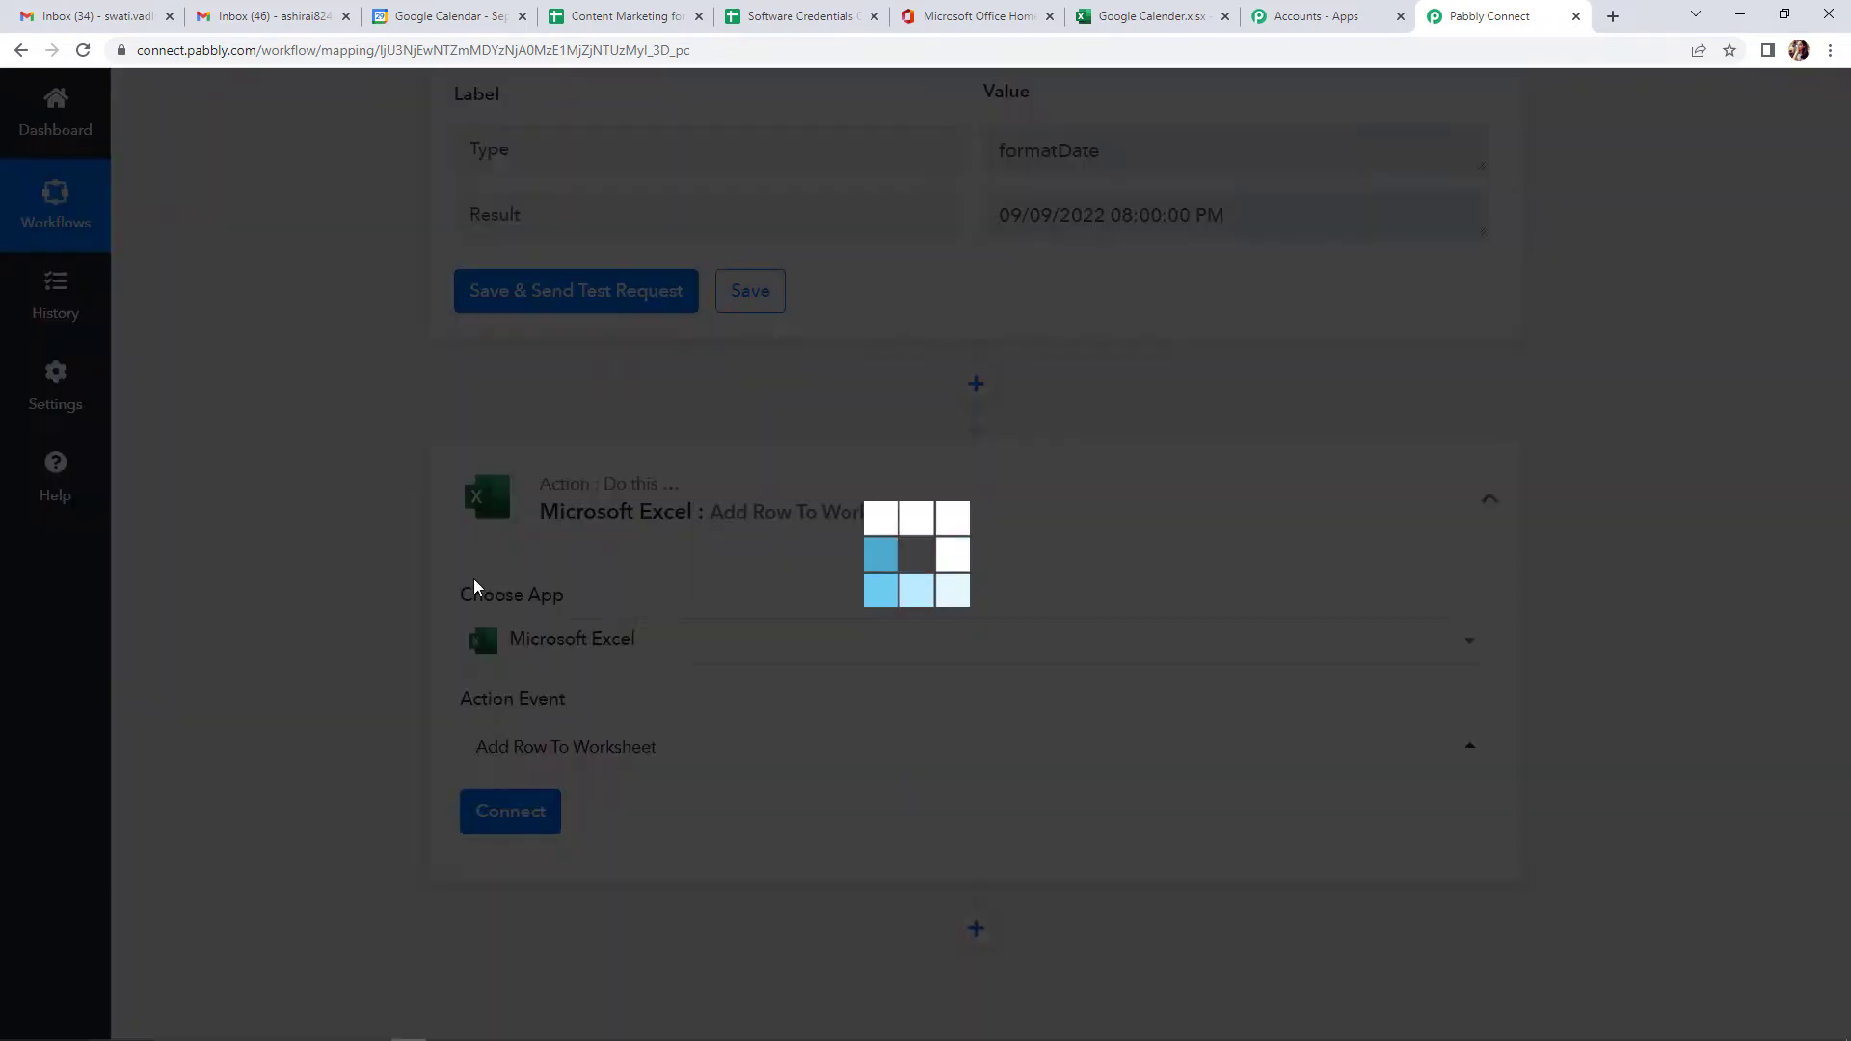
Connect the Excel action through a new Microsoft Excel connection and grant Pabbly Connect the requested account access
{"action": "left_click", "coordinate": [506, 812]}
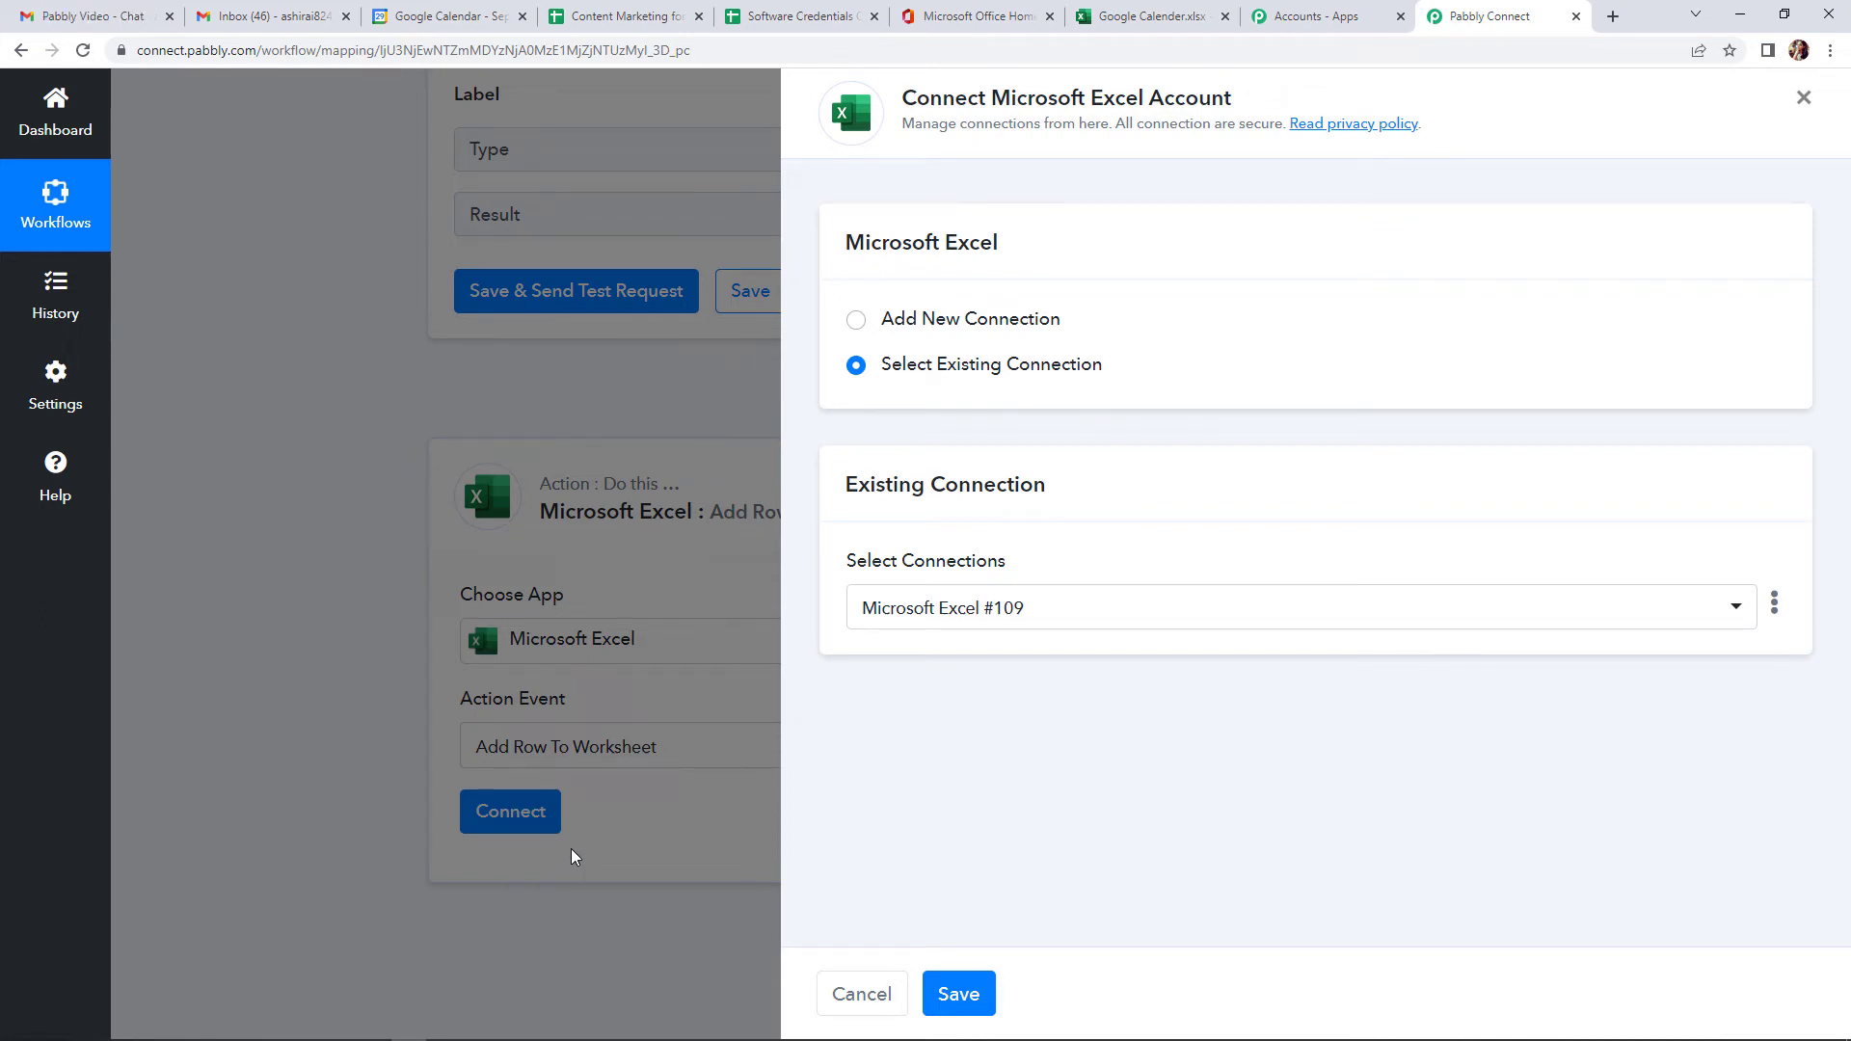
{"action": "left_click", "coordinate": [856, 319]}
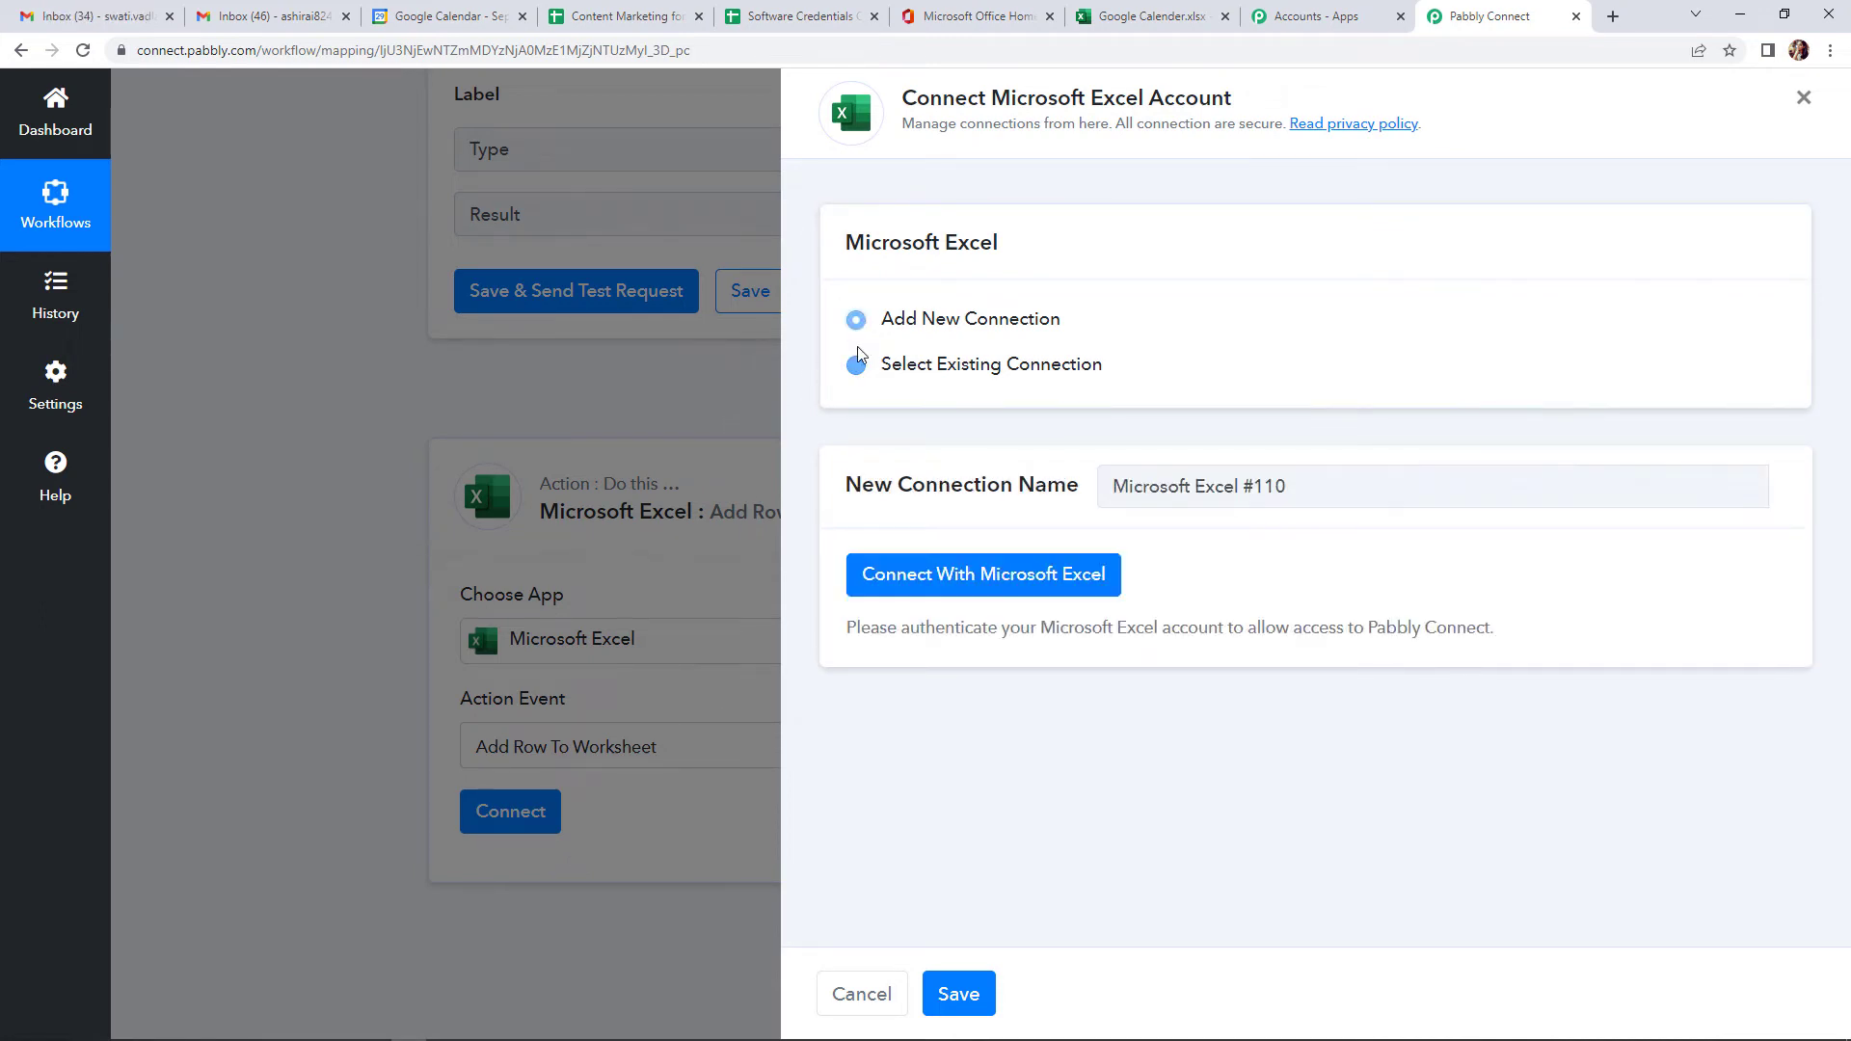
{"action": "left_click", "coordinate": [985, 577]}
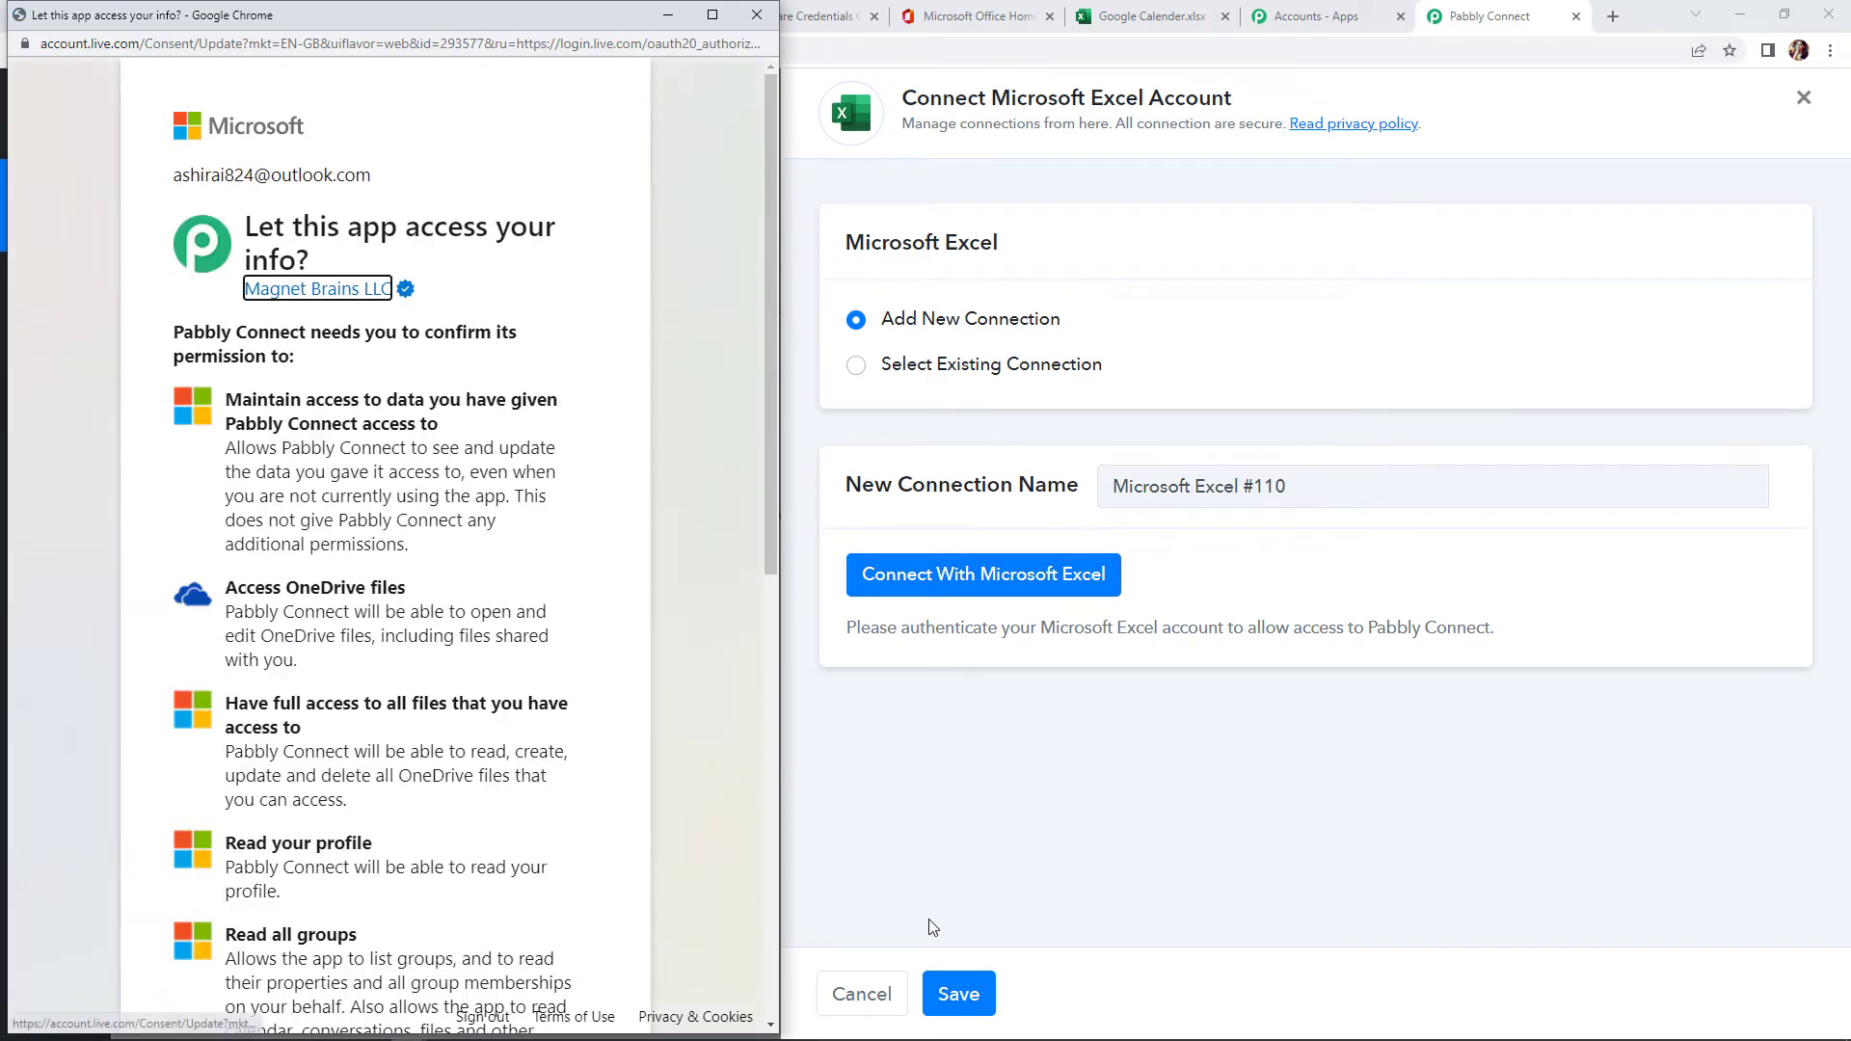
{"action": "scroll", "coordinate": [490, 713], "scroll_direction": "down", "scroll_amount": 9}
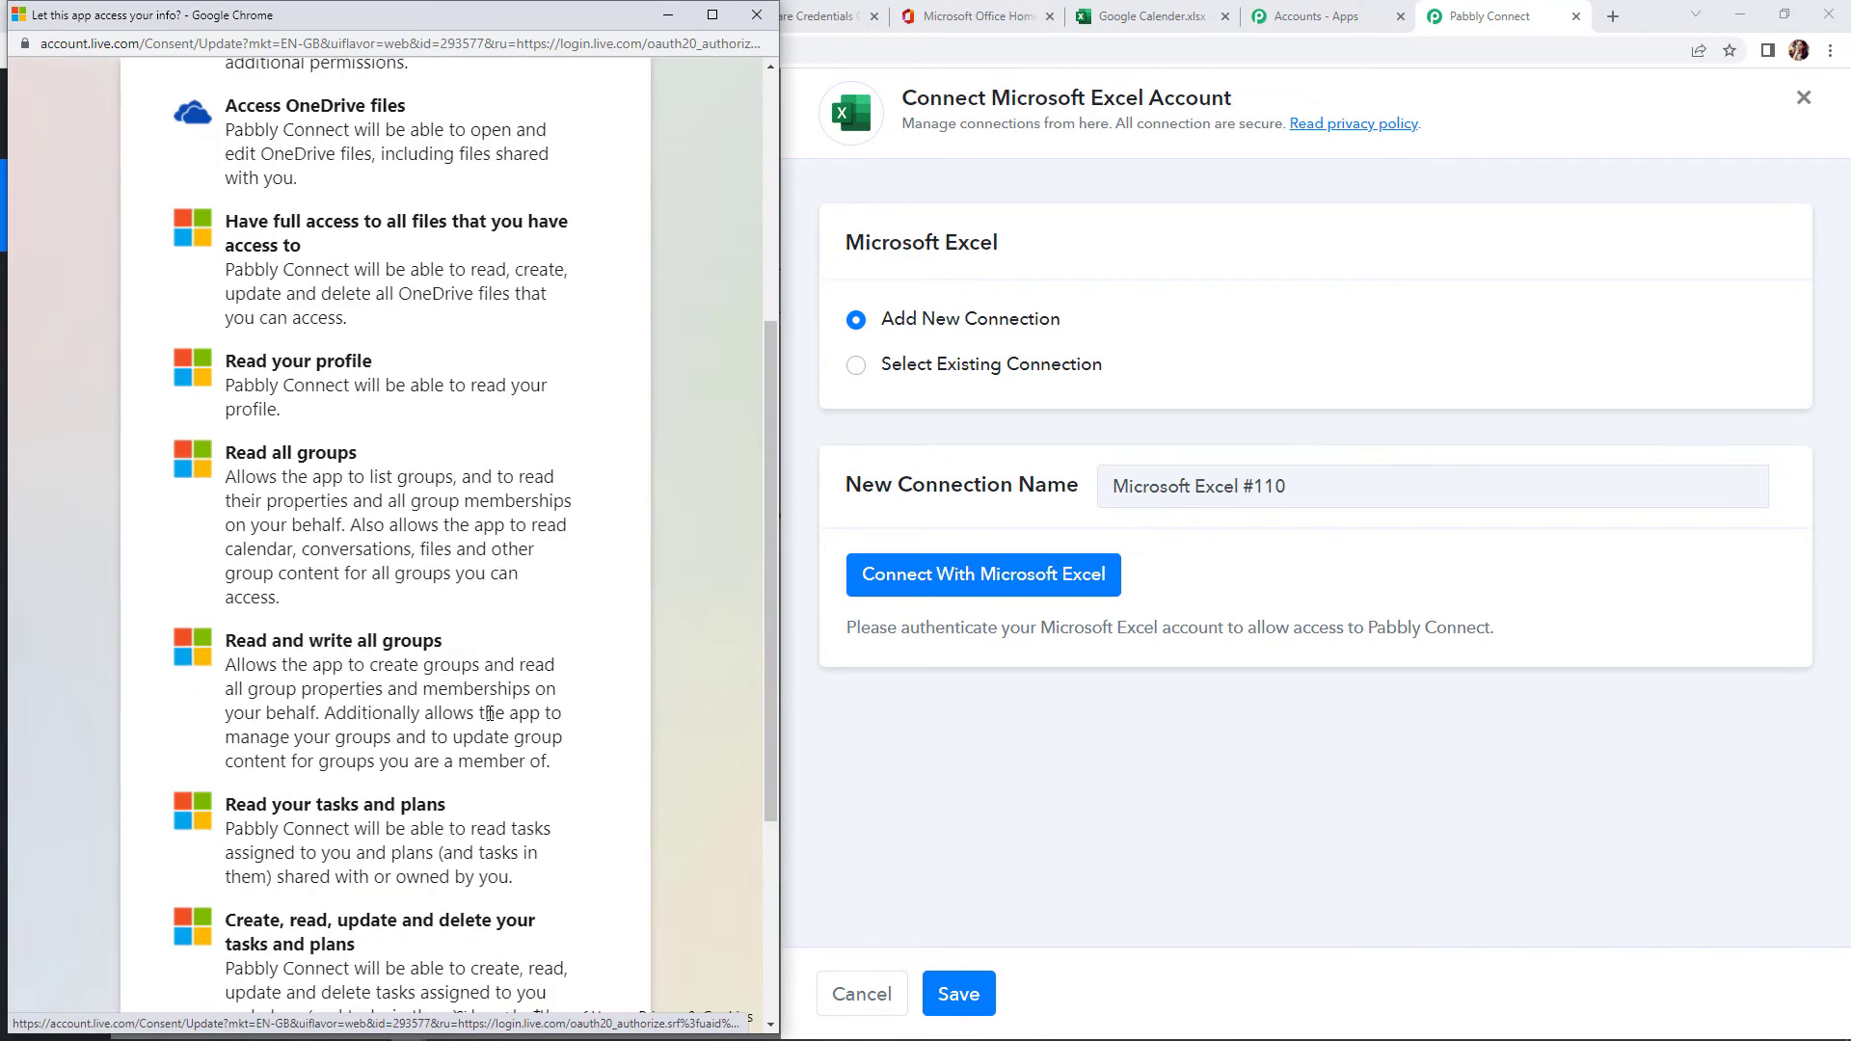
{"action": "left_click", "coordinate": [535, 931]}
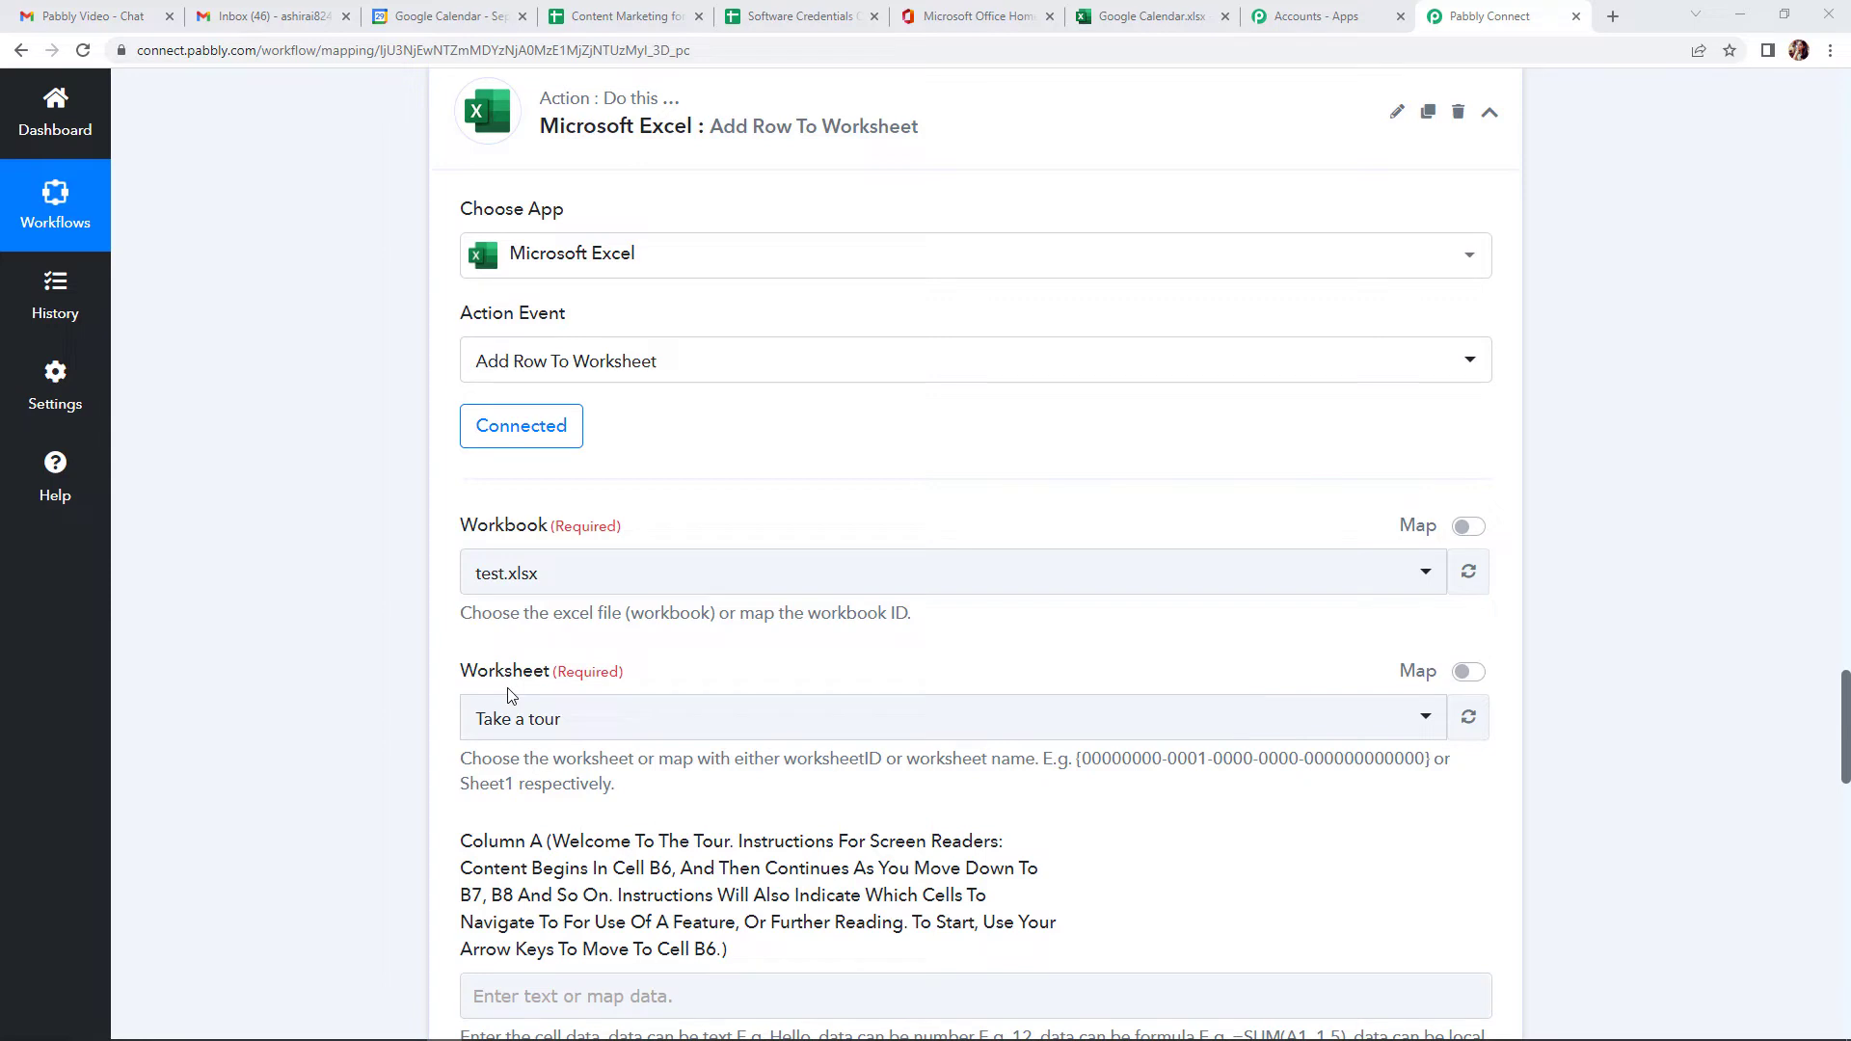
Check the target spreadsheet's layout, and set the Excel action's workbook to Google Calendar.xlsx with the Details worksheet
{"action": "left_click", "coordinate": [1142, 16]}
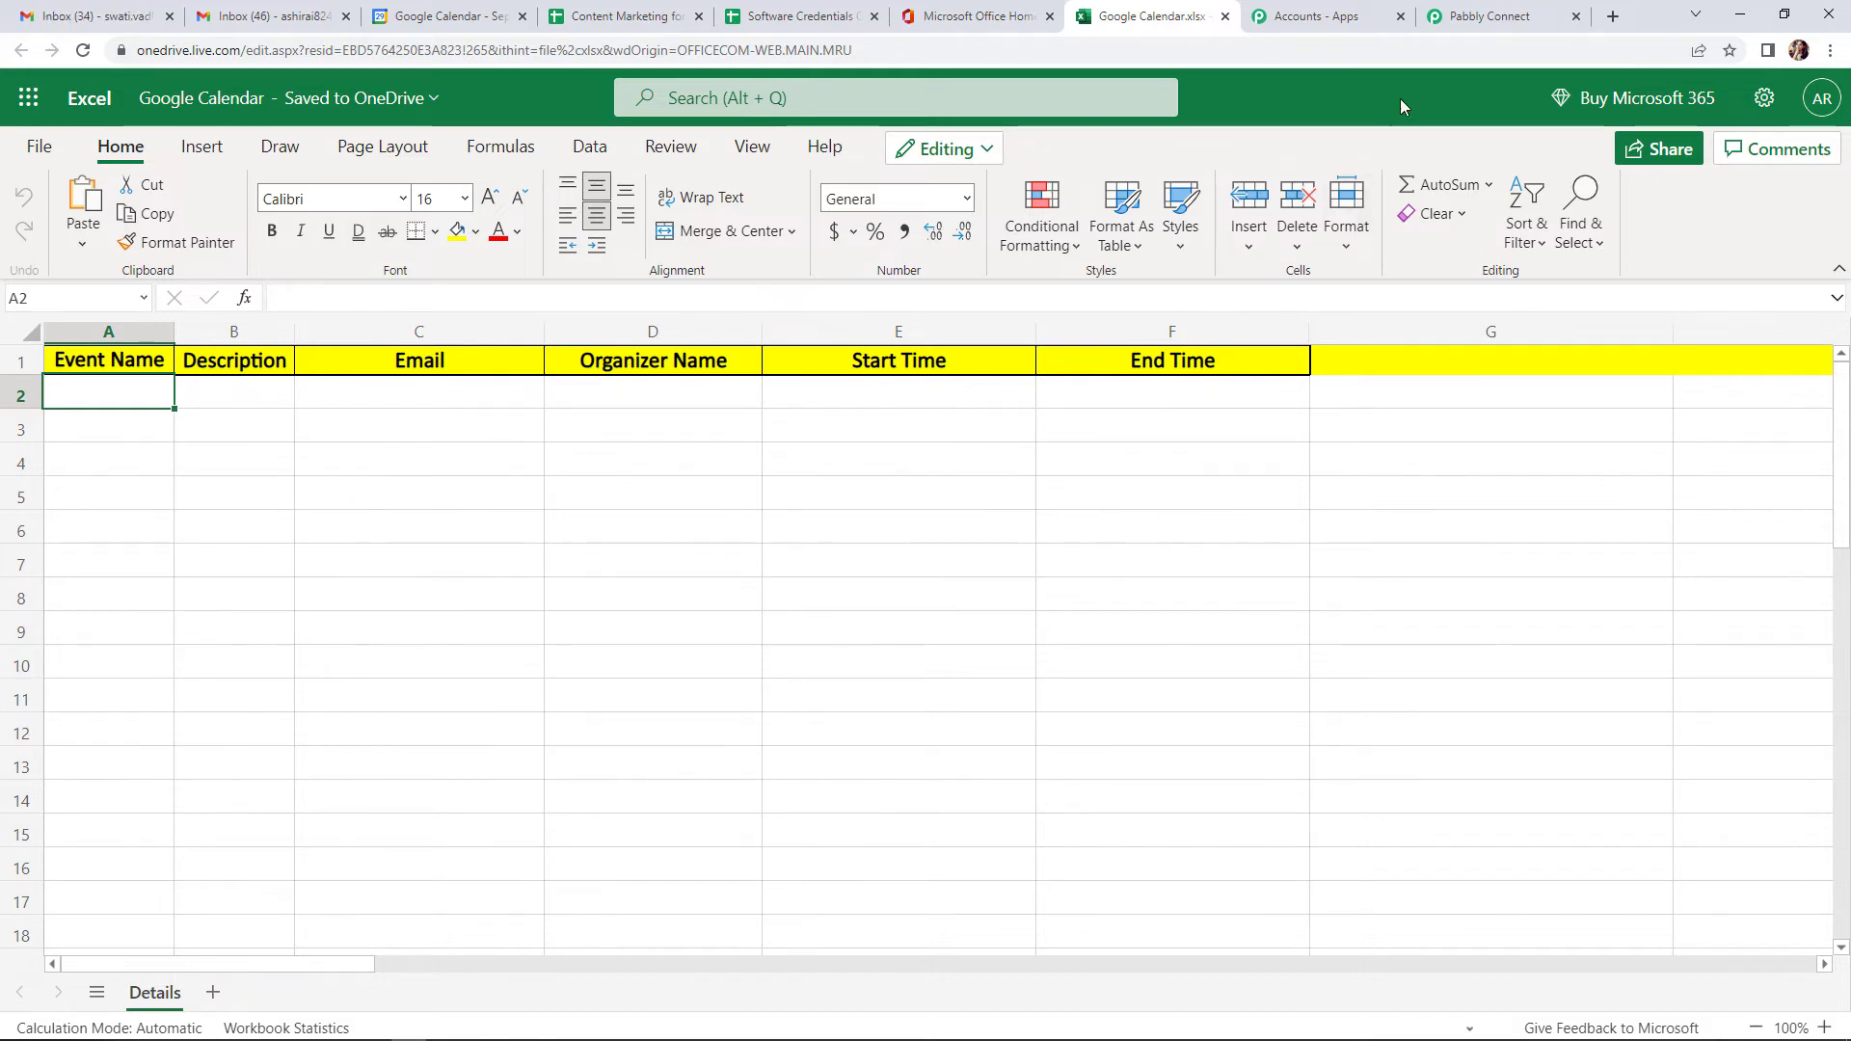
{"action": "left_click", "coordinate": [1490, 17]}
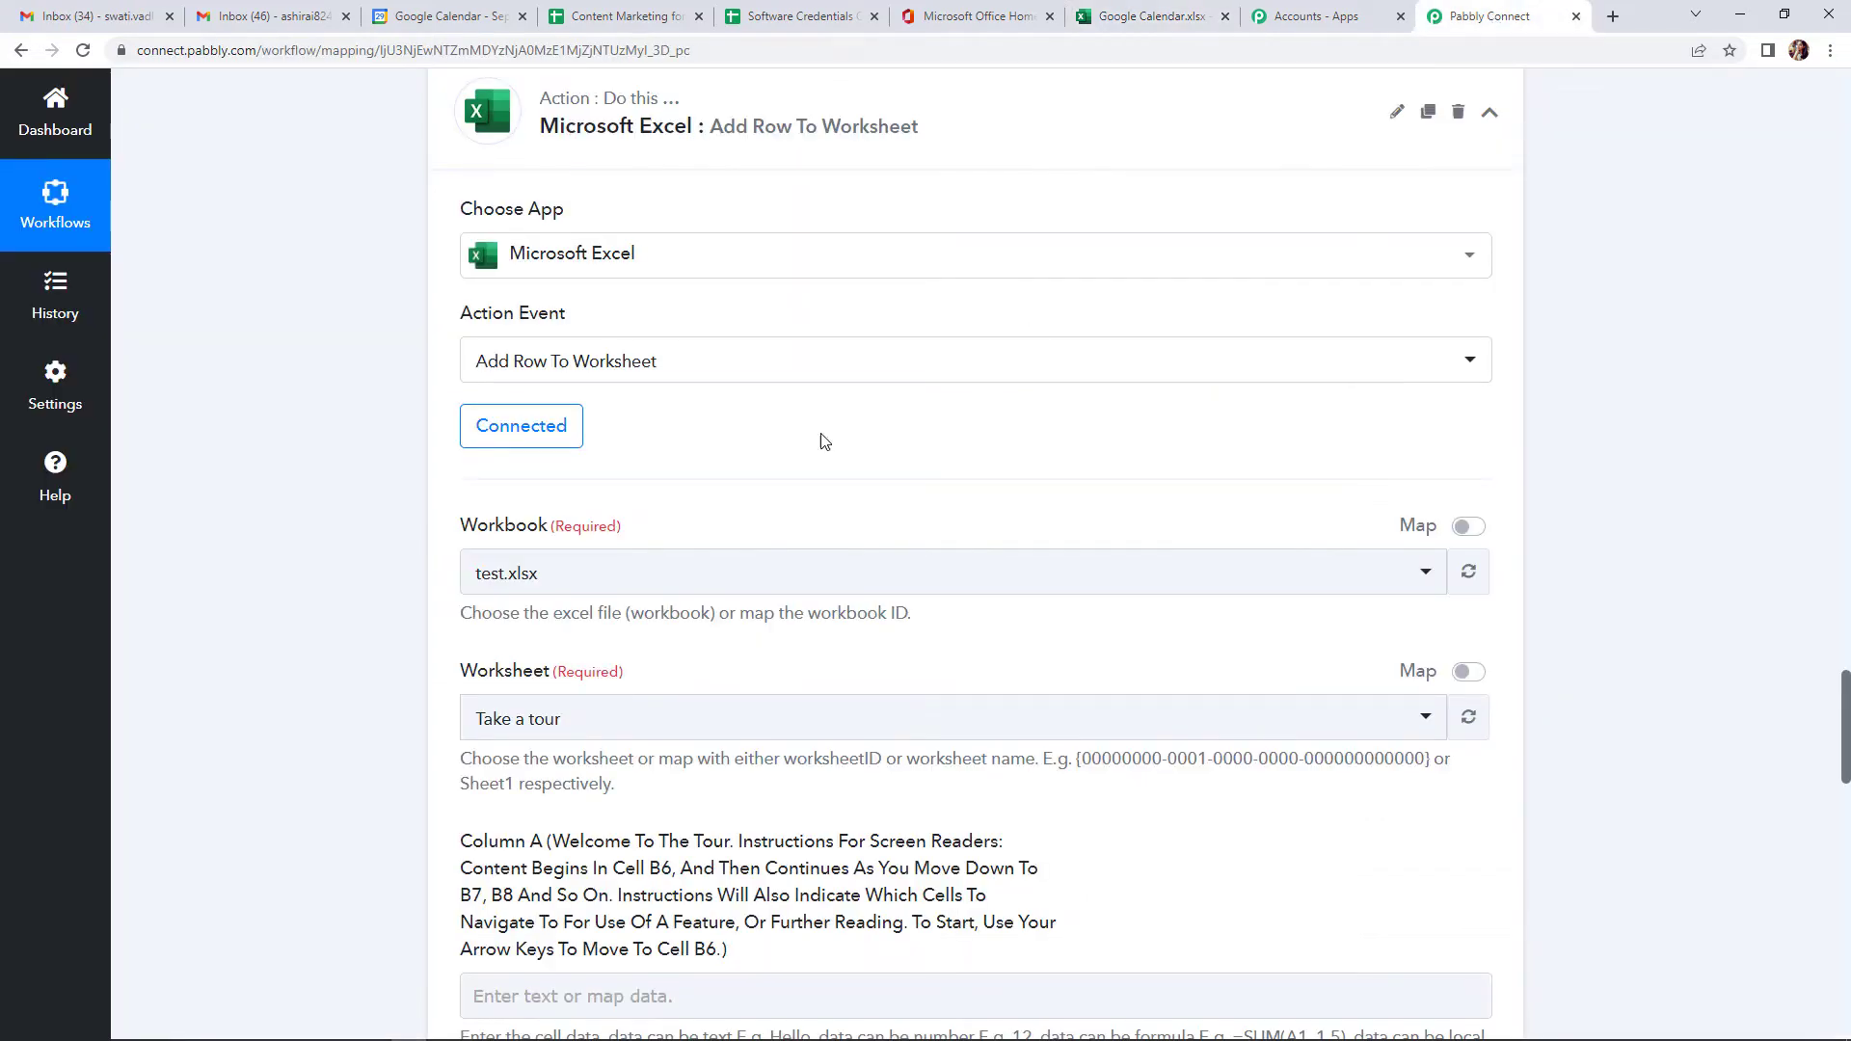
{"action": "left_click", "coordinate": [609, 576]}
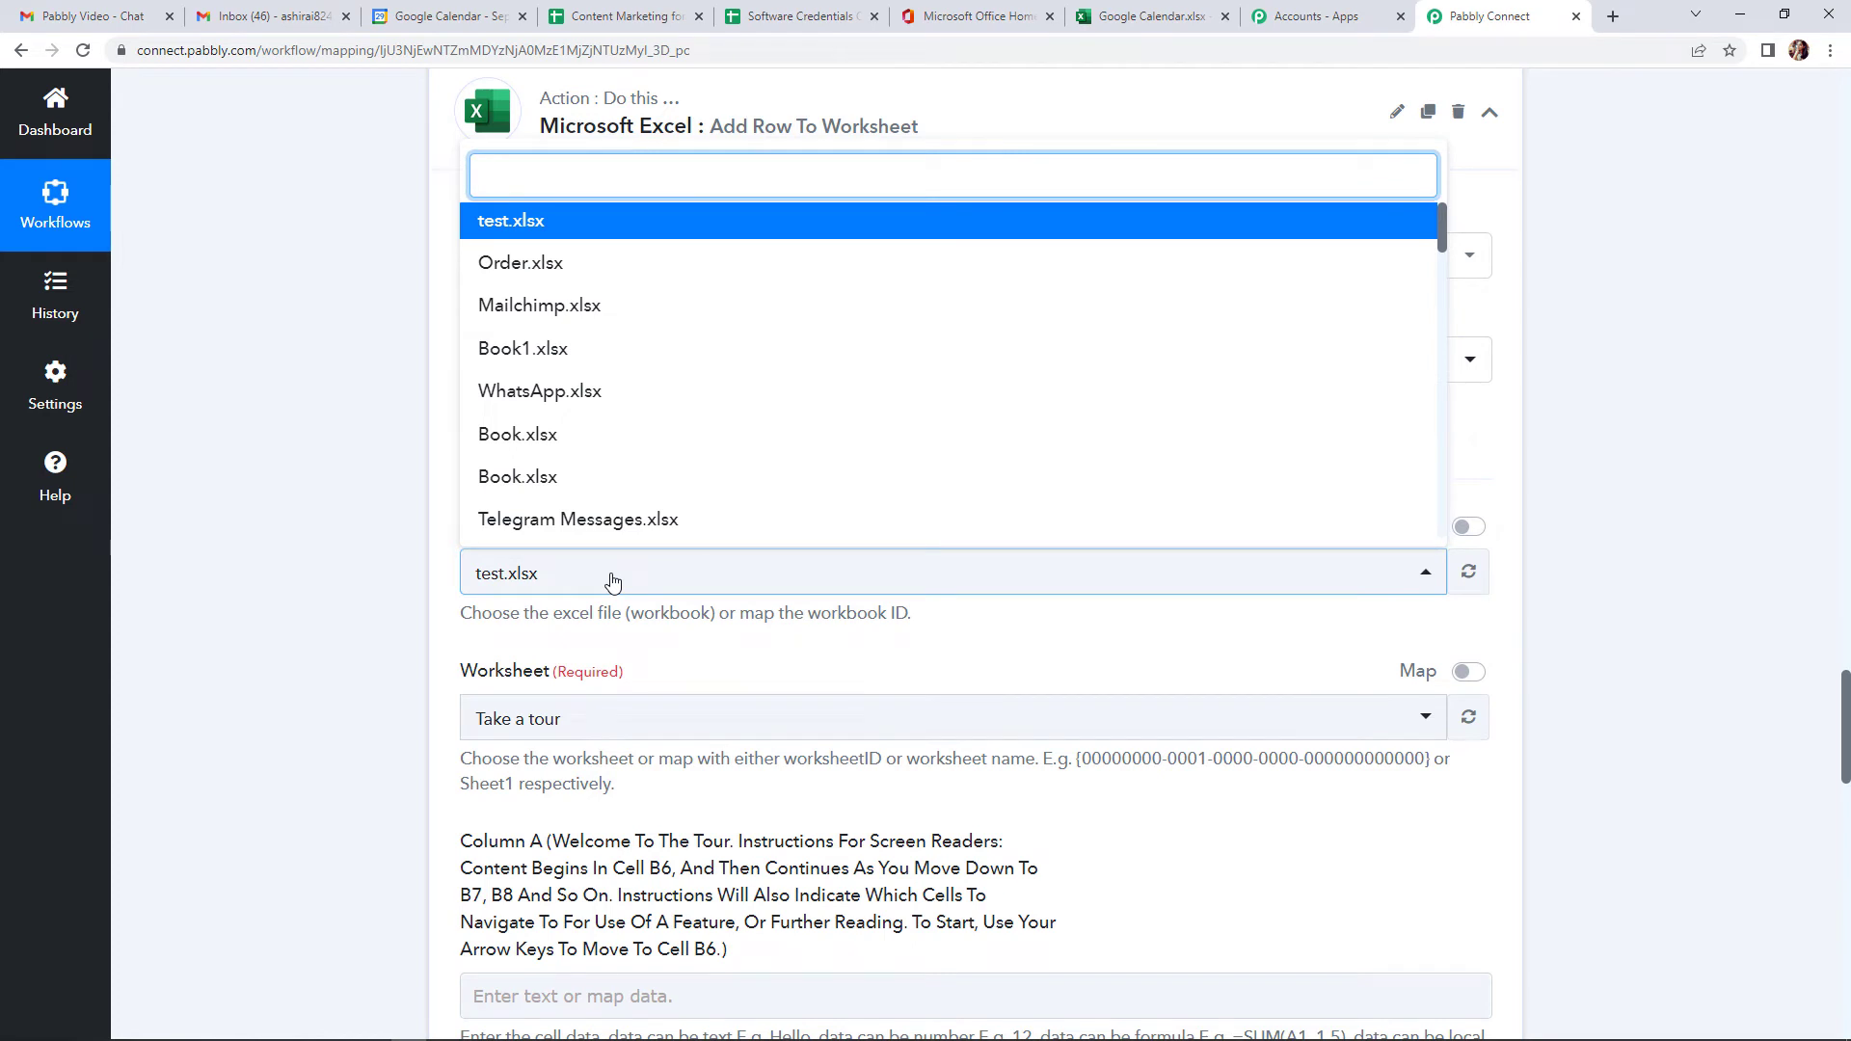
{"action": "type", "text": "goo"}
{"action": "left_click", "coordinate": [606, 388]}
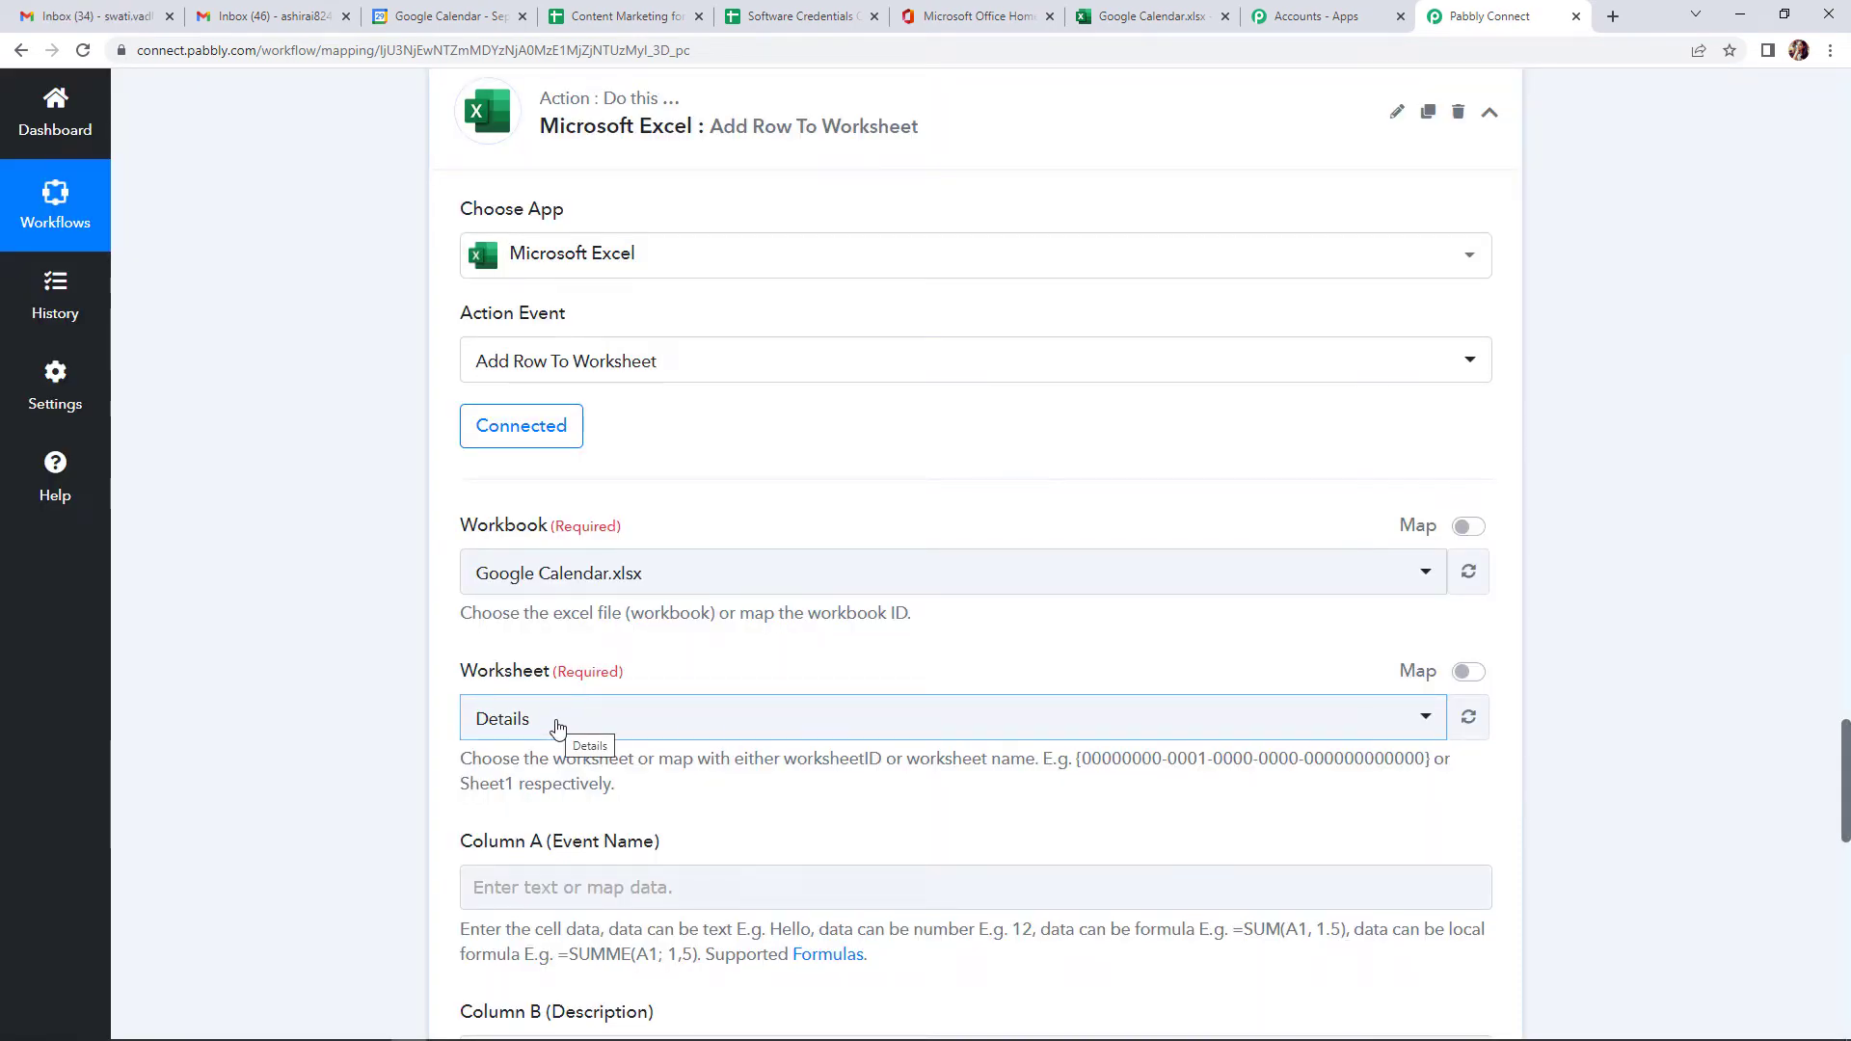
Map the Google Calendar event's Summary into Column A (Event Name)
{"action": "scroll", "coordinate": [559, 725], "scroll_direction": "down", "scroll_amount": 5}
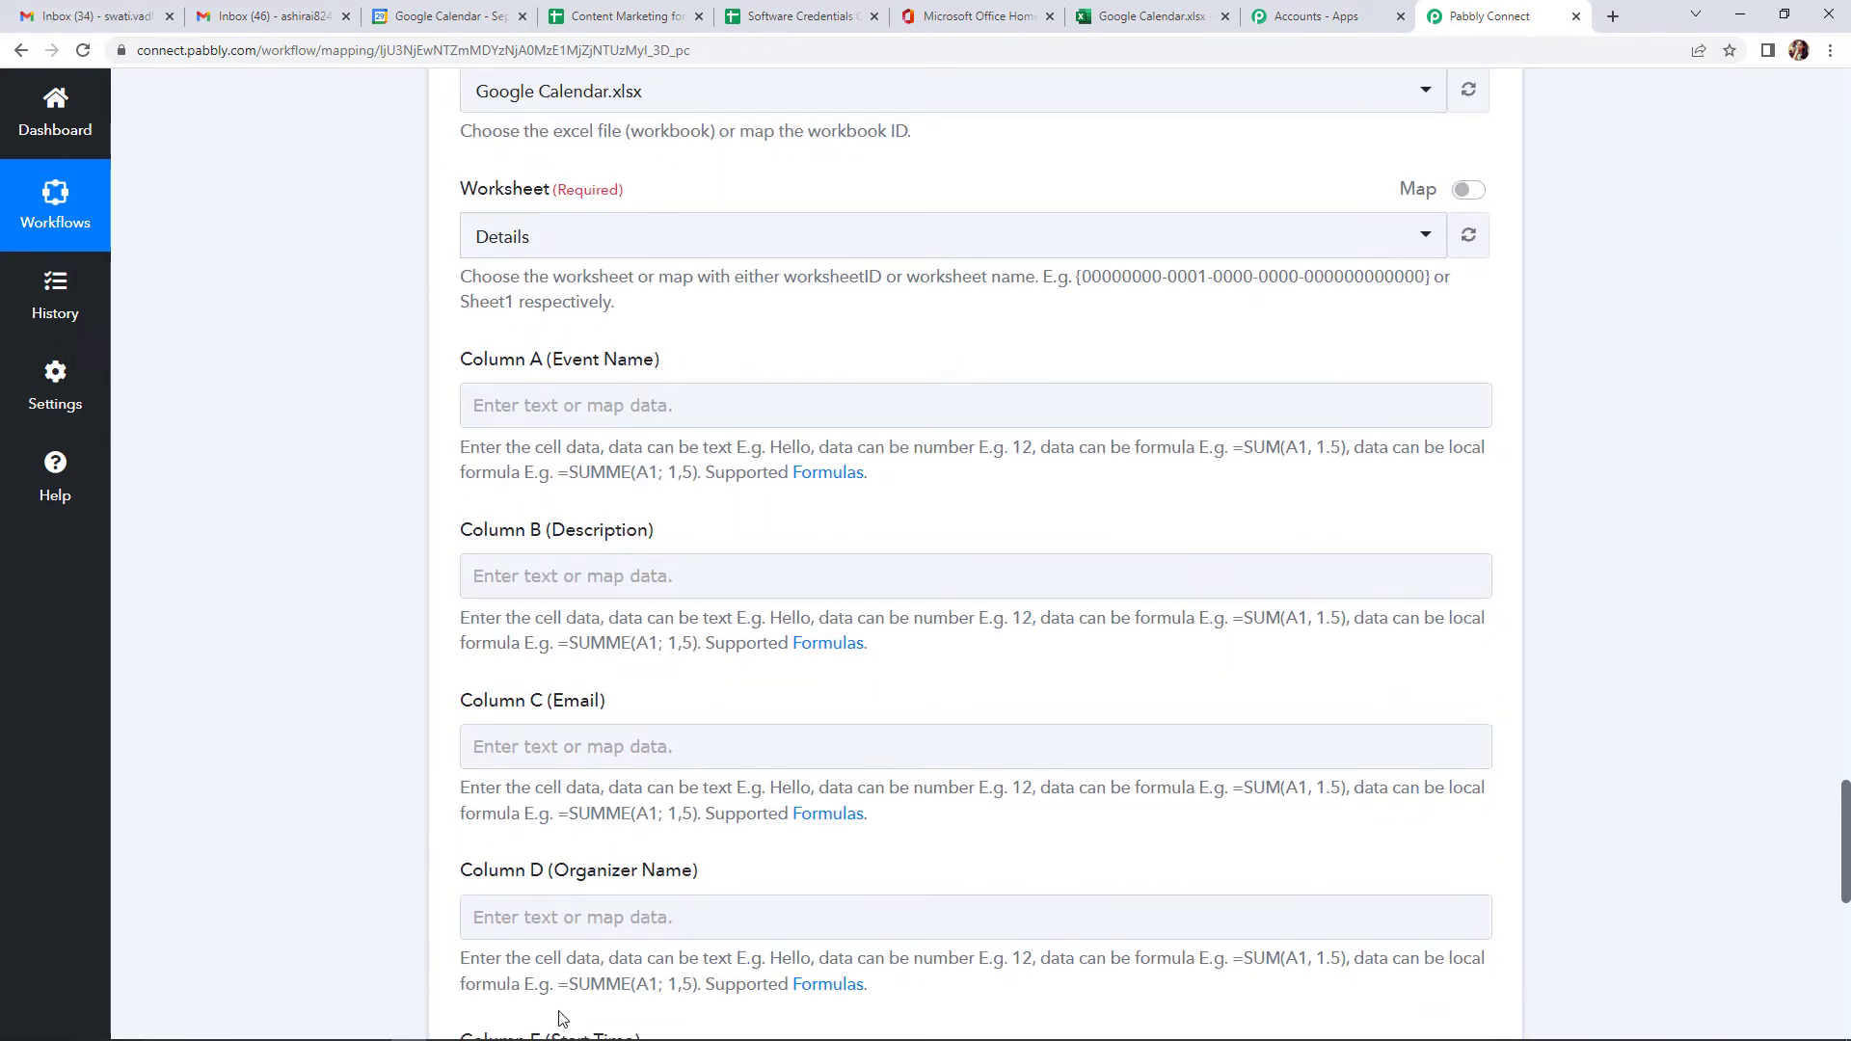
{"action": "left_click", "coordinate": [588, 406]}
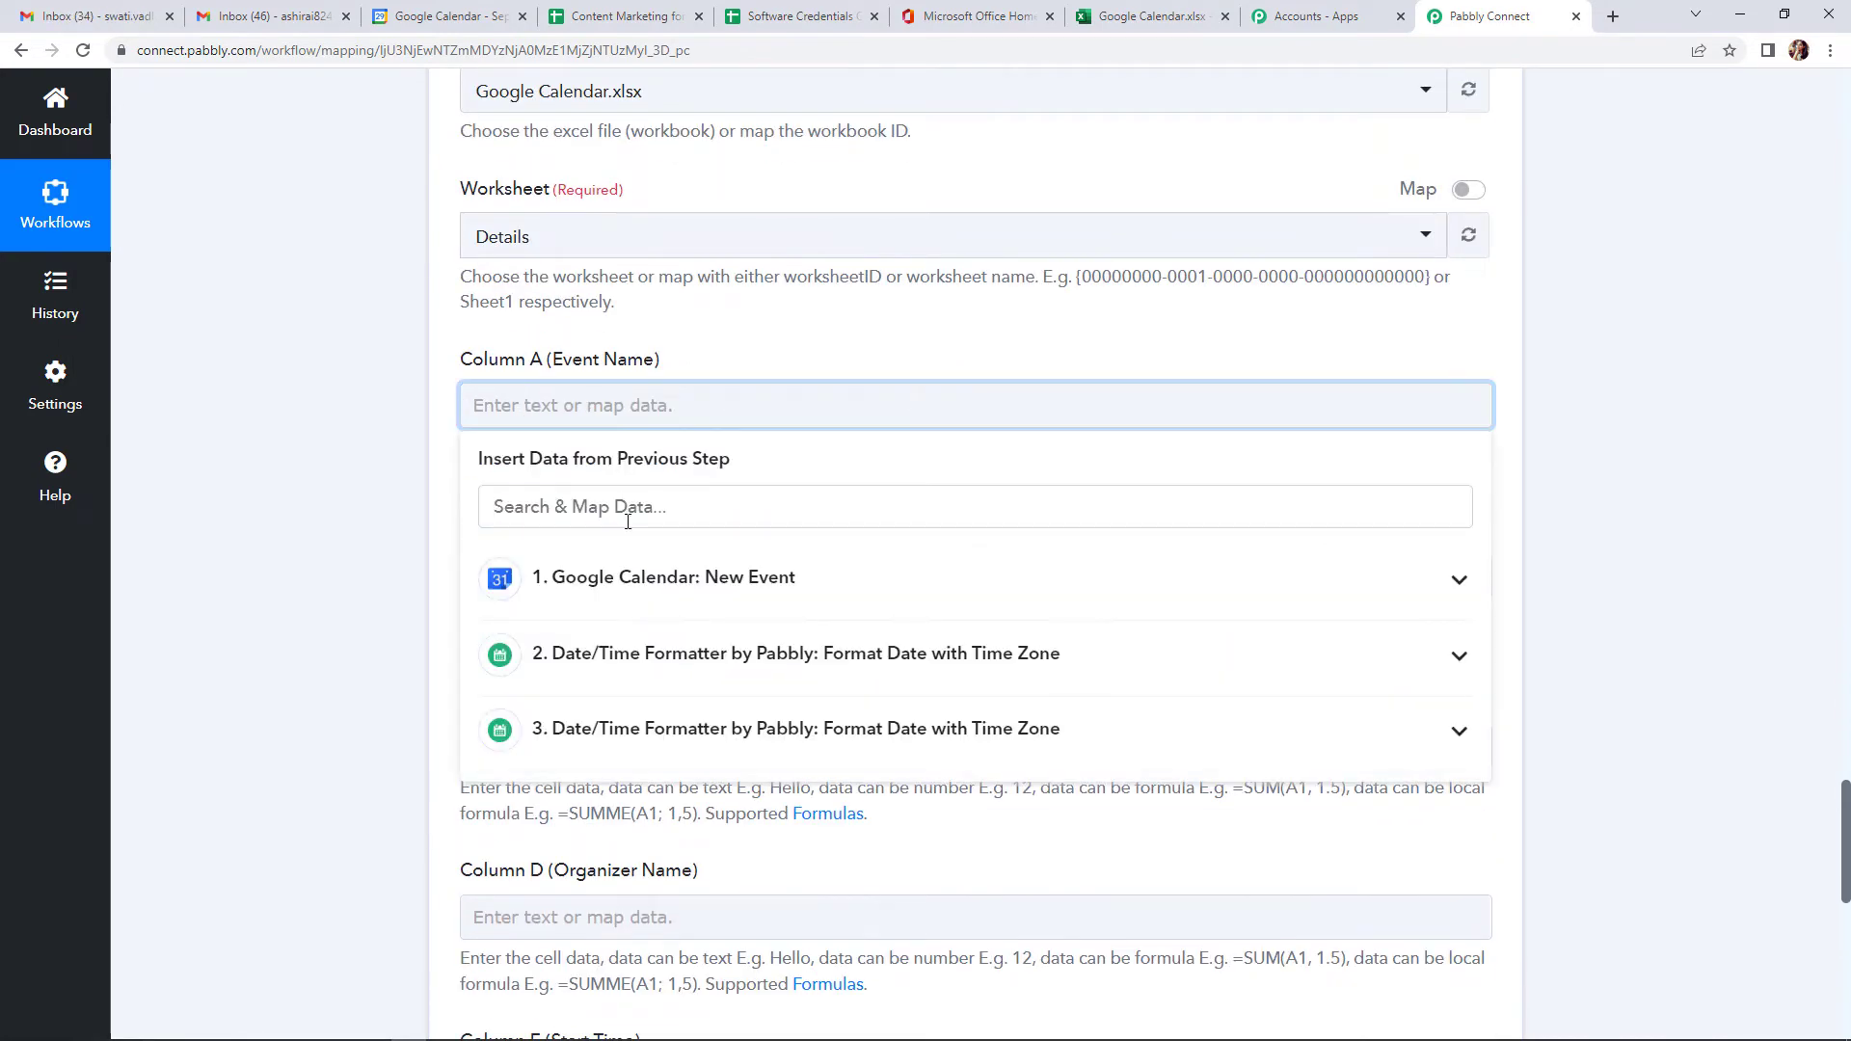
{"action": "left_click", "coordinate": [649, 573]}
{"action": "scroll", "coordinate": [883, 733], "scroll_direction": "down", "scroll_amount": 4}
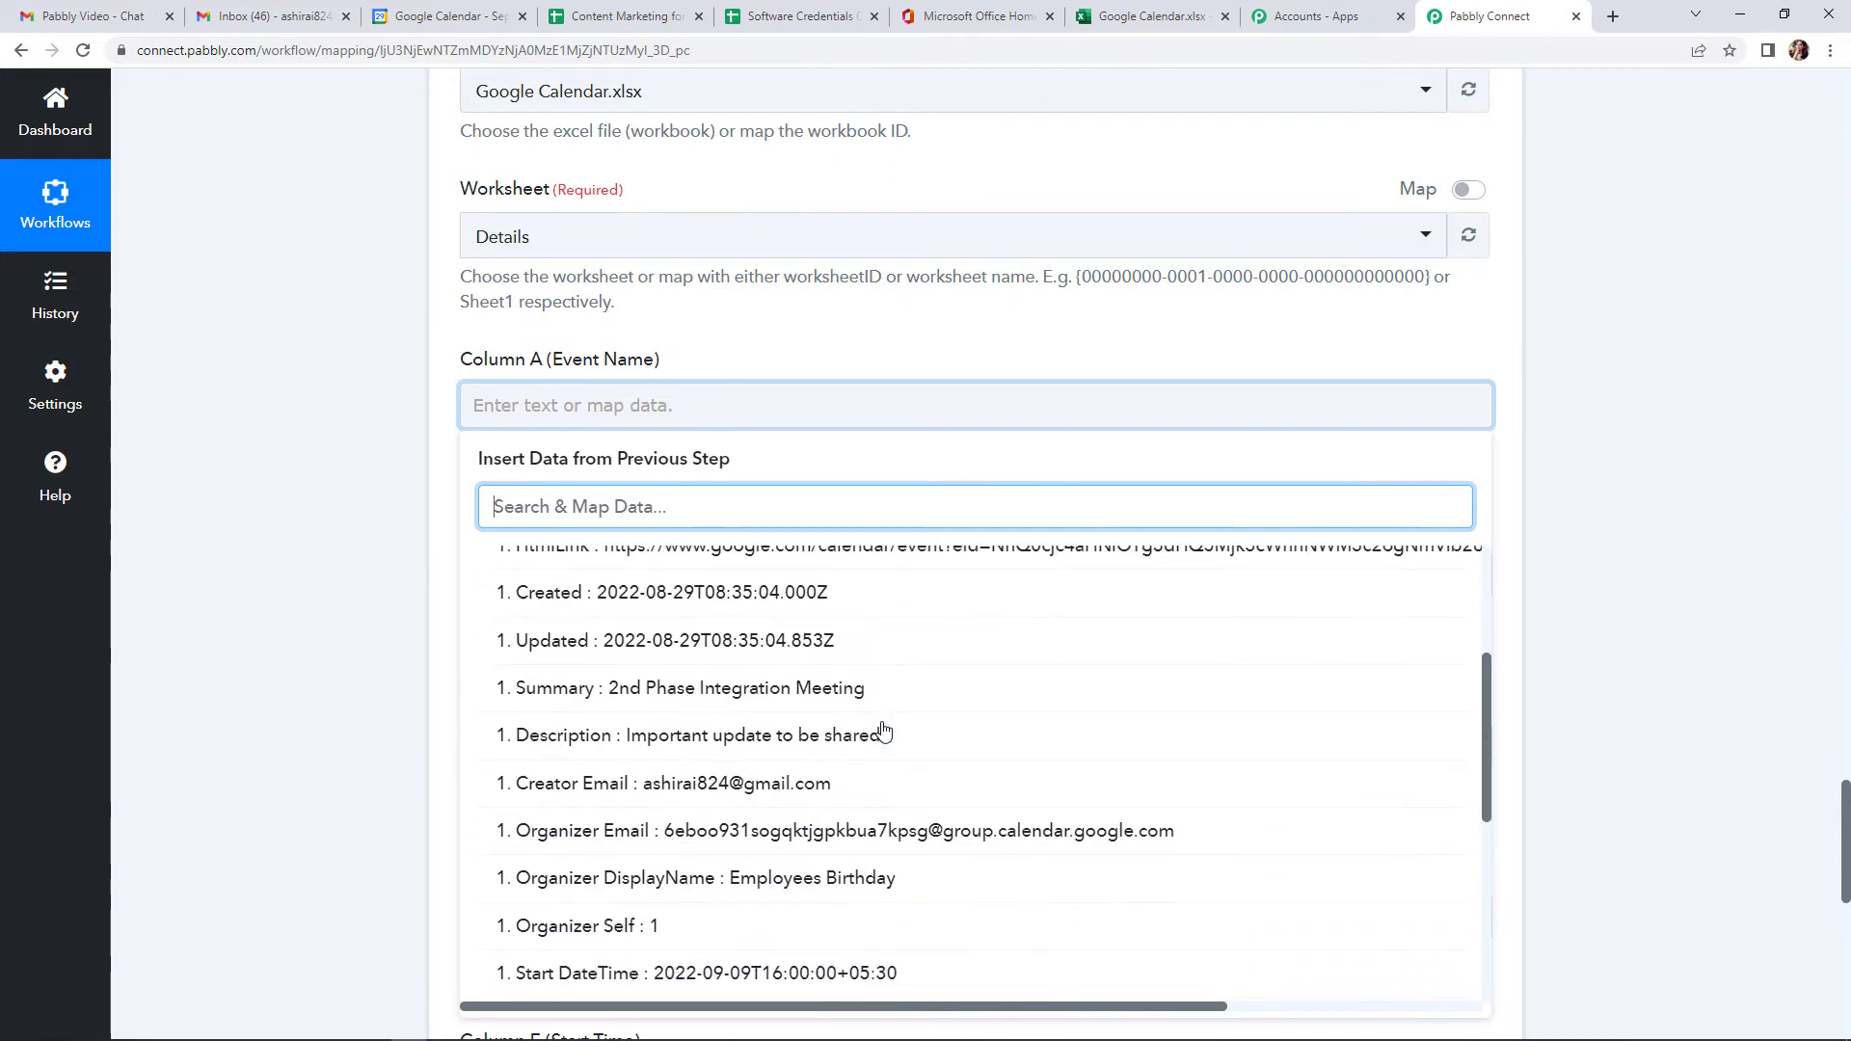
{"action": "scroll", "coordinate": [883, 782], "scroll_direction": "up", "scroll_amount": 3}
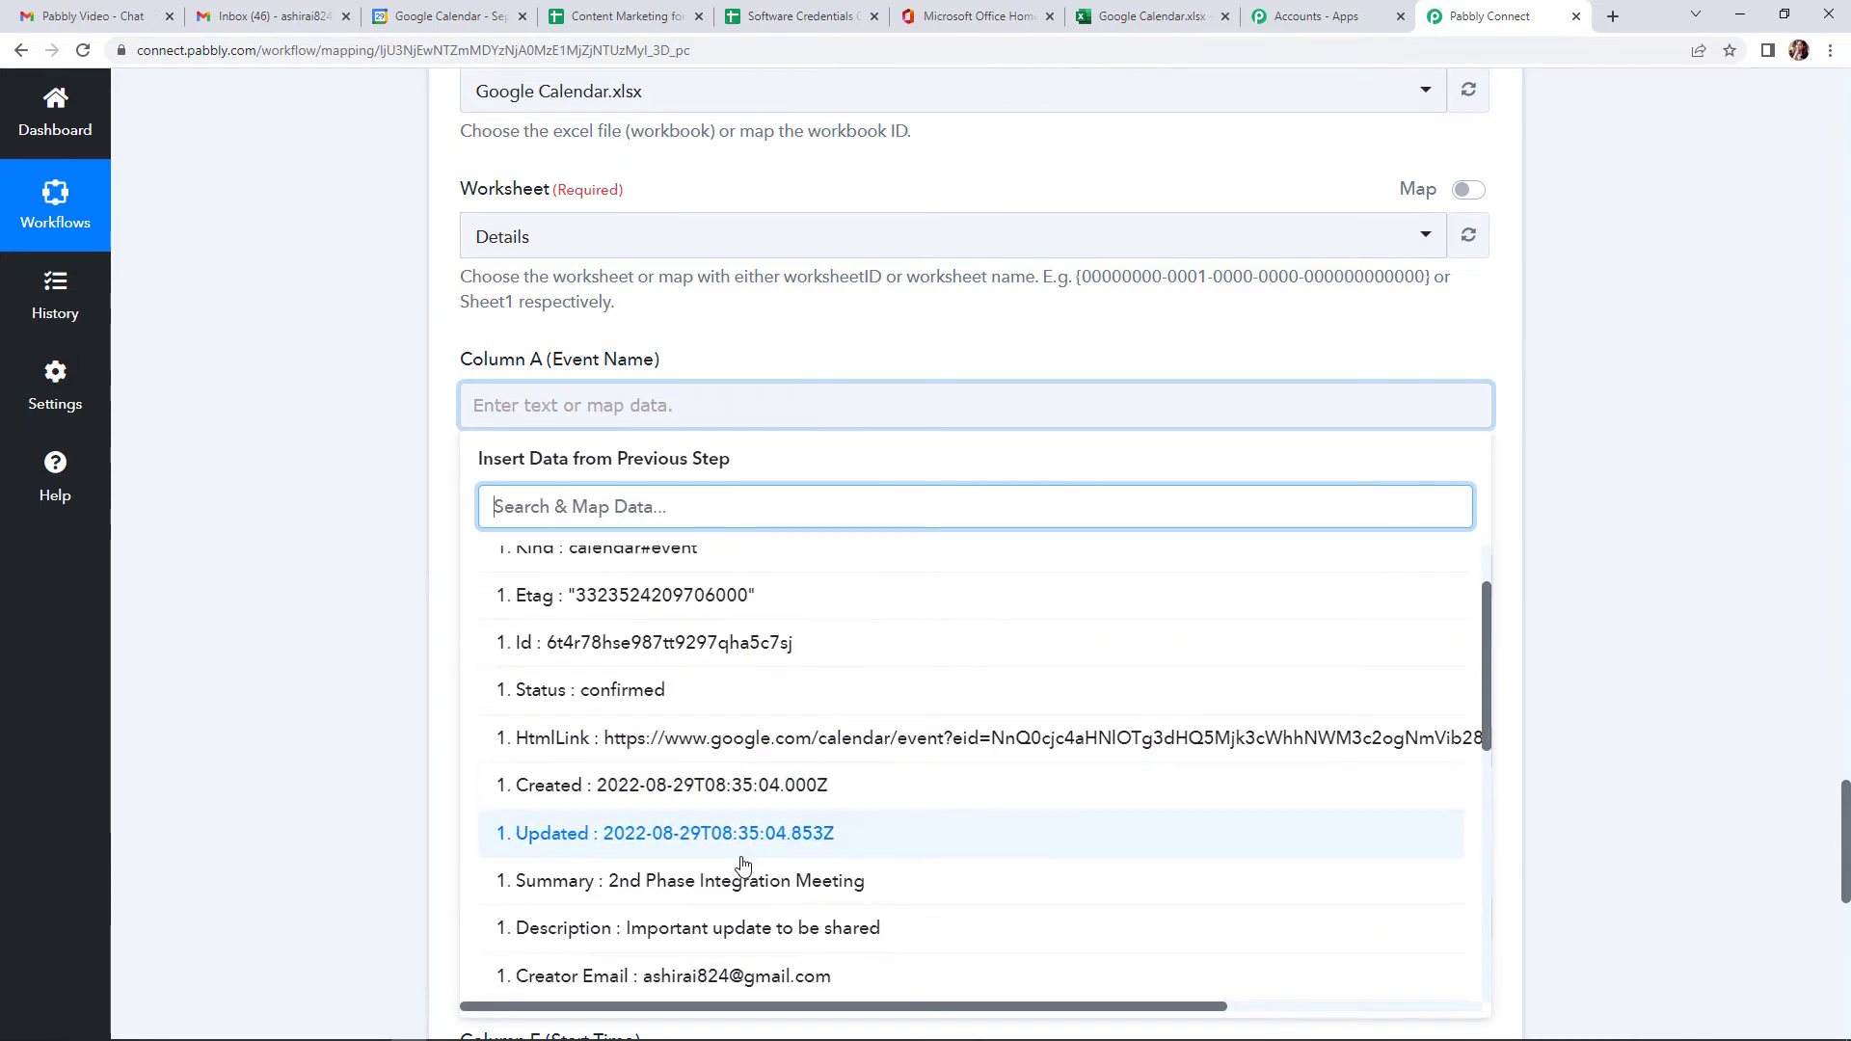
{"action": "left_click", "coordinate": [789, 881]}
{"action": "left_click", "coordinate": [247, 576]}
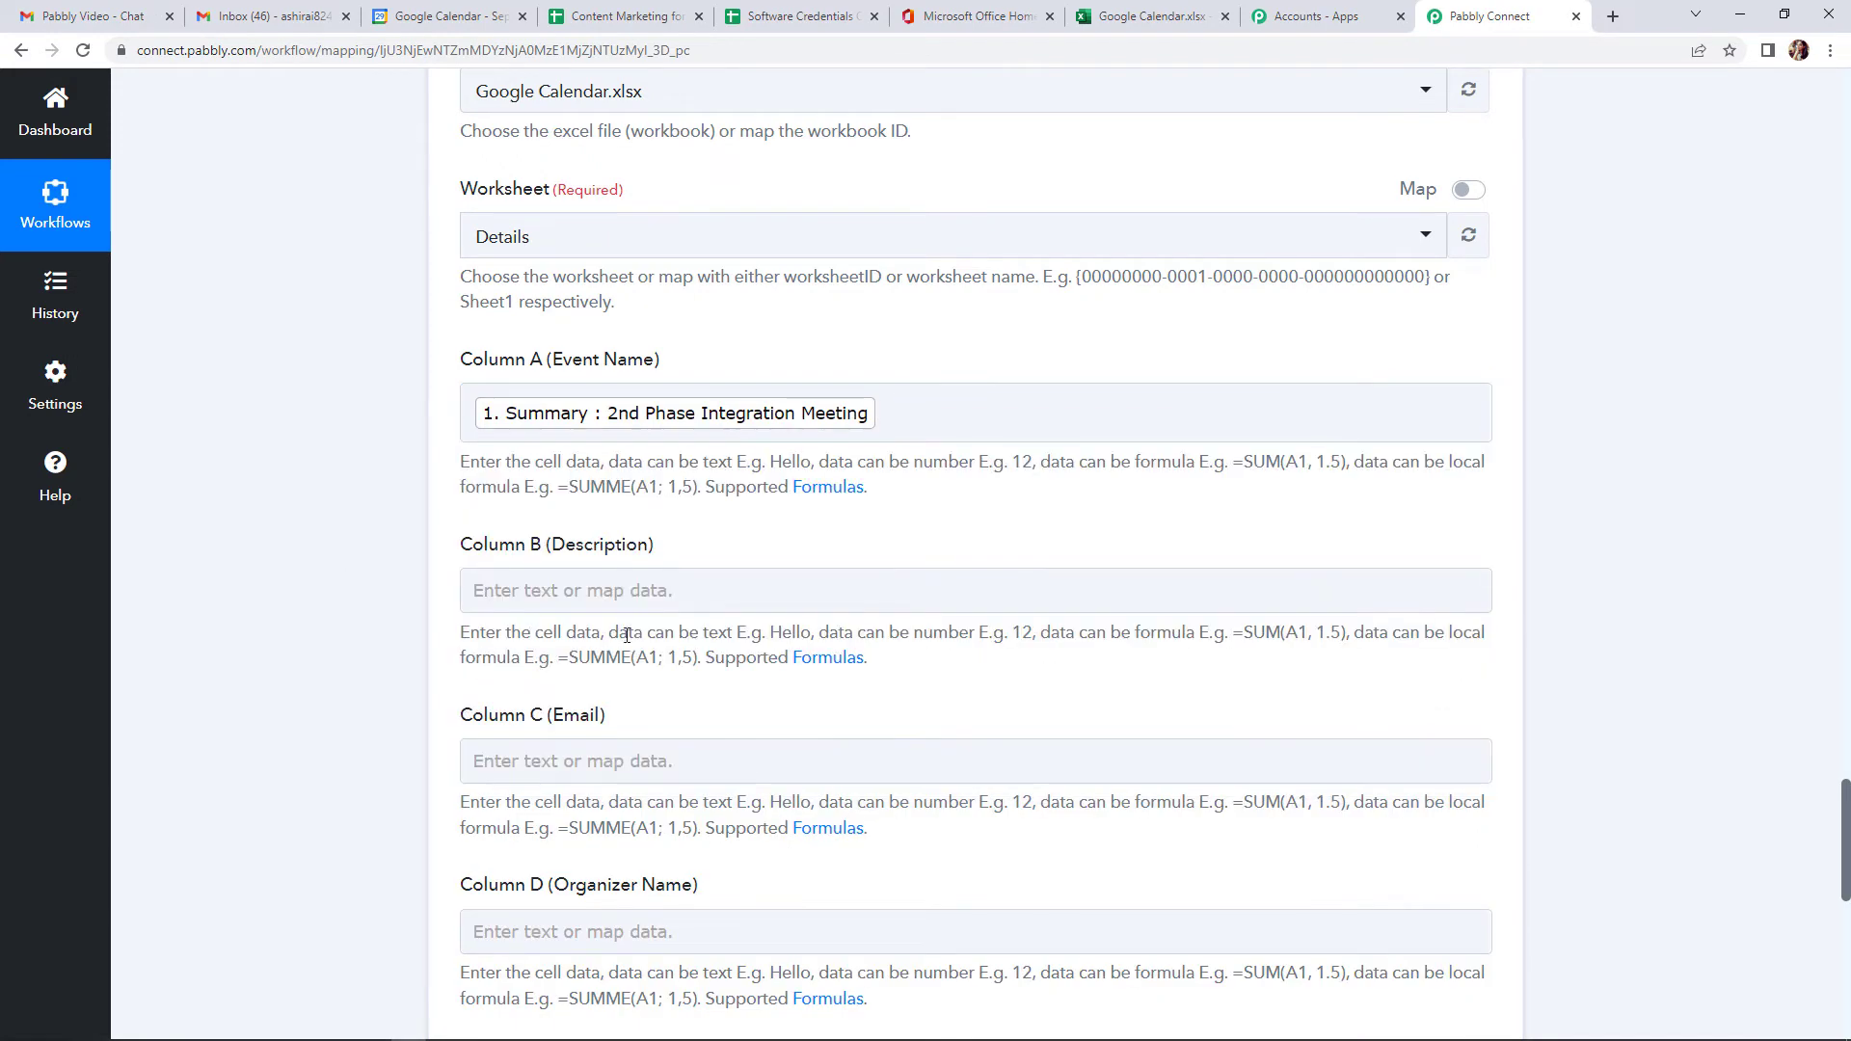
Map the Google Calendar event's Description into Column B (Description)
{"action": "left_click", "coordinate": [626, 590]}
{"action": "type", "text": "desc"}
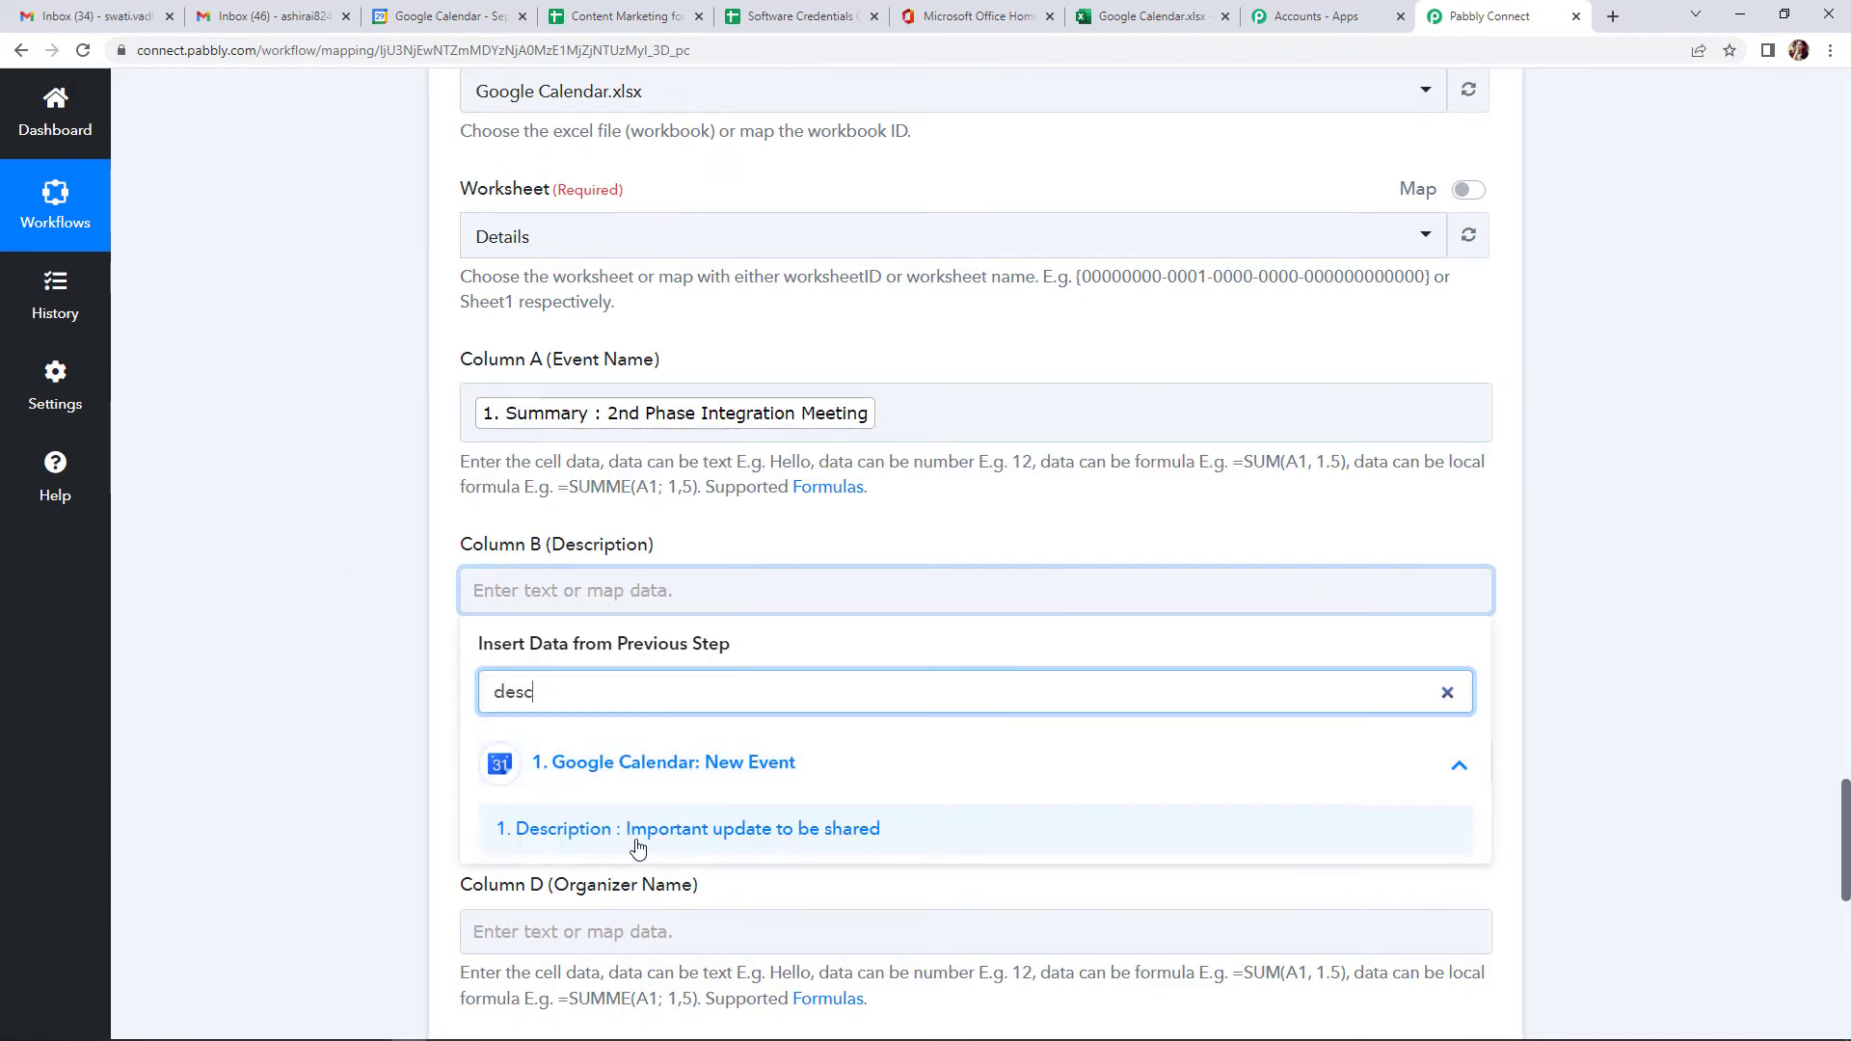
{"action": "left_click", "coordinate": [582, 847]}
{"action": "left_click", "coordinate": [280, 640]}
Map the Google Calendar event's Creator Email into Column C (Email)
{"action": "scroll", "coordinate": [281, 640], "scroll_direction": "down", "scroll_amount": 2}
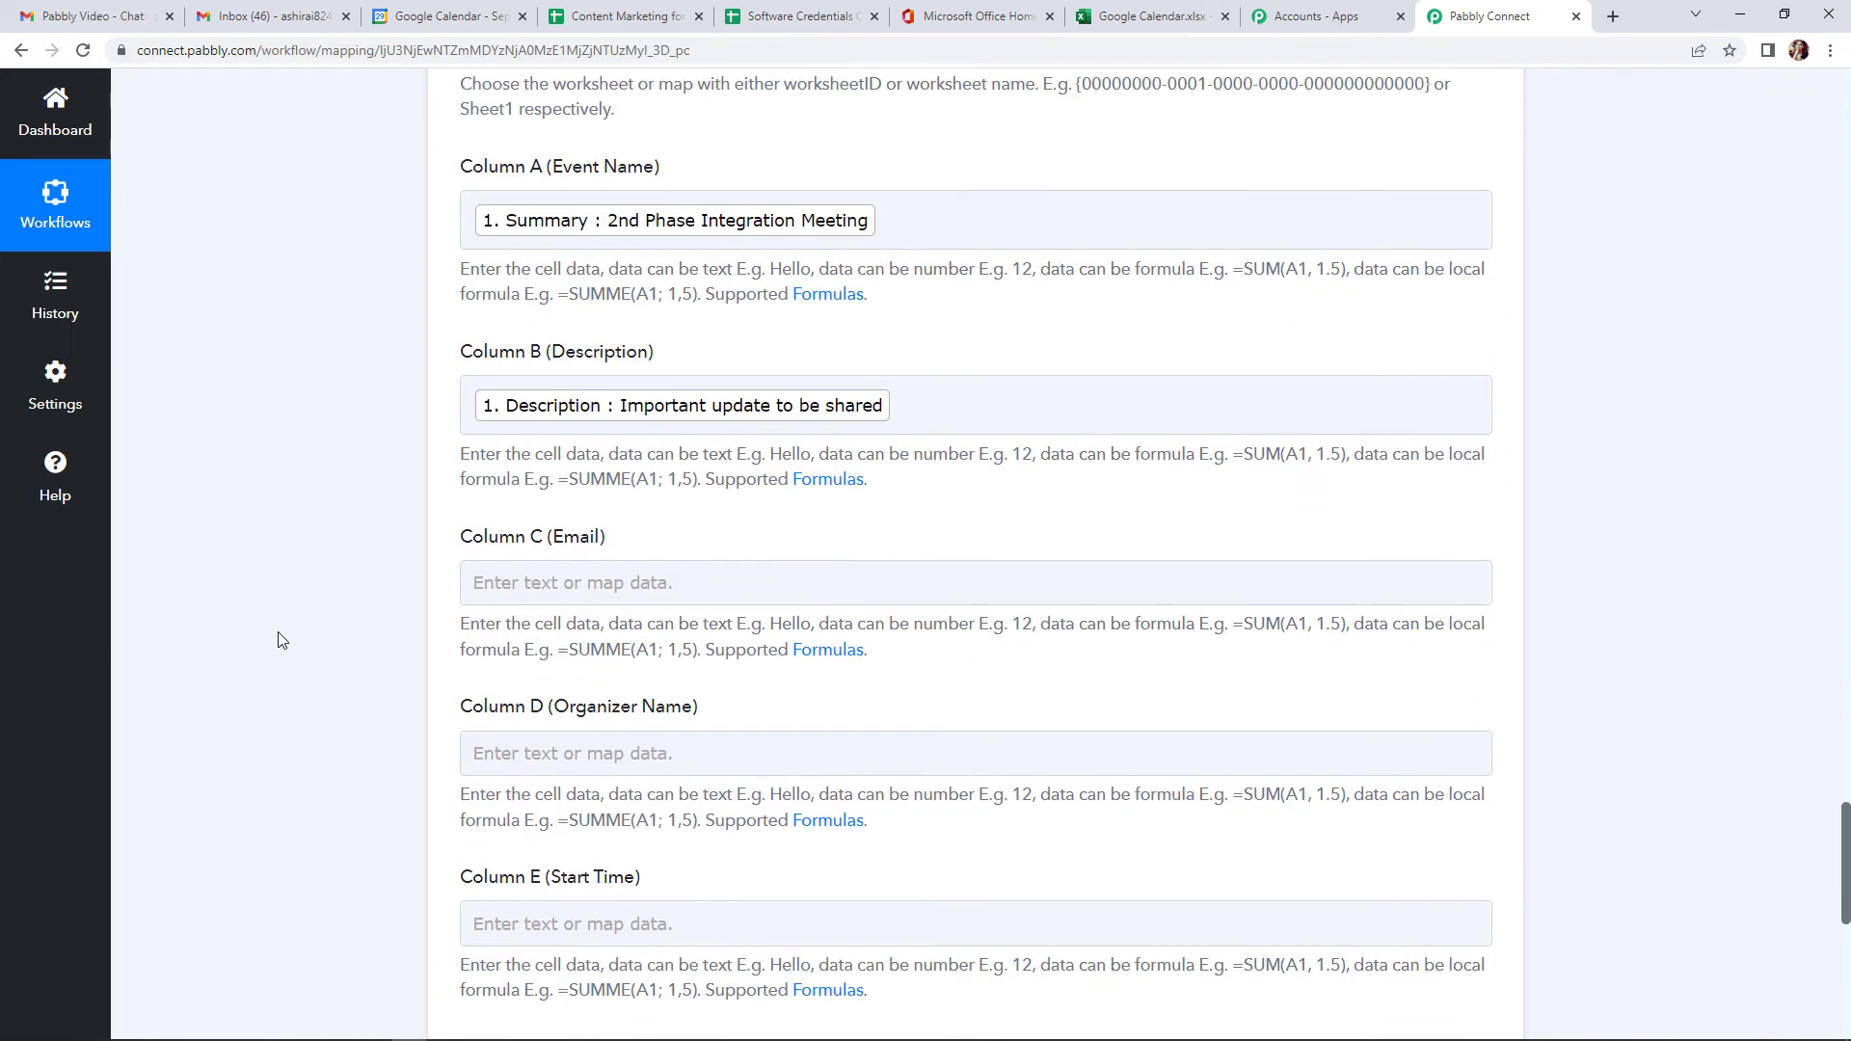
{"action": "left_click", "coordinate": [525, 581]}
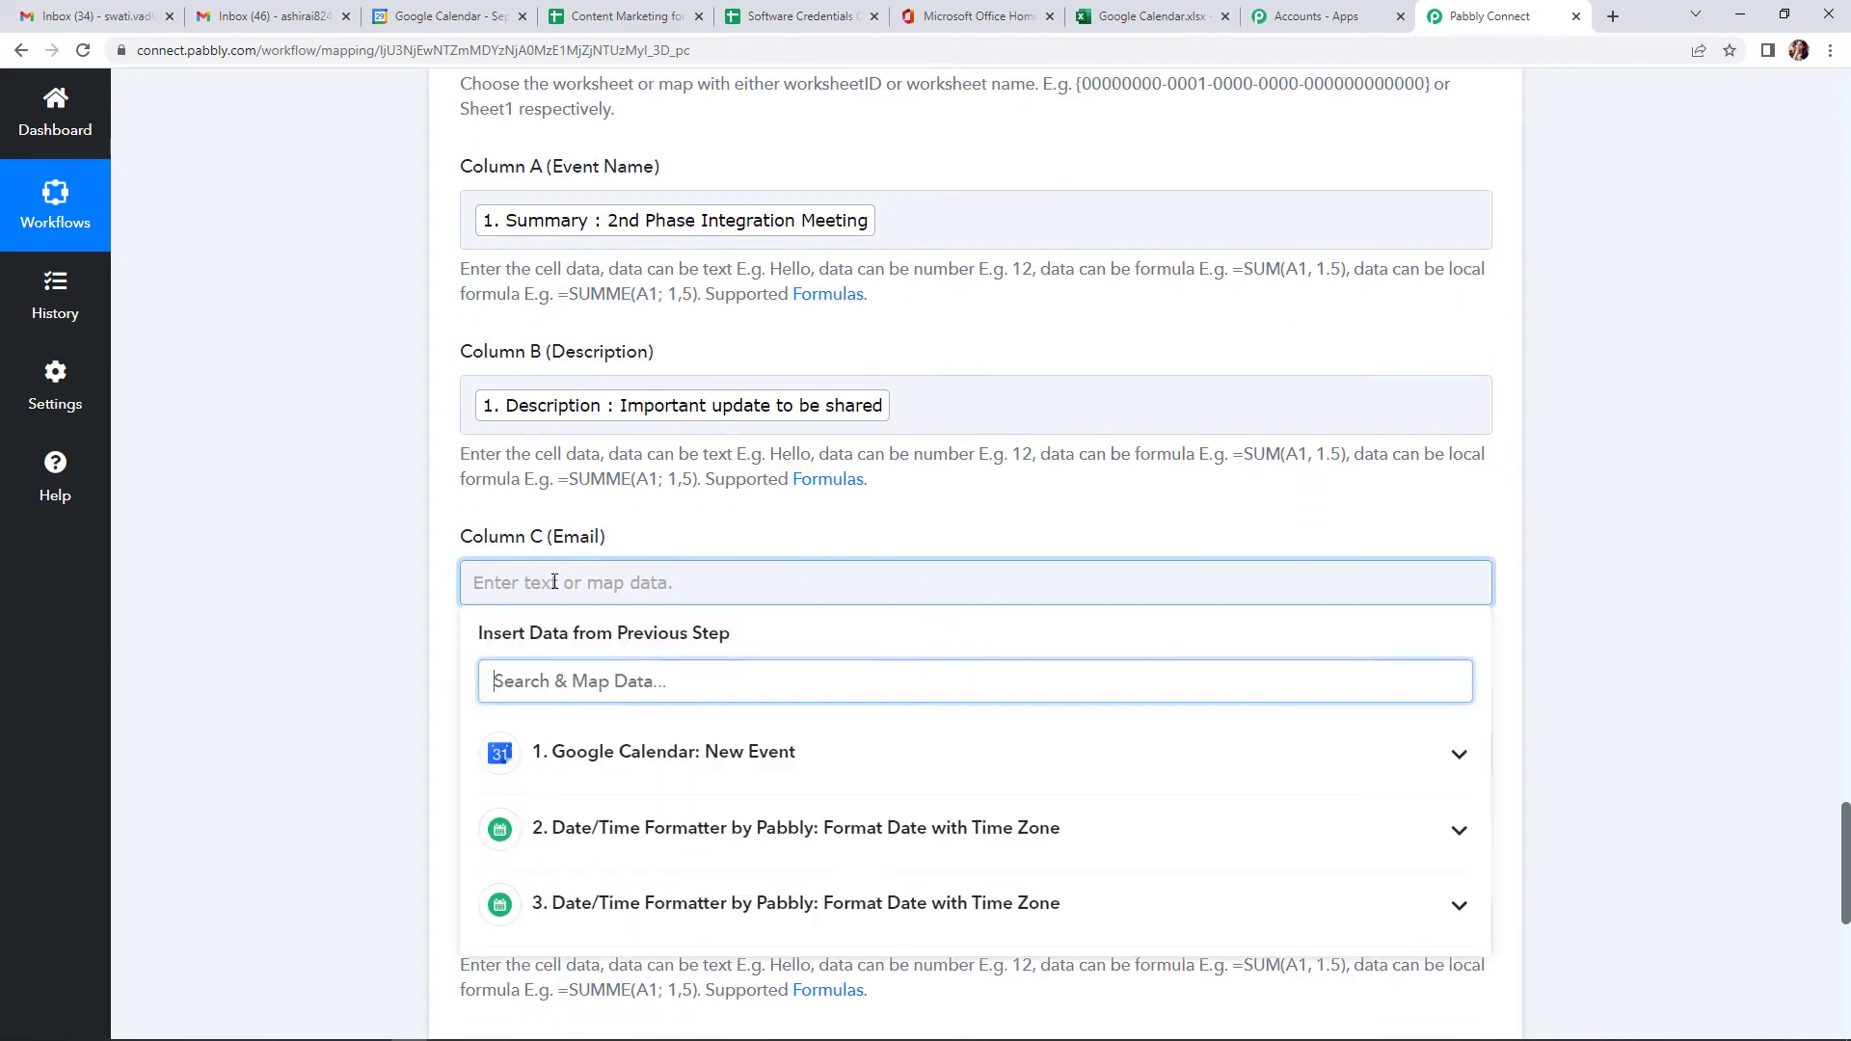
{"action": "left_click", "coordinate": [681, 754]}
{"action": "scroll", "coordinate": [721, 816], "scroll_direction": "down", "scroll_amount": 10}
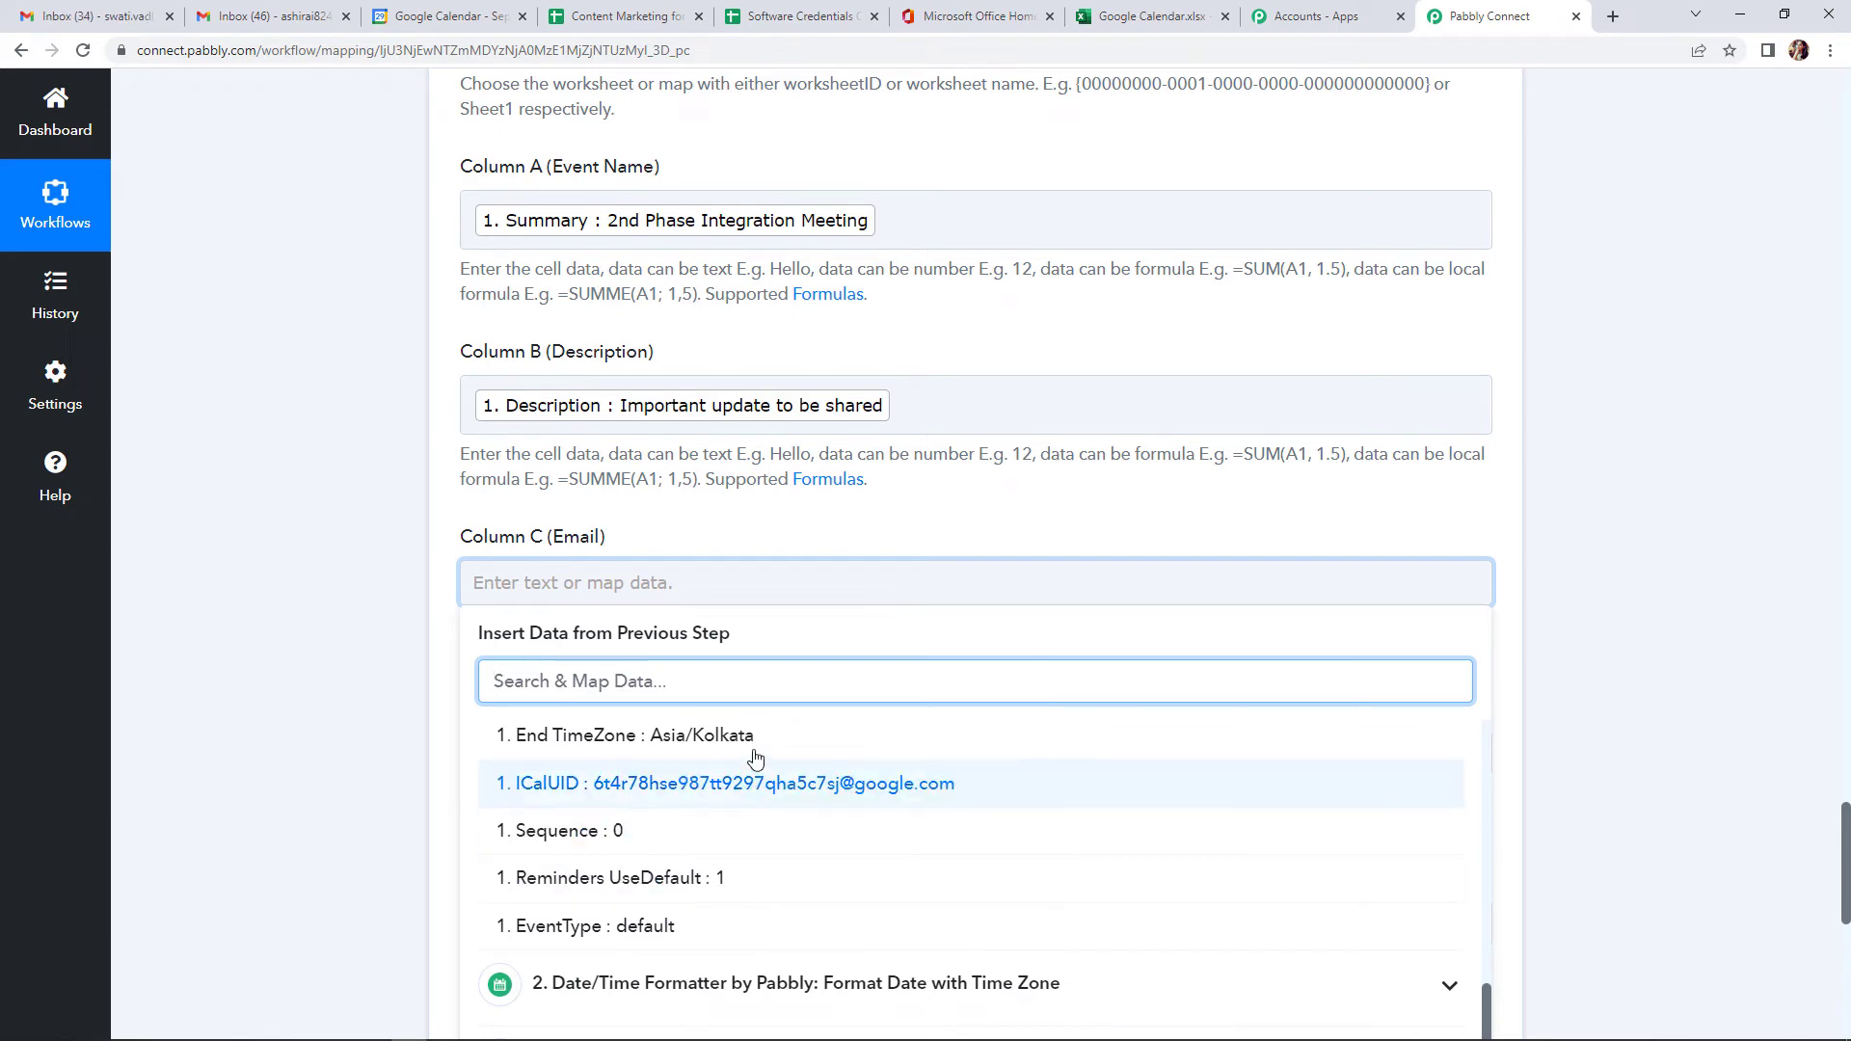
{"action": "left_click", "coordinate": [718, 683]}
{"action": "type", "text": "@"}
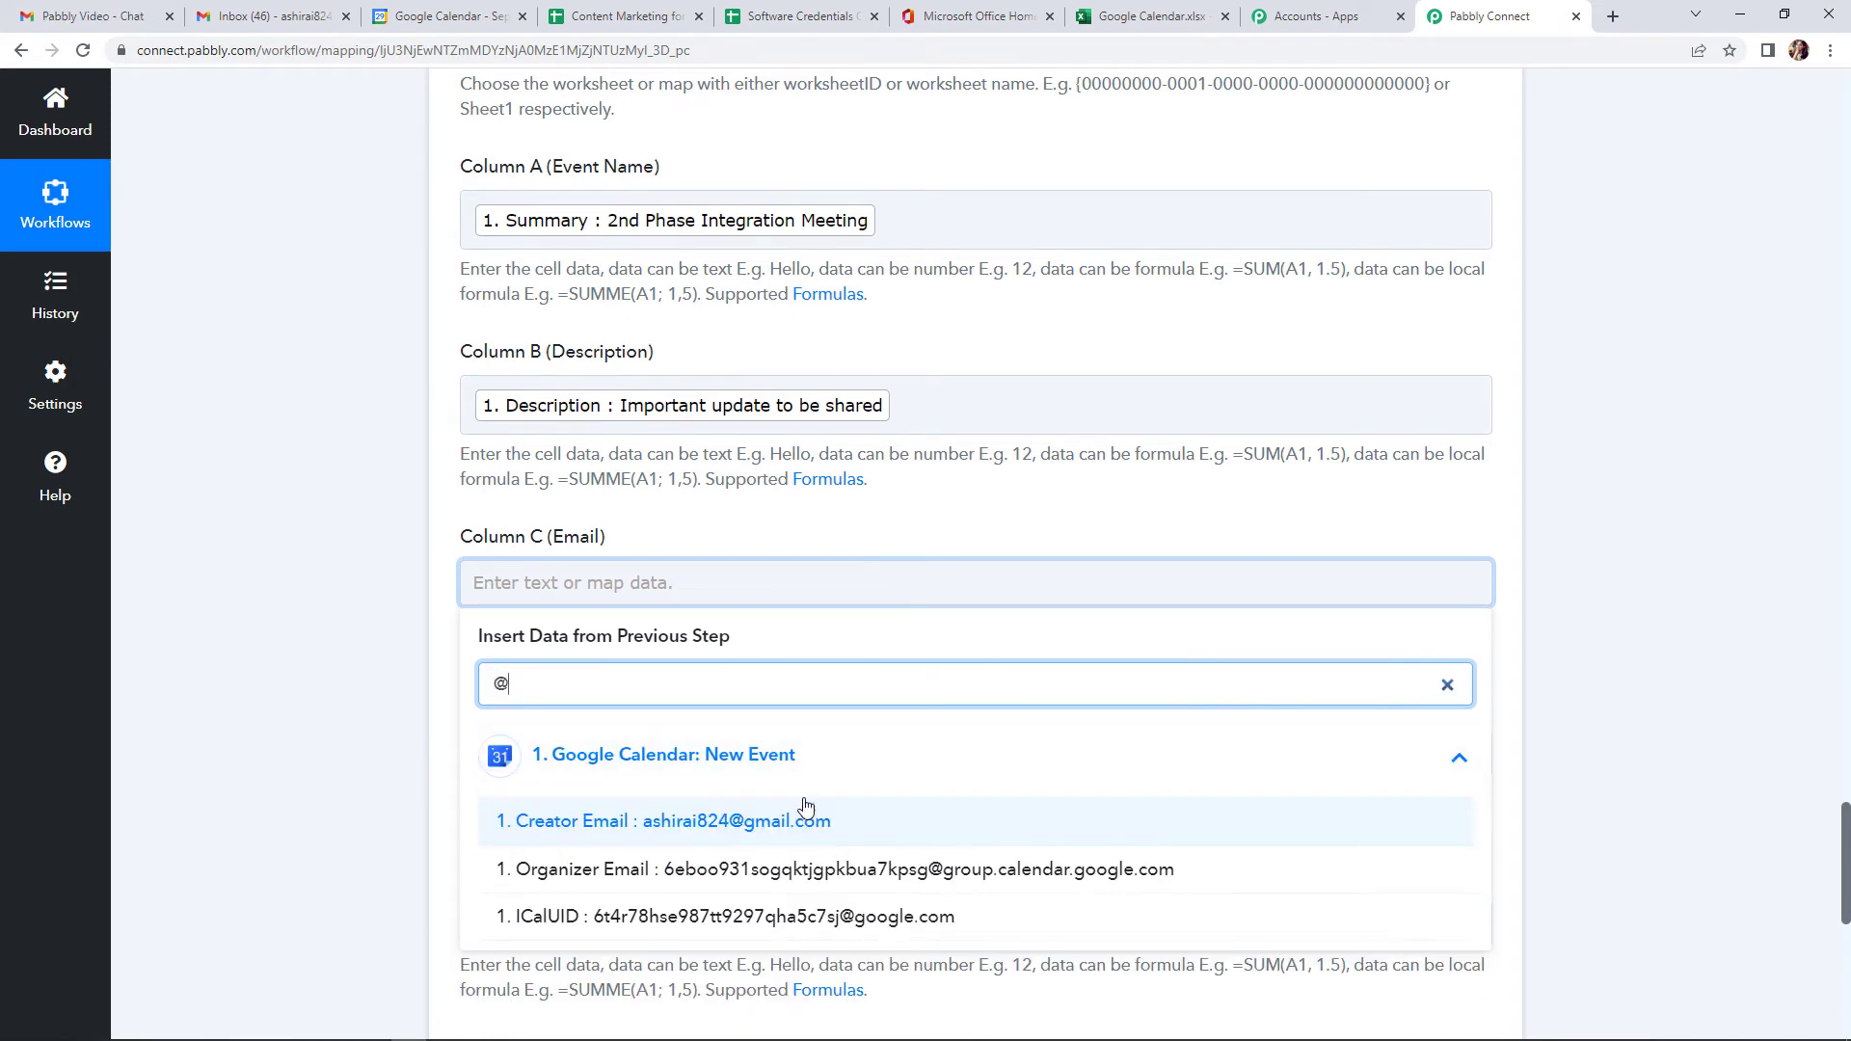
{"action": "left_click", "coordinate": [806, 820]}
{"action": "left_click", "coordinate": [333, 673]}
Map the Google Calendar event's Organizer DisplayName into Column D (Organizer Name)
{"action": "scroll", "coordinate": [332, 672], "scroll_direction": "down", "scroll_amount": 2}
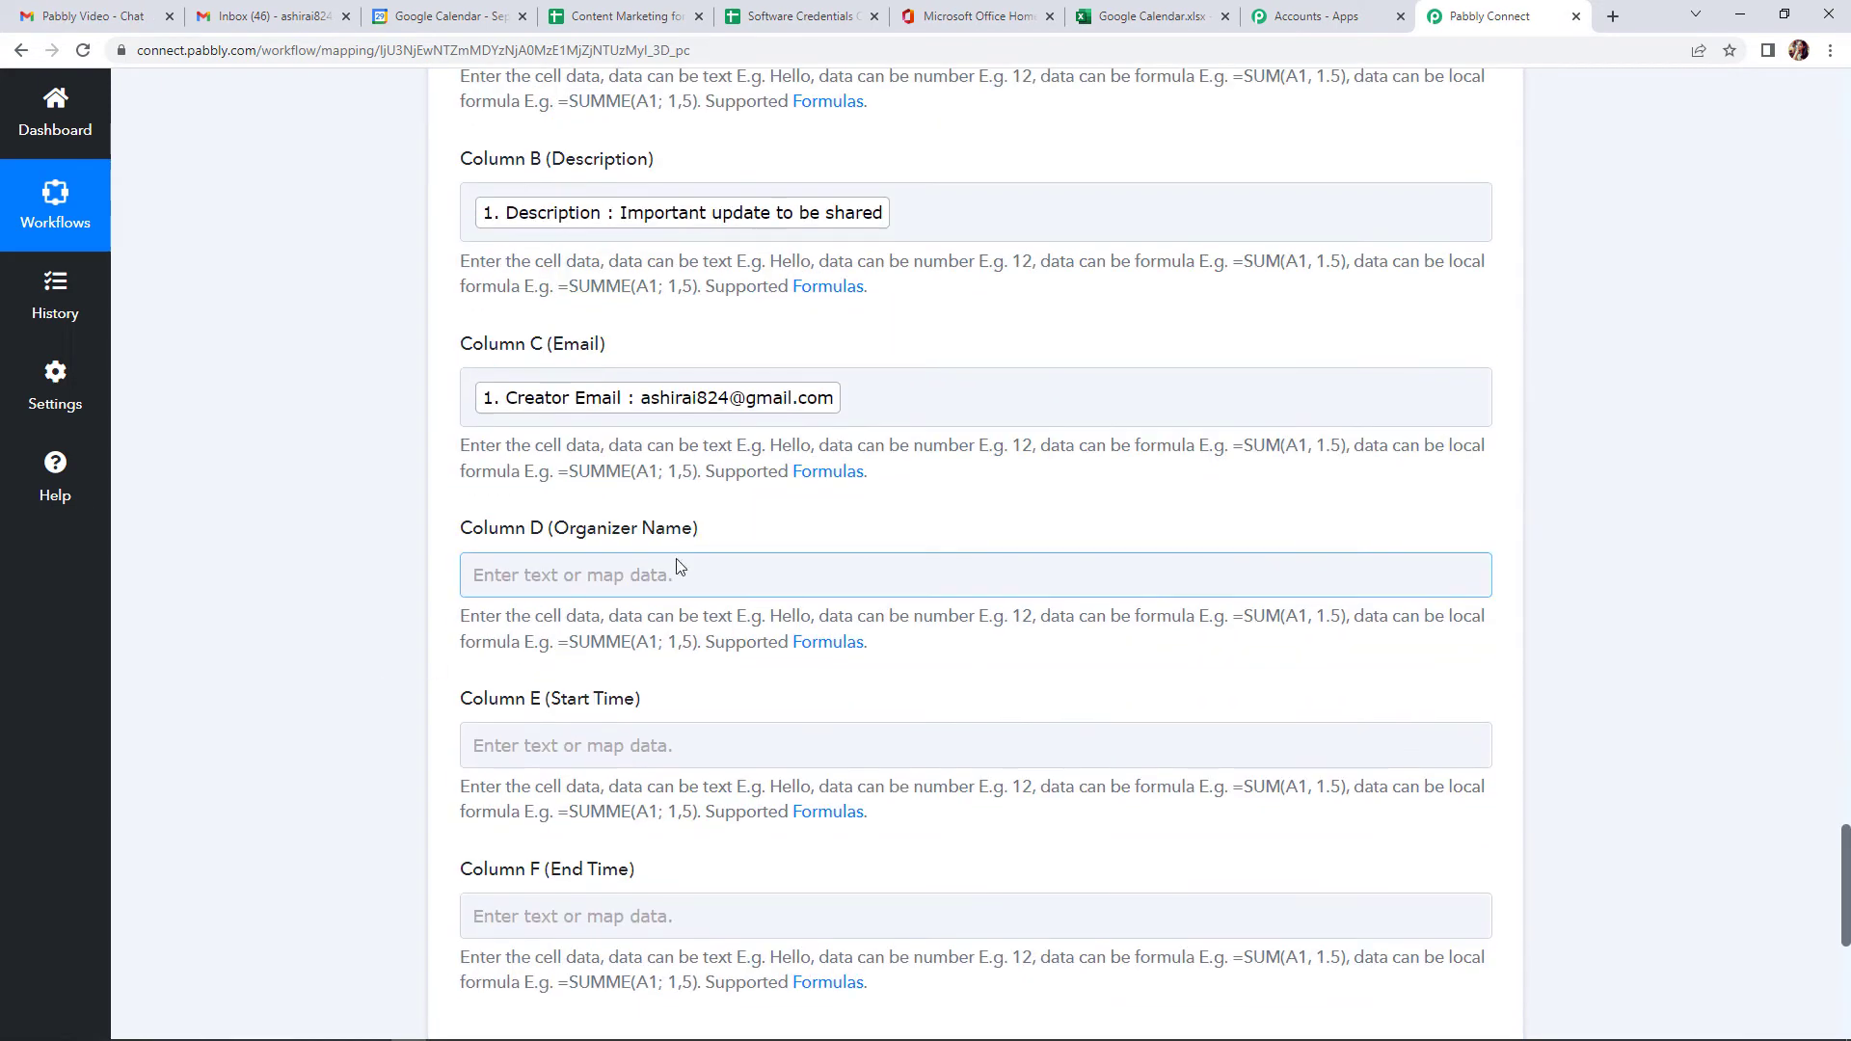
{"action": "left_click", "coordinate": [682, 590]}
{"action": "type", "text": "name"}
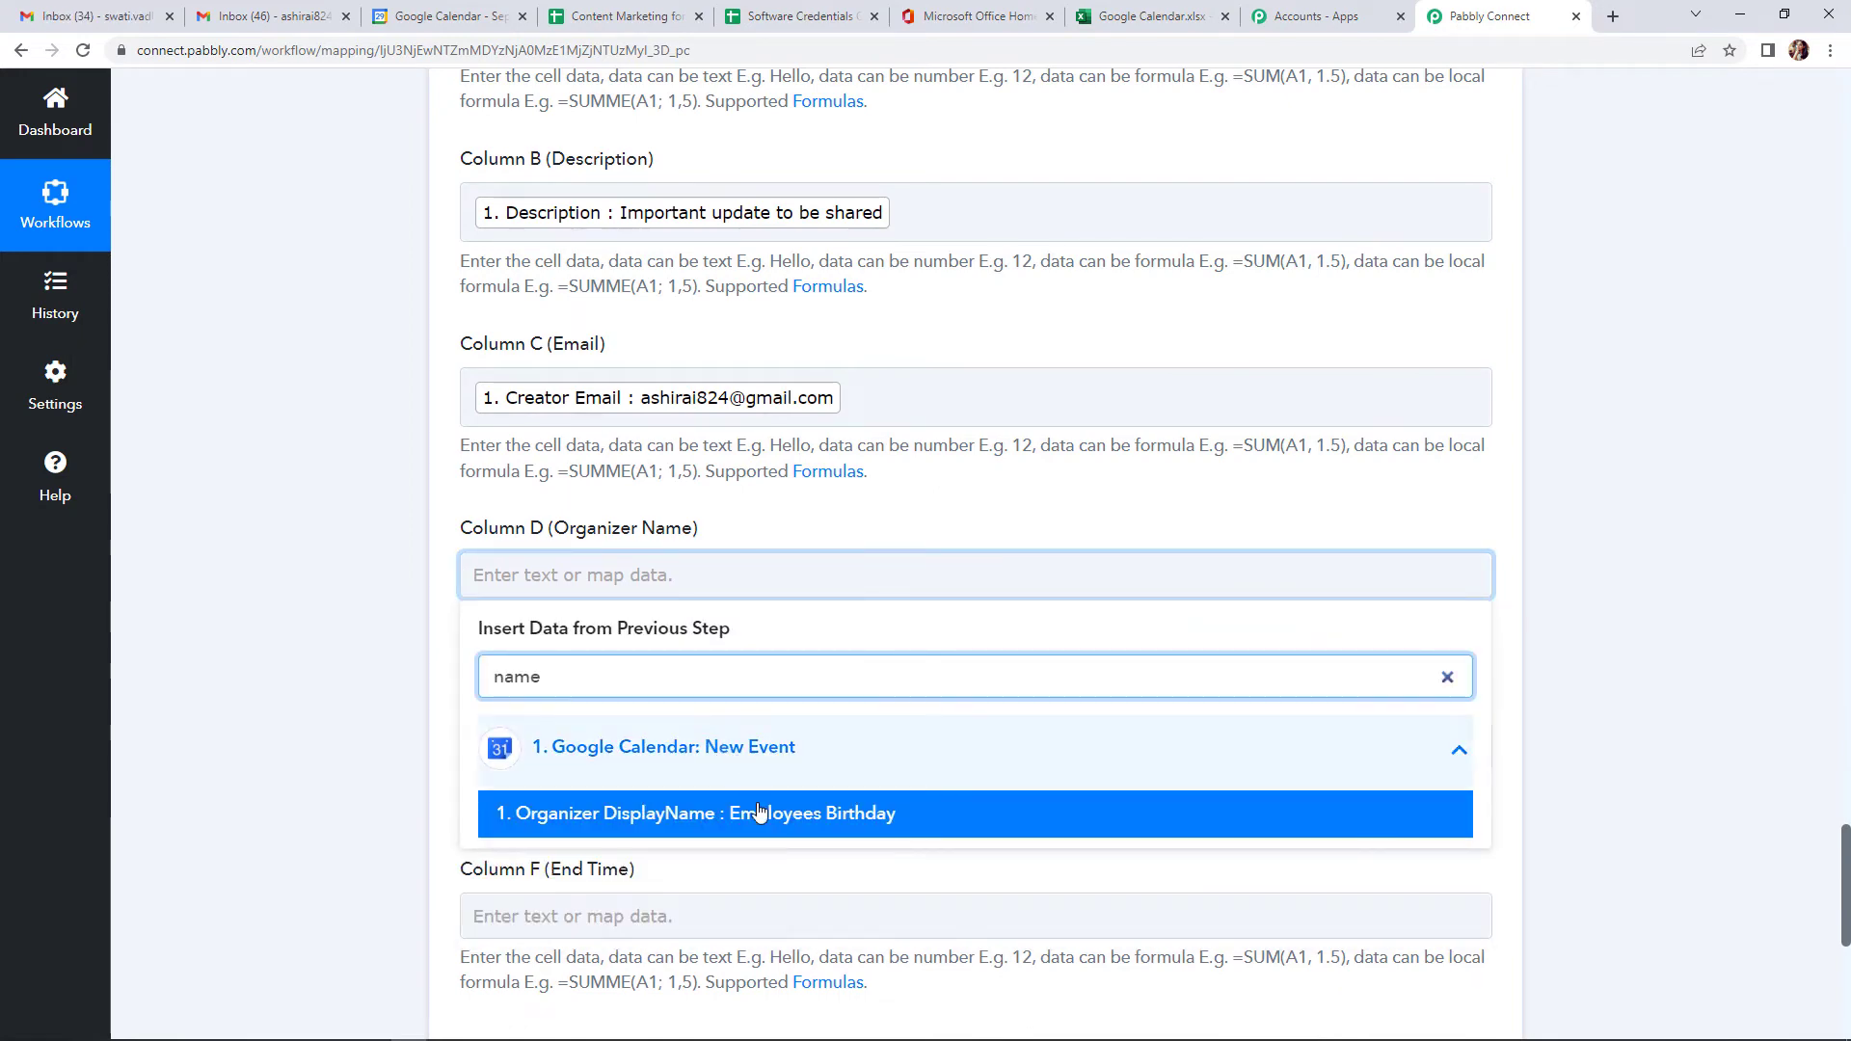
{"action": "left_click", "coordinate": [704, 827]}
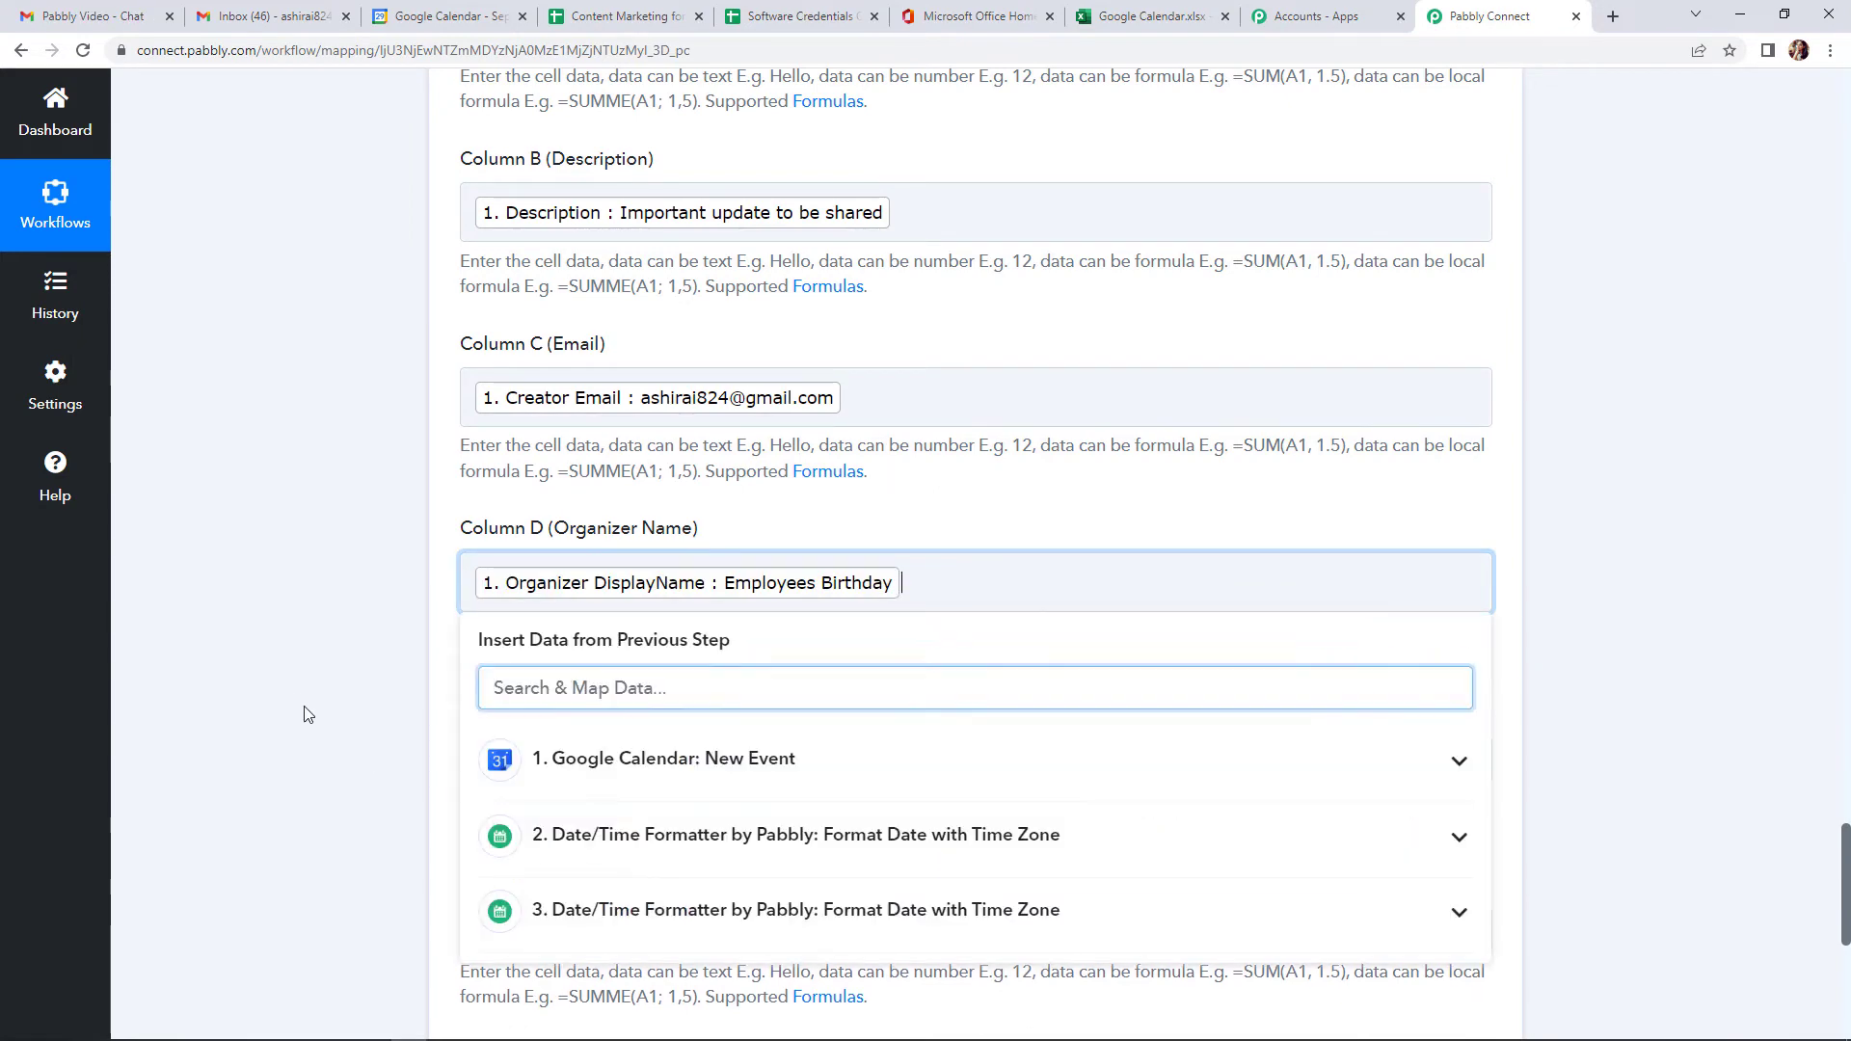
{"action": "left_click", "coordinate": [300, 706]}
Map the Result of the step 2 Date/Time Formatter into Column E (Start Time)
{"action": "scroll", "coordinate": [298, 703], "scroll_direction": "down", "scroll_amount": 3}
{"action": "left_click", "coordinate": [582, 473]}
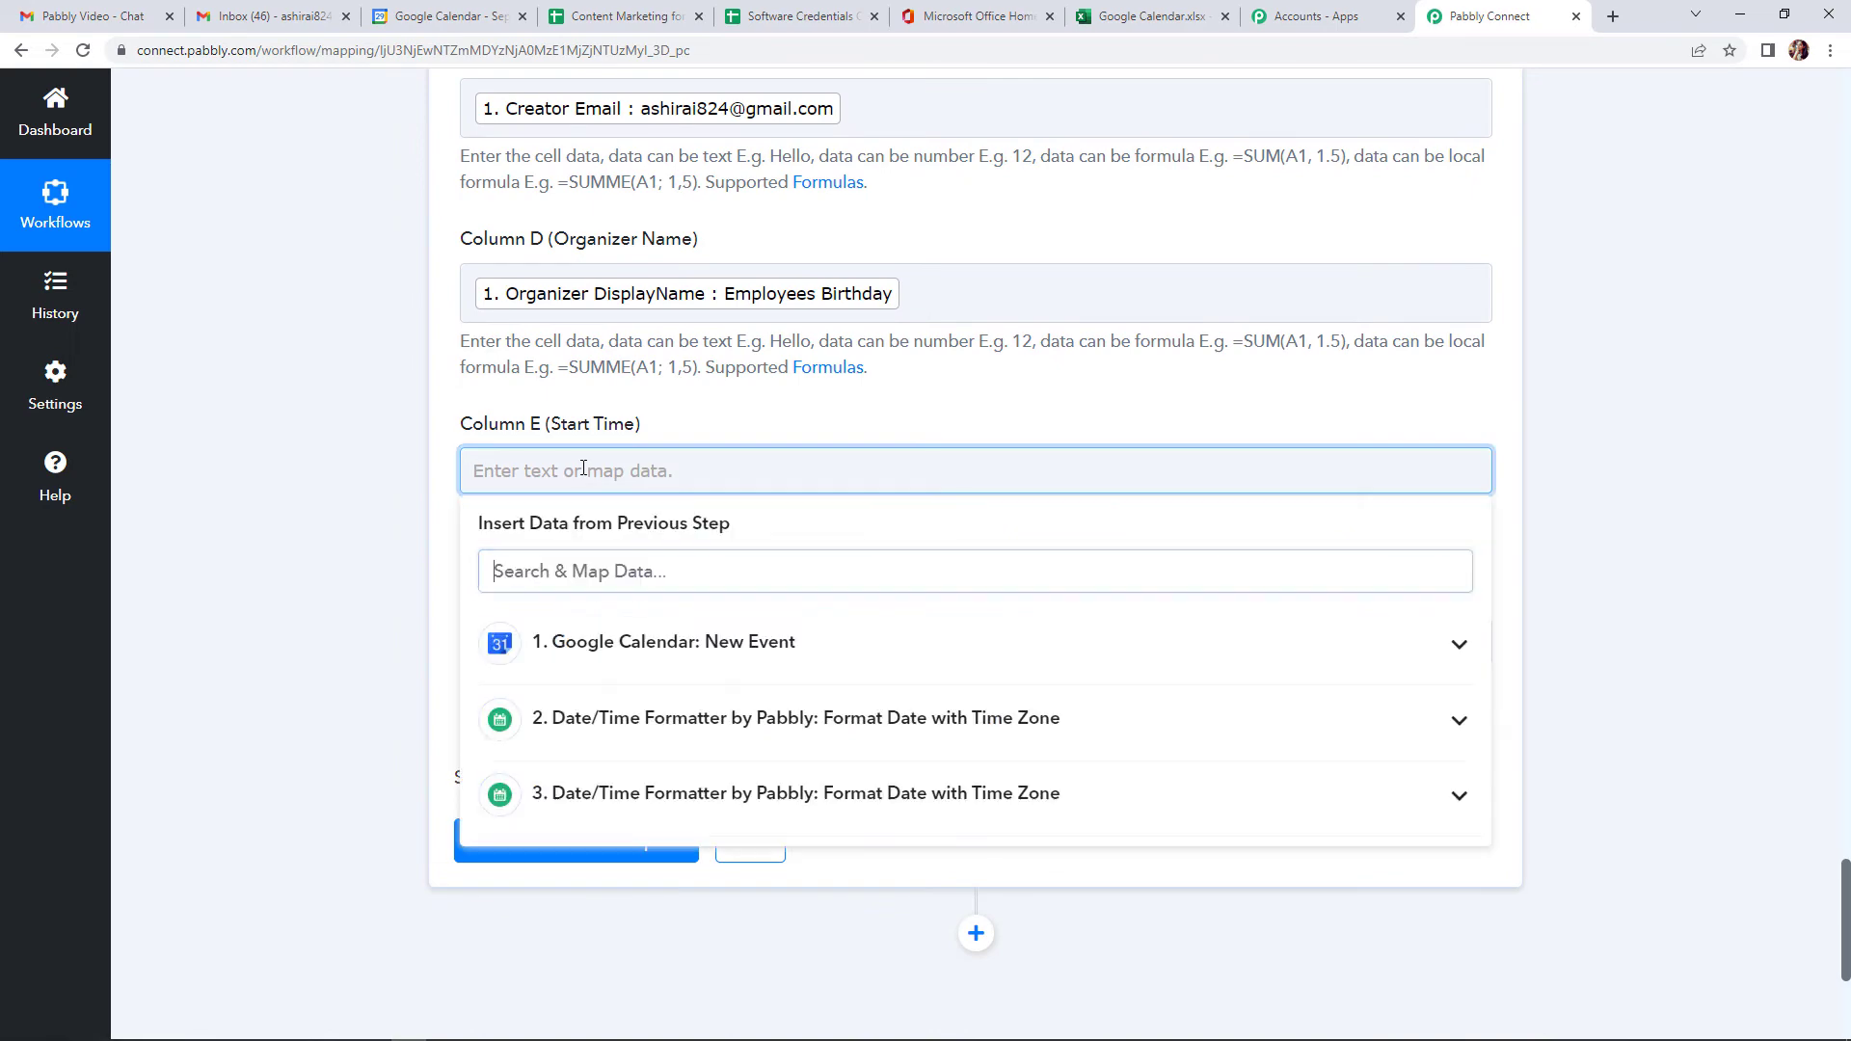
{"action": "left_click", "coordinate": [786, 731]}
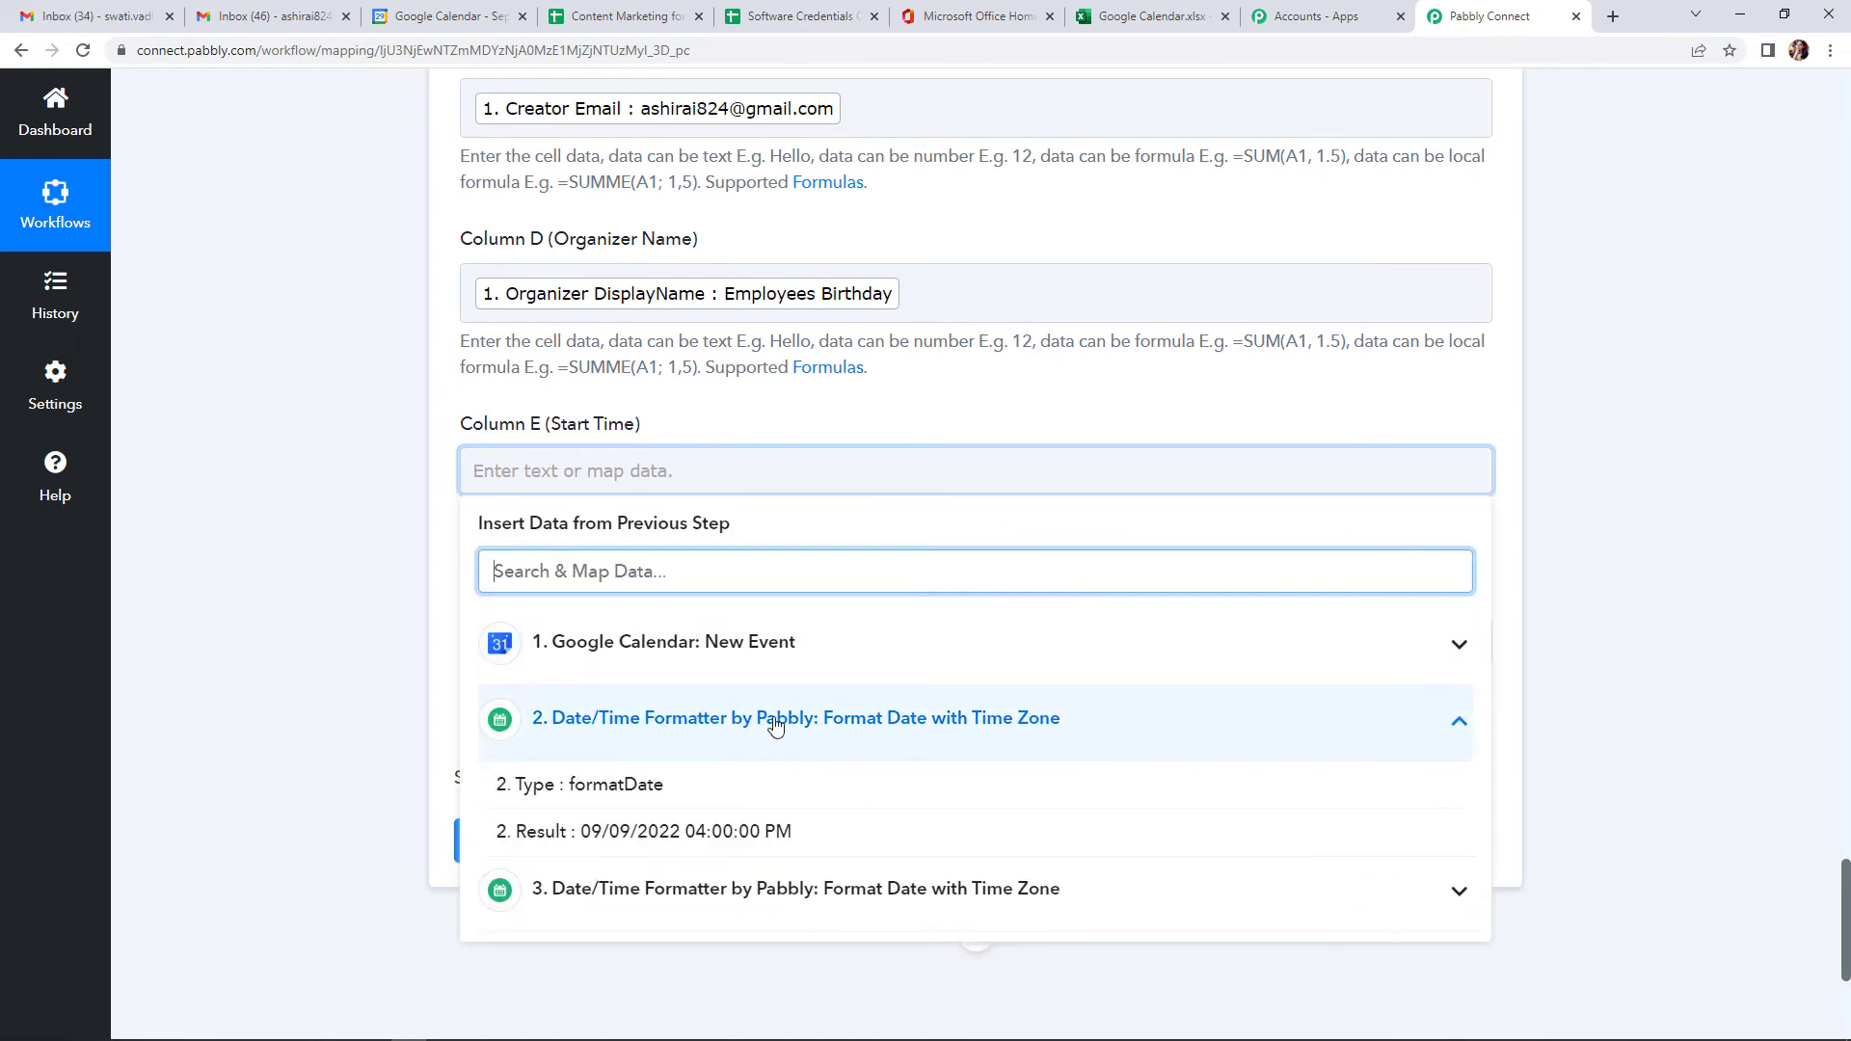
{"action": "left_click", "coordinate": [735, 946]}
{"action": "left_click", "coordinate": [390, 684]}
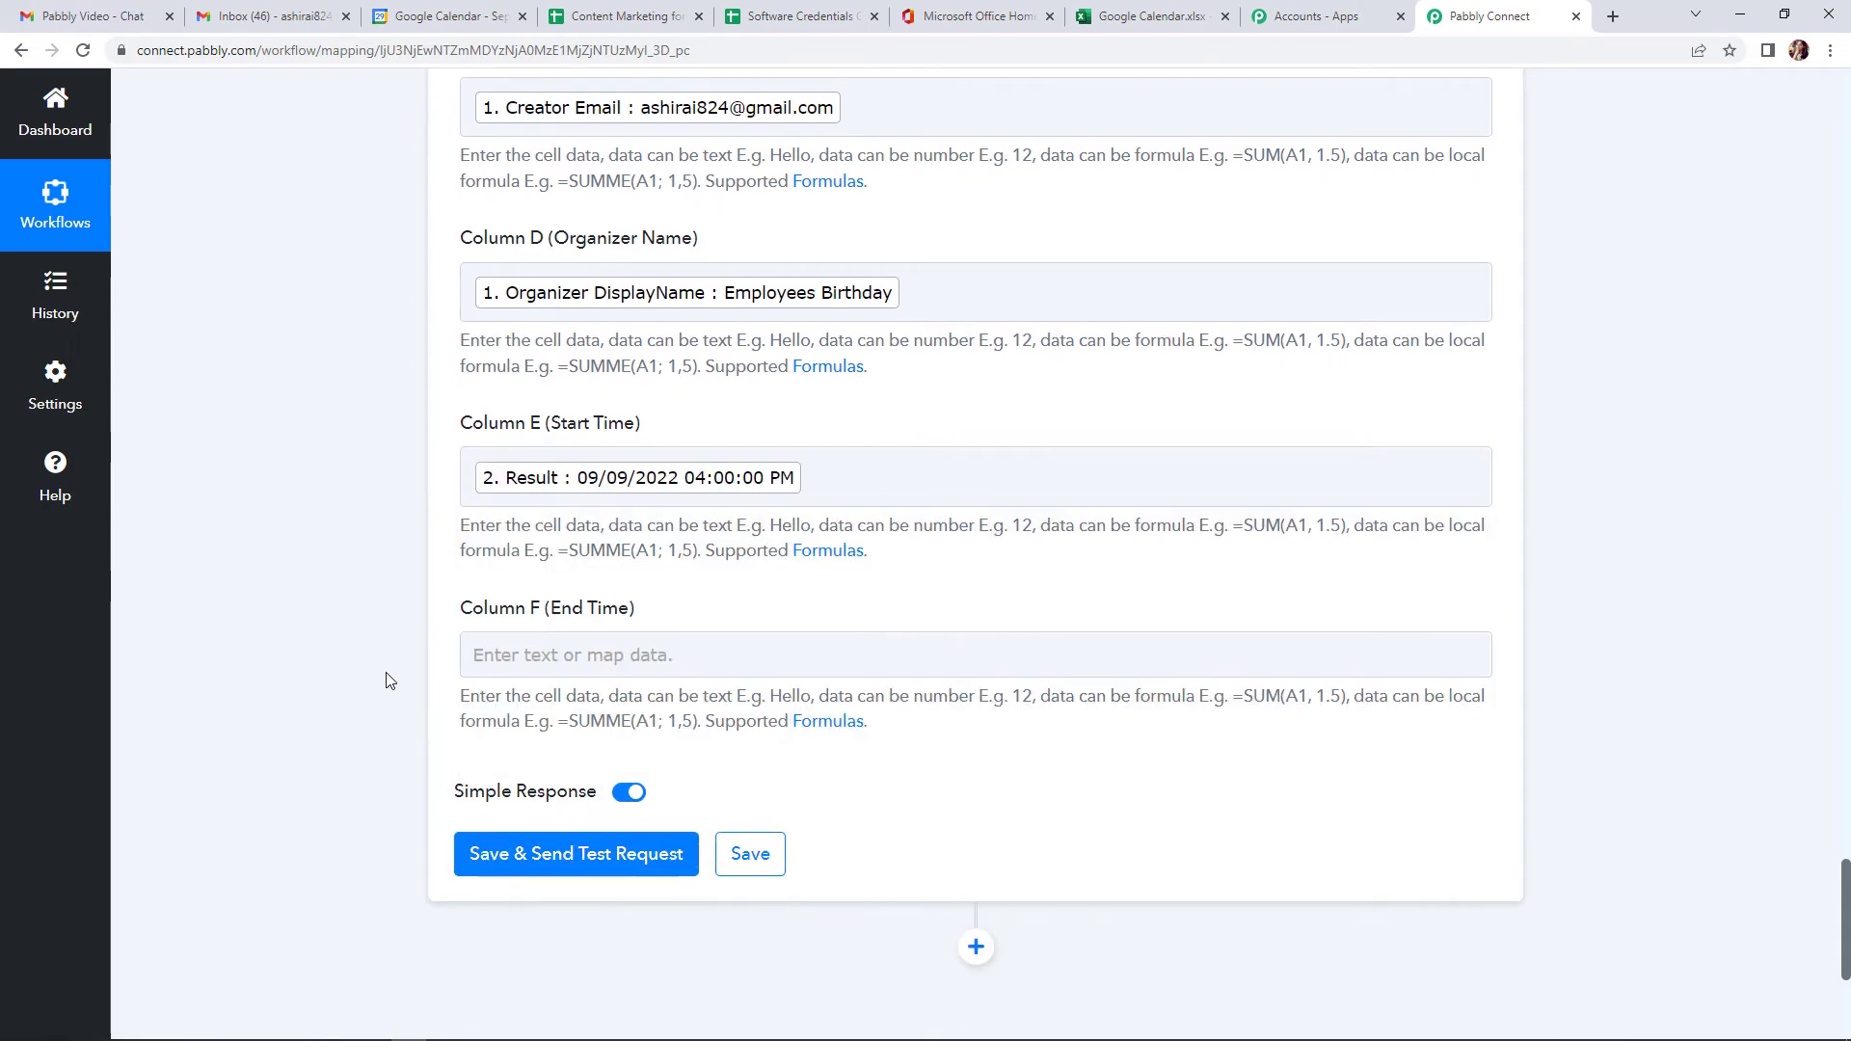
Map the Result of the step 2 Date/Time Formatter into Column F (End Time)
{"action": "scroll", "coordinate": [578, 617], "scroll_direction": "down", "scroll_amount": 1}
{"action": "left_click", "coordinate": [682, 557]}
{"action": "left_click", "coordinate": [700, 805]}
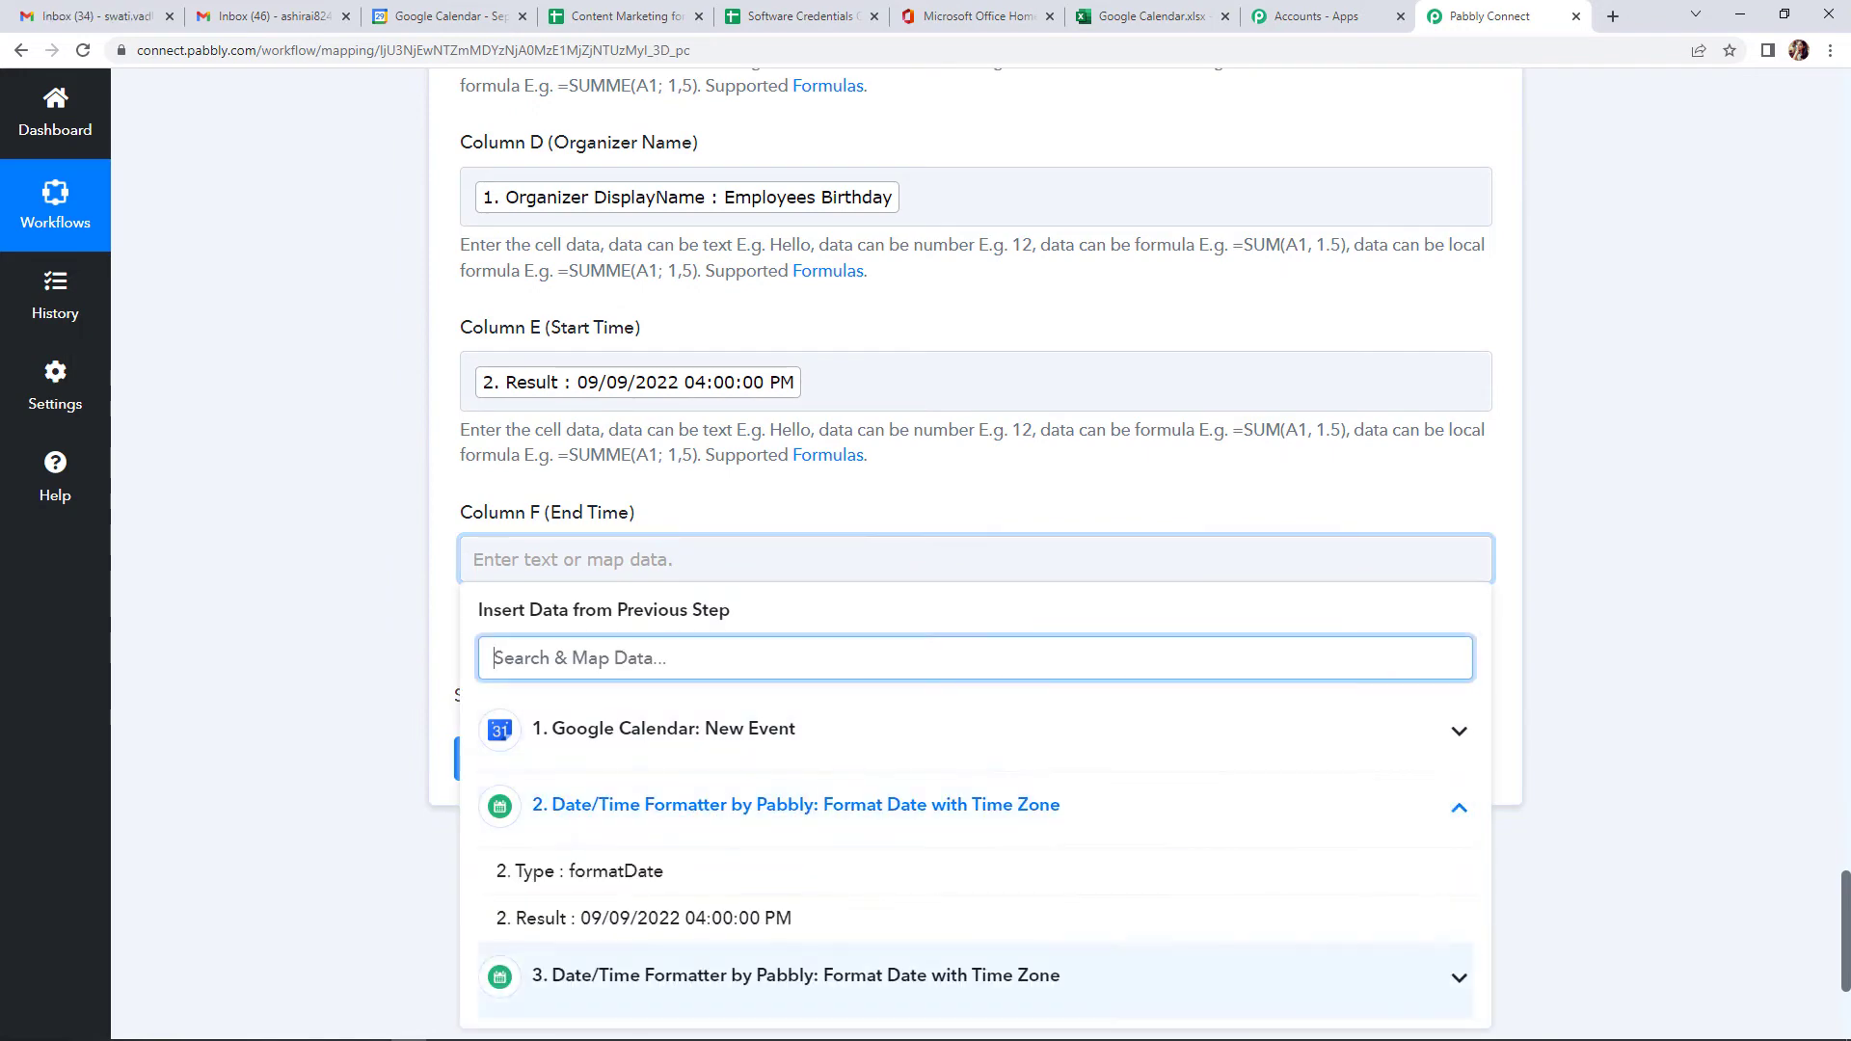
{"action": "left_click", "coordinate": [726, 940]}
{"action": "left_click", "coordinate": [385, 682]}
Save the Excel Add Row To Worksheet action, send its test request and review the response received
{"action": "scroll", "coordinate": [340, 613], "scroll_direction": "down", "scroll_amount": 2}
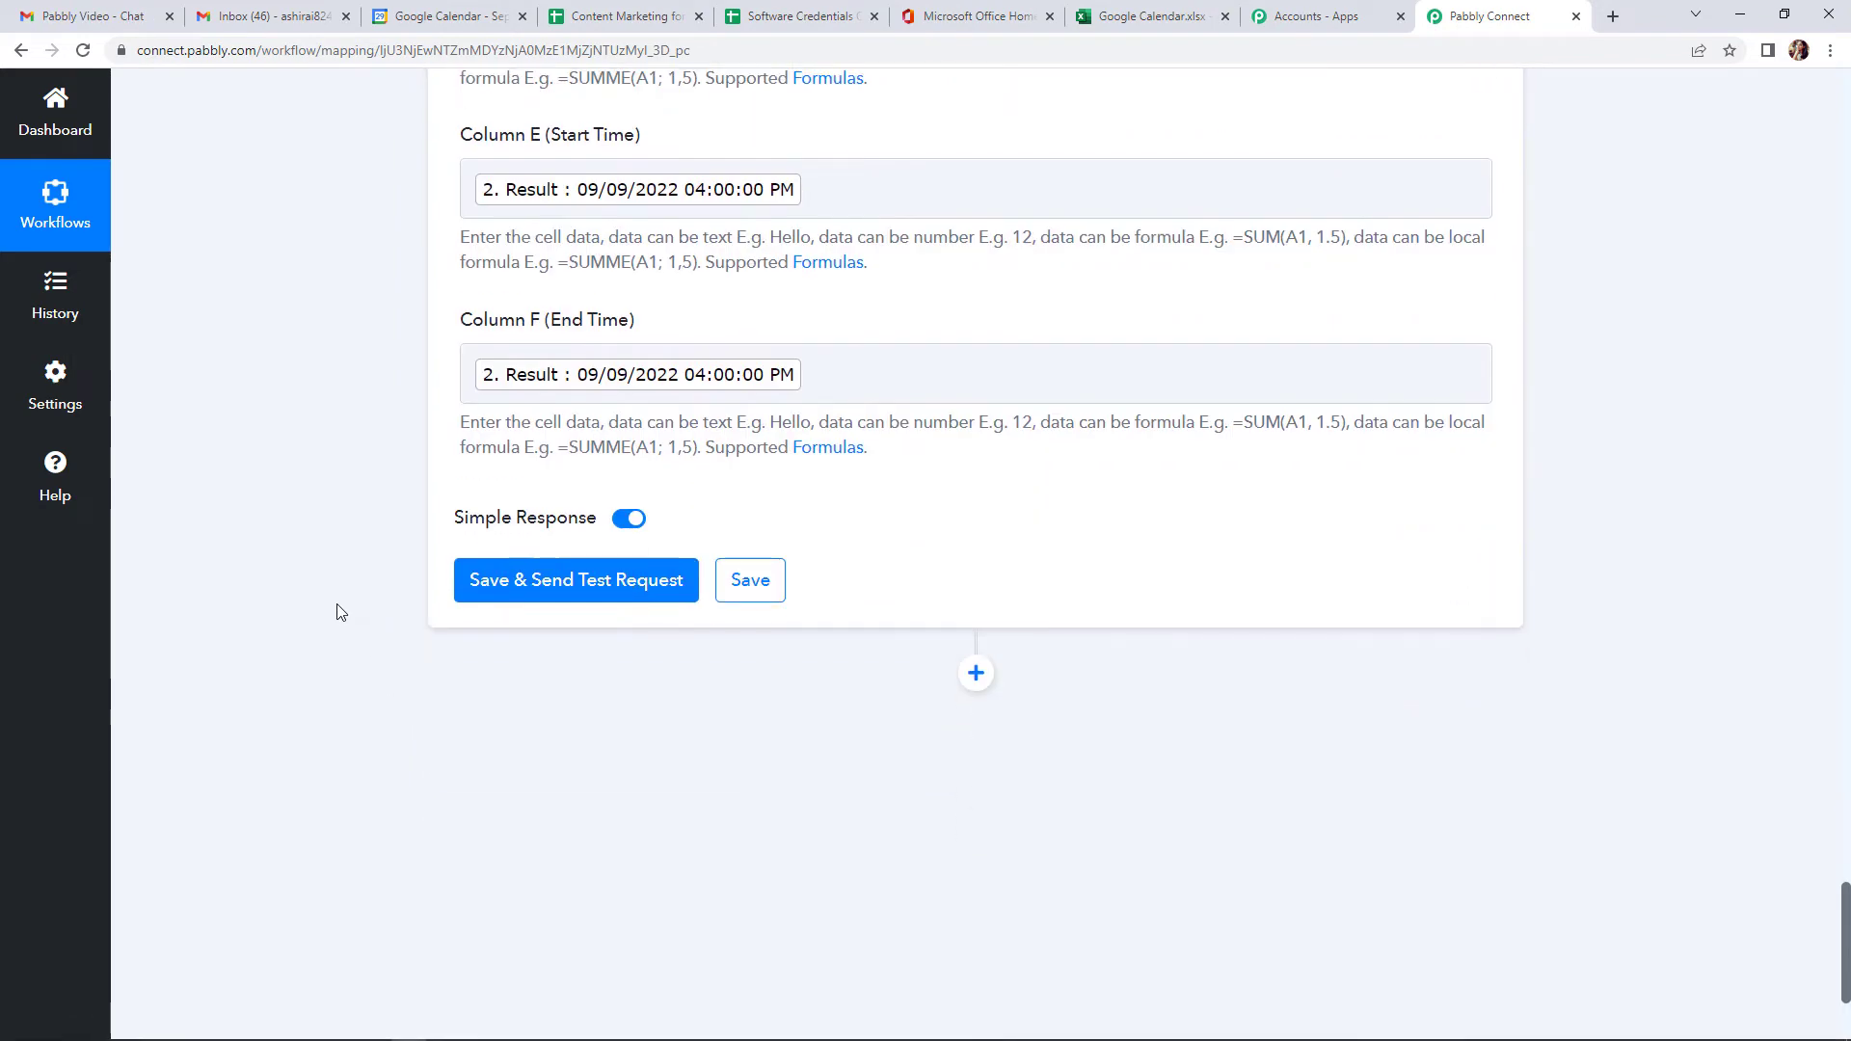
{"action": "left_click", "coordinate": [525, 583]}
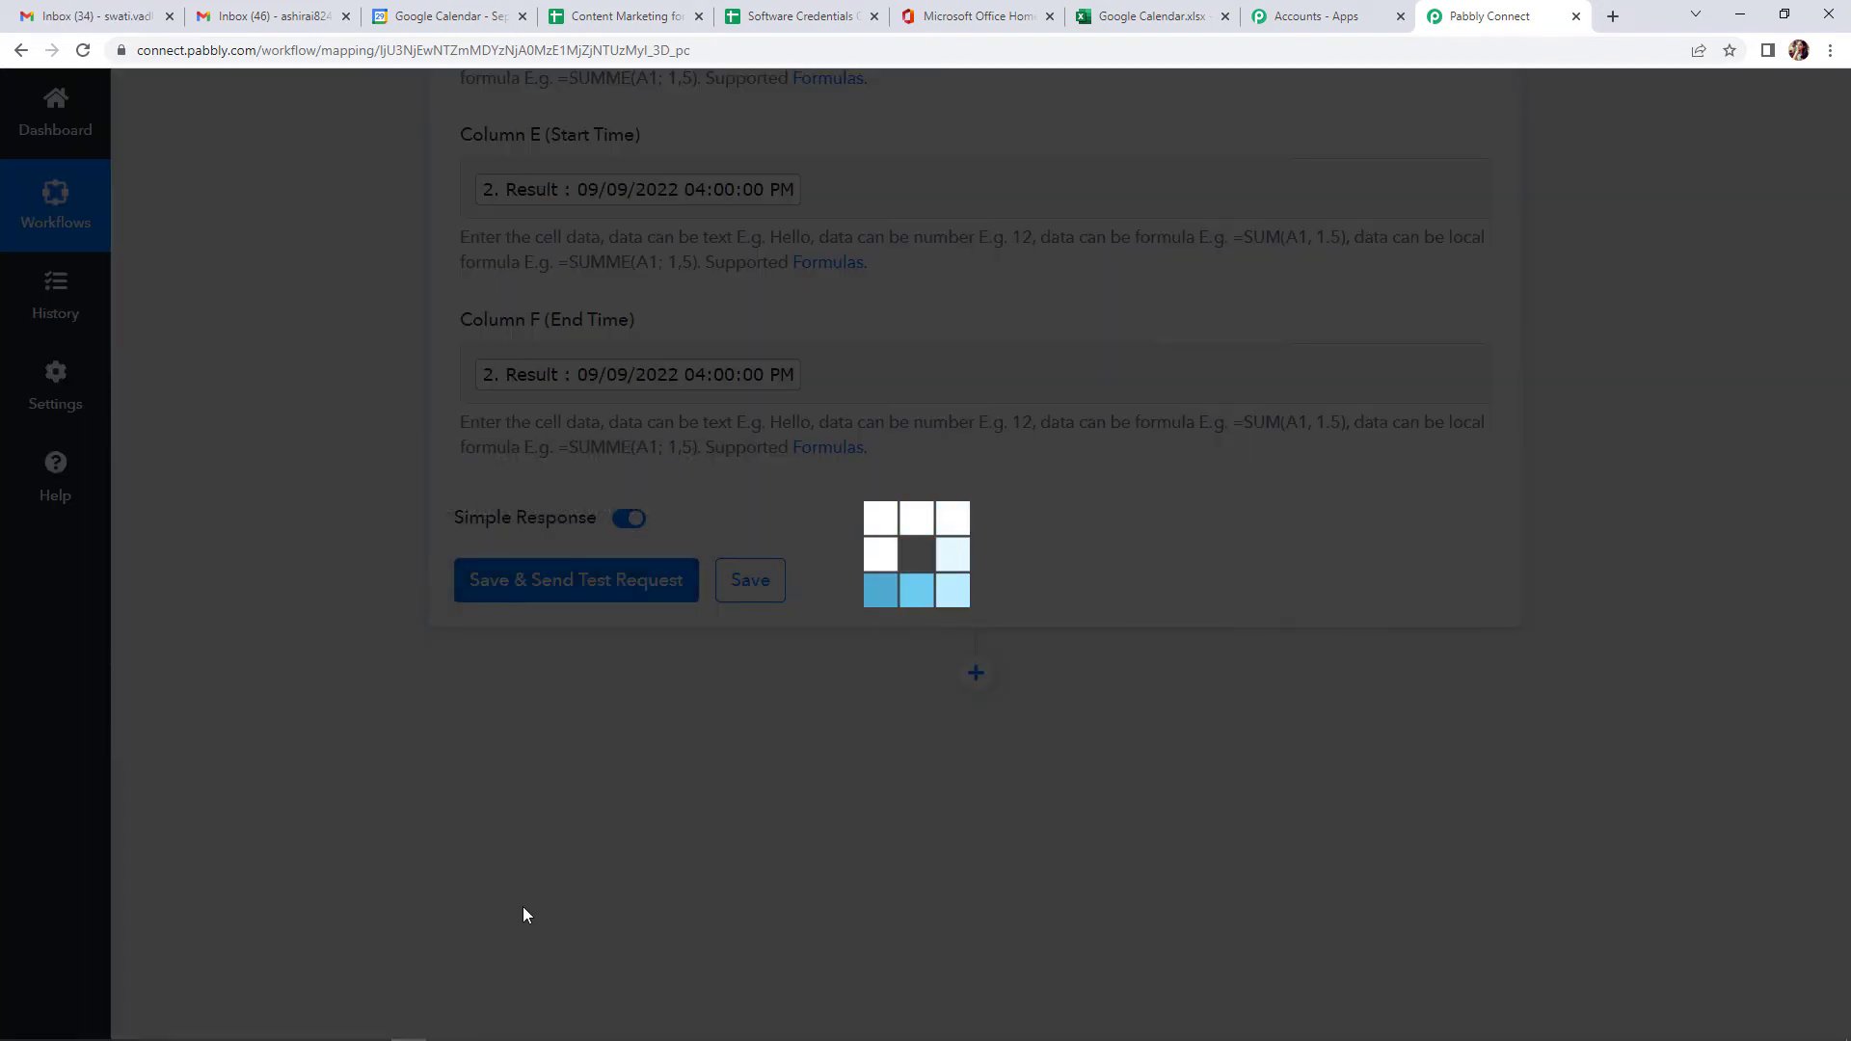
{"action": "scroll", "coordinate": [1315, 919], "scroll_direction": "down", "scroll_amount": 4}
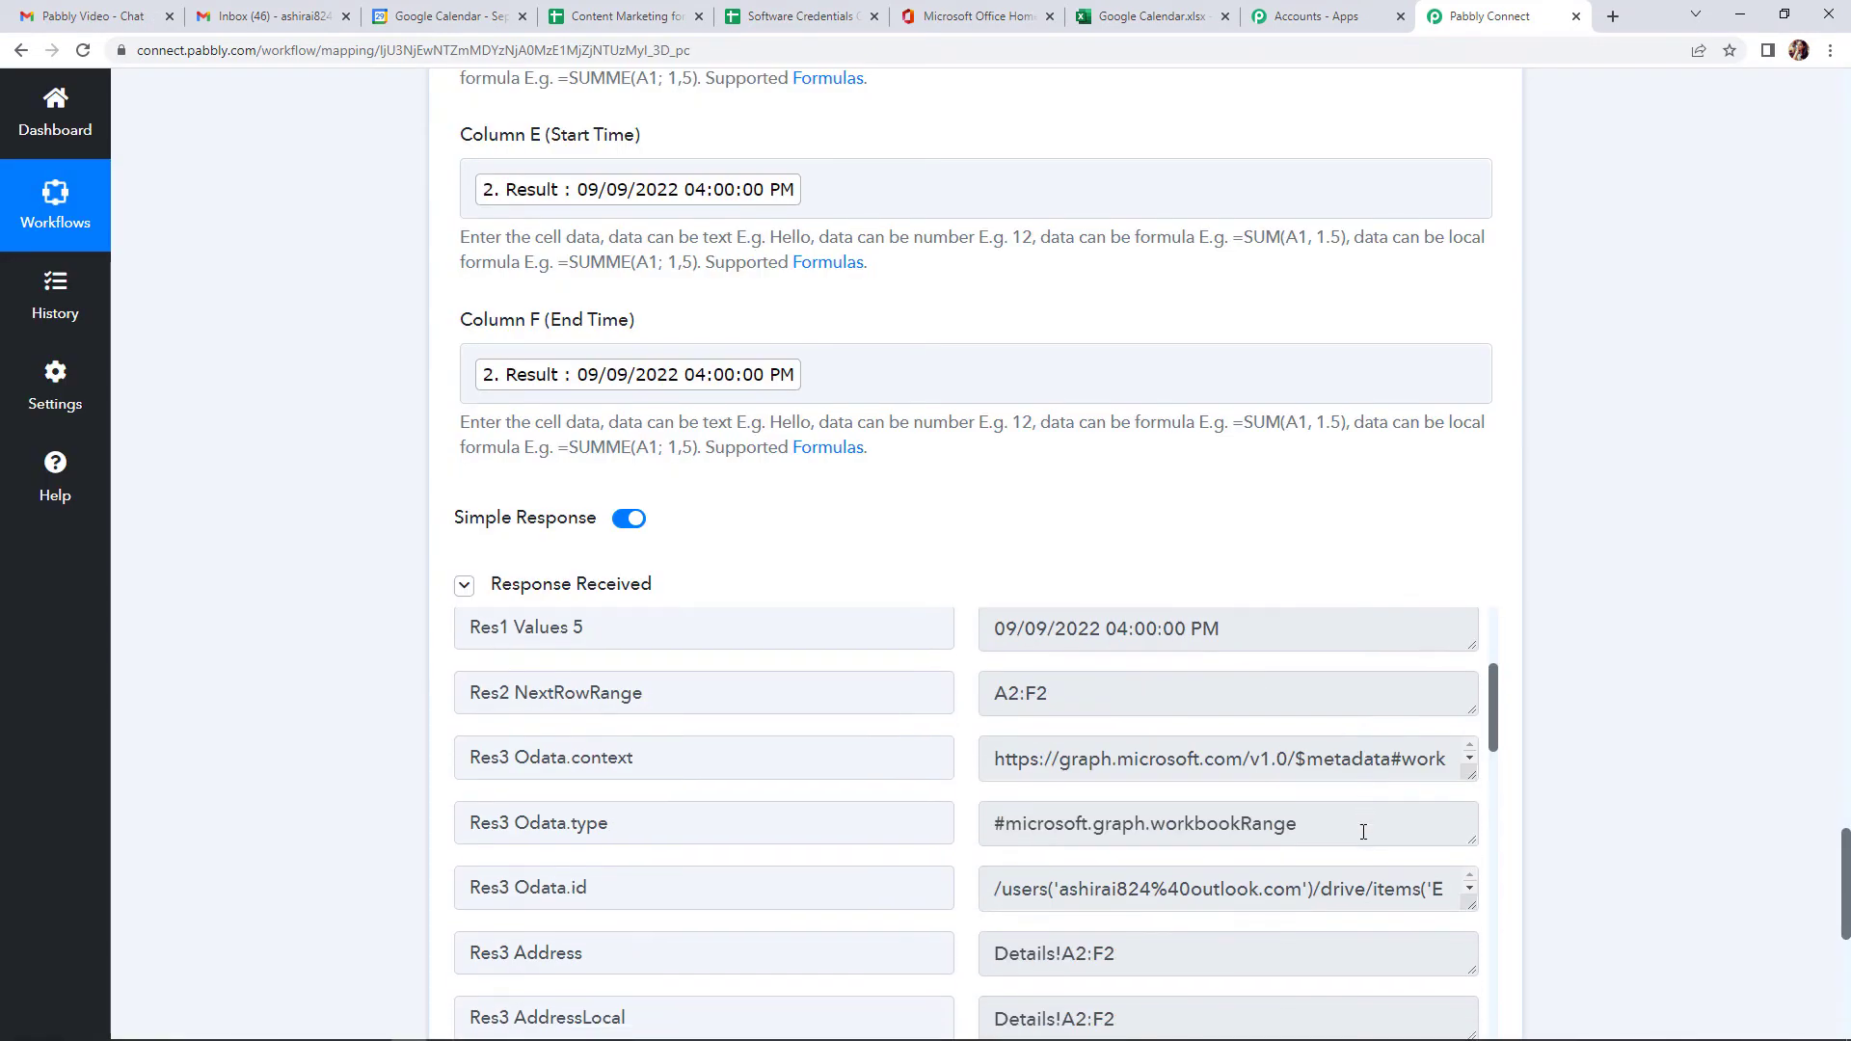
{"action": "scroll", "coordinate": [1607, 843], "scroll_direction": "down", "scroll_amount": 2}
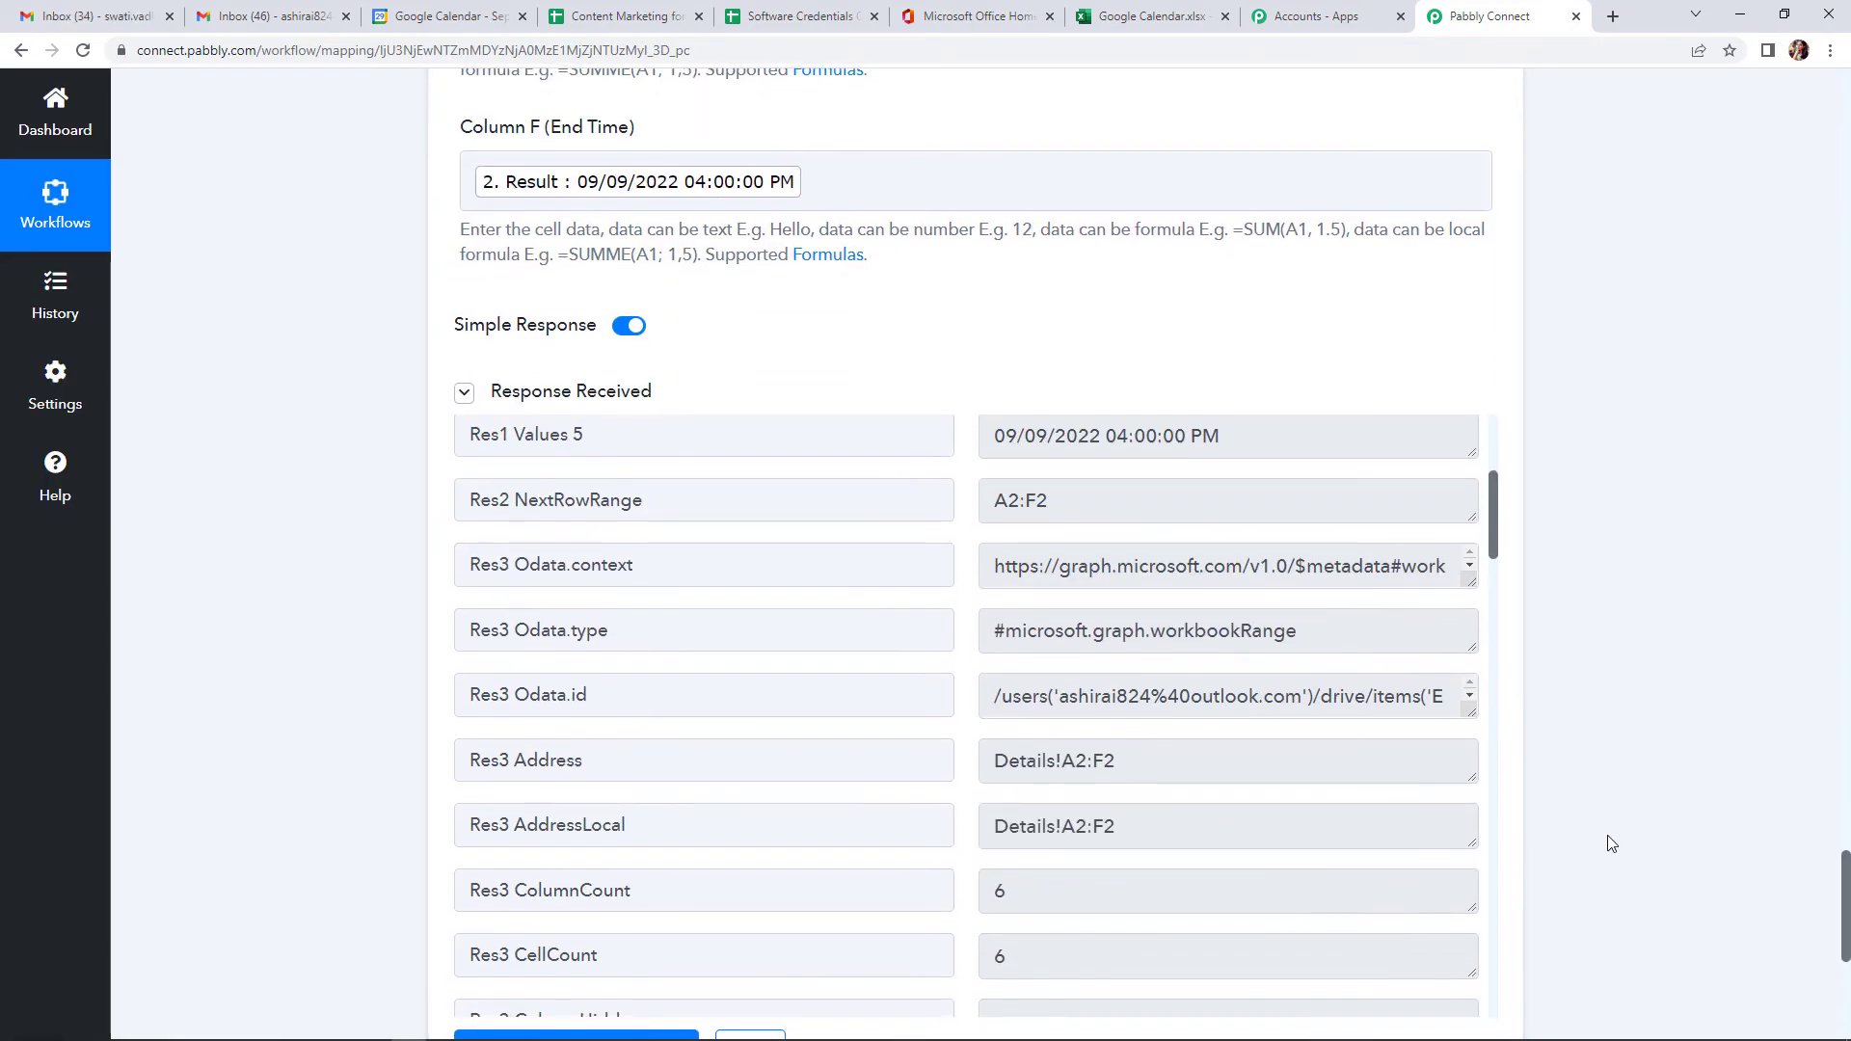
Switch to the Google Calendar workbook in Excel and auto-fit the width of all columns in the Details sheet
{"action": "left_click", "coordinate": [1147, 17]}
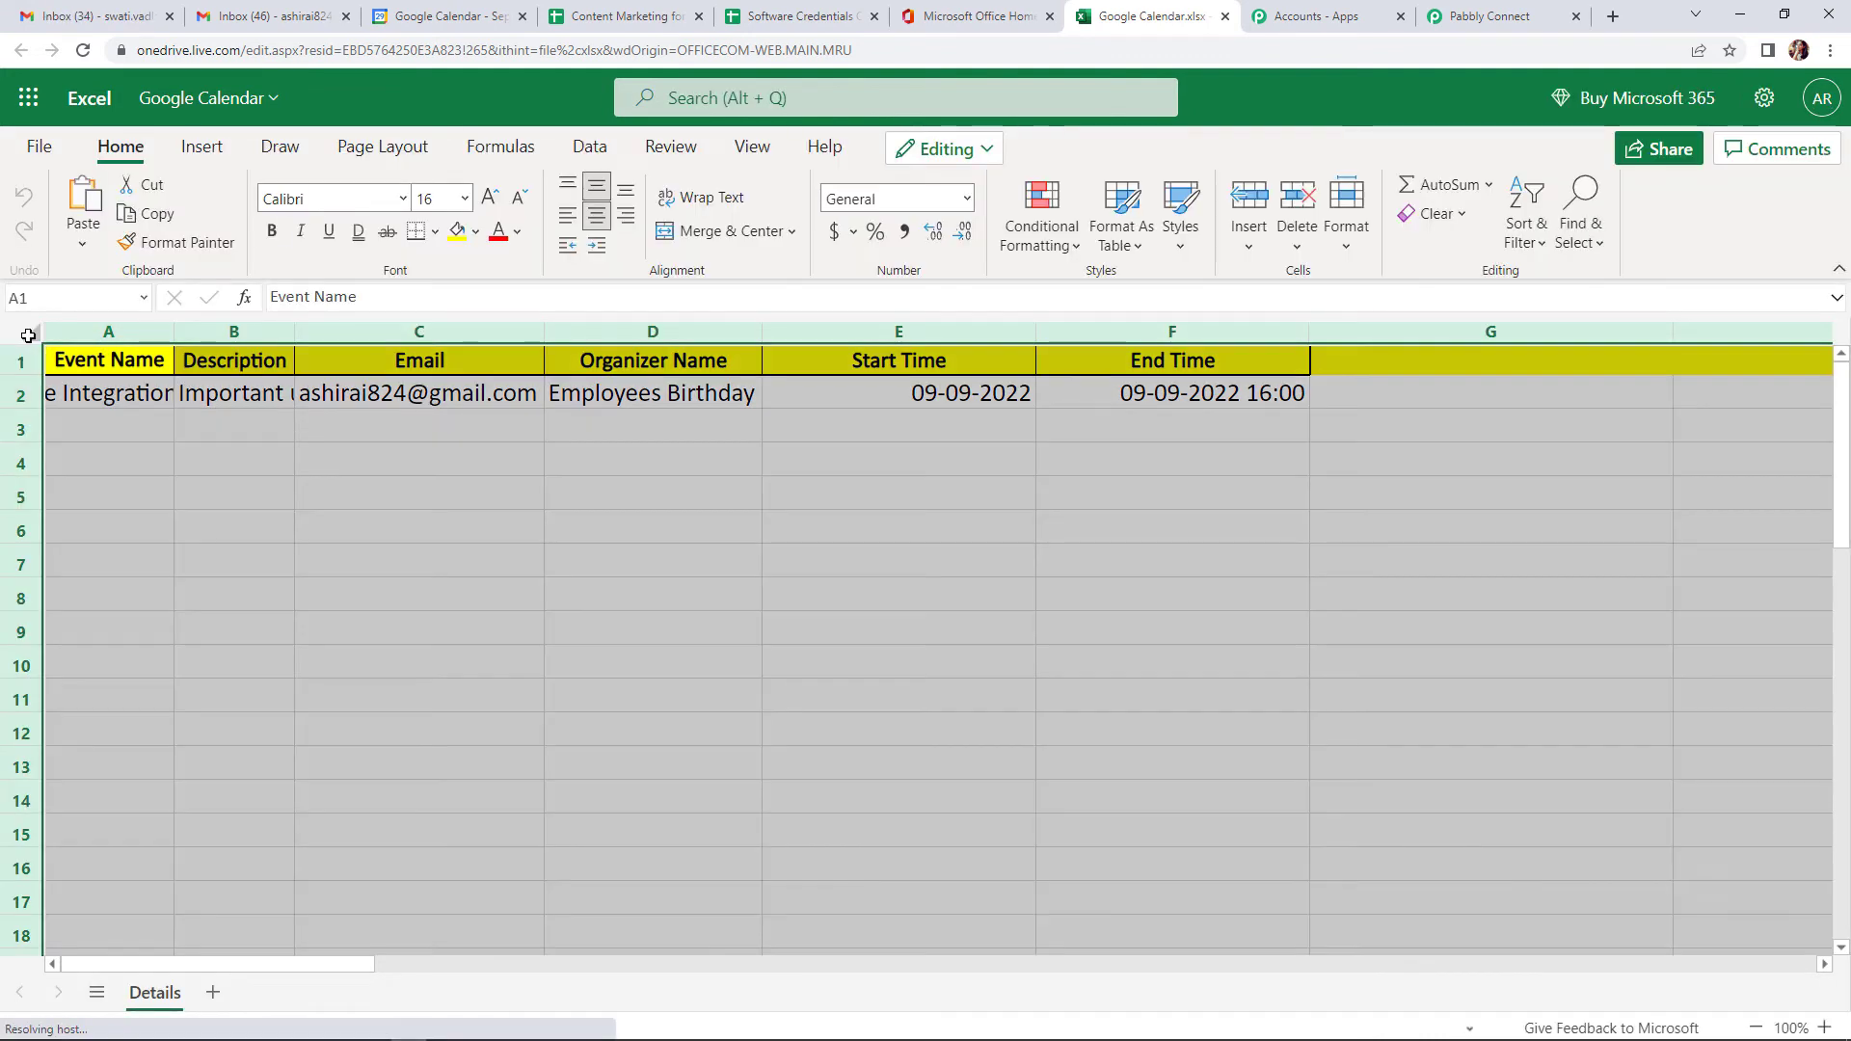
{"action": "key", "text": "ctrl+a"}
{"action": "double_click", "coordinate": [177, 331]}
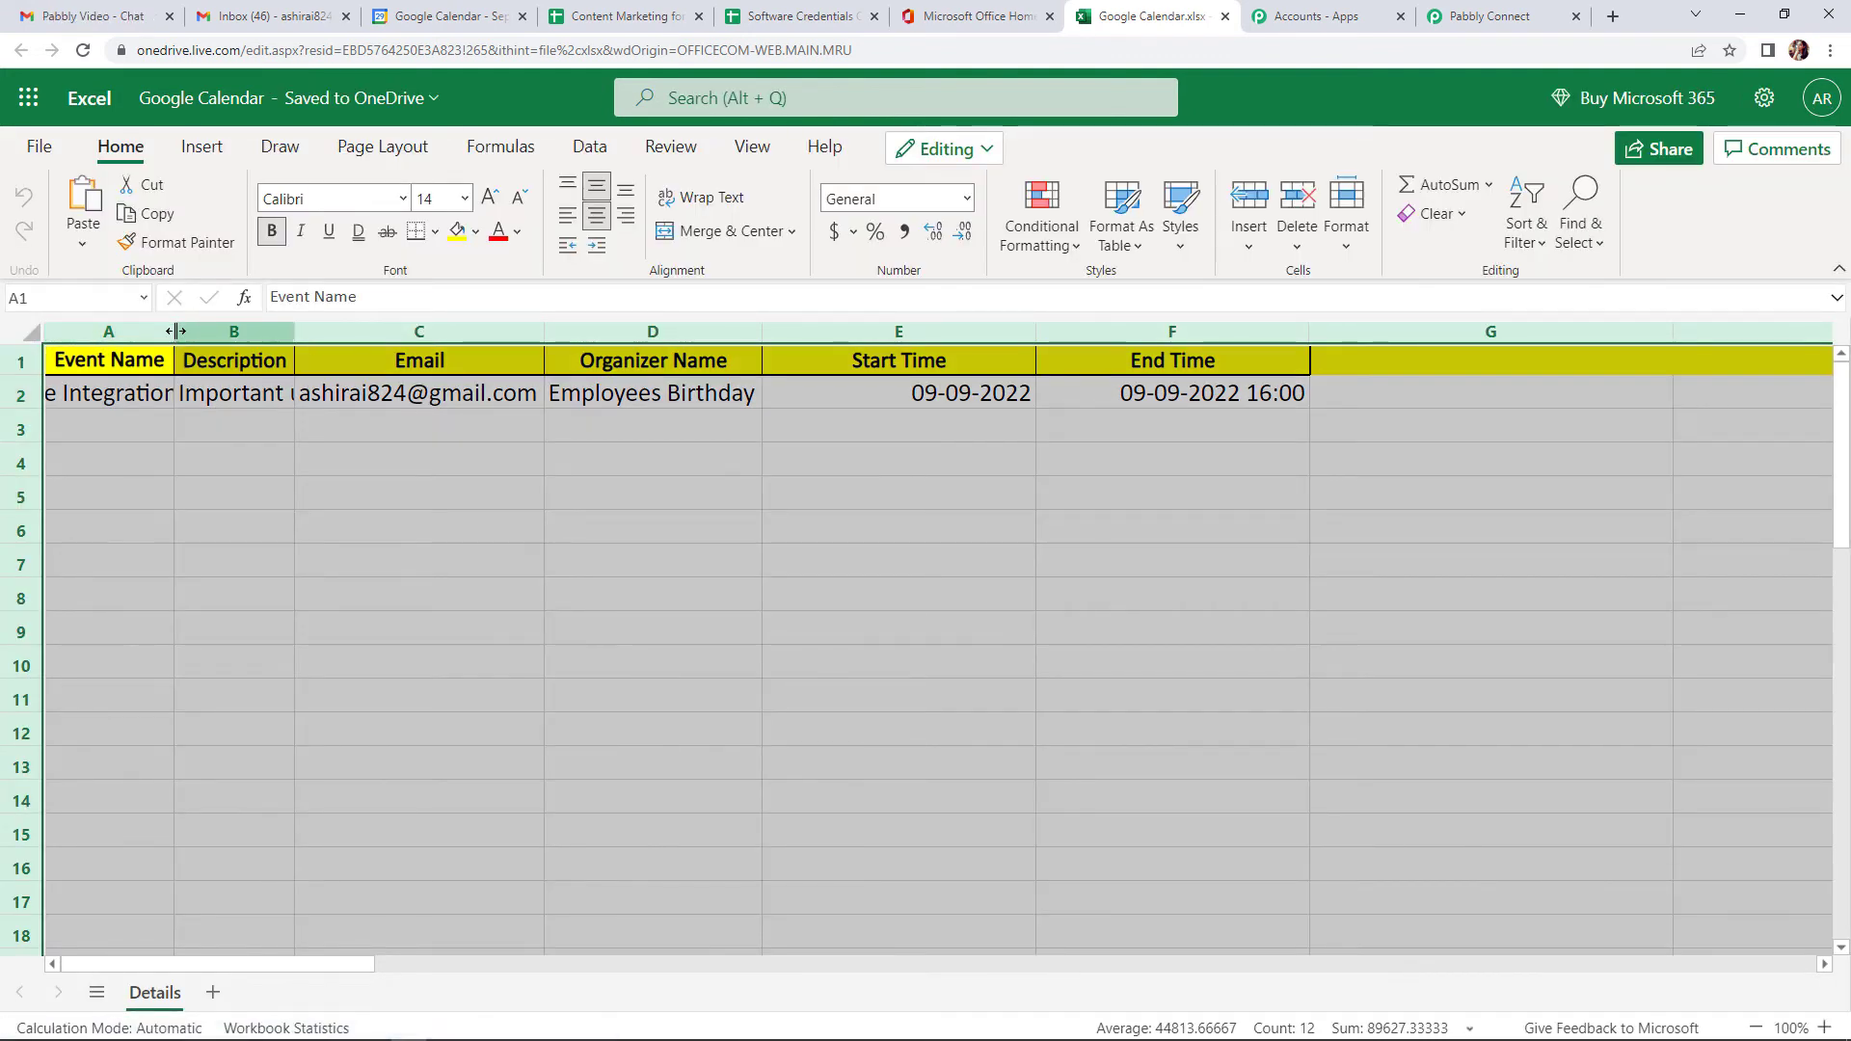
{"action": "left_click", "coordinate": [739, 679]}
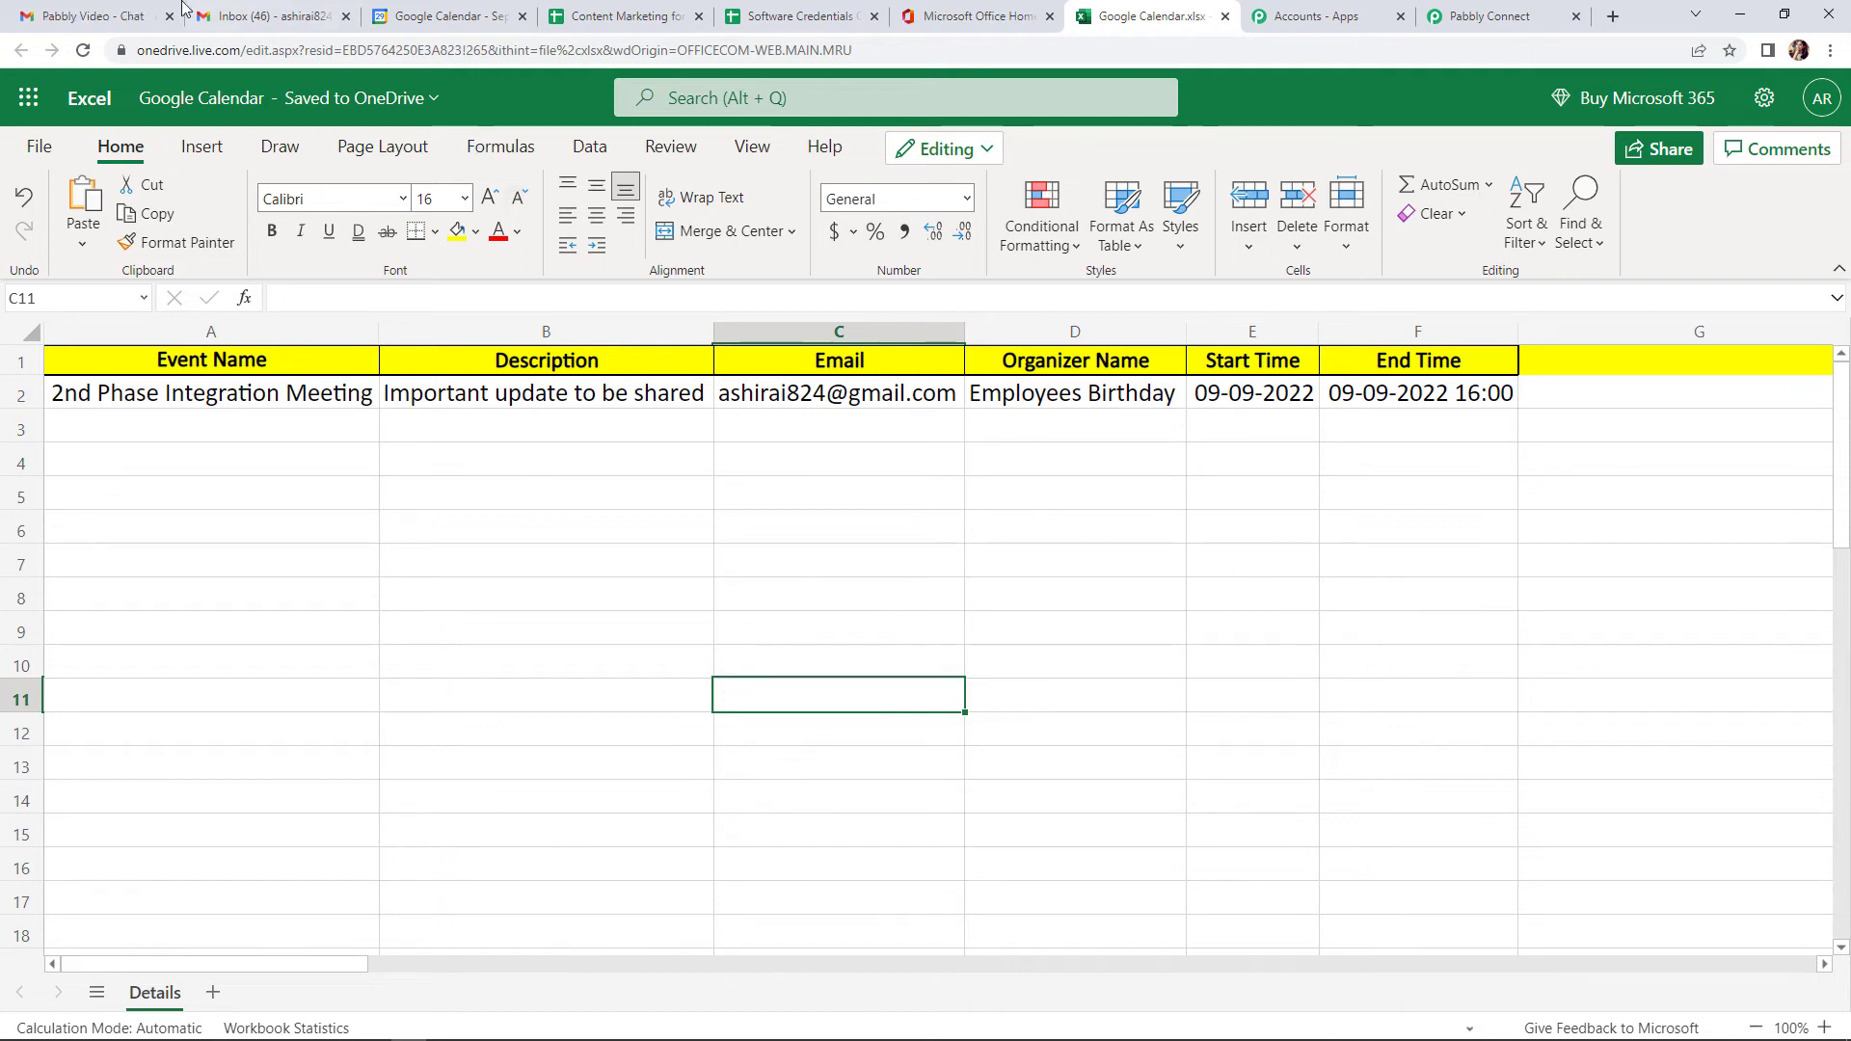
Switch to Google Calendar and start a new event titled "Office Party" on Saturday, September 10
{"action": "left_click", "coordinate": [438, 25]}
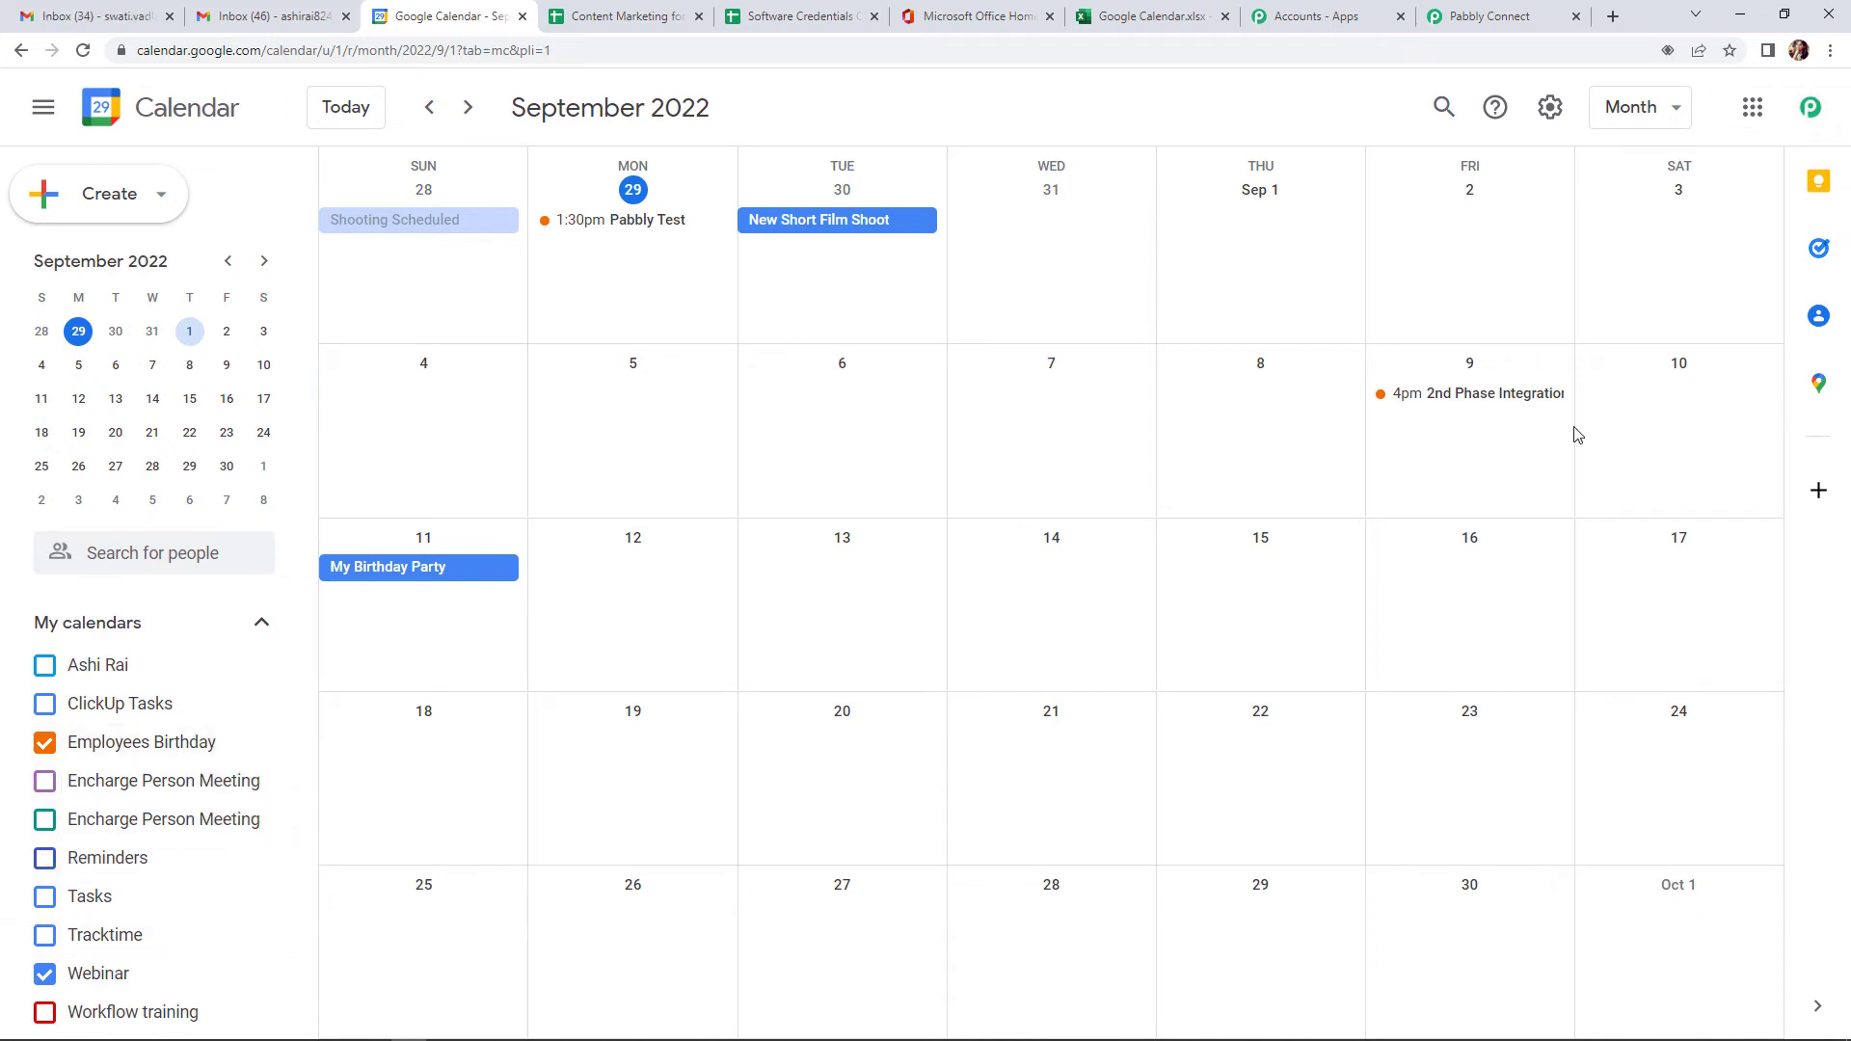
{"action": "left_click", "coordinate": [1663, 409]}
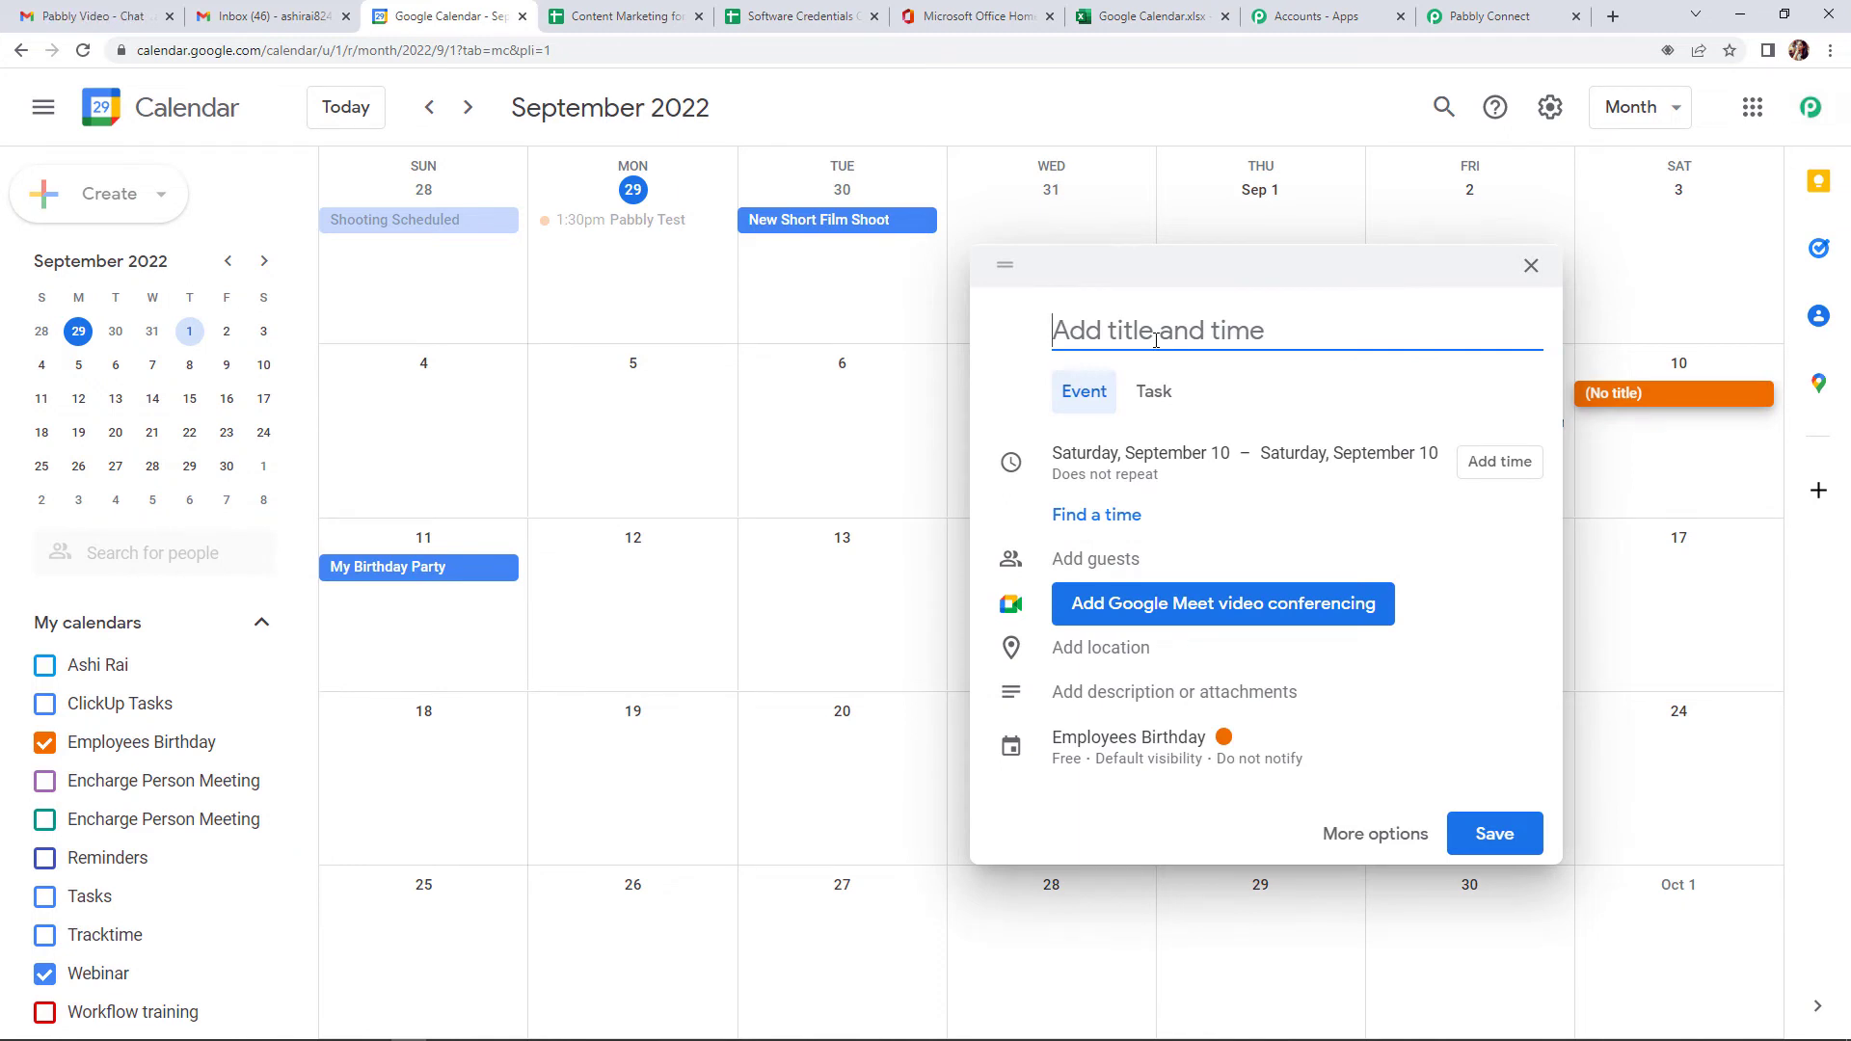
{"action": "type", "text": "Office Party"}
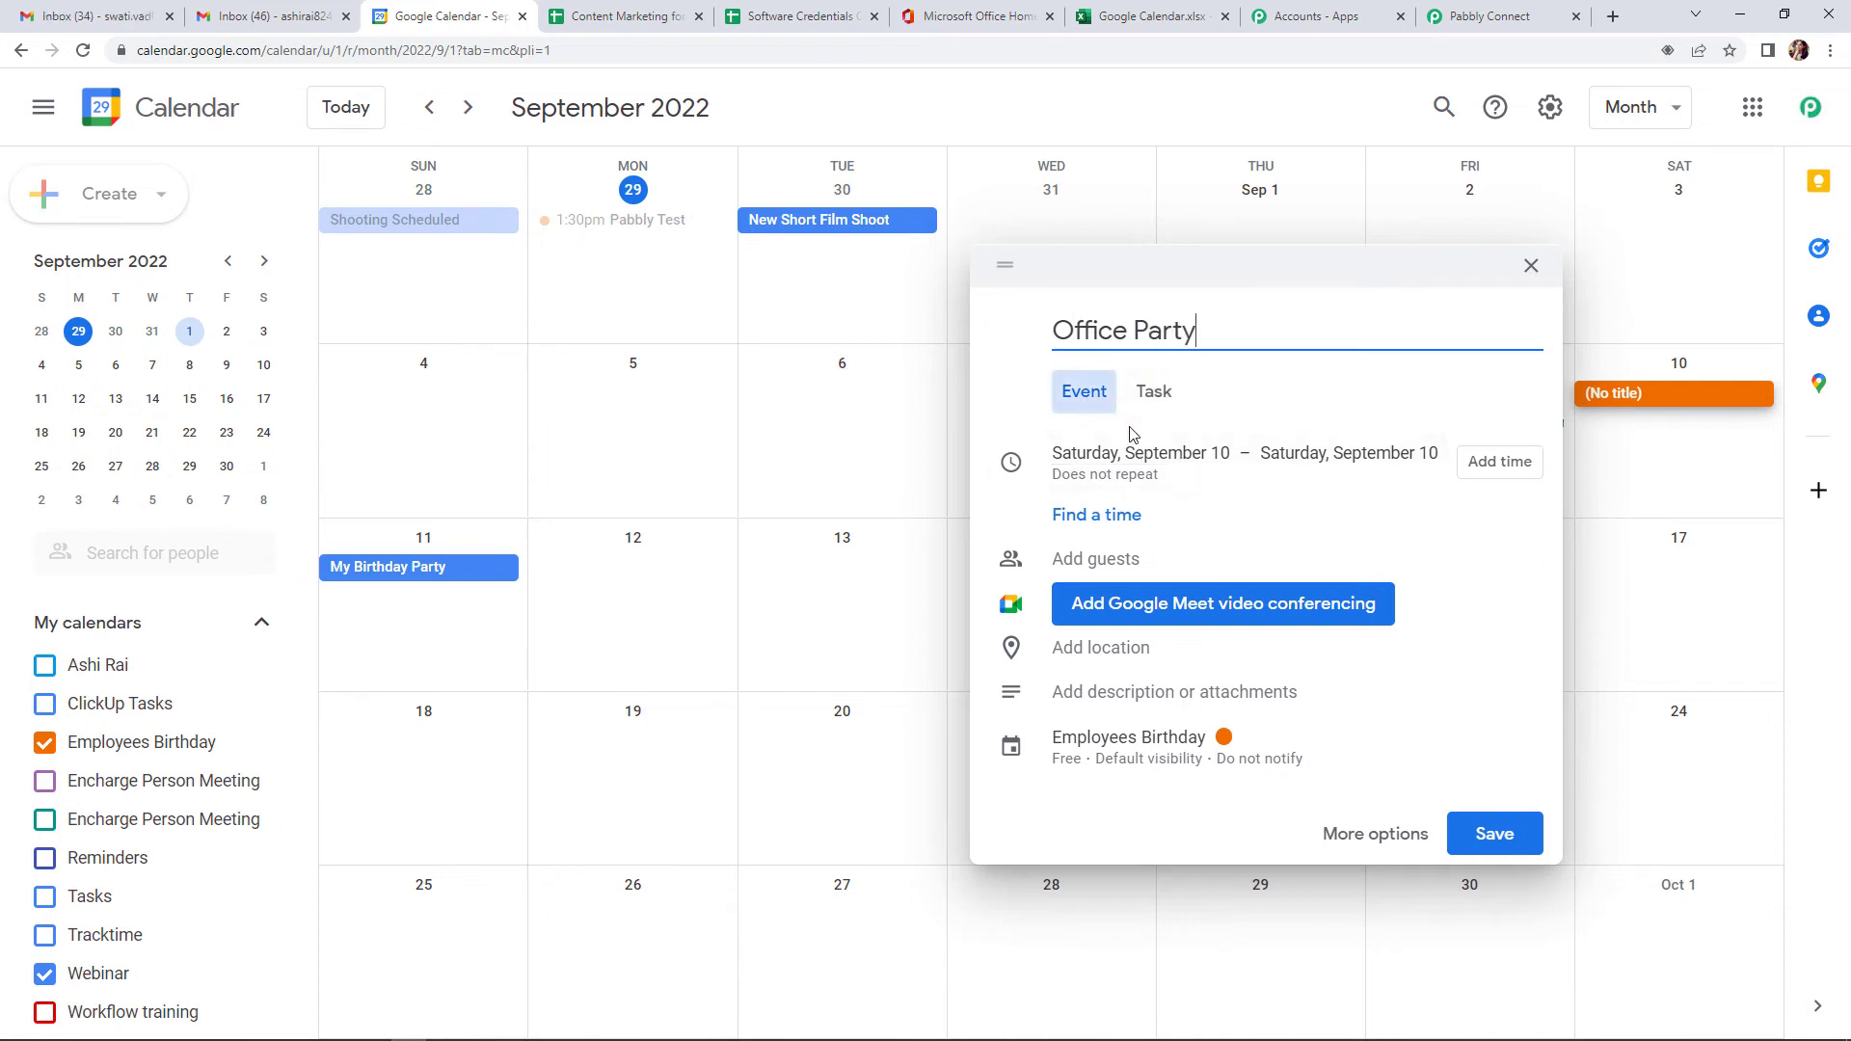
{"action": "left_click", "coordinate": [1066, 459]}
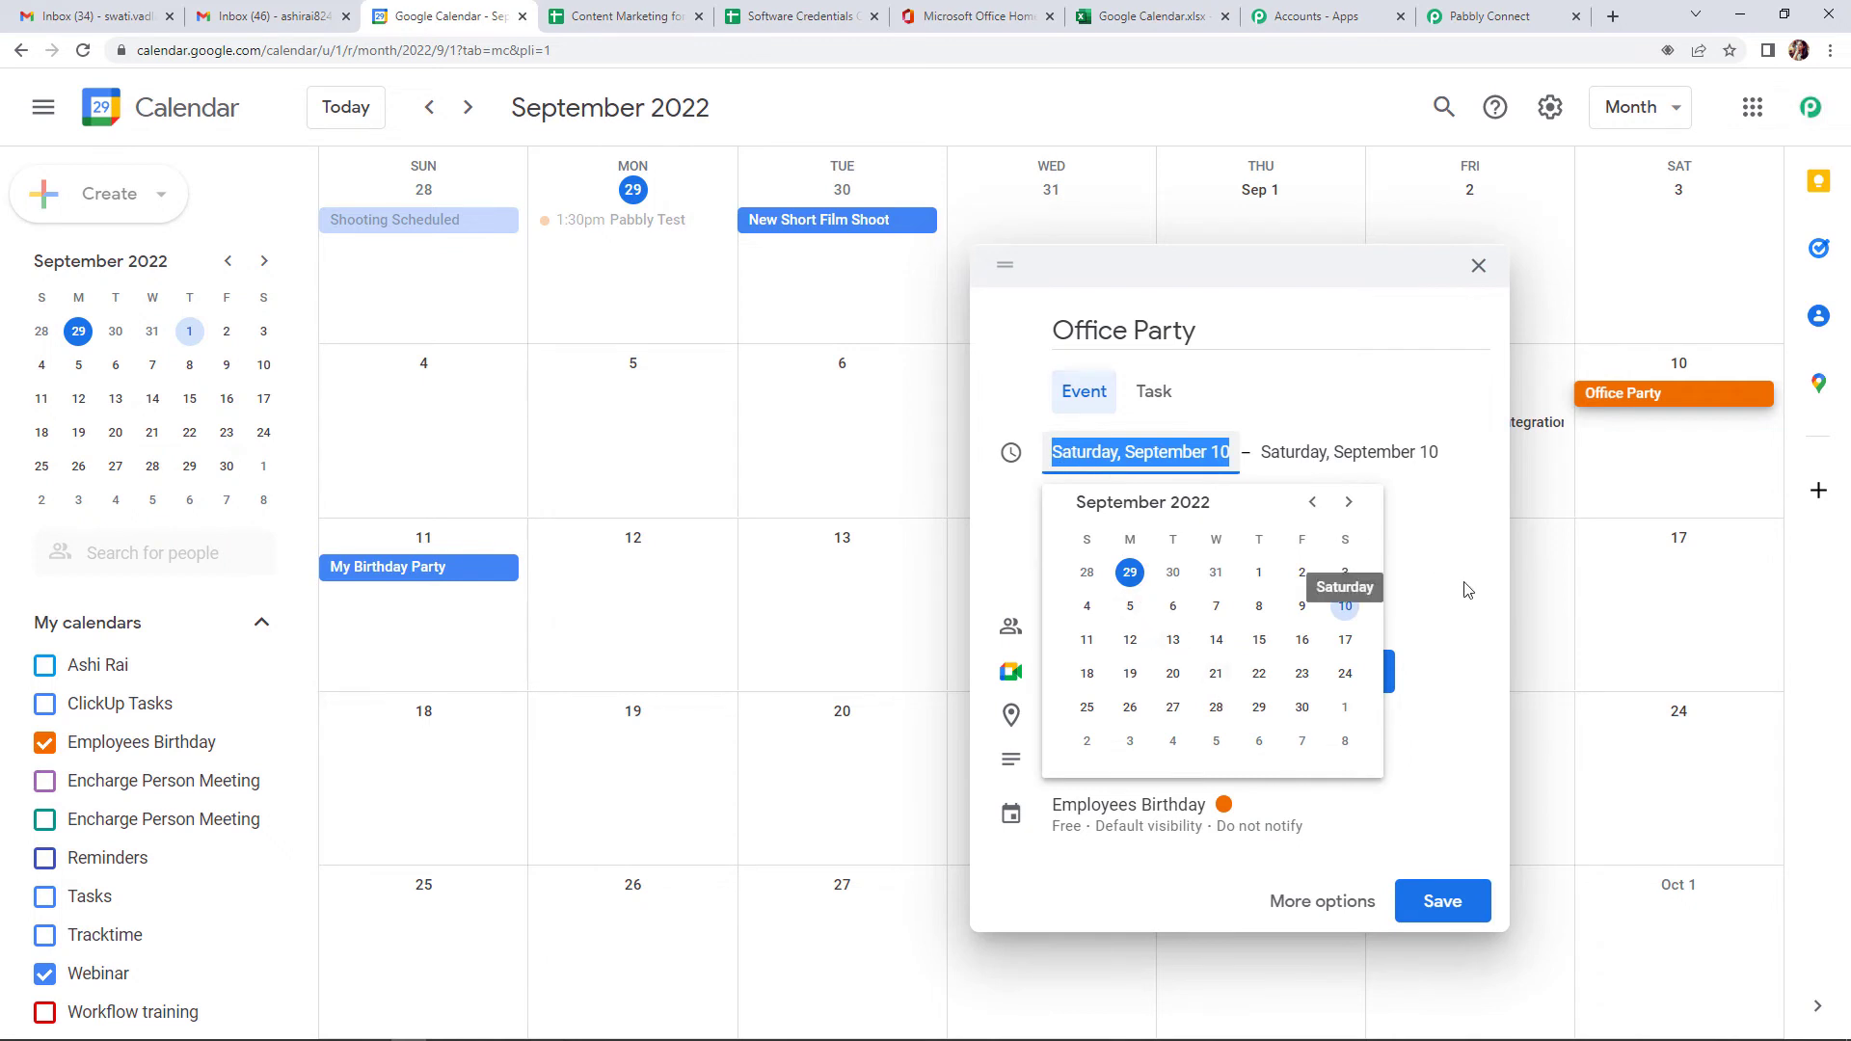
{"action": "left_click", "coordinate": [1345, 604]}
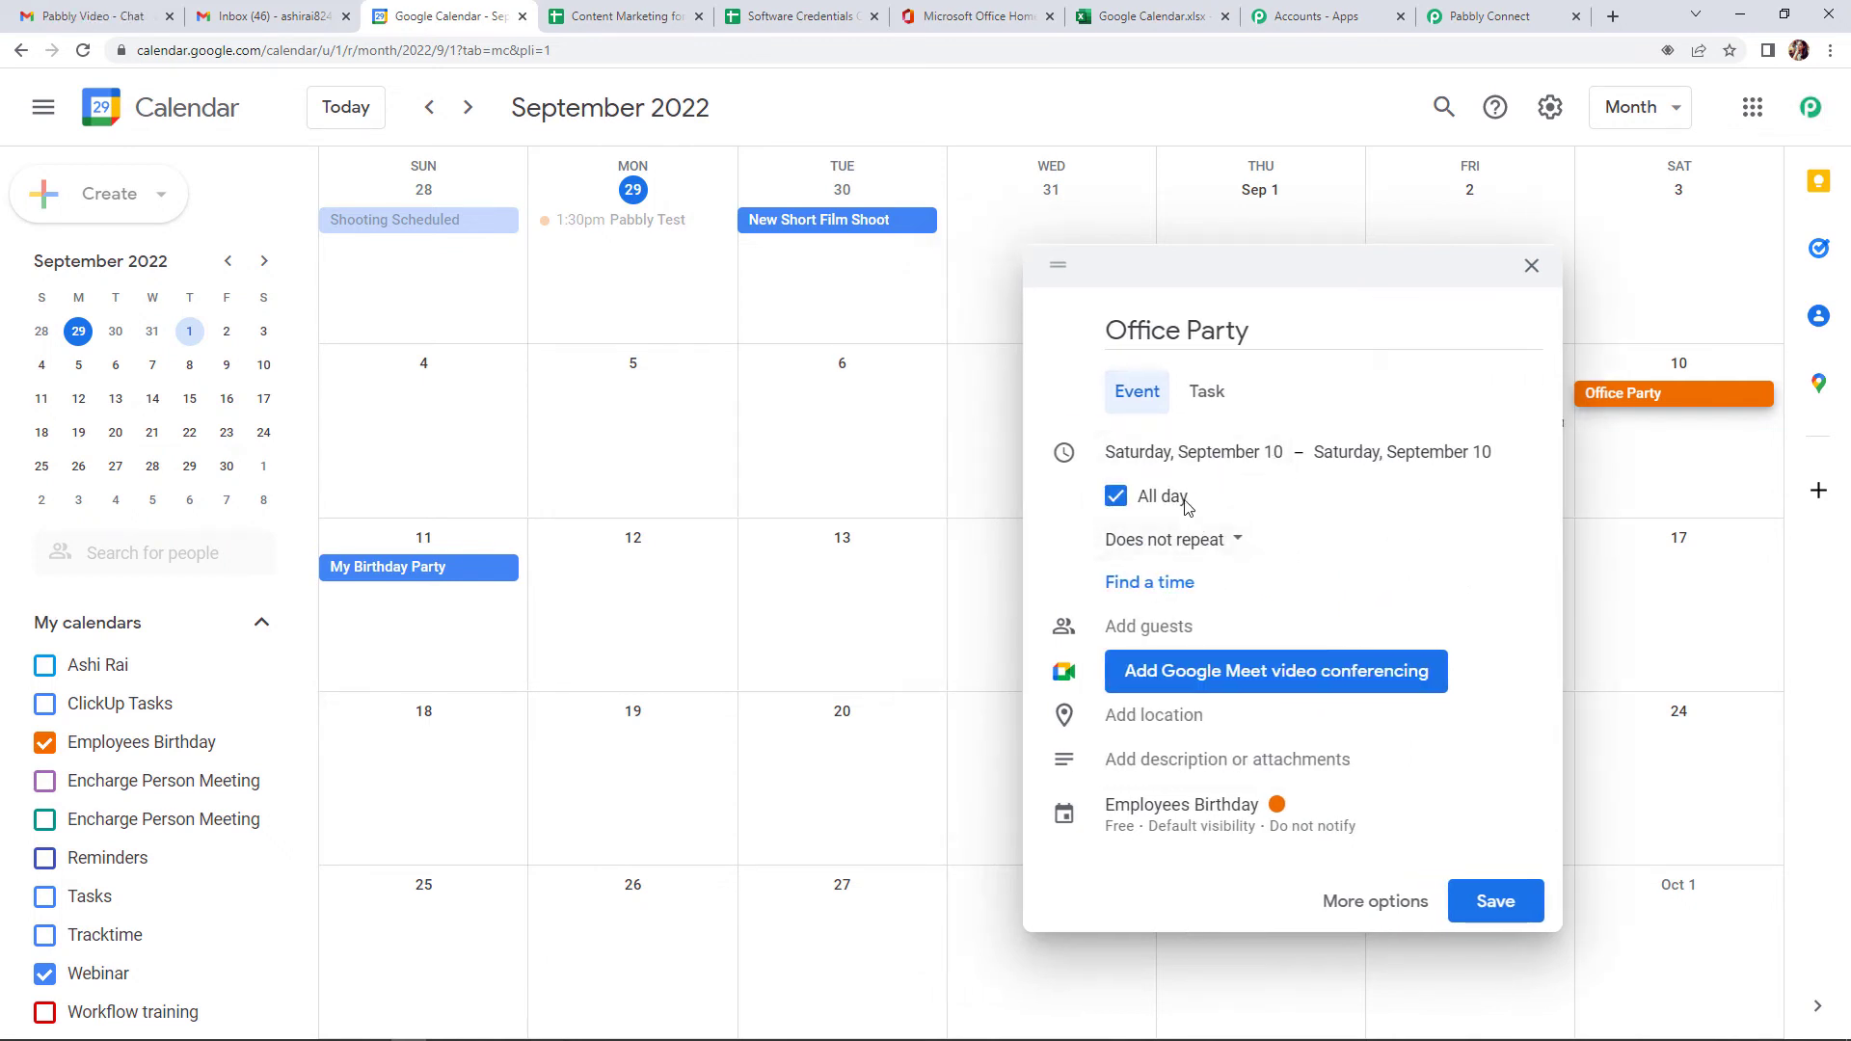
Make the Office Party event timed instead of all-day, running from 7:30pm to 9:30pm
{"action": "left_click", "coordinate": [1145, 503]}
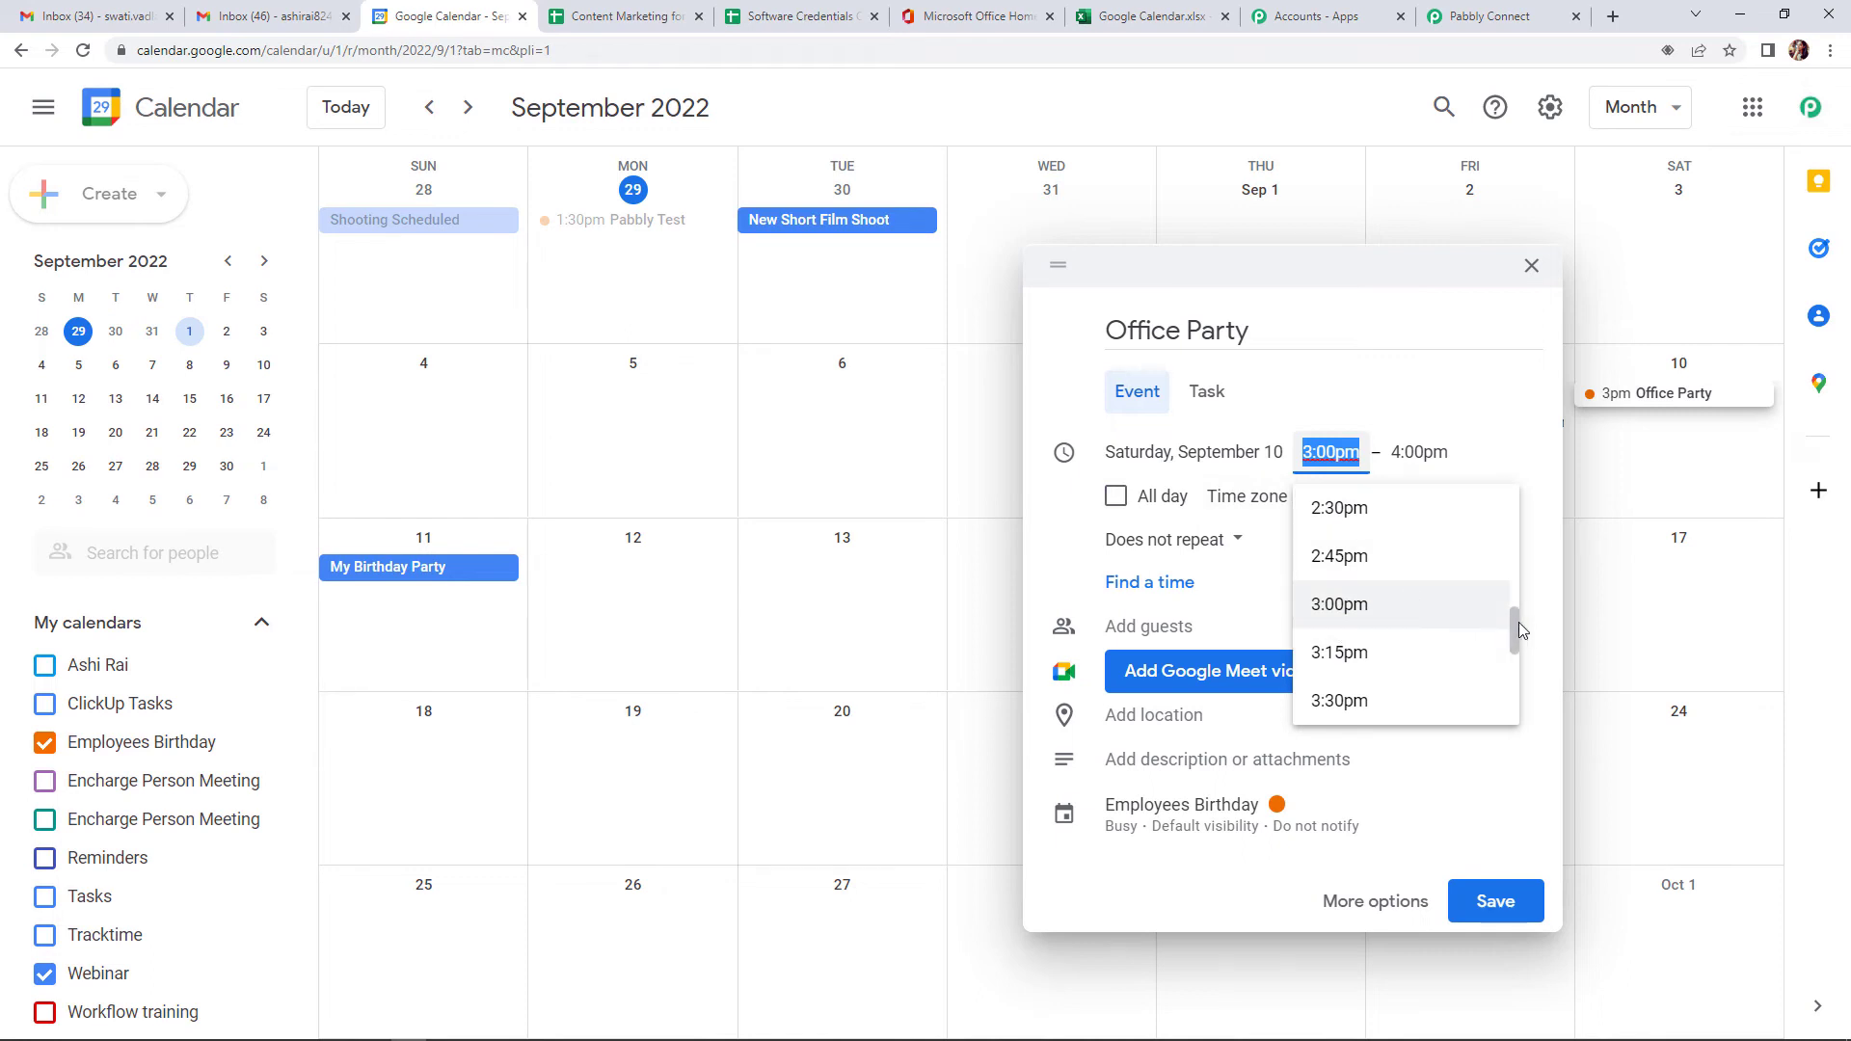
{"action": "left_click_drag", "start_coordinate": [1514, 627], "coordinate": [1515, 662]}
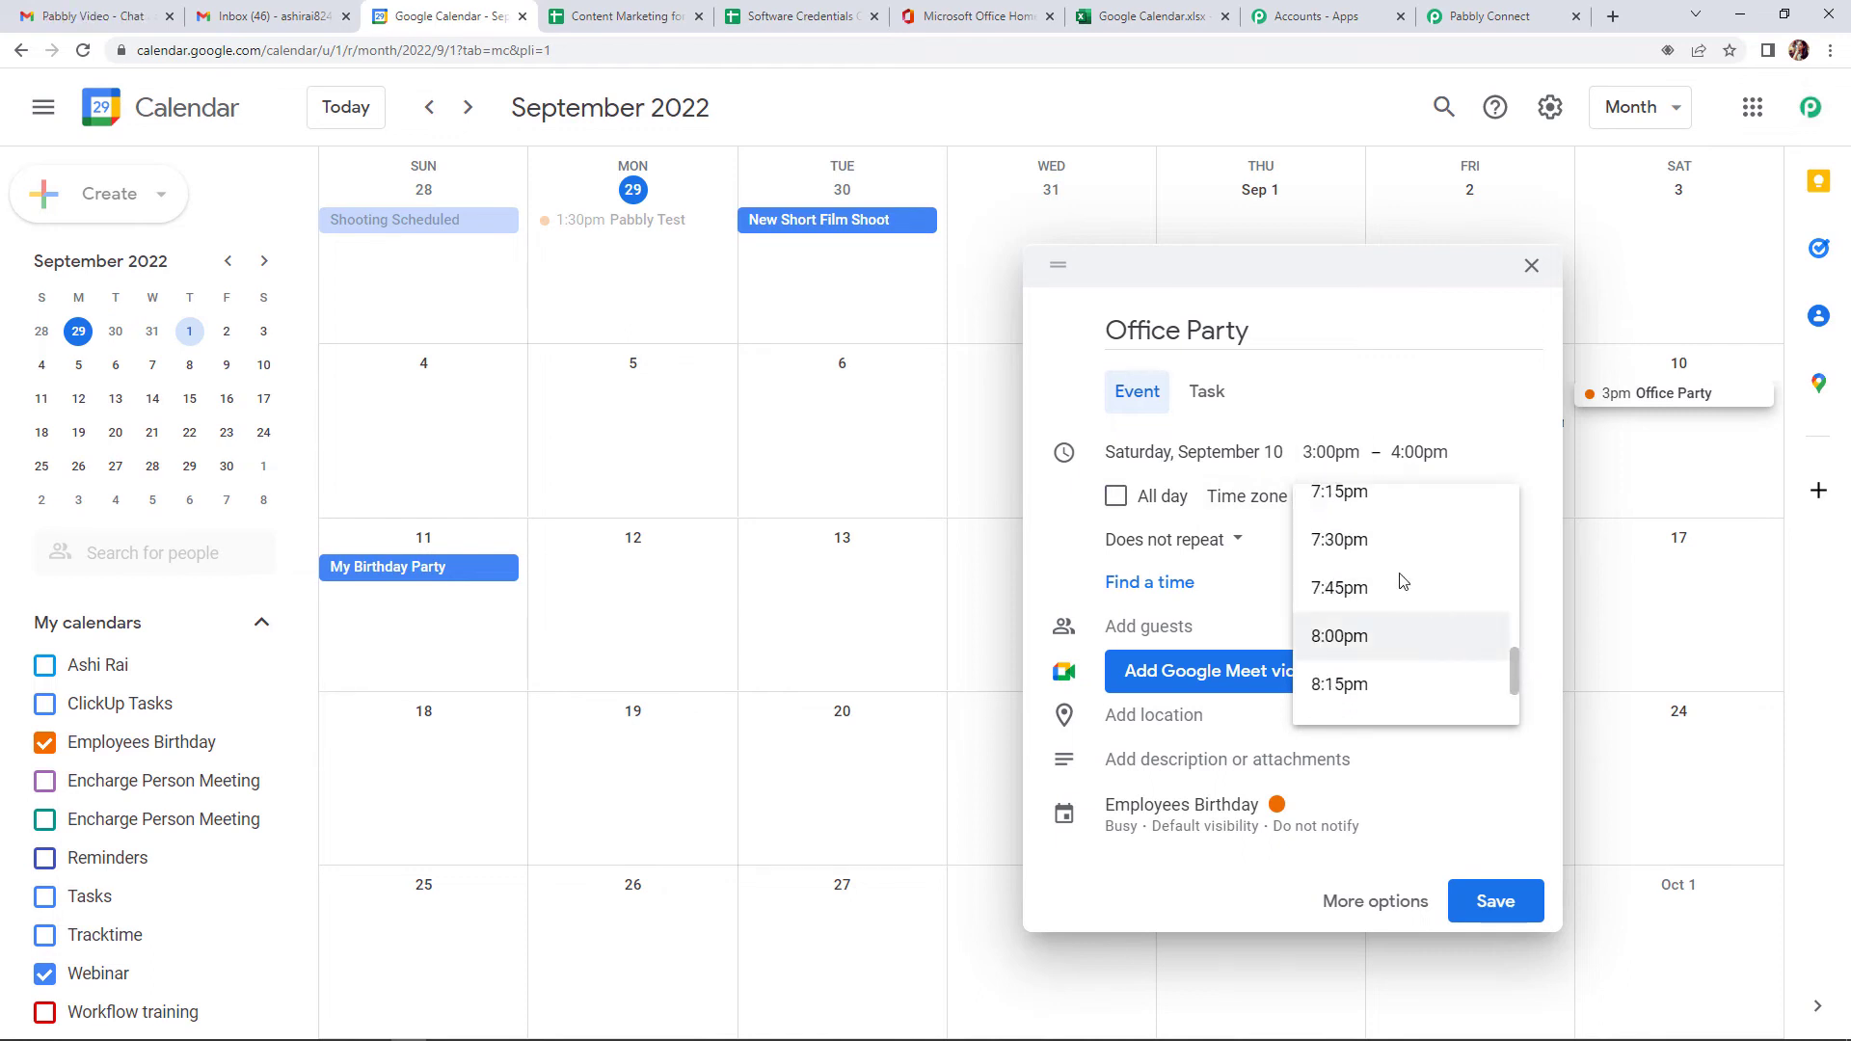
{"action": "left_click", "coordinate": [1319, 542]}
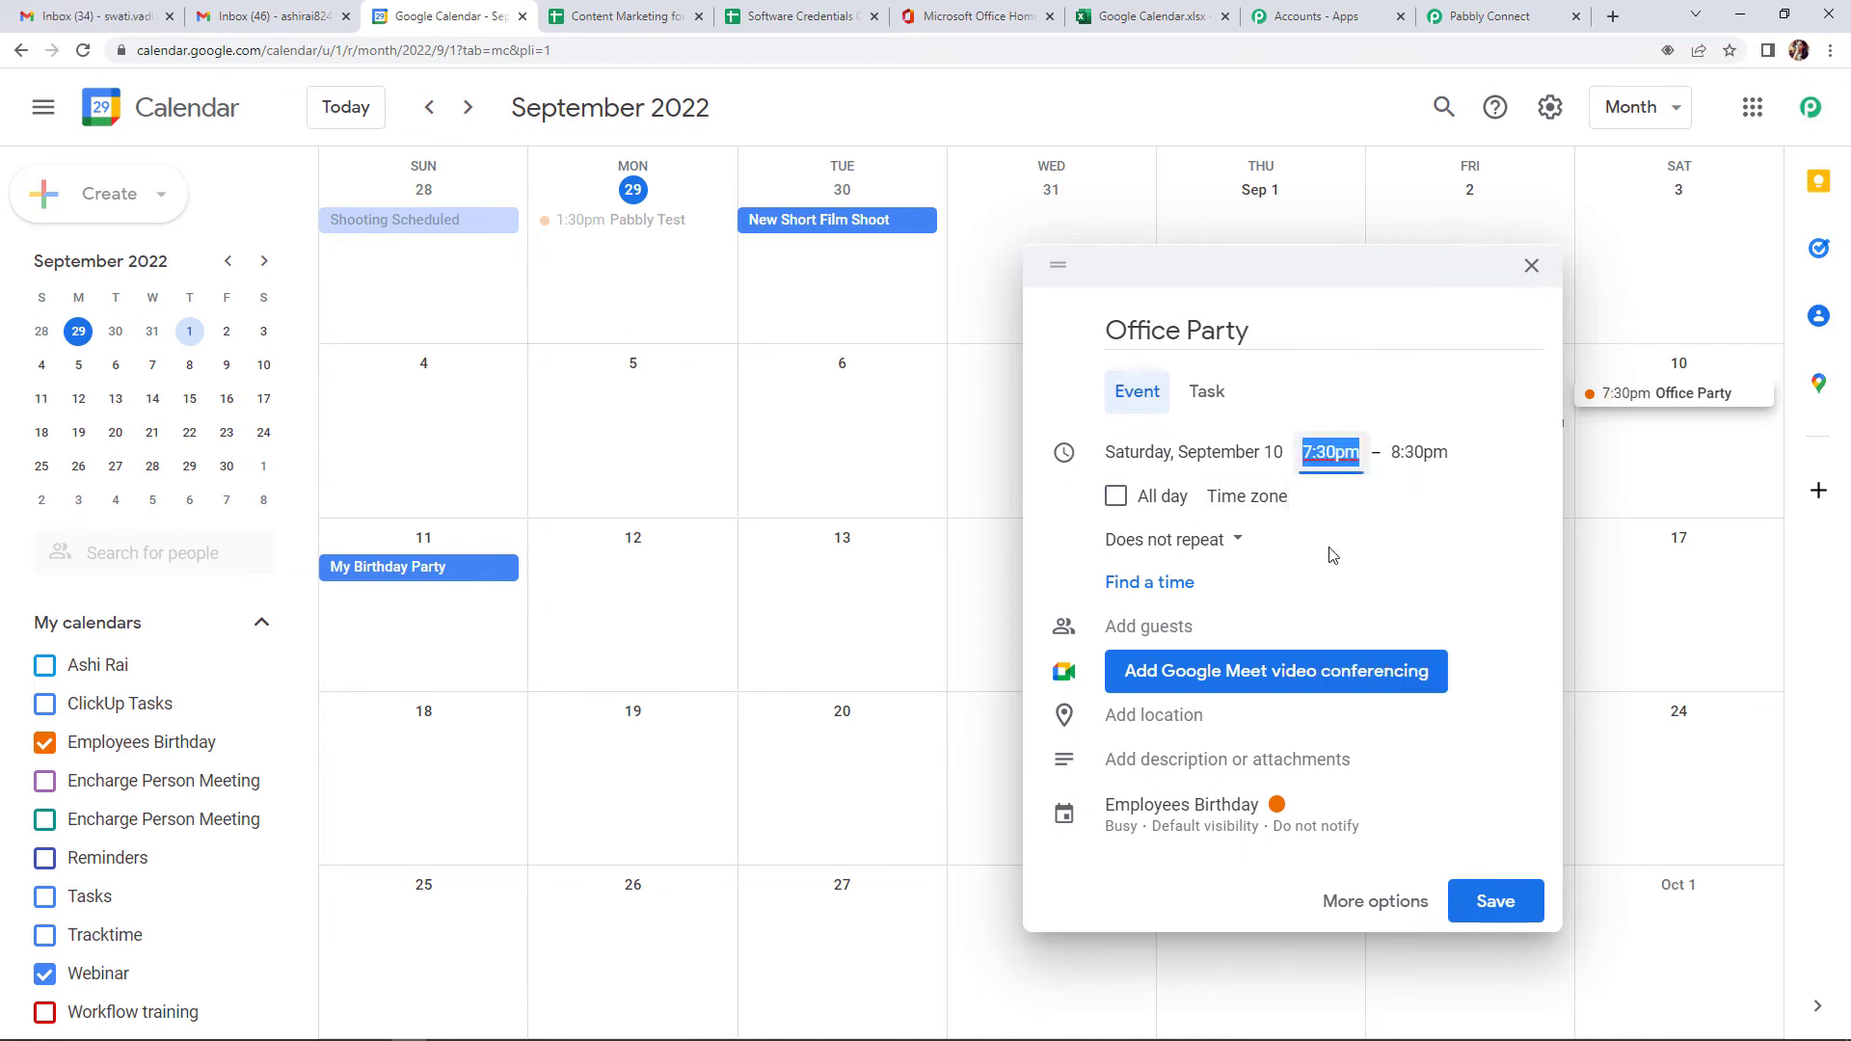
{"action": "left_click", "coordinate": [1423, 457]}
{"action": "left_click", "coordinate": [1430, 696]}
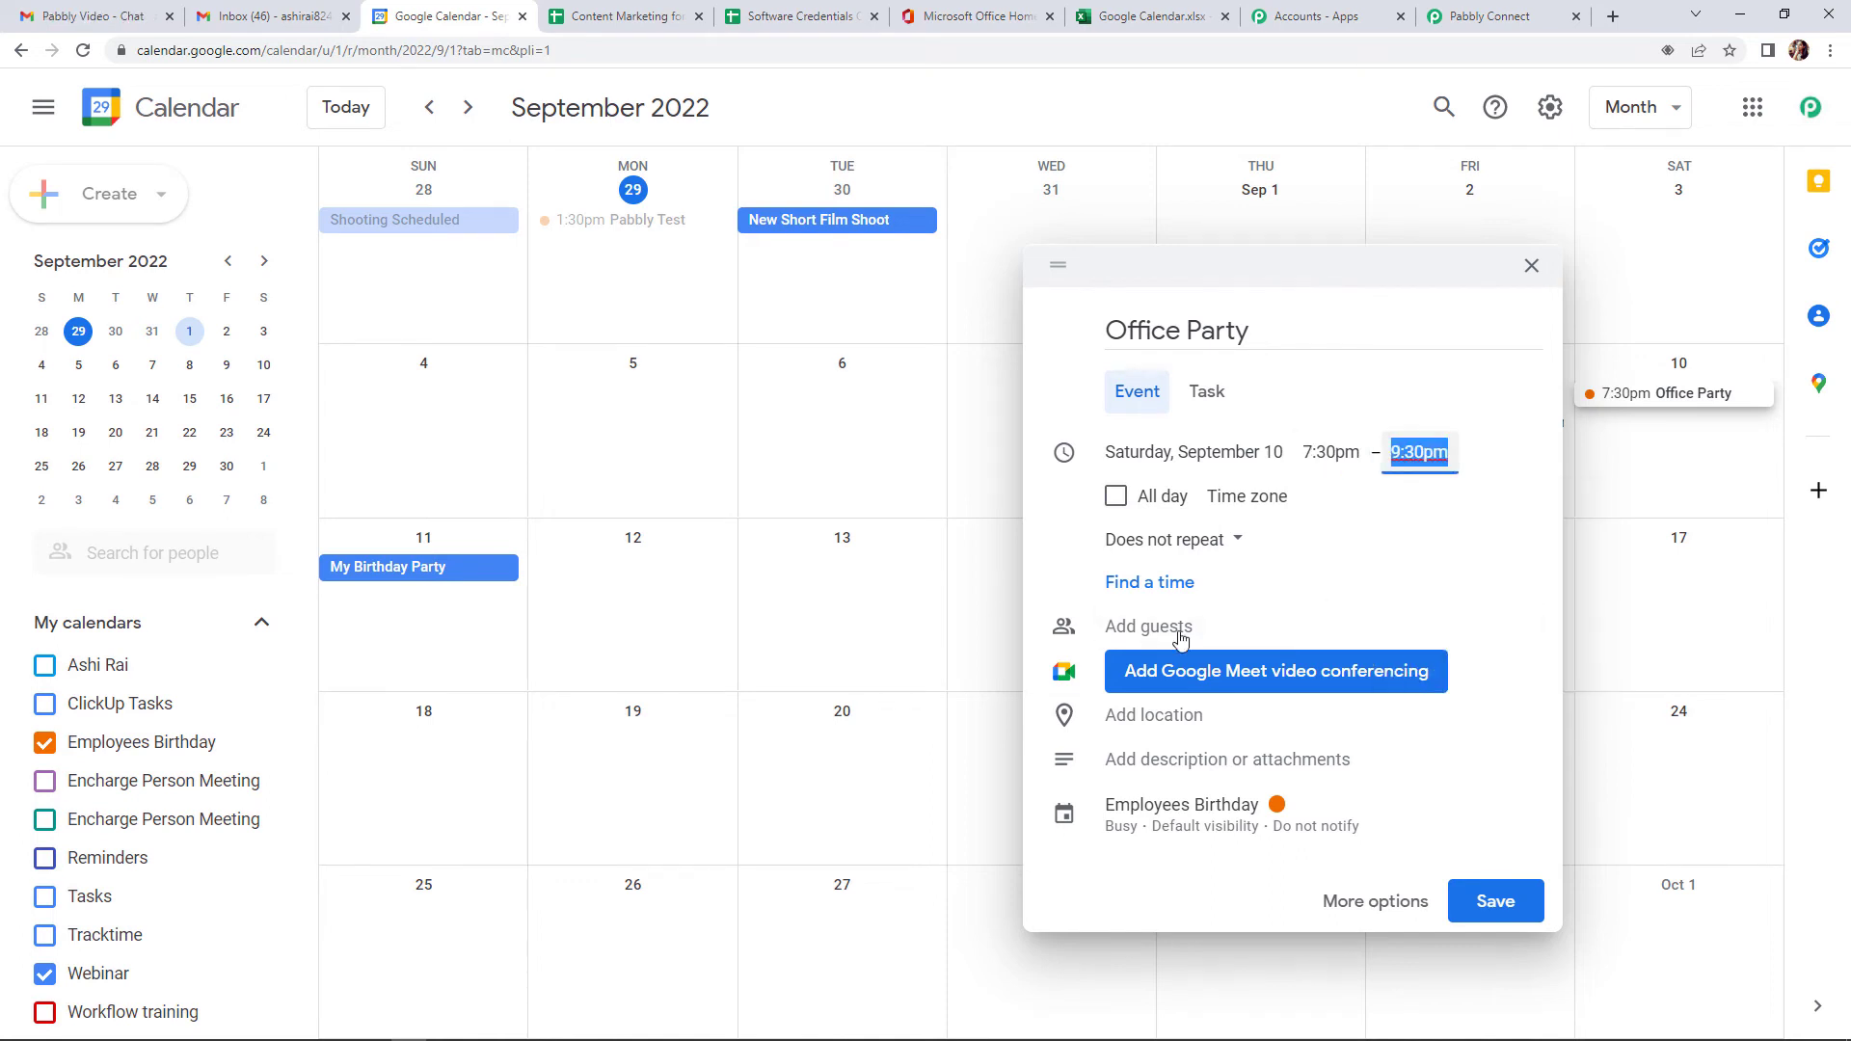
Add the description "Office Success Party" to the event and save it
{"action": "left_click", "coordinate": [1162, 762]}
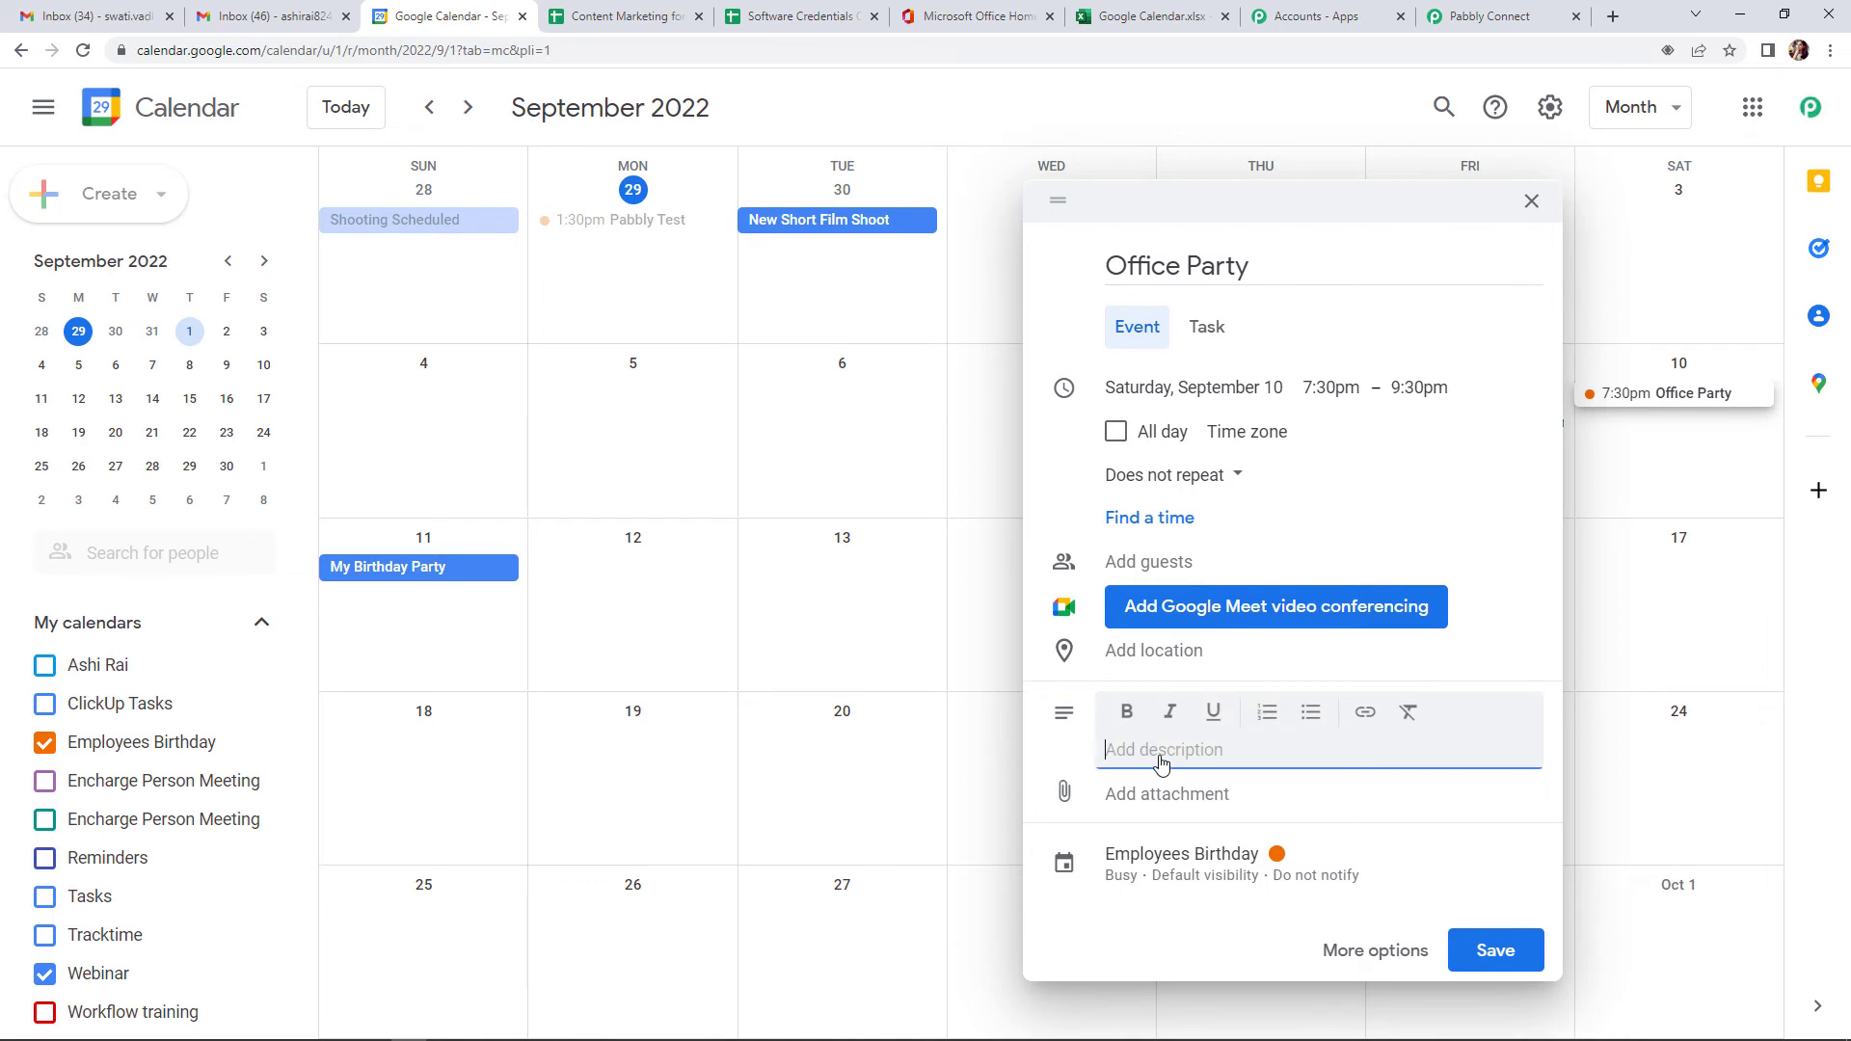
{"action": "type", "text": "Office"}
{"action": "type", "text": "S"}
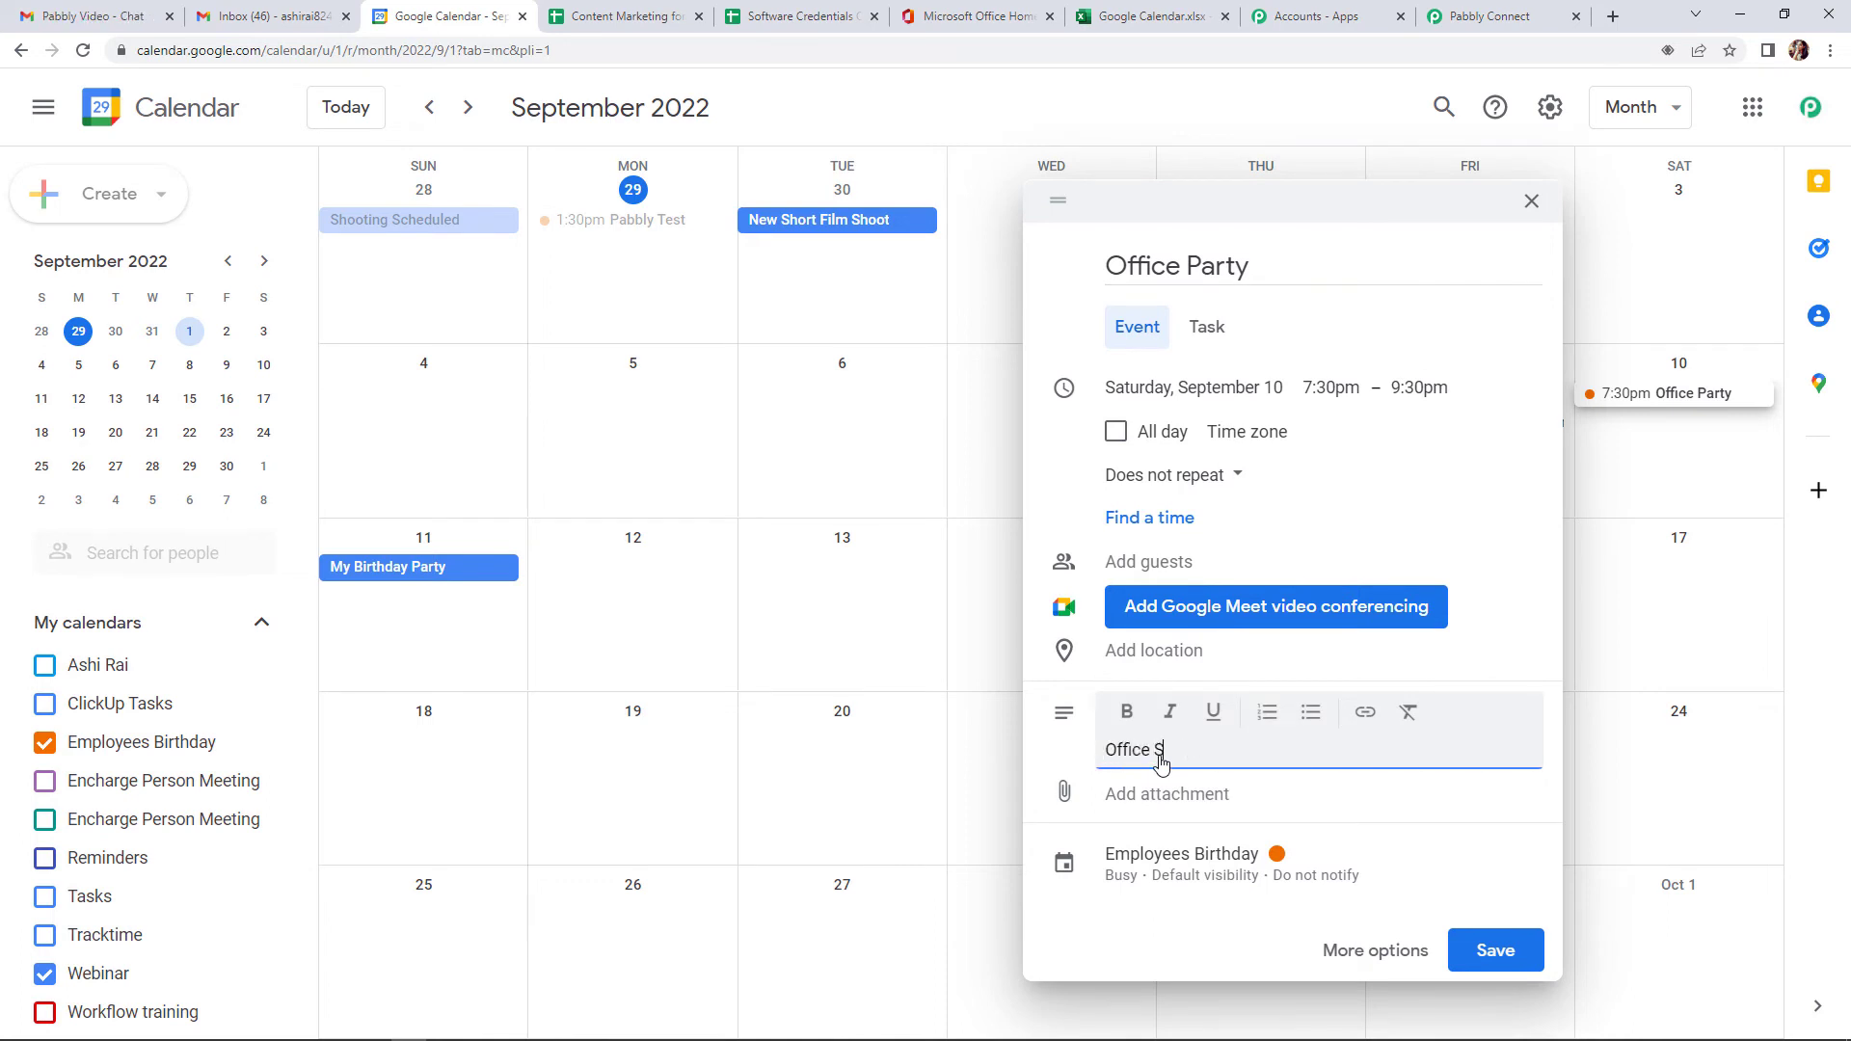
{"action": "type", "text": "uccess Party"}
{"action": "left_click", "coordinate": [1515, 958]}
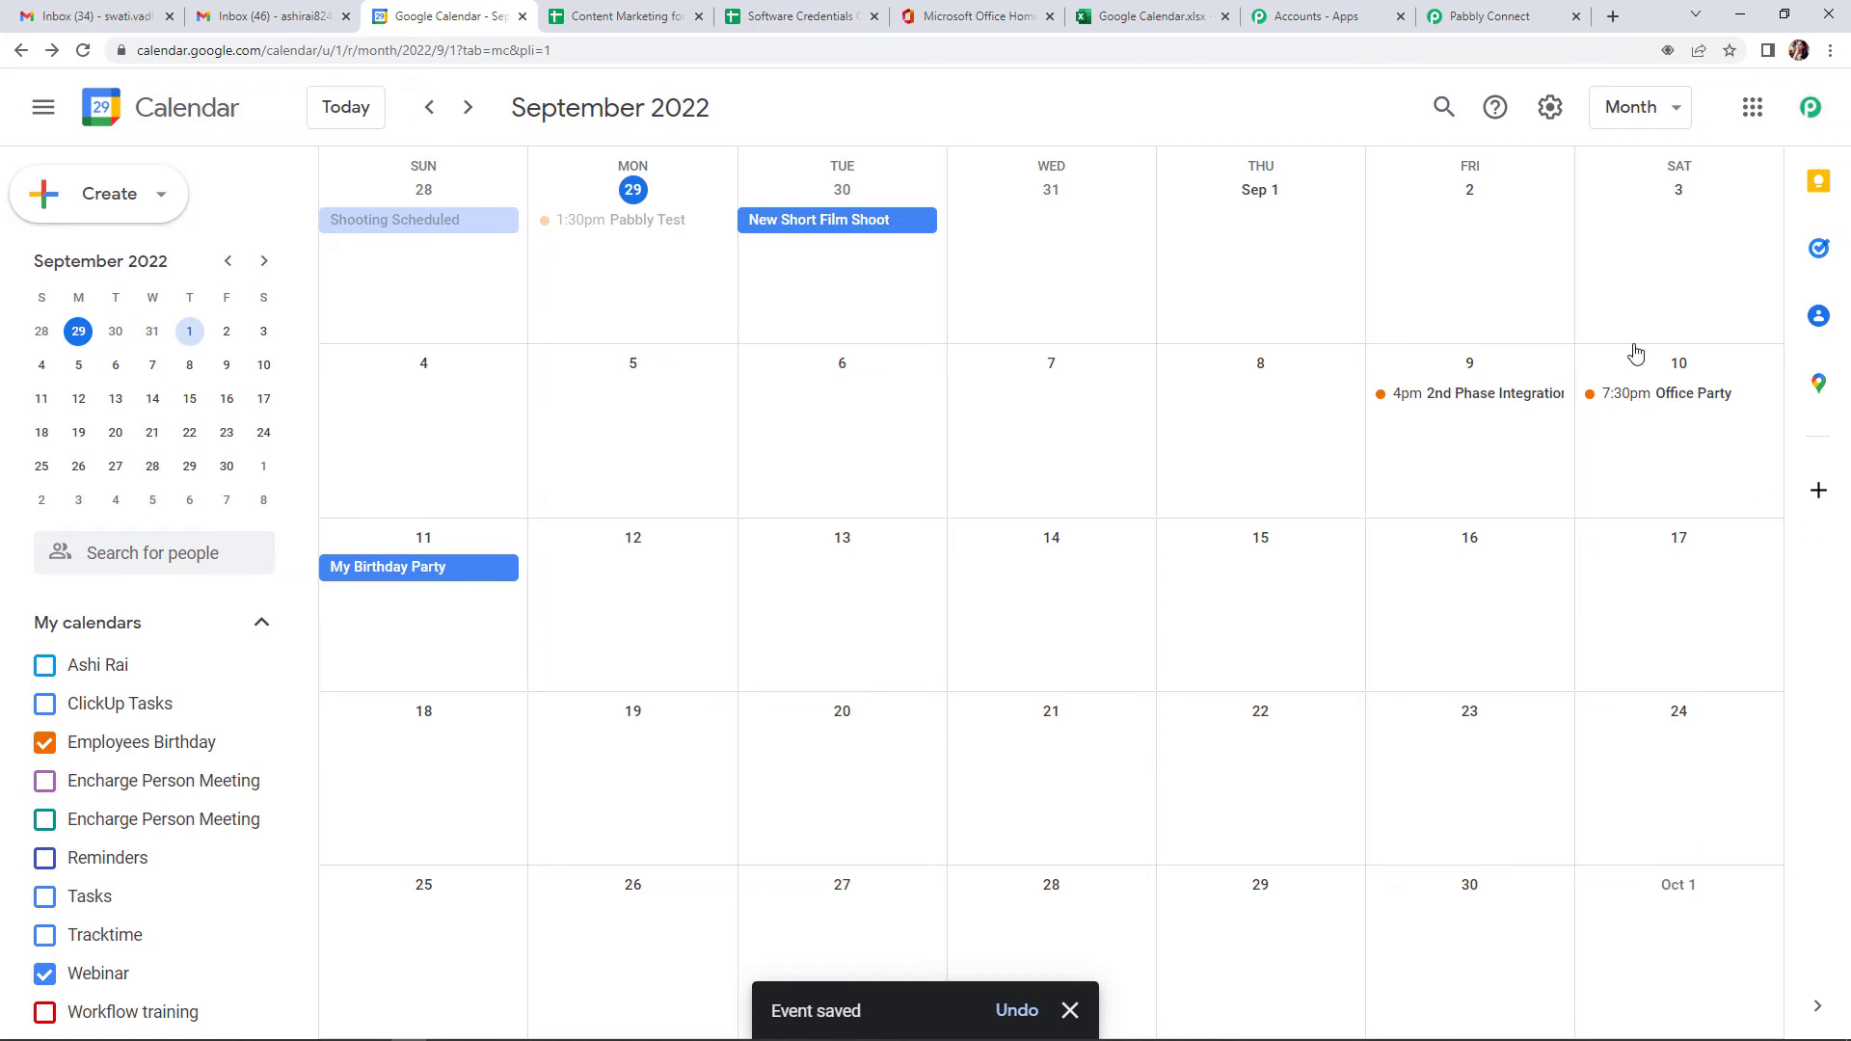
Switch to the Excel workbook and reload it to check for a new Office Party row
{"action": "left_click", "coordinate": [1085, 23]}
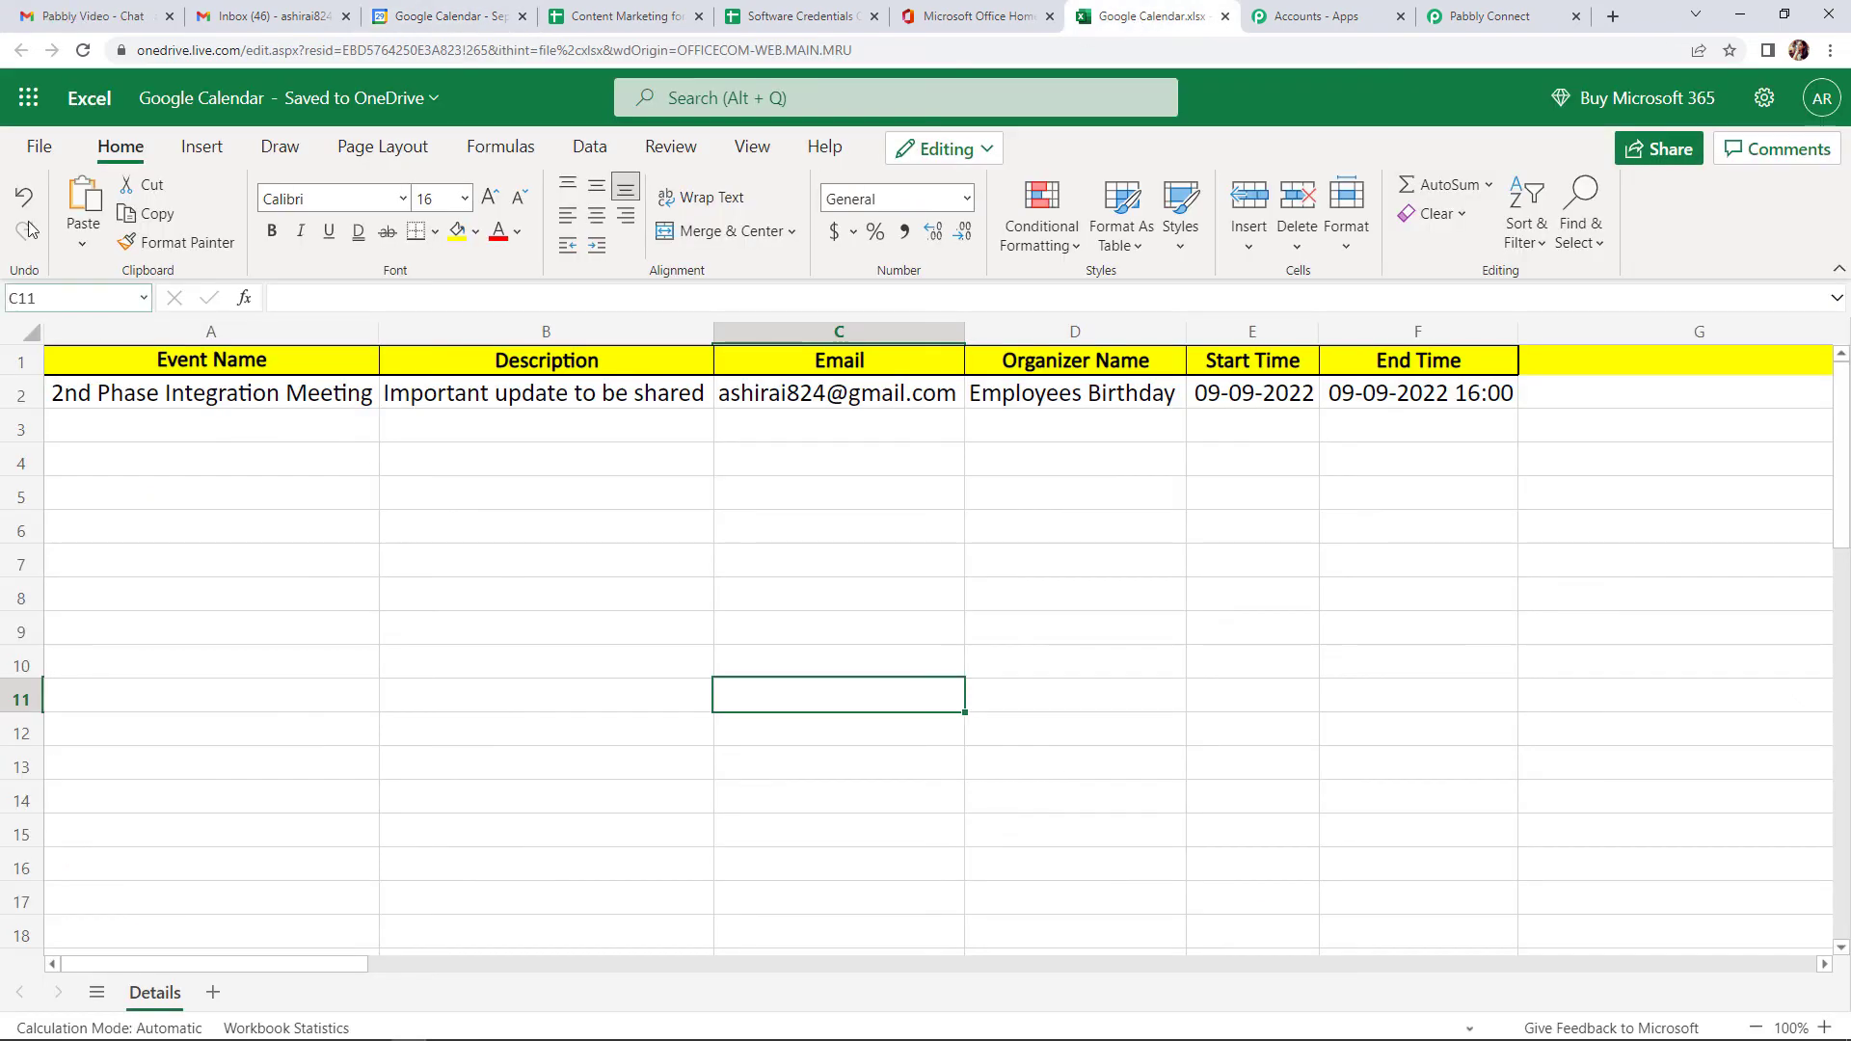
{"action": "left_click", "coordinate": [83, 50]}
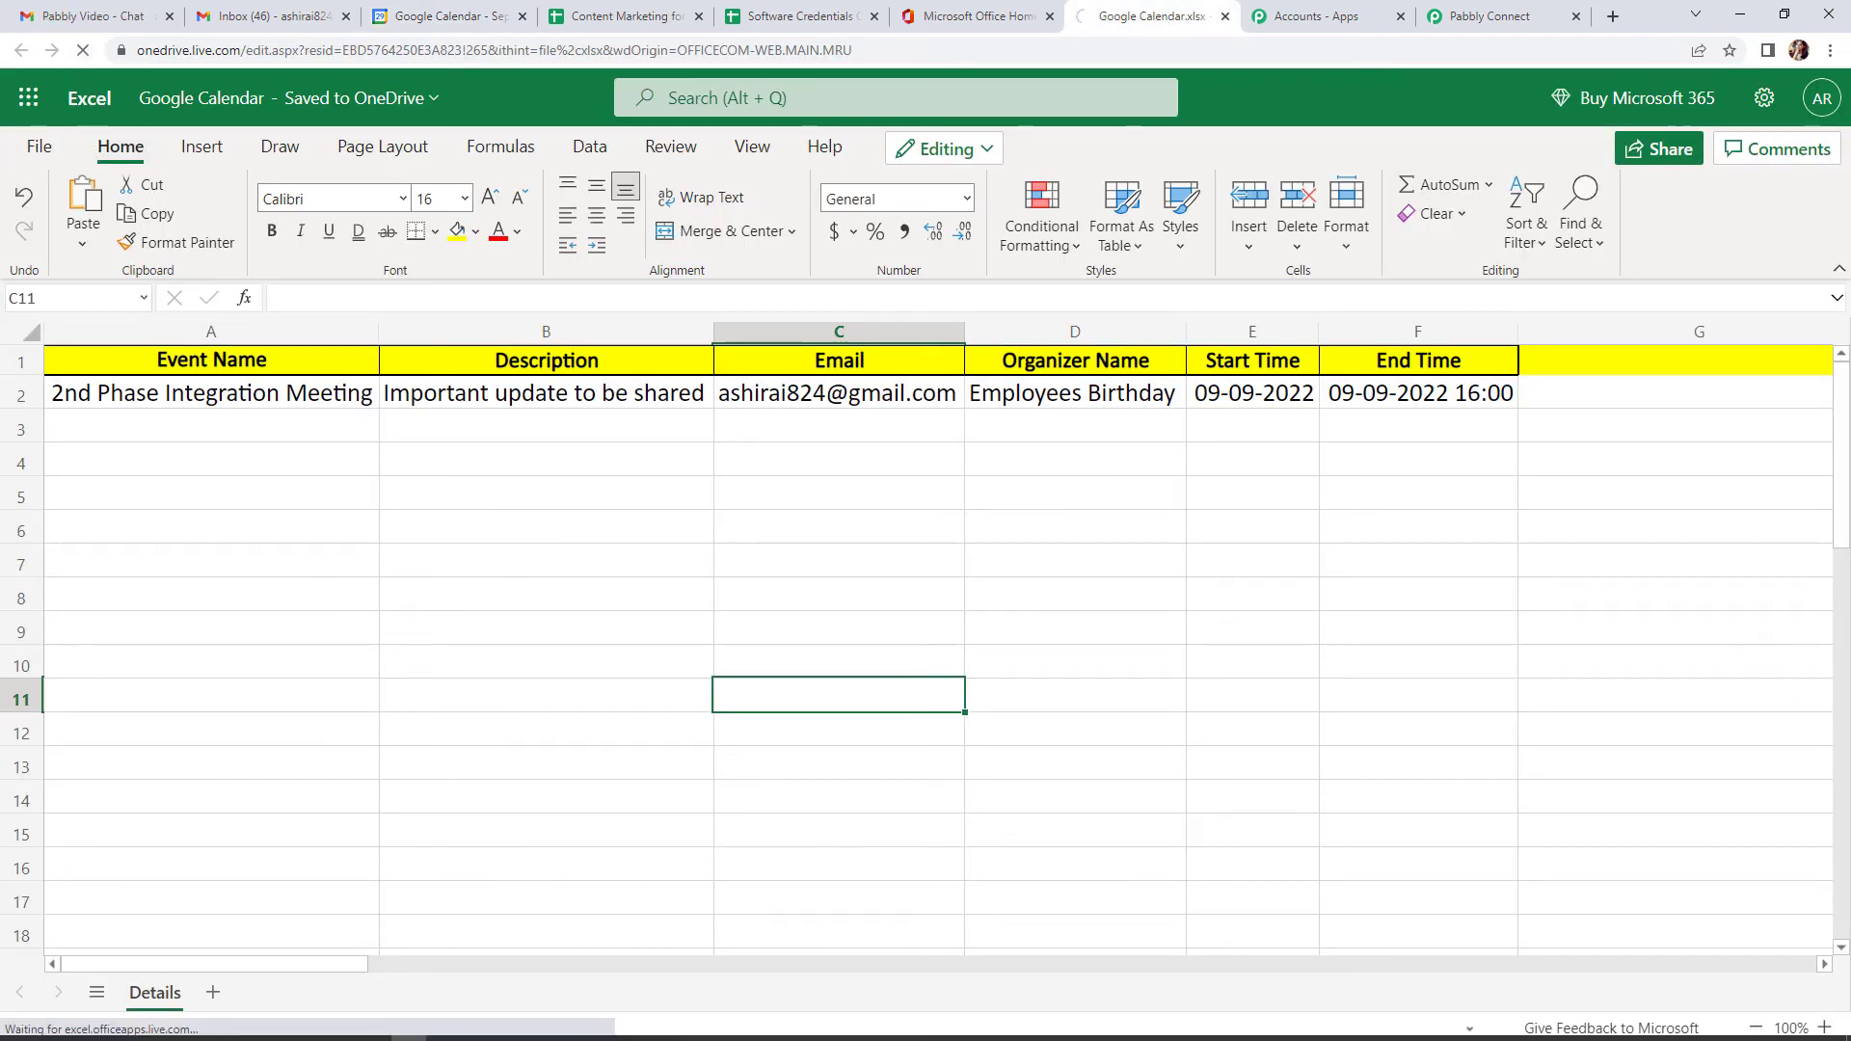
{"action": "mouse_move", "coordinate": [445, 1026]}
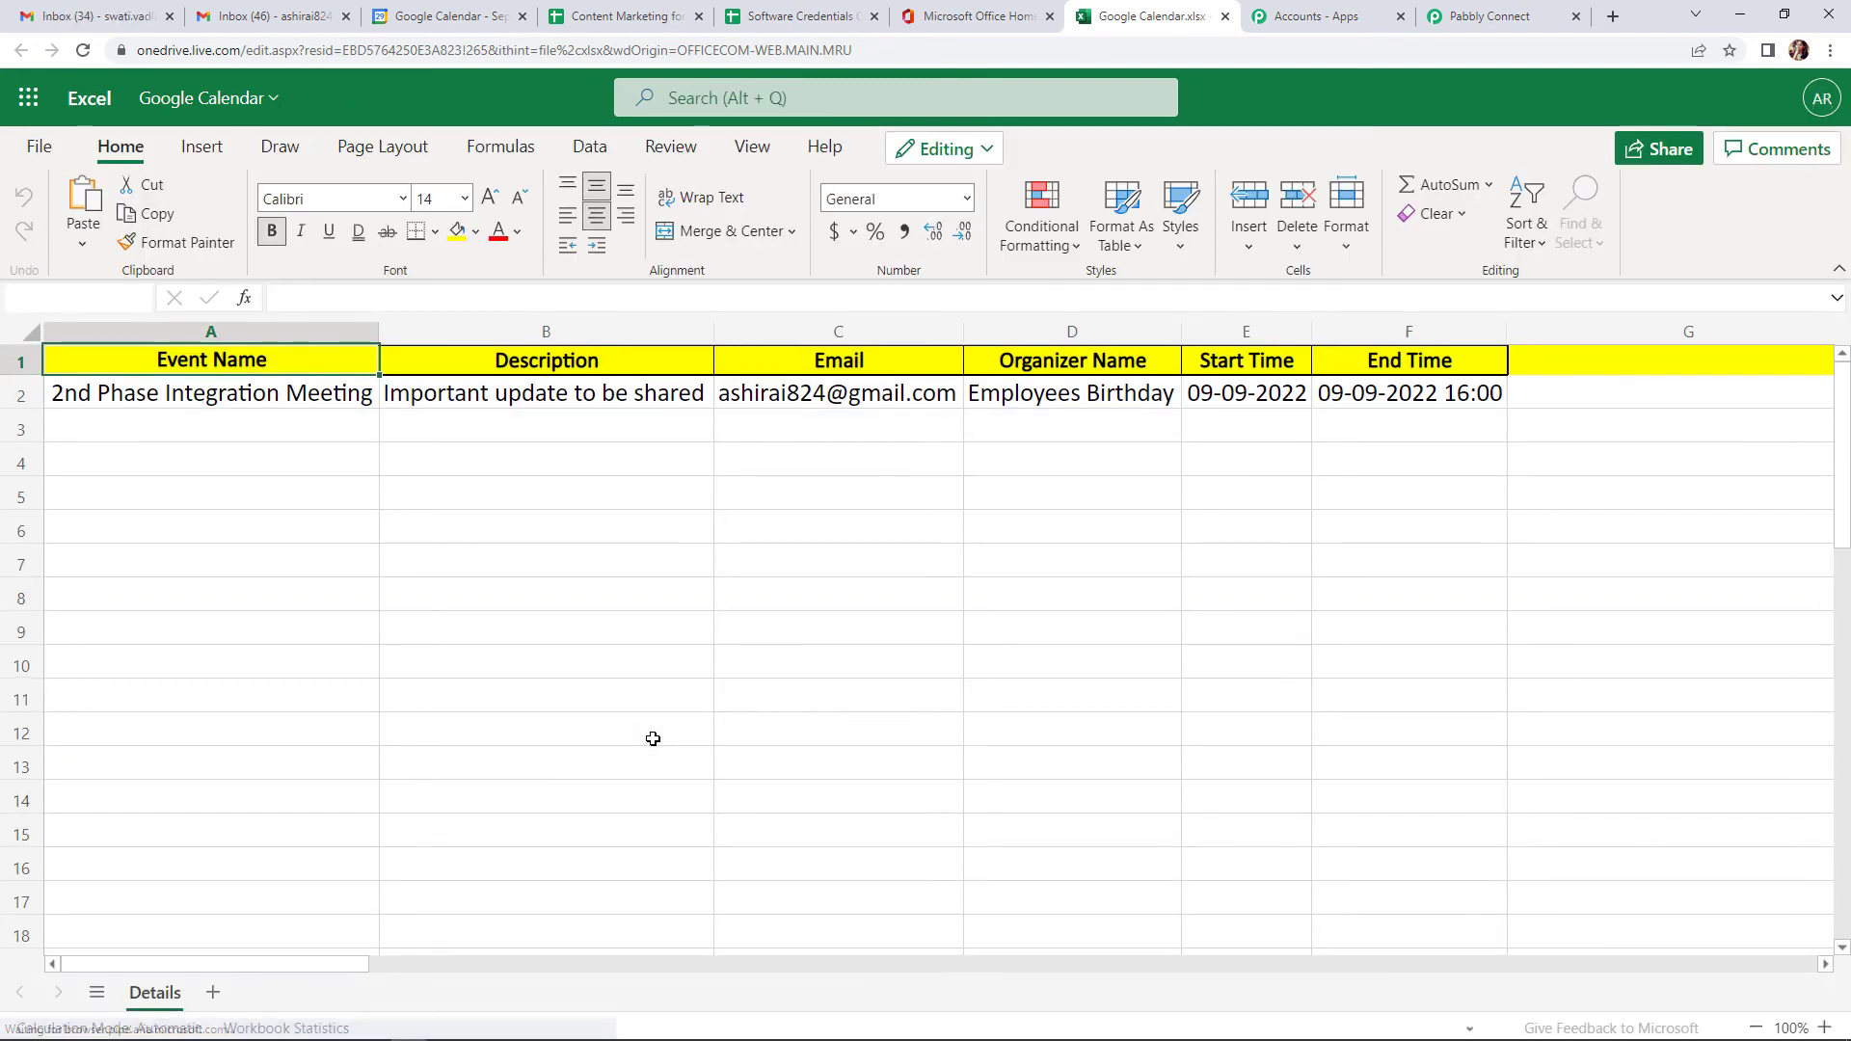
Check the Google Calendar trigger's polling interval in Pabbly Connect, and look again for the Office Party row in the Excel worksheet
{"action": "left_click", "coordinate": [1496, 16]}
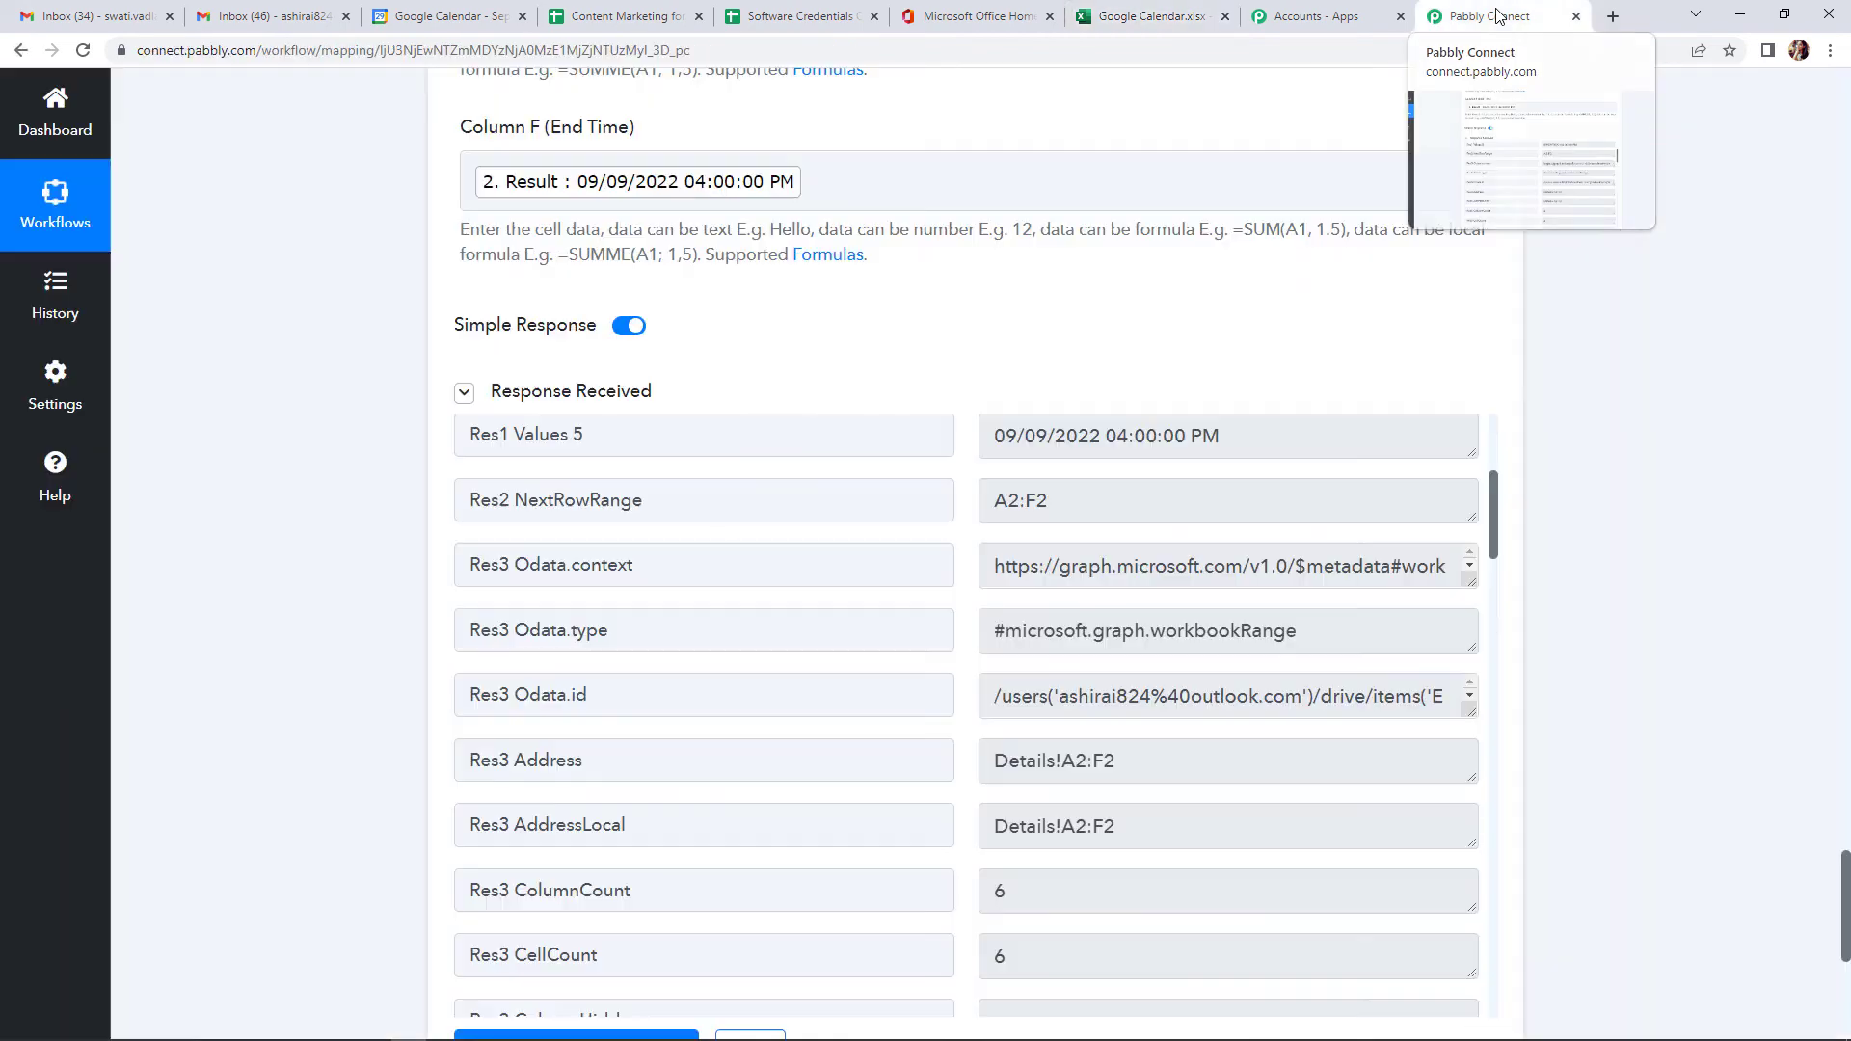
{"action": "scroll", "coordinate": [1590, 640], "scroll_direction": "up", "scroll_amount": 10}
{"action": "scroll", "coordinate": [1595, 645], "scroll_direction": "up", "scroll_amount": 20}
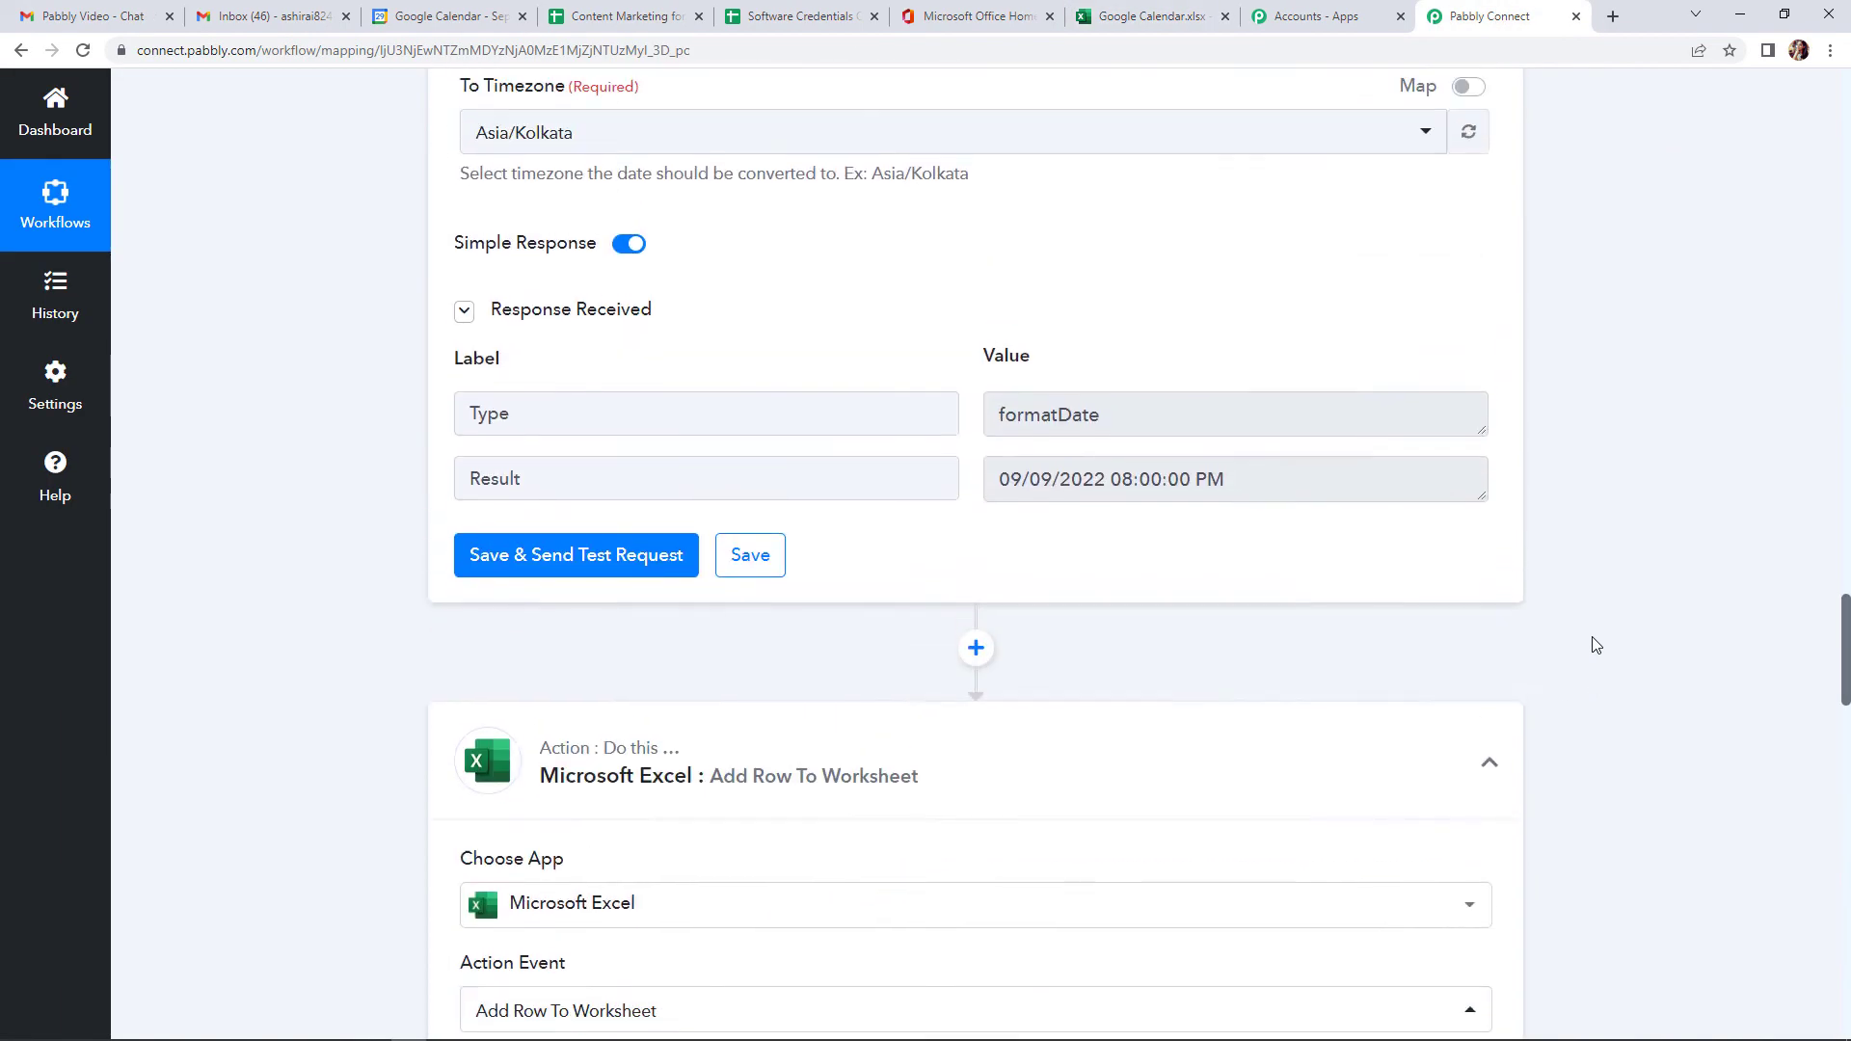
{"action": "scroll", "coordinate": [1591, 640], "scroll_direction": "up", "scroll_amount": 15}
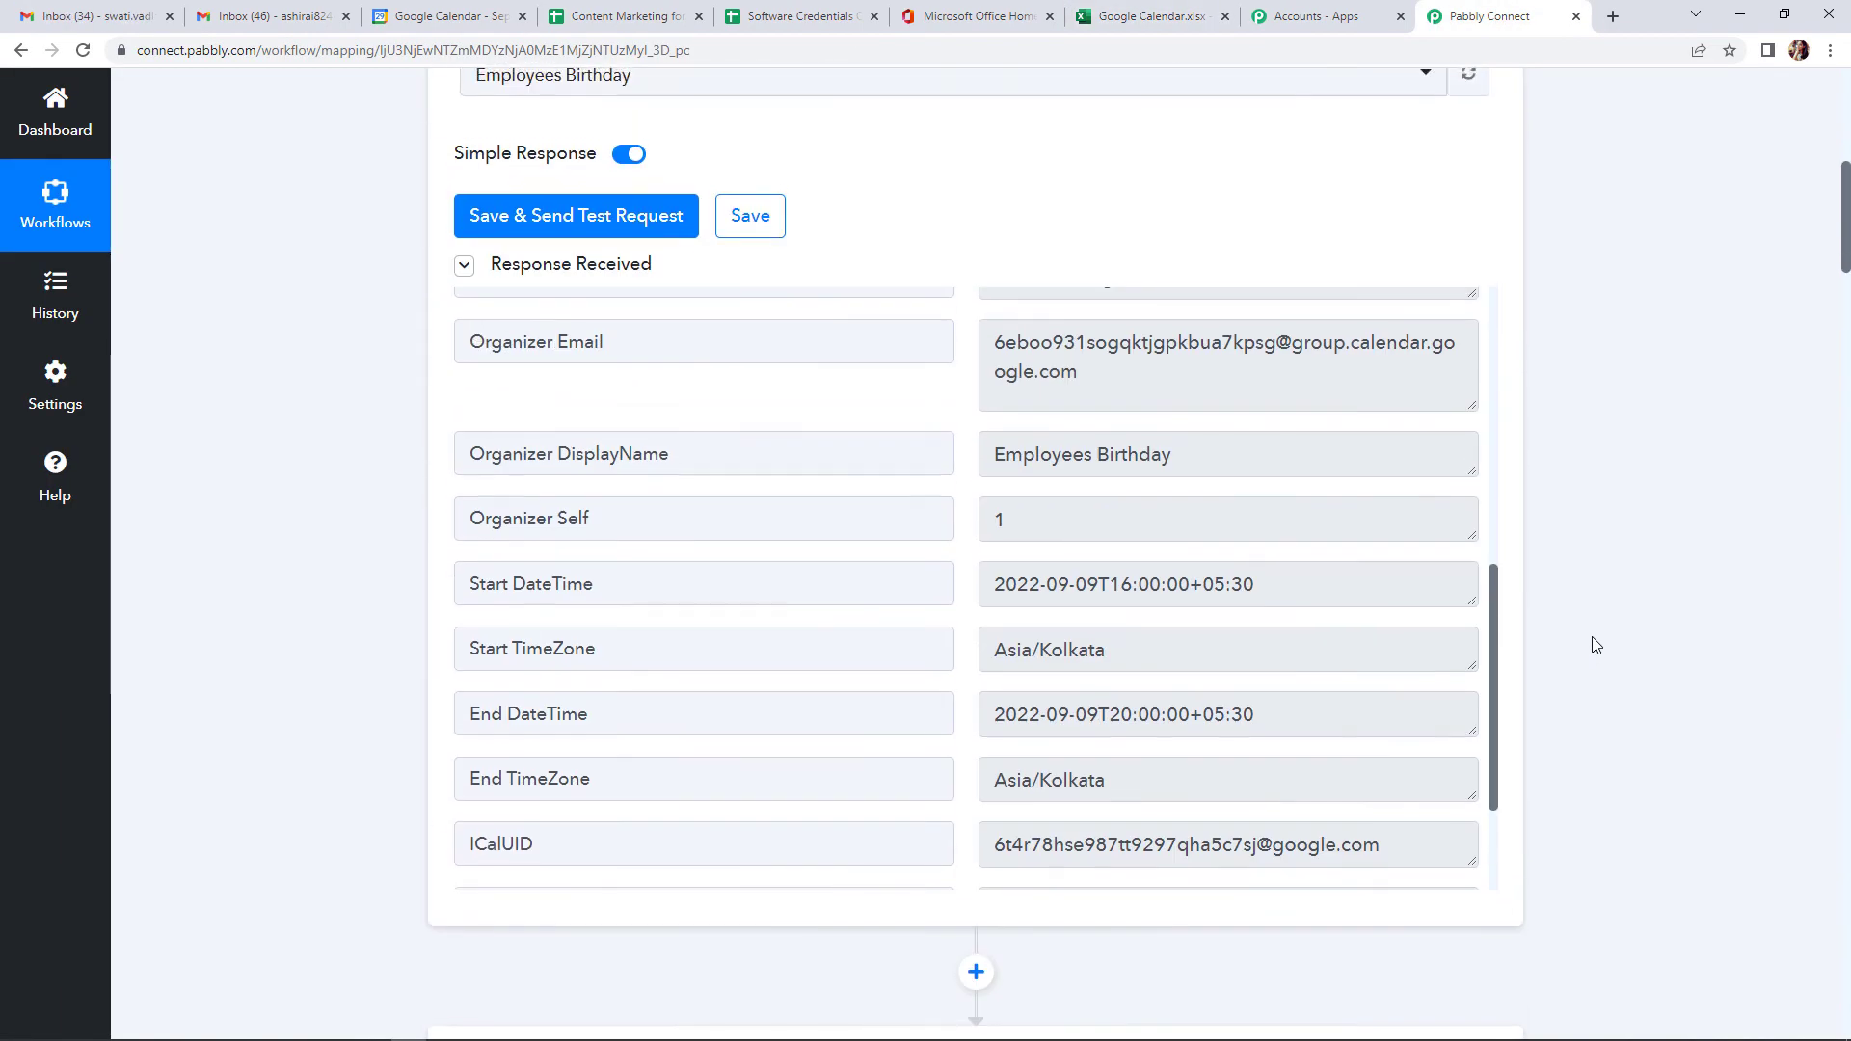
{"action": "mouse_move", "coordinate": [1336, 410]}
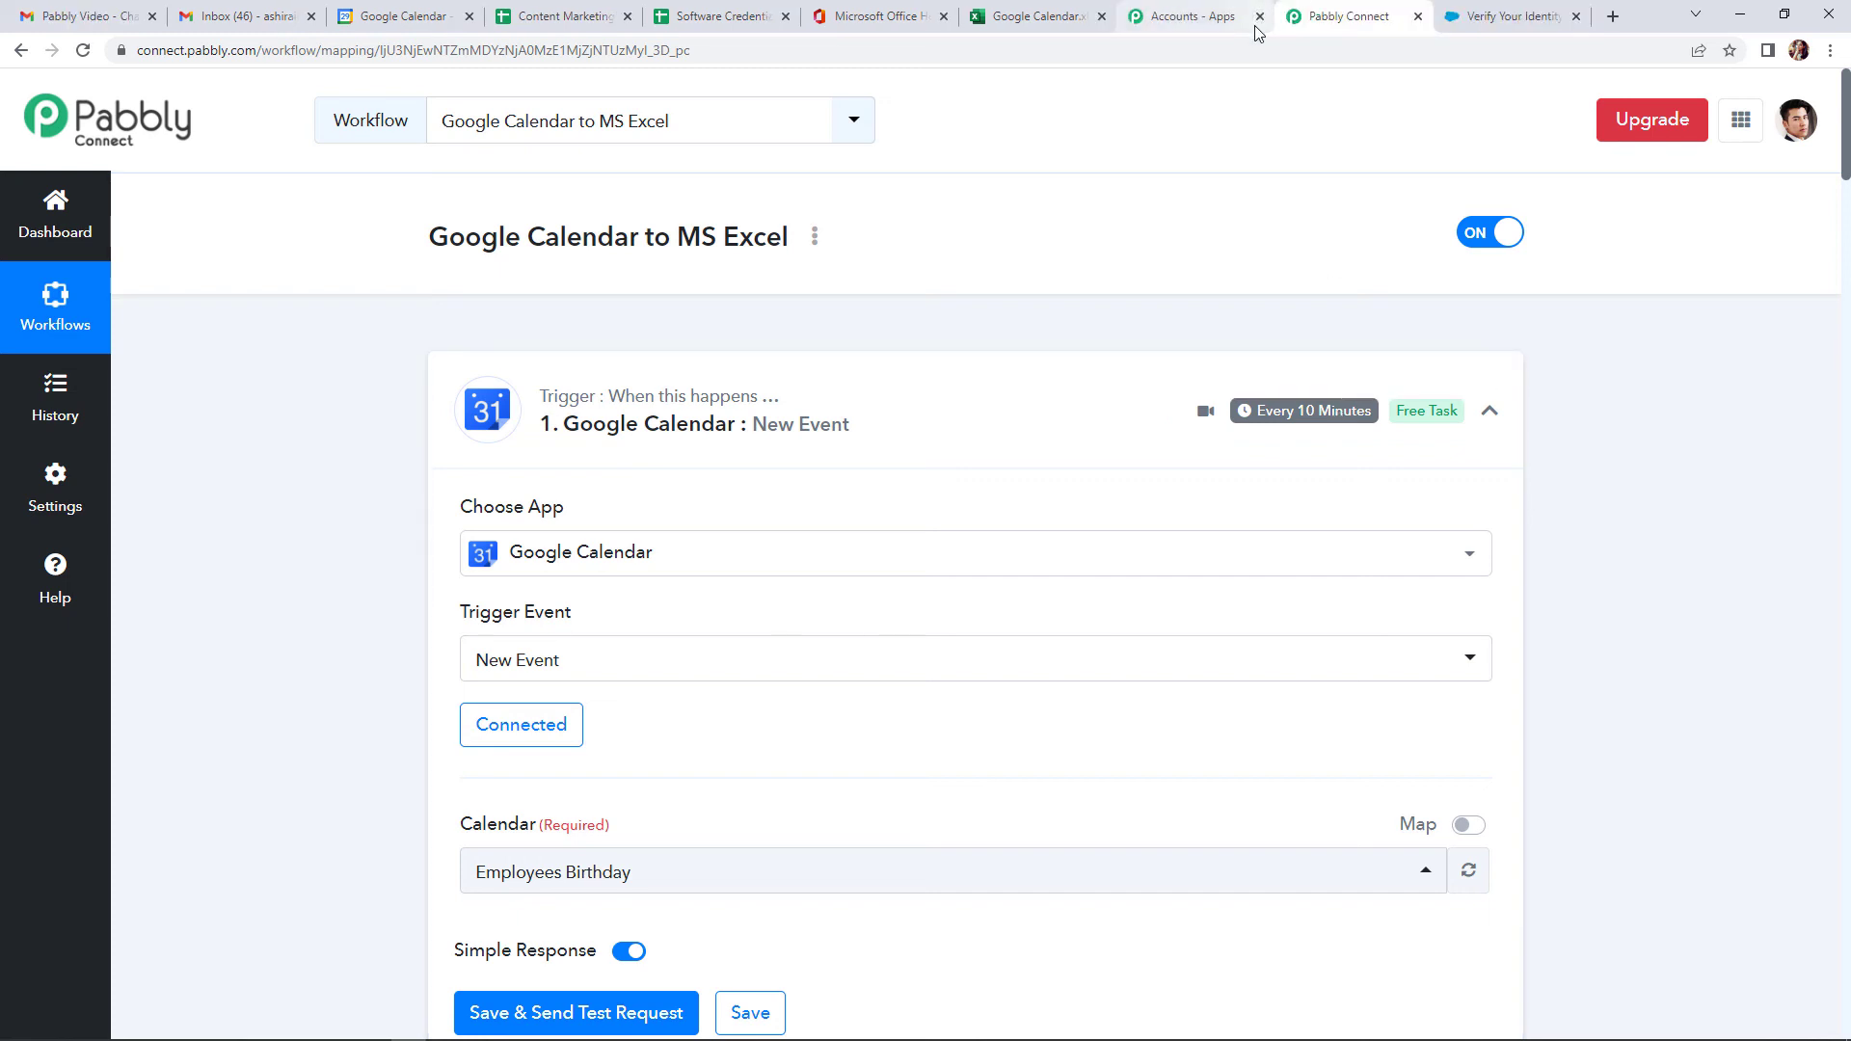
{"action": "left_click", "coordinate": [1024, 17]}
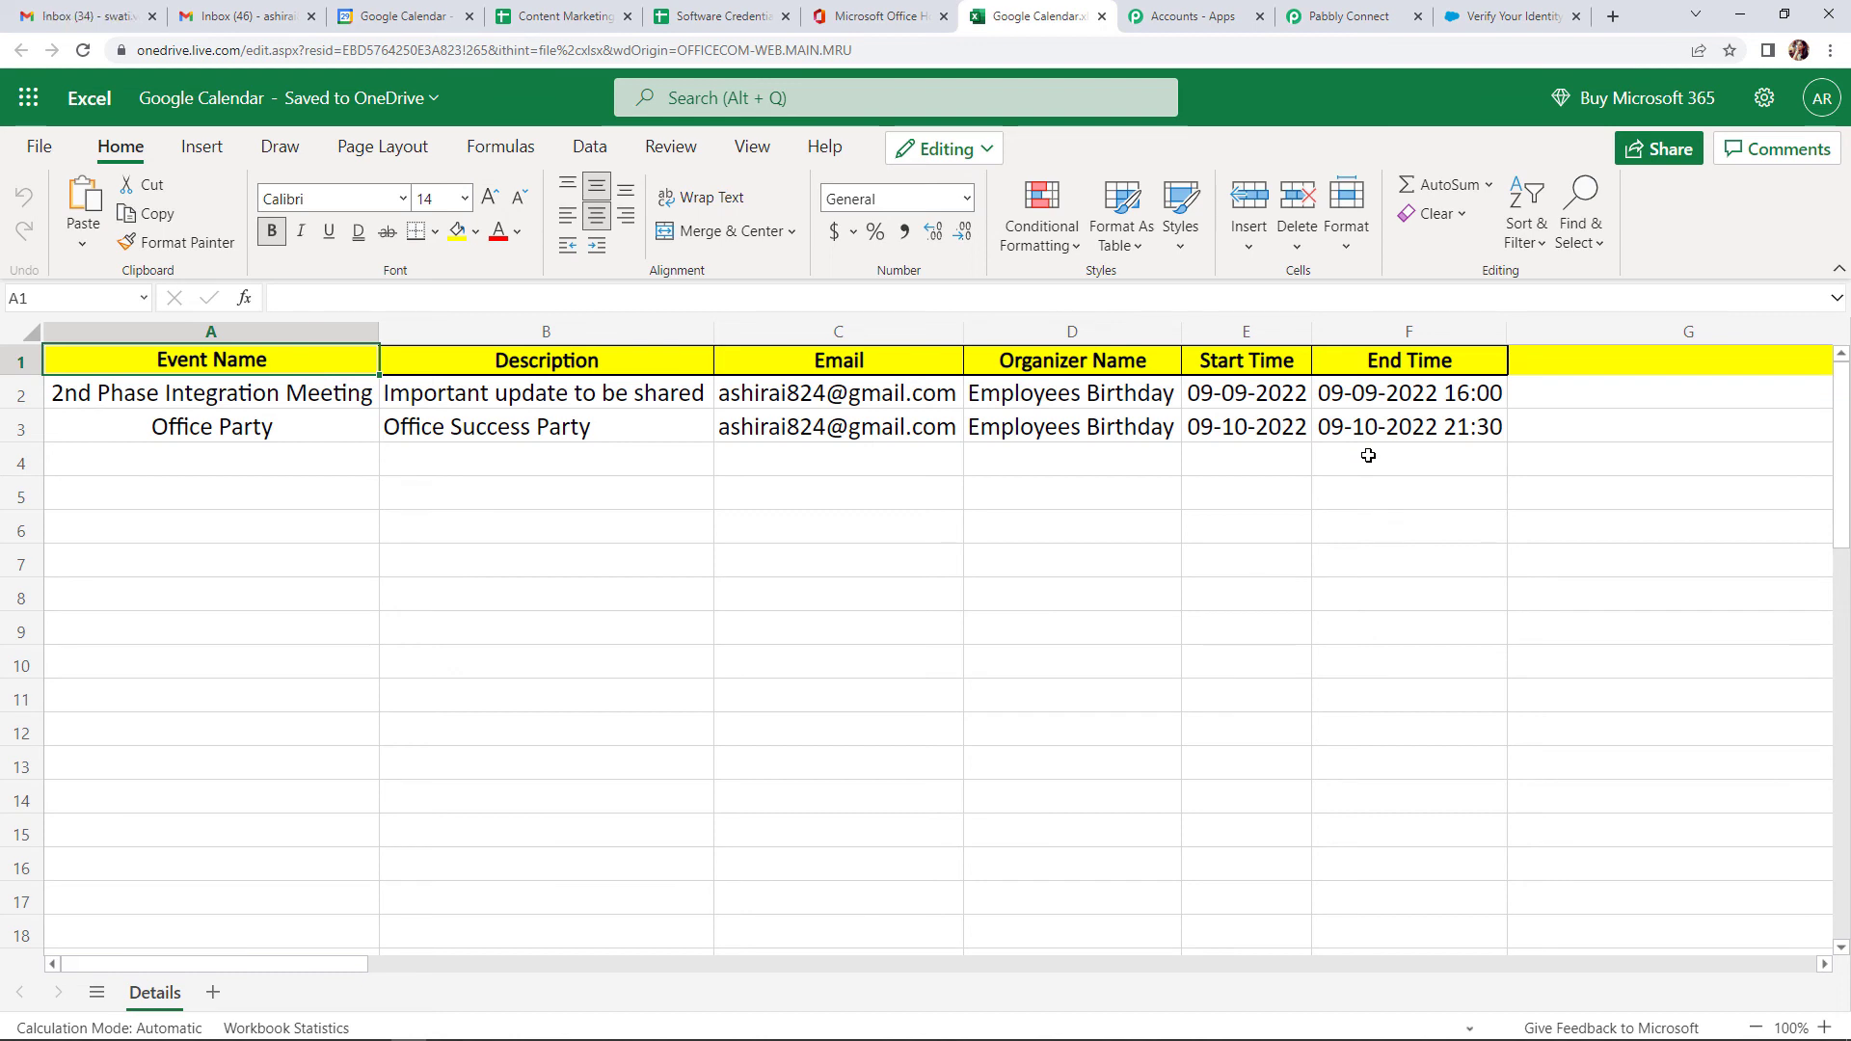
Return to the Pabbly Connect workflow, collapse the trigger and all three action steps, and review the complete sequence
{"action": "left_click", "coordinate": [1340, 27]}
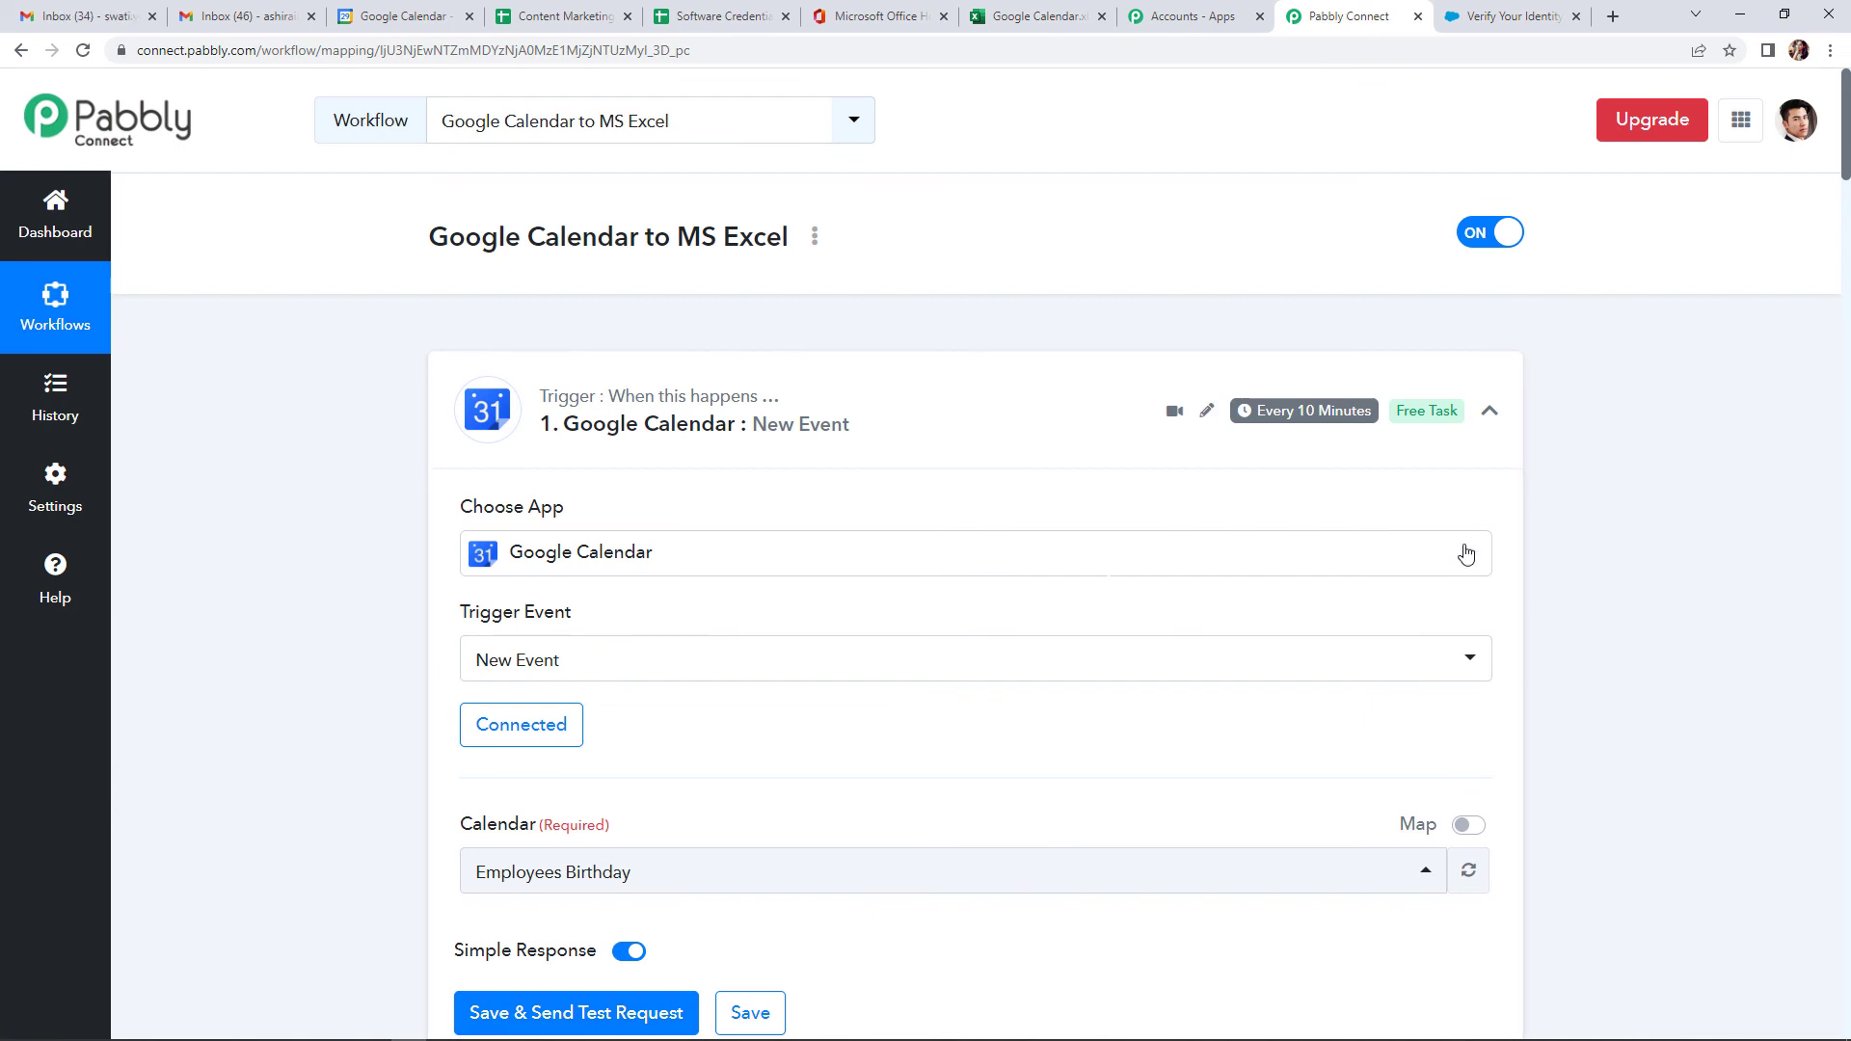
{"action": "left_click", "coordinate": [1489, 417]}
{"action": "left_click", "coordinate": [1489, 628]}
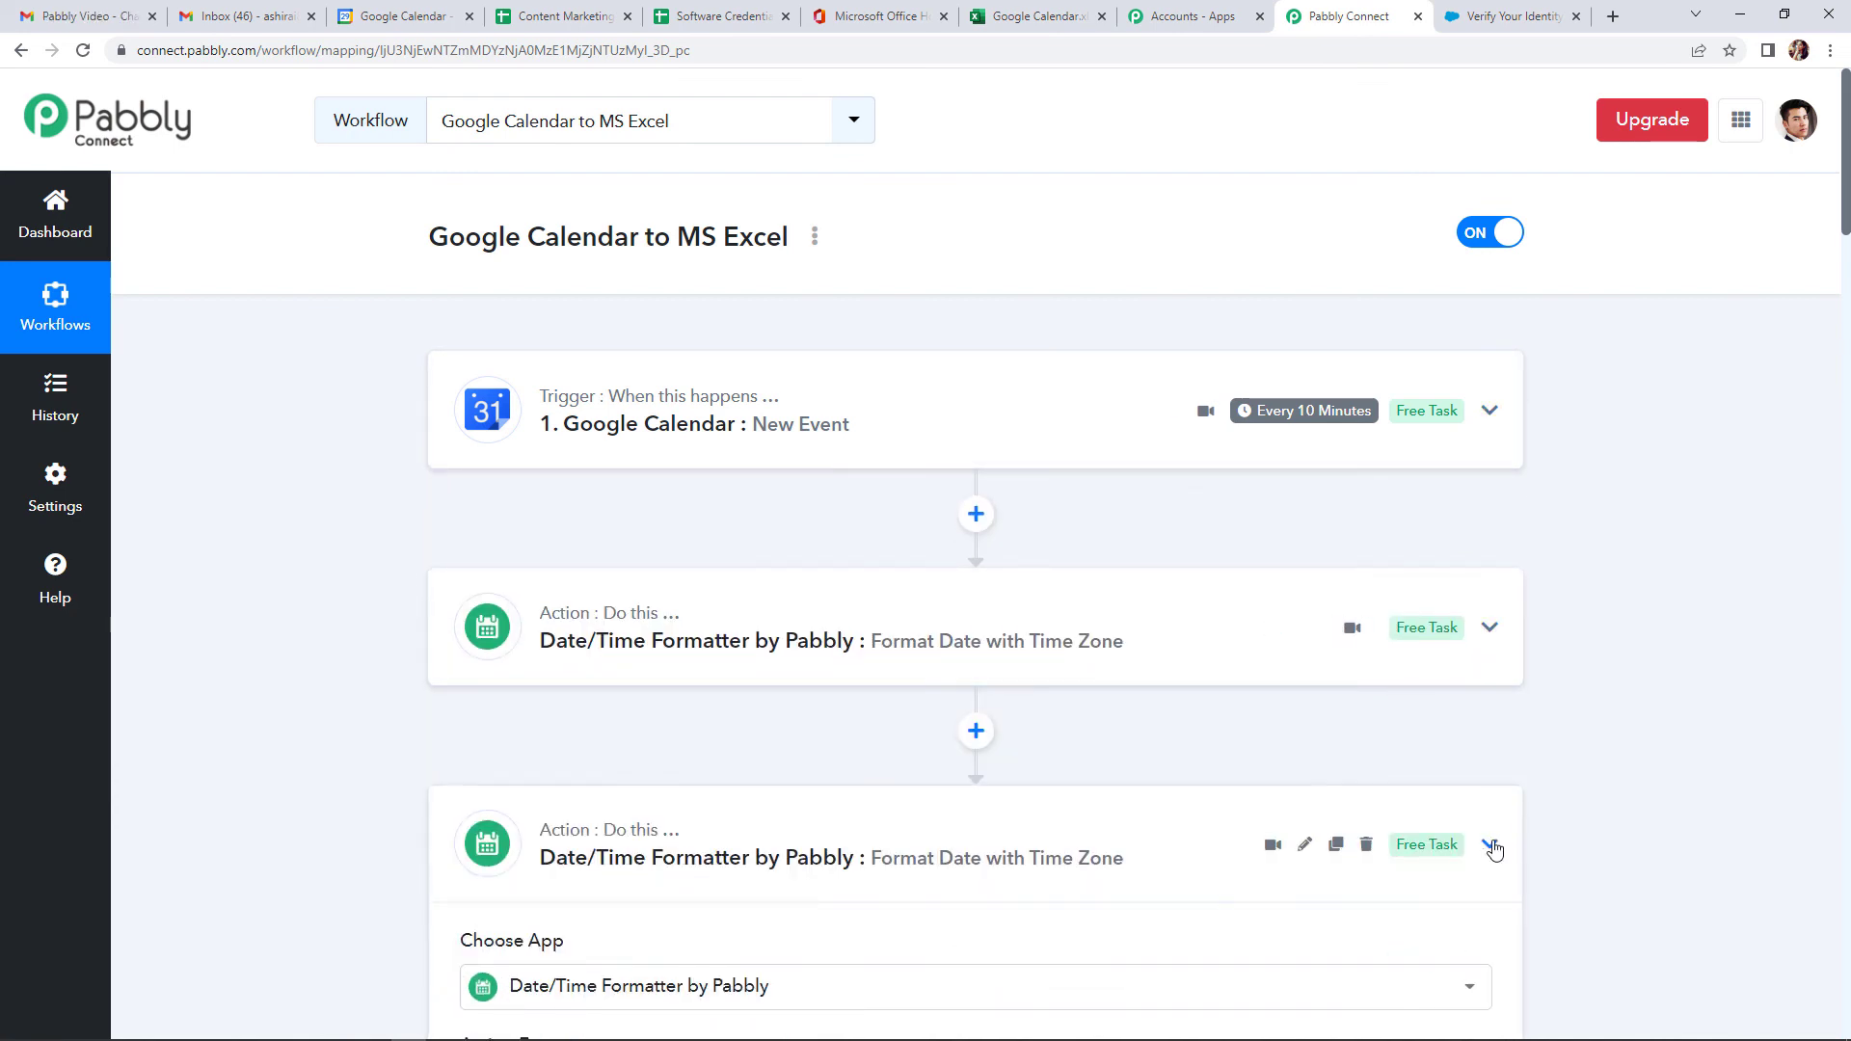
{"action": "left_click", "coordinate": [1490, 844]}
{"action": "scroll", "coordinate": [1542, 829], "scroll_direction": "down", "scroll_amount": 2}
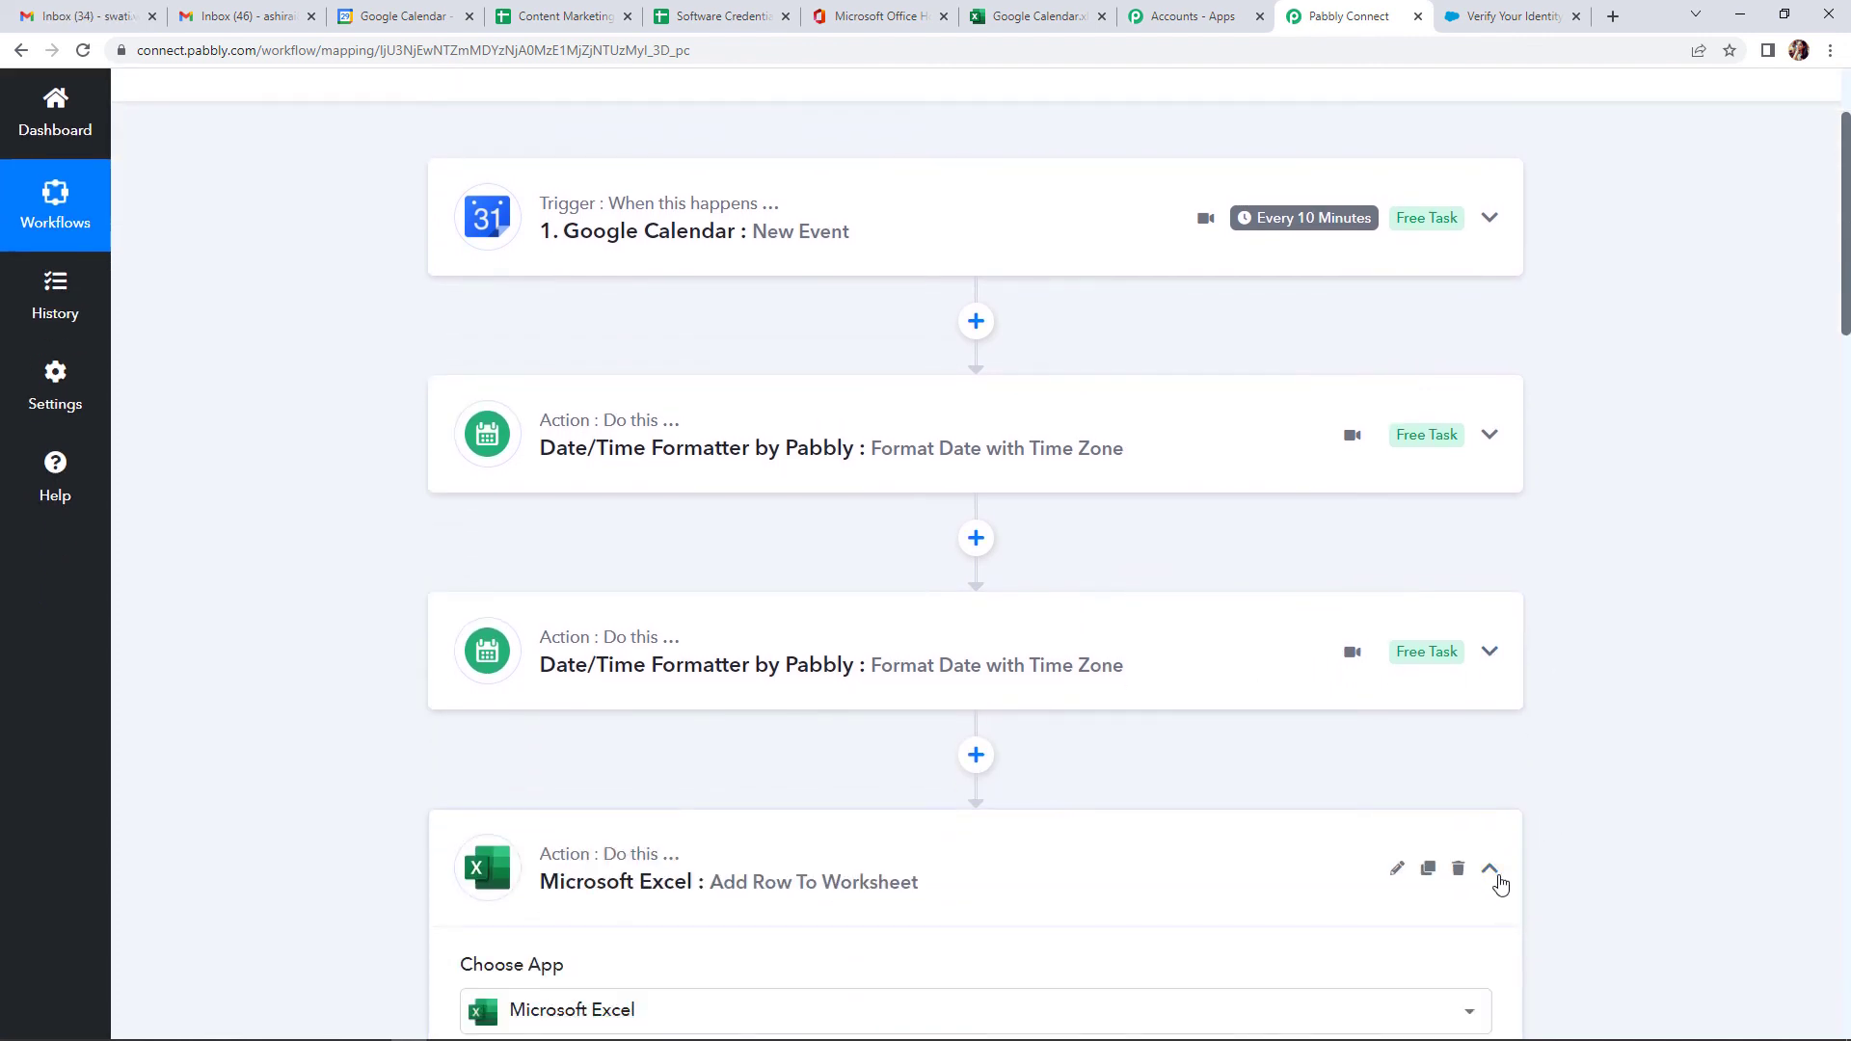
{"action": "left_click", "coordinate": [1492, 871]}
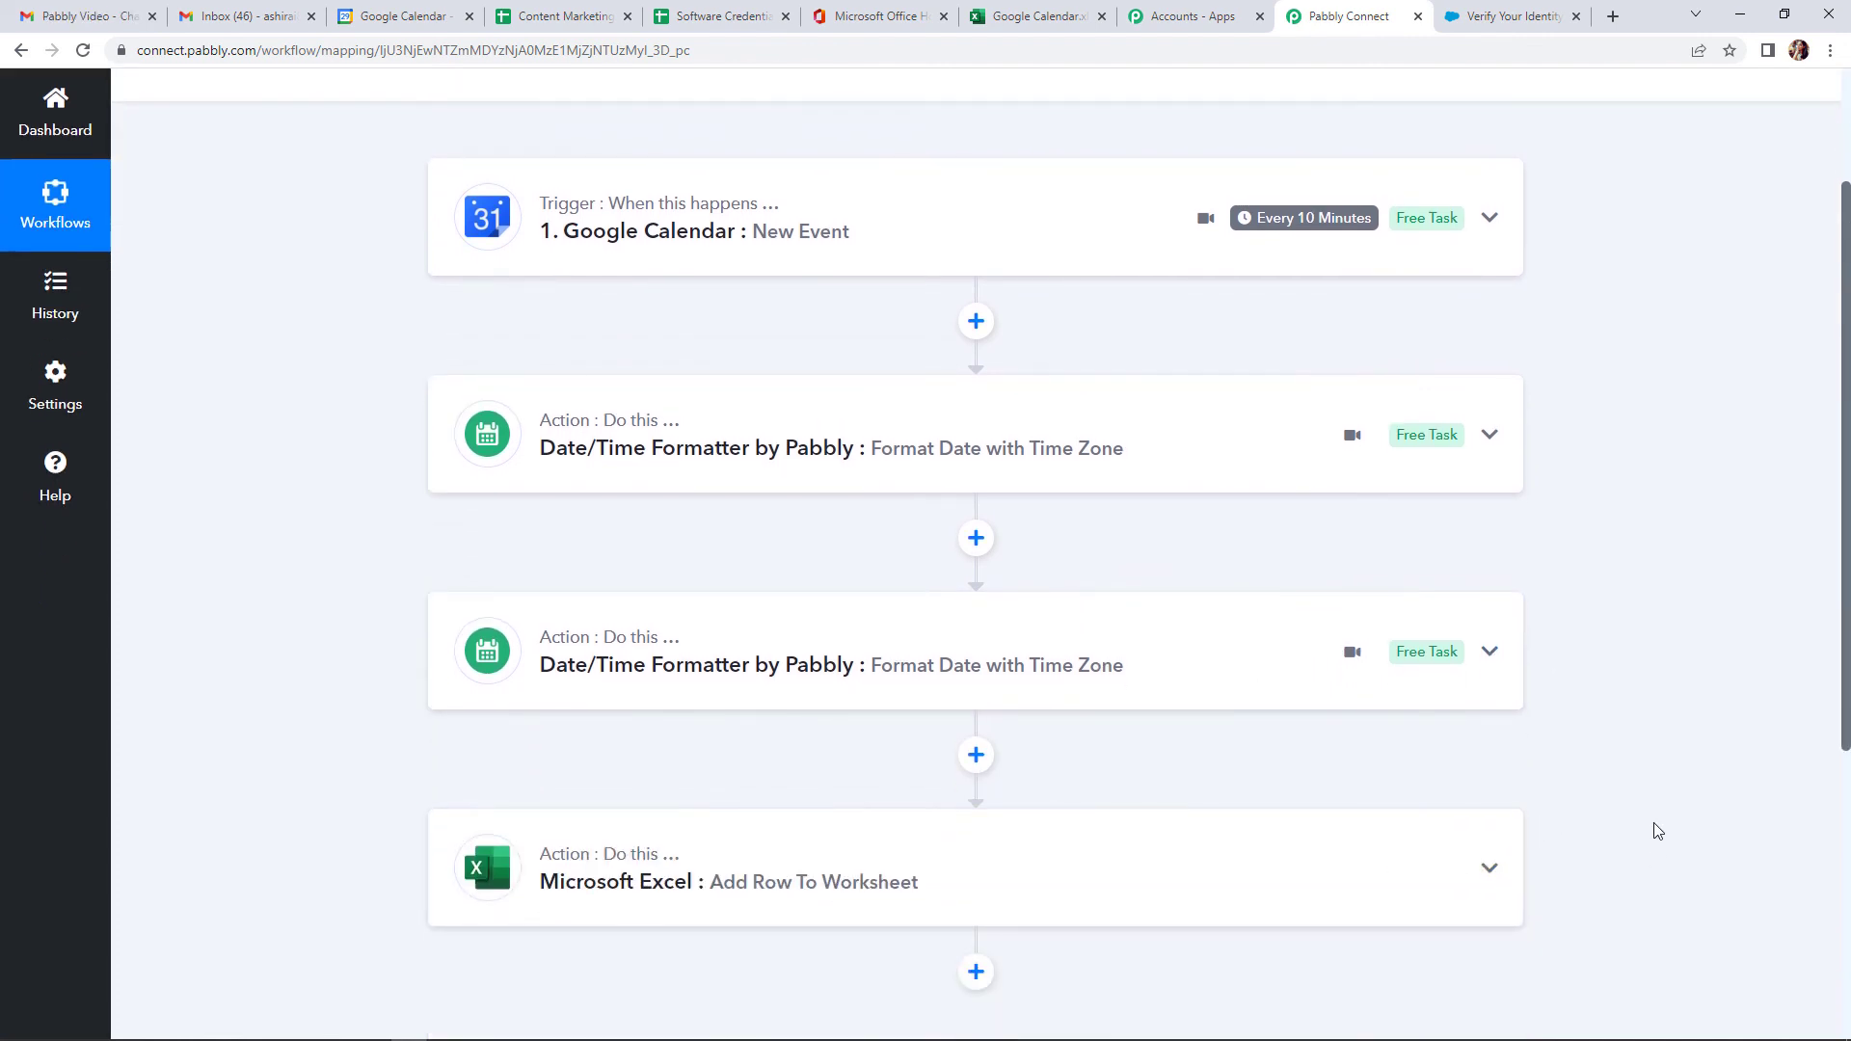
{"action": "scroll", "coordinate": [1660, 829], "scroll_direction": "up", "scroll_amount": 2}
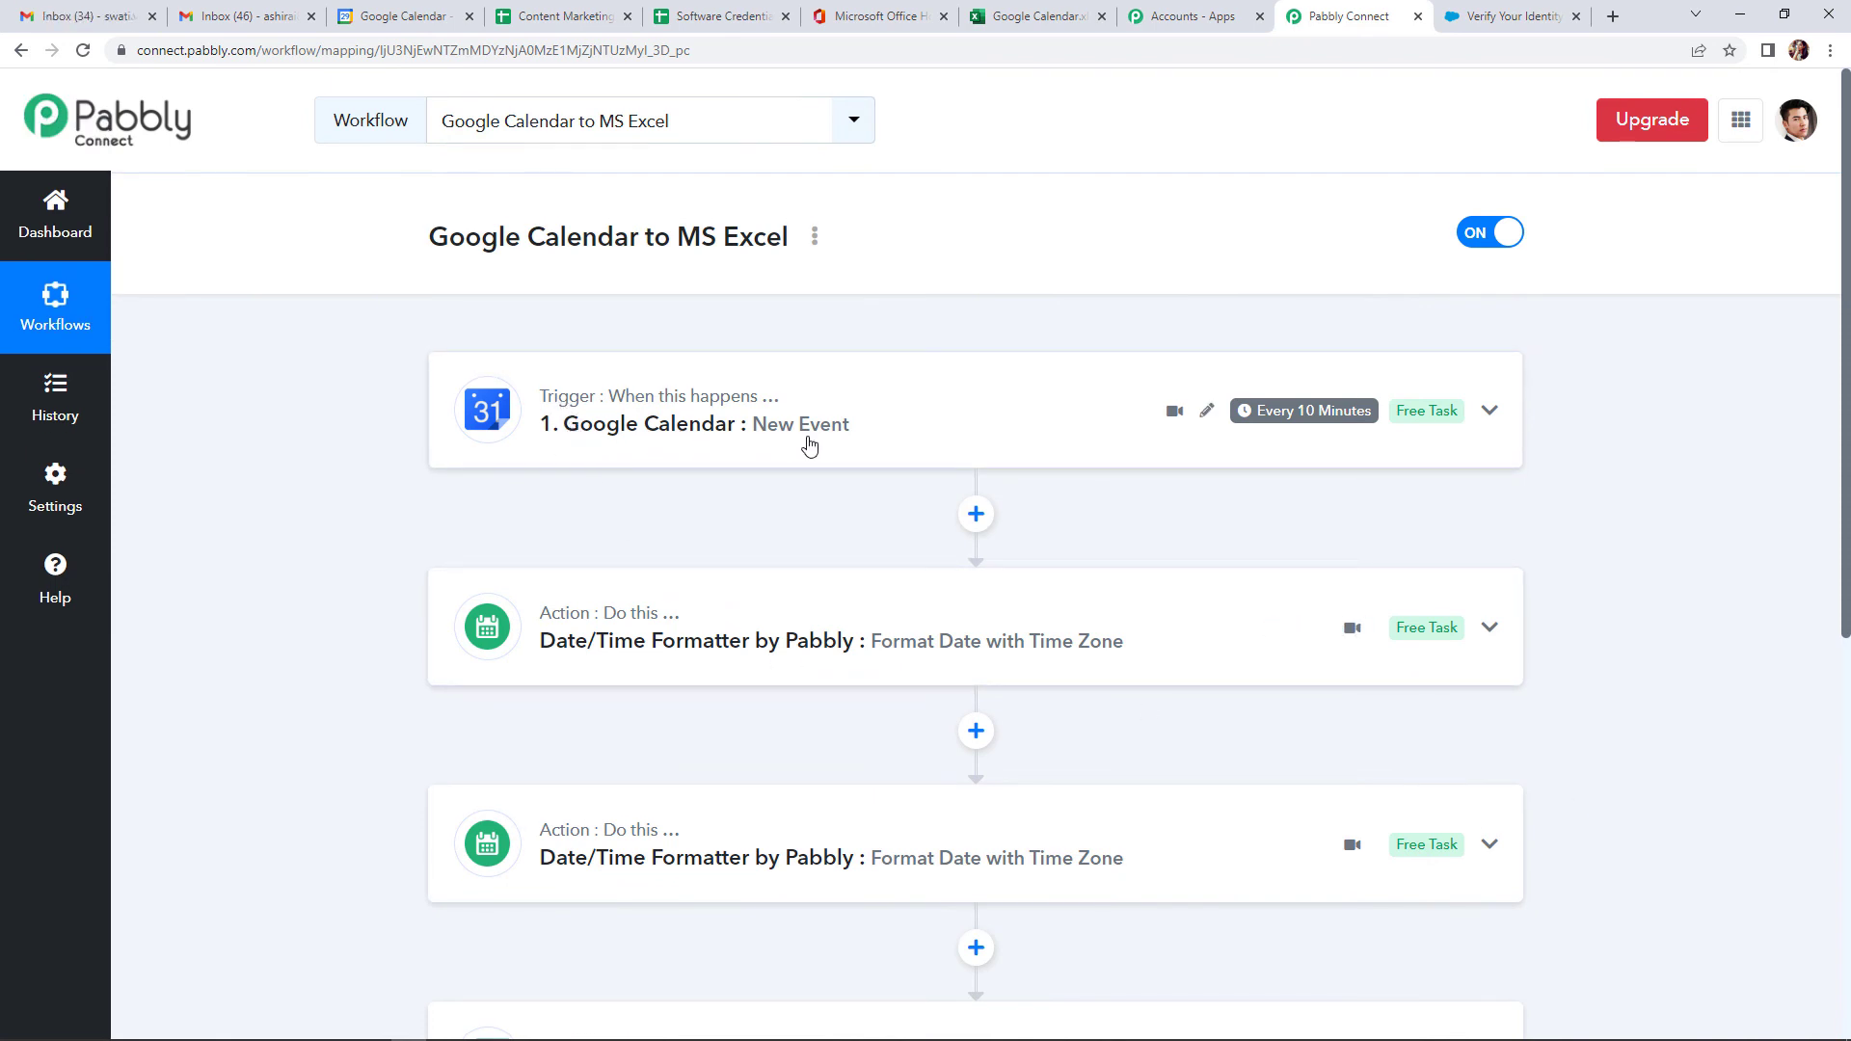
{"action": "scroll", "coordinate": [844, 520], "scroll_direction": "down", "scroll_amount": 2}
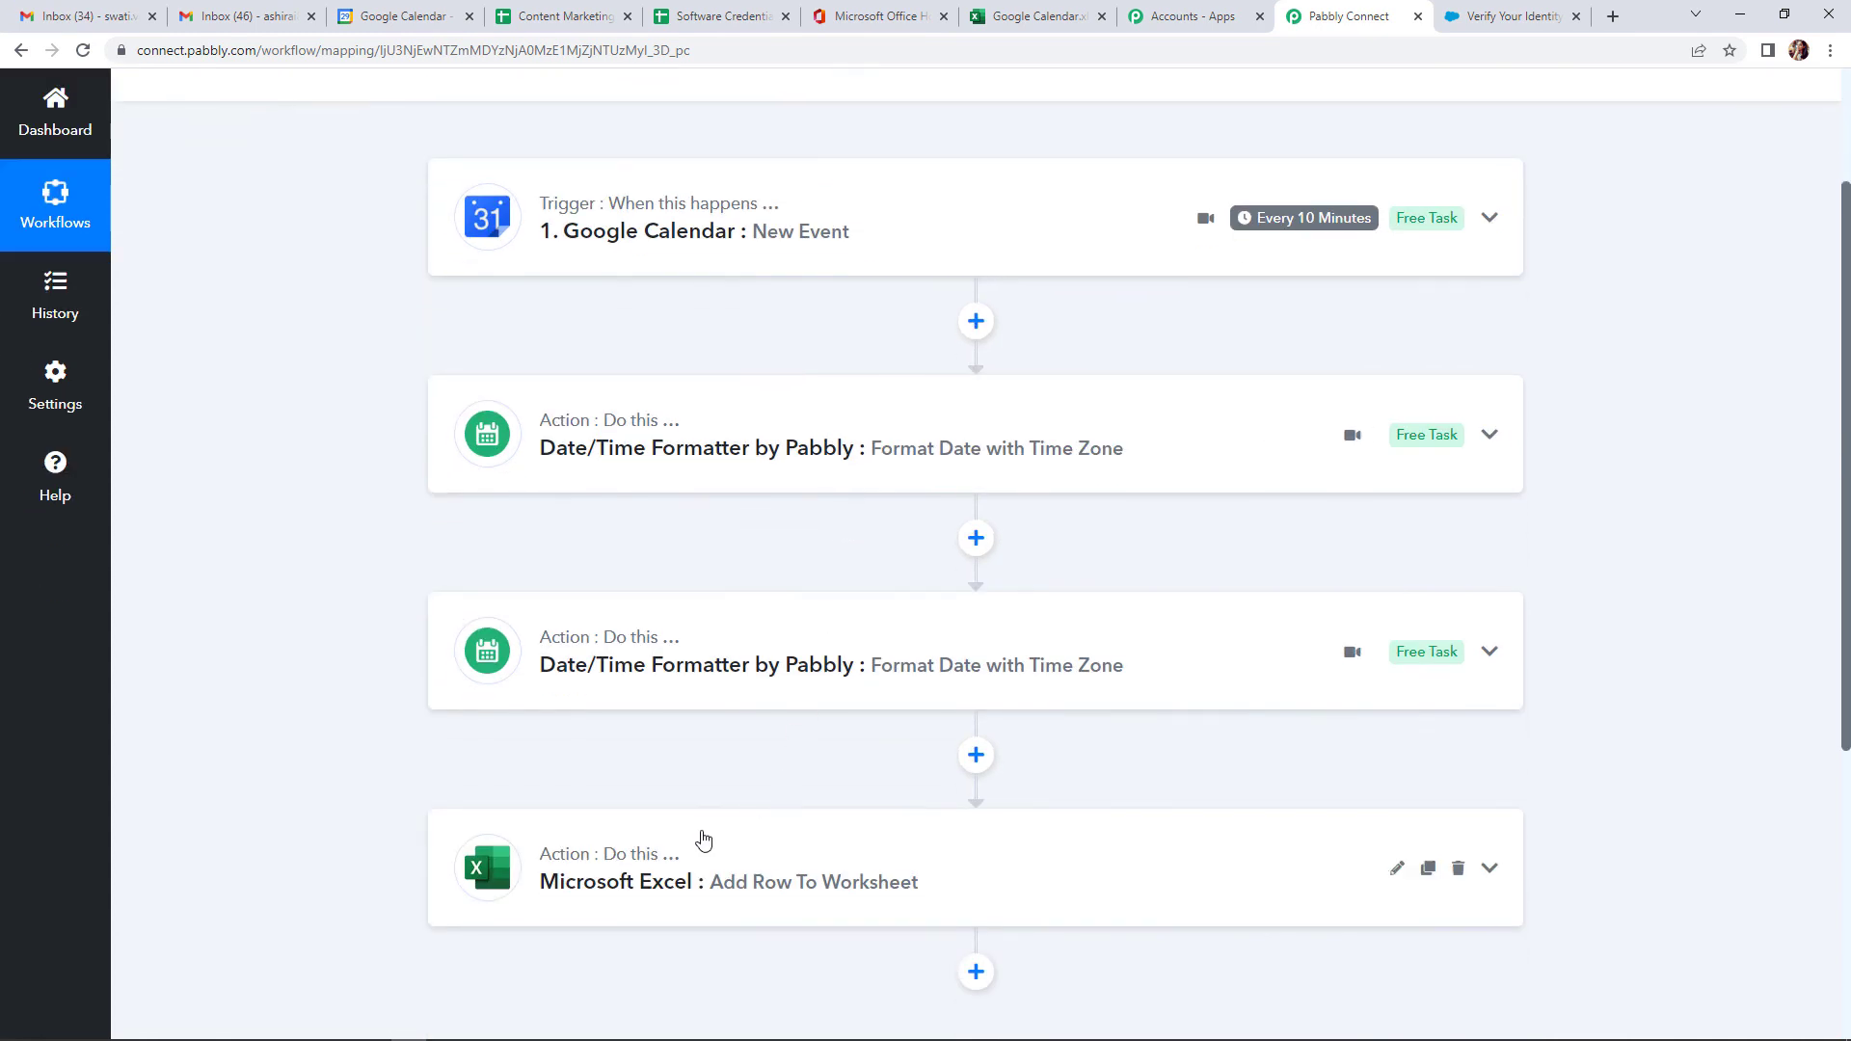